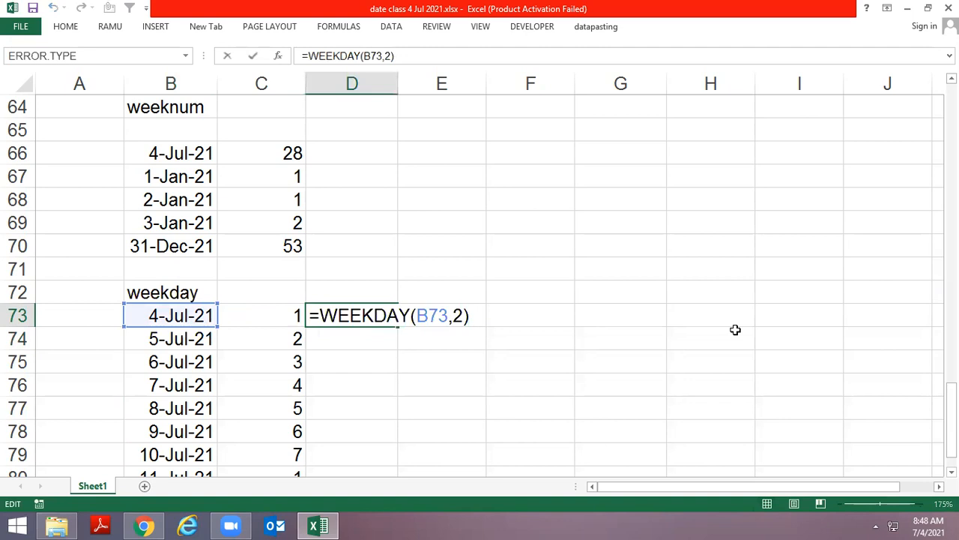
Re-enter the weekday formula in D73 as =WEEKDAY(B73,2), using the return type that numbers Monday 1 through Sunday 7
key("Delete")
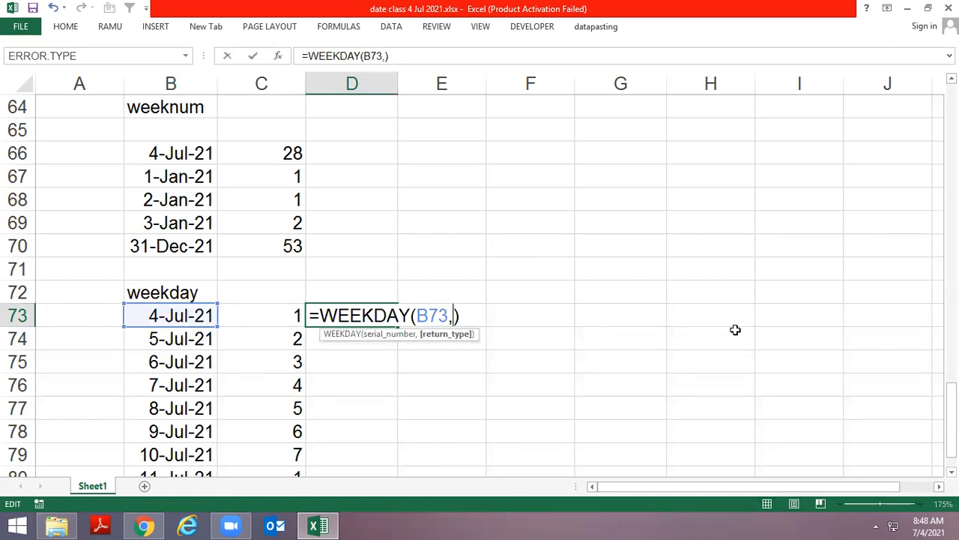
key("BackSpace")
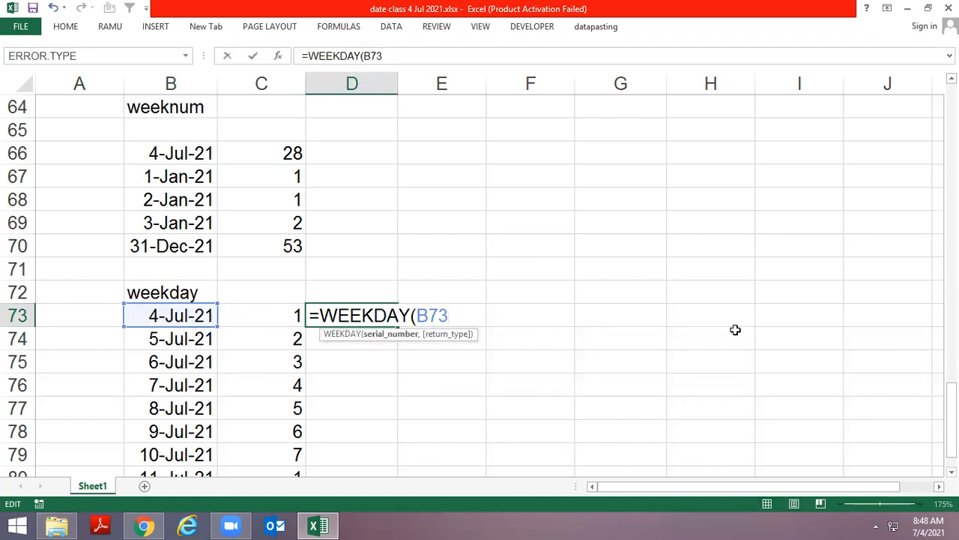
type(",")
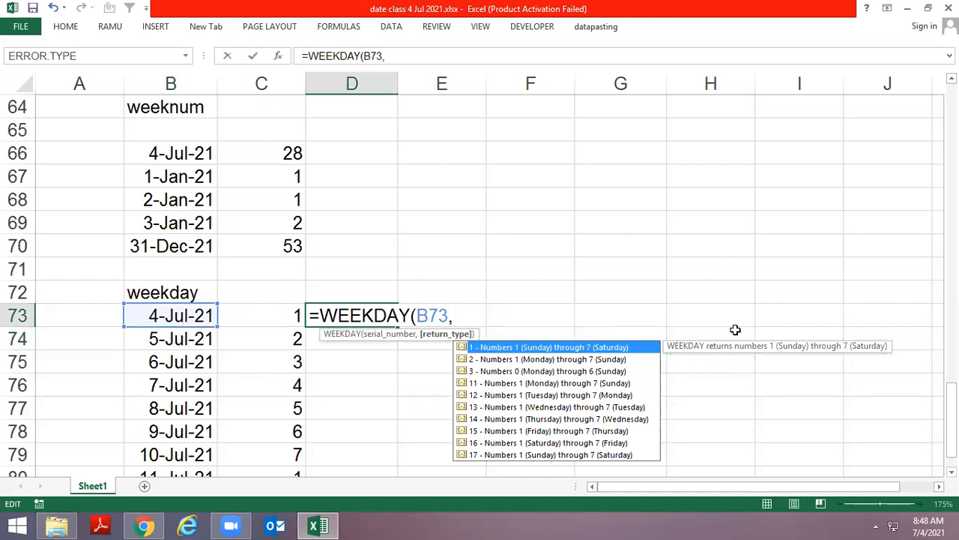
key("Down")
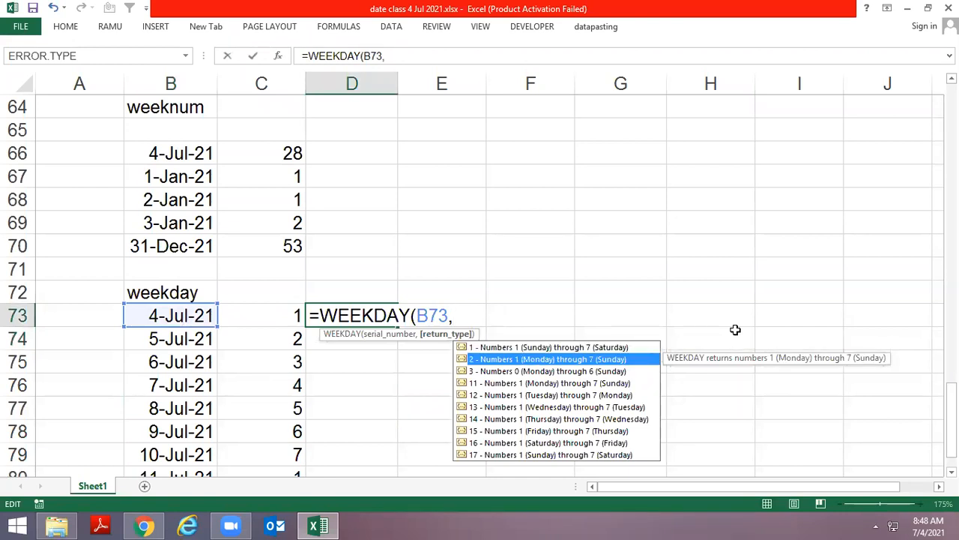
key("Return")
key("Up")
key("F2")
key("Left")
type("2")
key("Return")
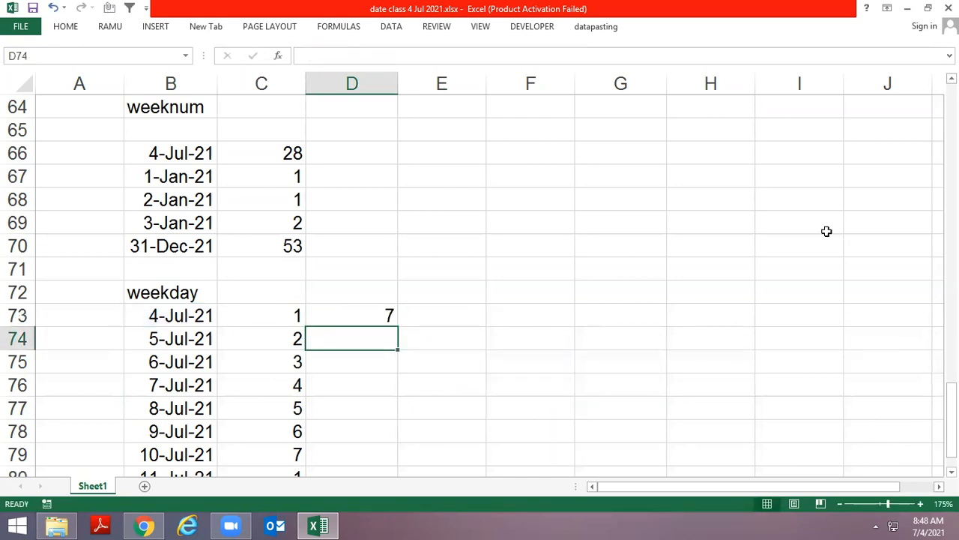
scroll(490, 221, "down", 3)
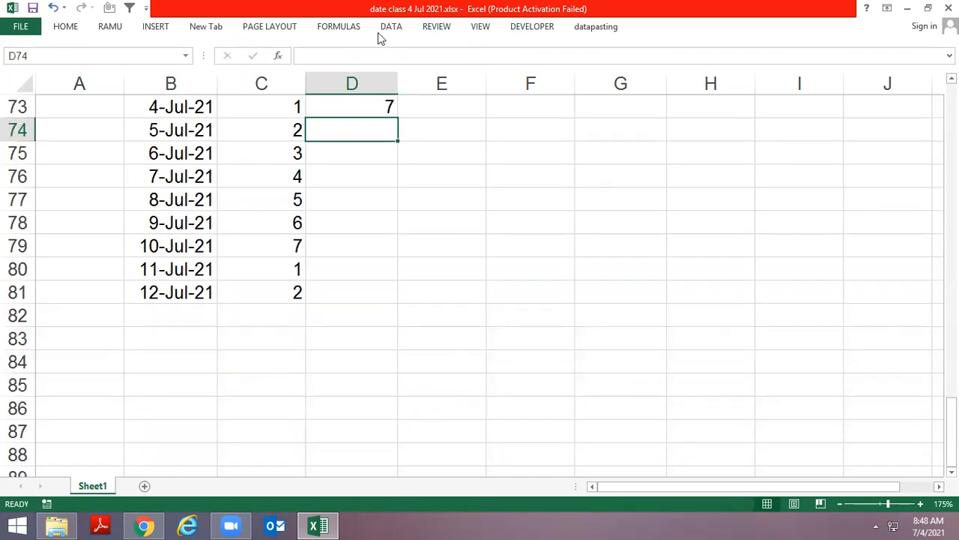
left_click(351, 29)
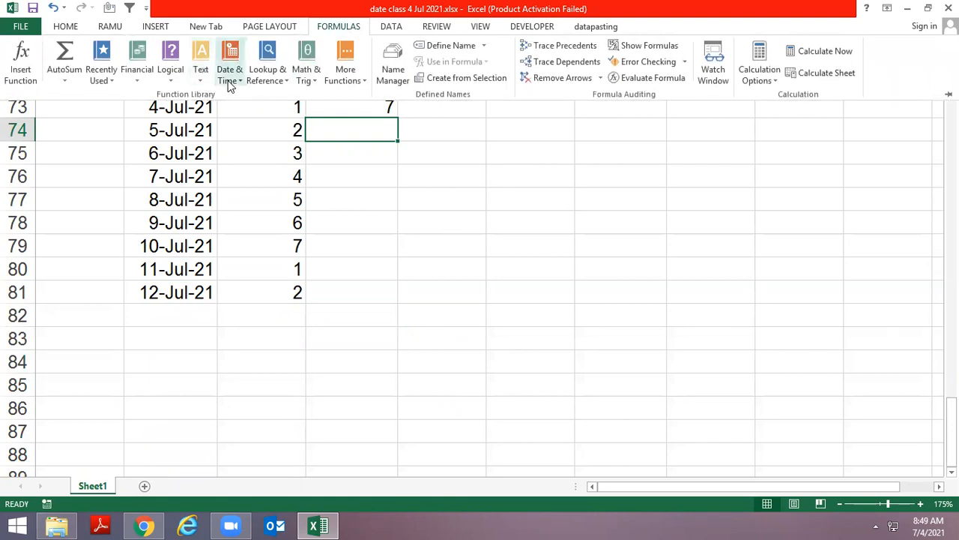
left_click(230, 81)
left_click(154, 347)
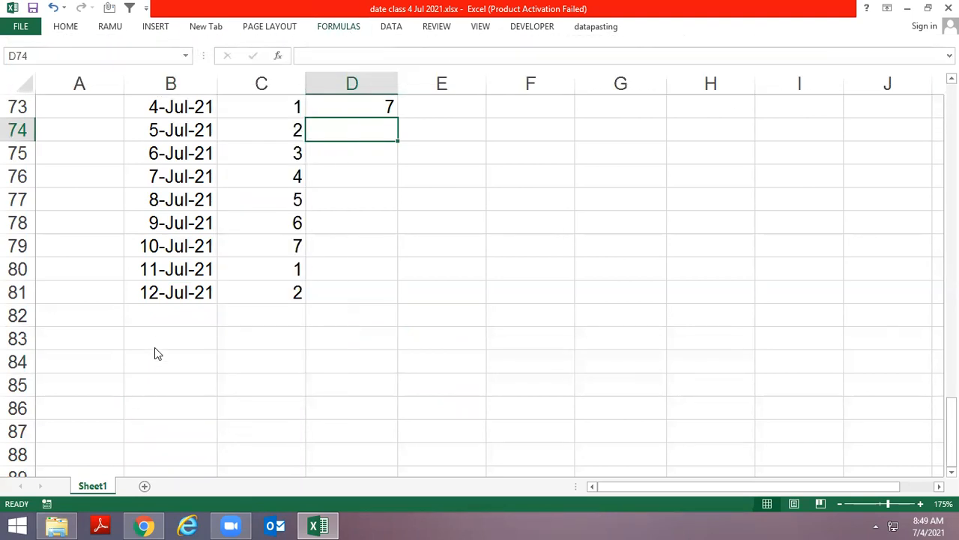
Enter the function name EOMONTH as a plain-text heading in B83, below the weekday table
left_click(154, 347)
scroll(158, 357, "down", 1)
type("eom")
key("BackSpace")
key("Escape")
type("=eo")
key("Tab")
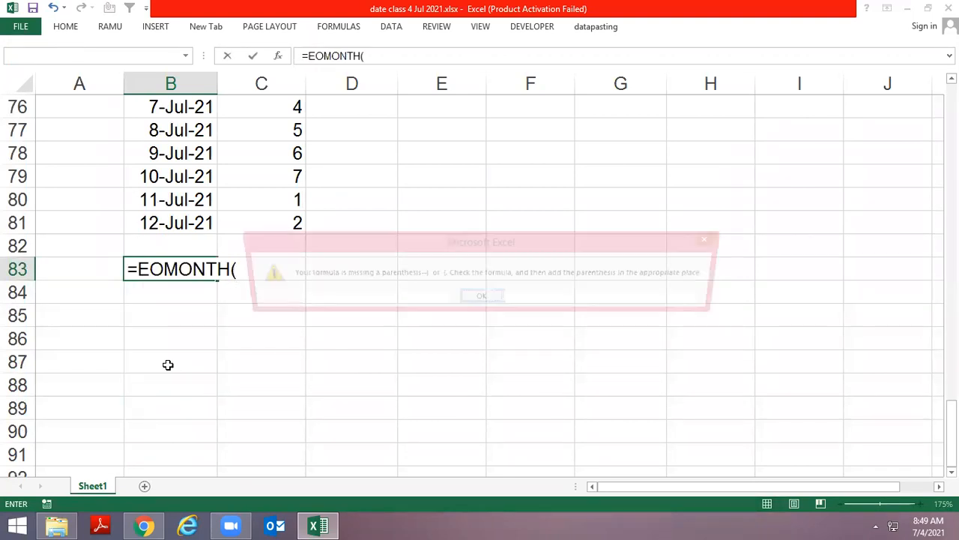
key("End")
key("BackSpace")
key("Home")
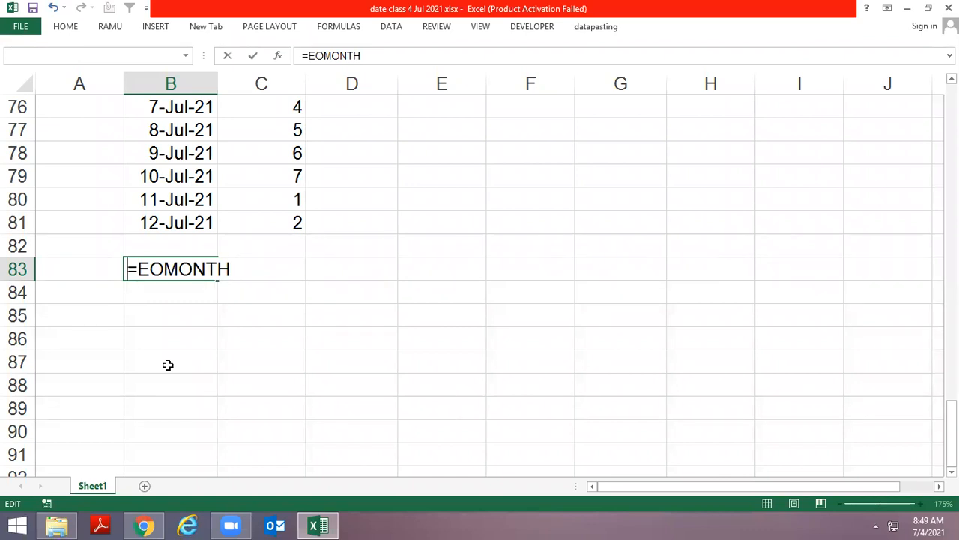
key("Delete")
key("Return")
key("Down")
key("Up")
key("Down")
type("=e")
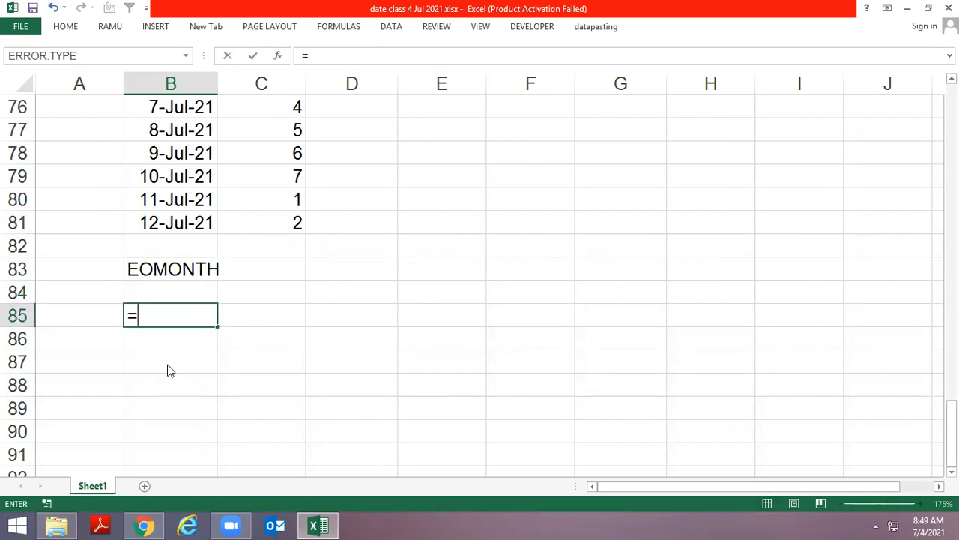
key("Tab")
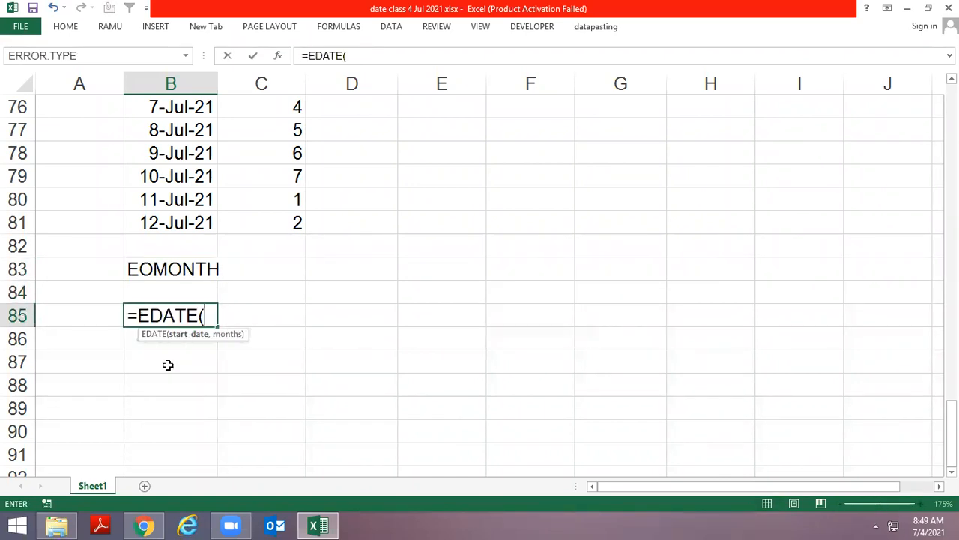
key("Escape")
Enter today's date, 7/4/2021, in B85 and the two-month offset formula =EDATE(B85,2) in C85
key("ctrl+semicolon")
key("Tab")
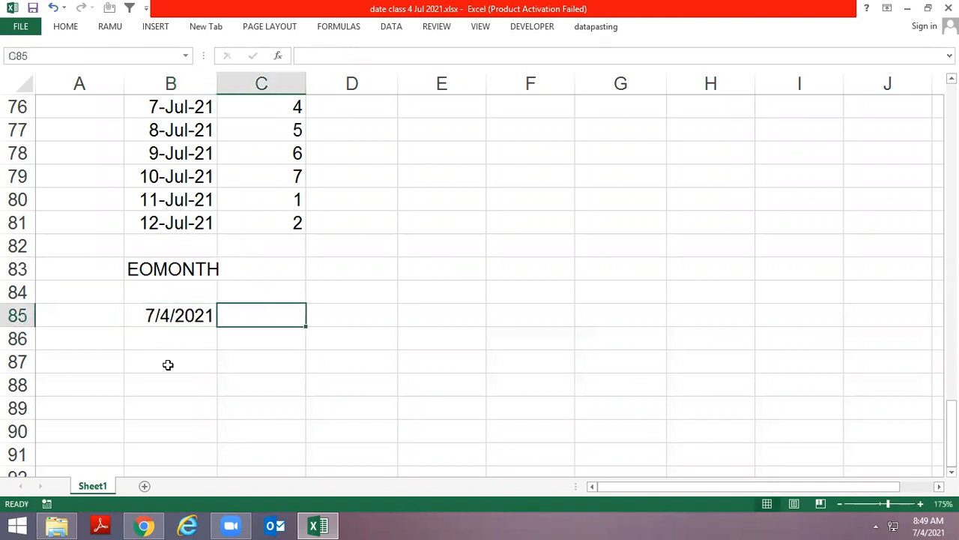
type("=ed")
key("Tab")
key("Left")
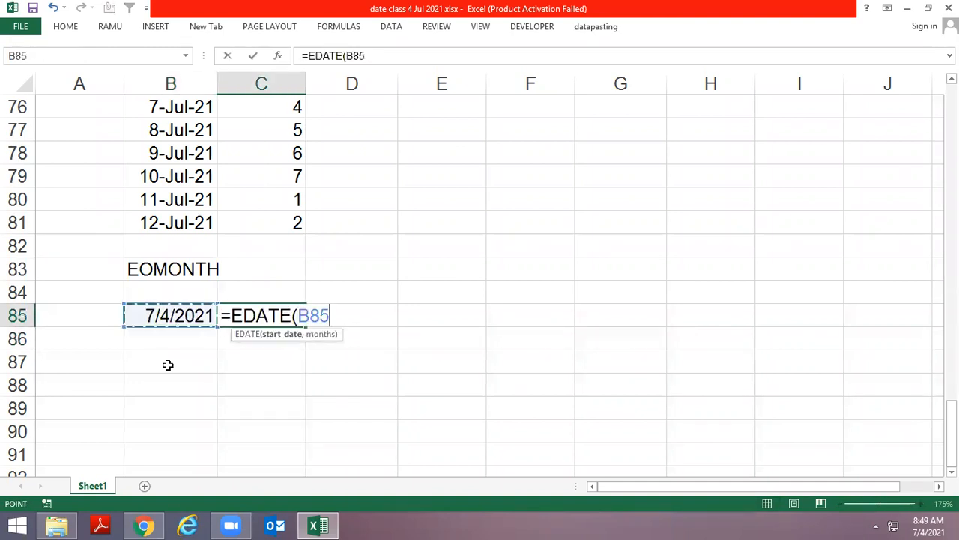
type(",")
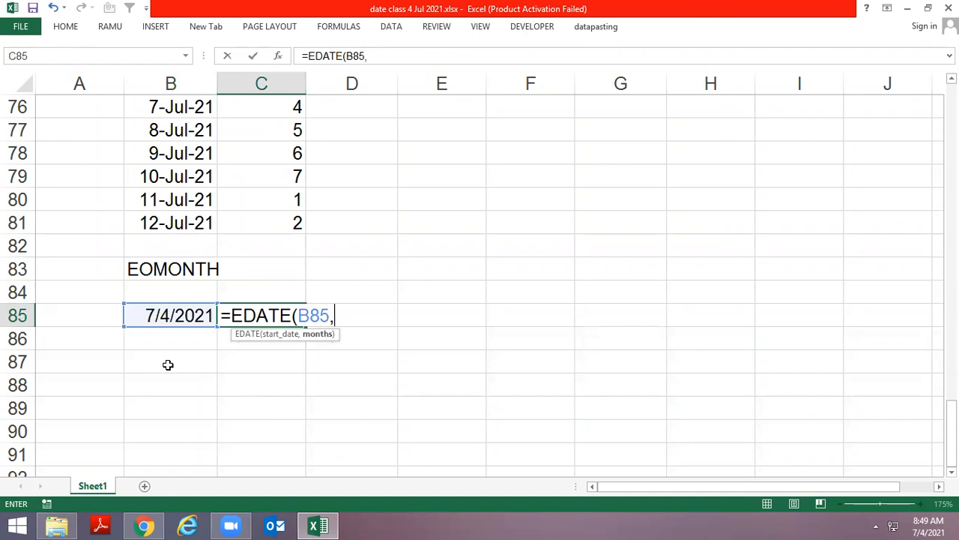
type("1")
key("BackSpace")
type("2)")
key("Return")
Format the EDATE result in C85 as a d-mmm-yy date and label it edate in D85
key("Up")
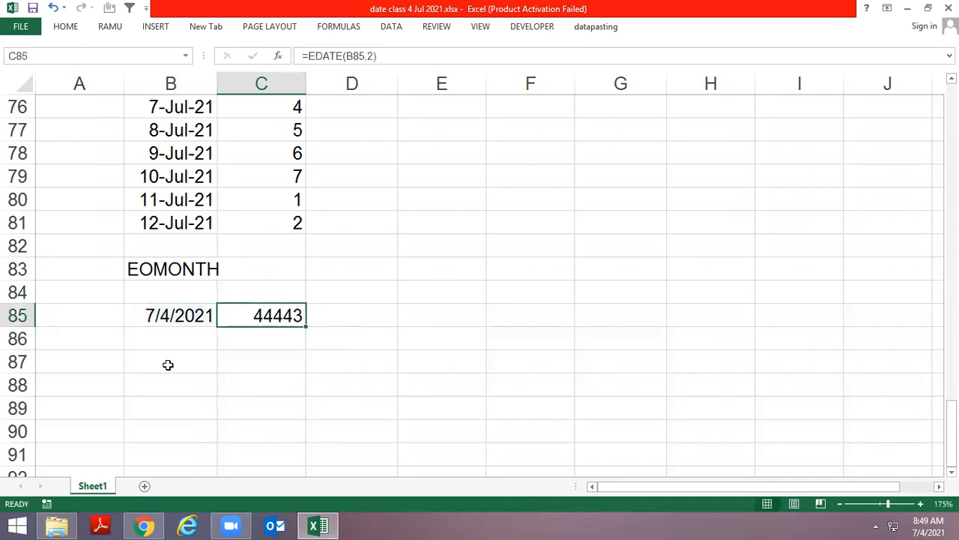
key("ctrl+shift+3")
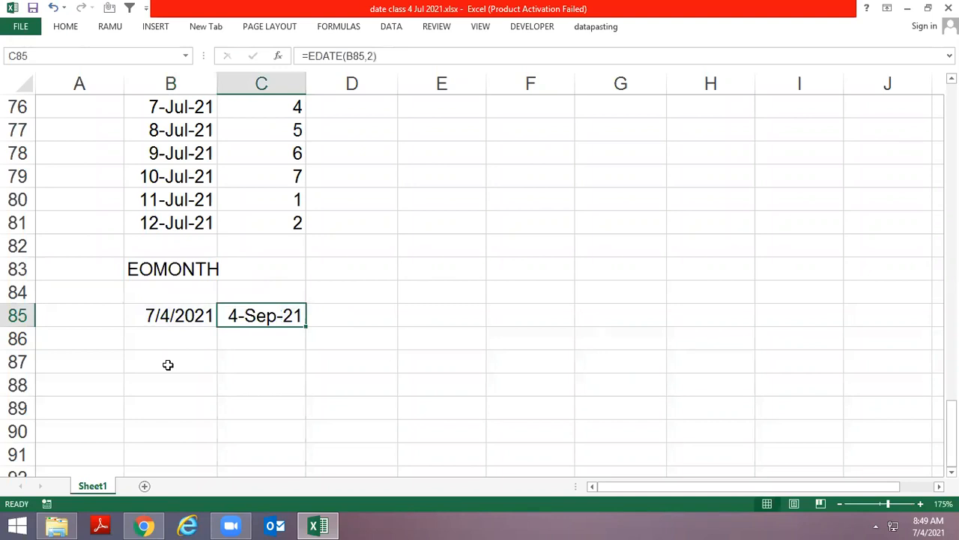
key("Left")
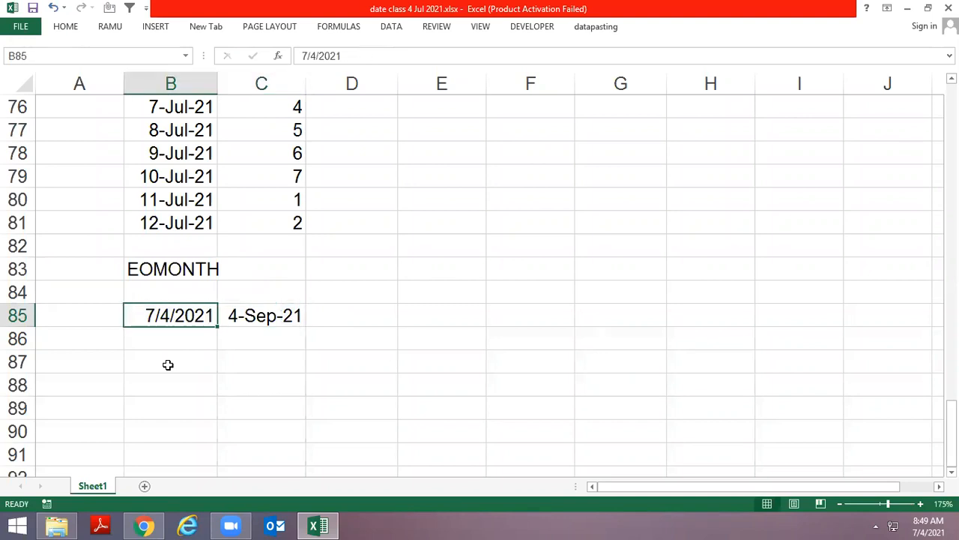
key("Right")
key("Right")
type("edate")
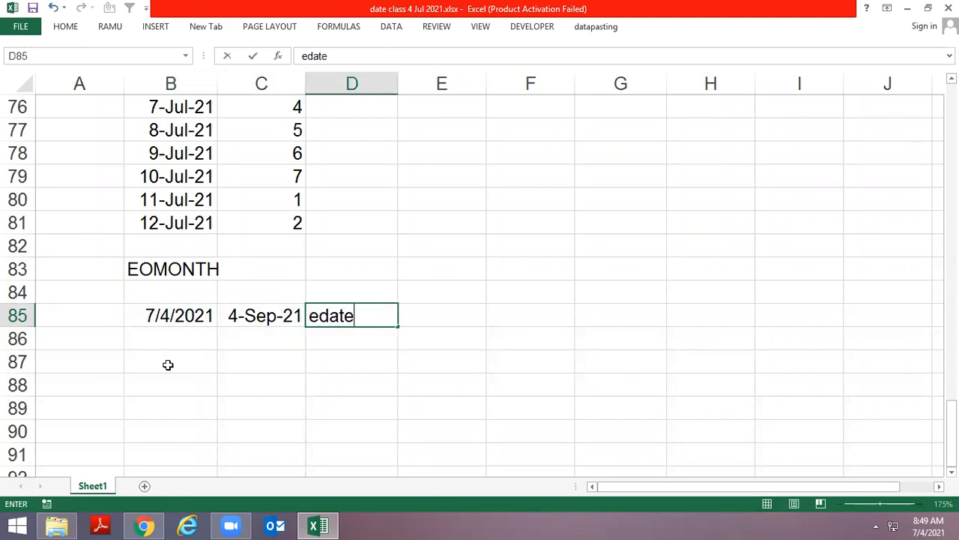
key("Return")
Copy the date from B85 to B87 as the start date for the end-of-month example
key("Left")
key("Left")
key("Up")
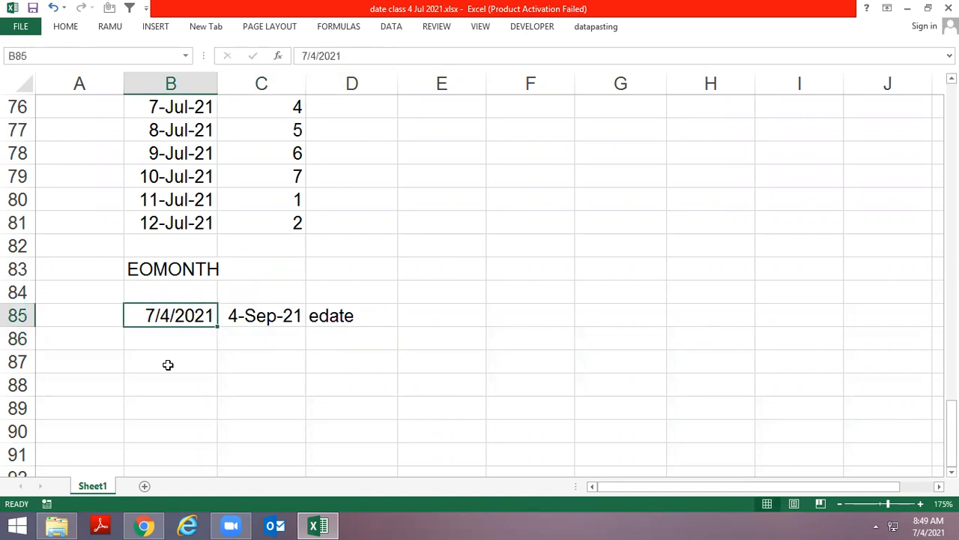
key("ctrl+c")
key("Down")
key("Down")
key("ctrl+v")
key("Escape")
key("Right")
type("=edo")
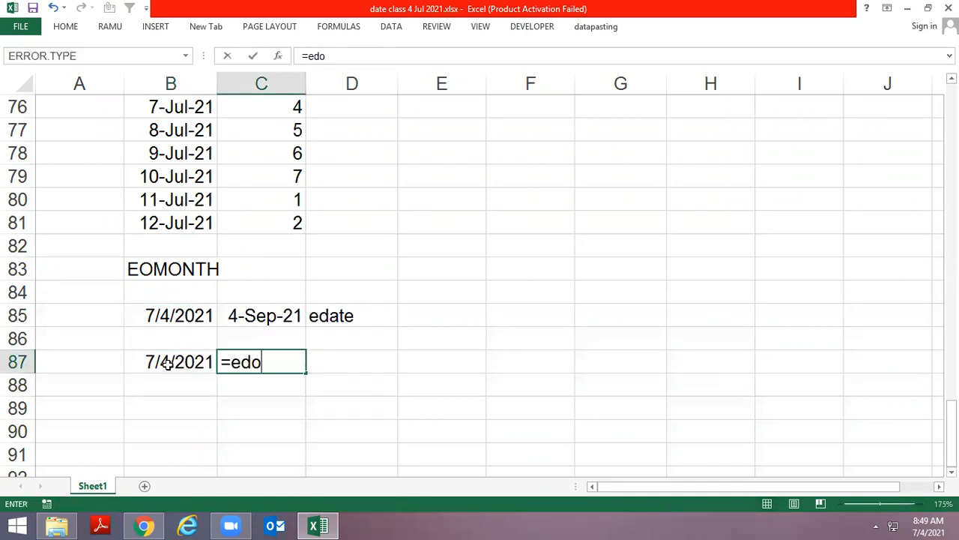
key("BackSpace")
key("Tab")
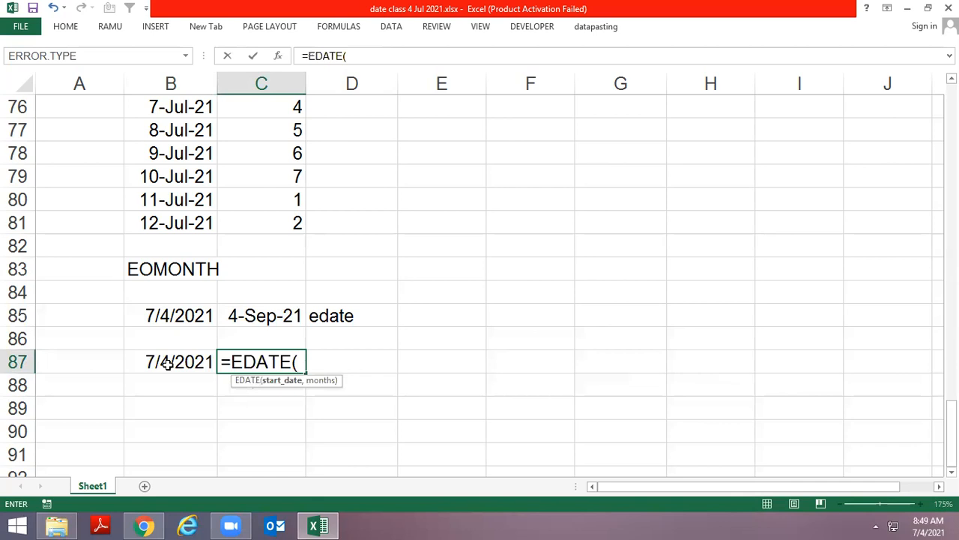
key("Escape")
Enter =EOMONTH(B87,0) in C87 and format the result as a d-mmm-yy date
type("=eo")
key("Tab")
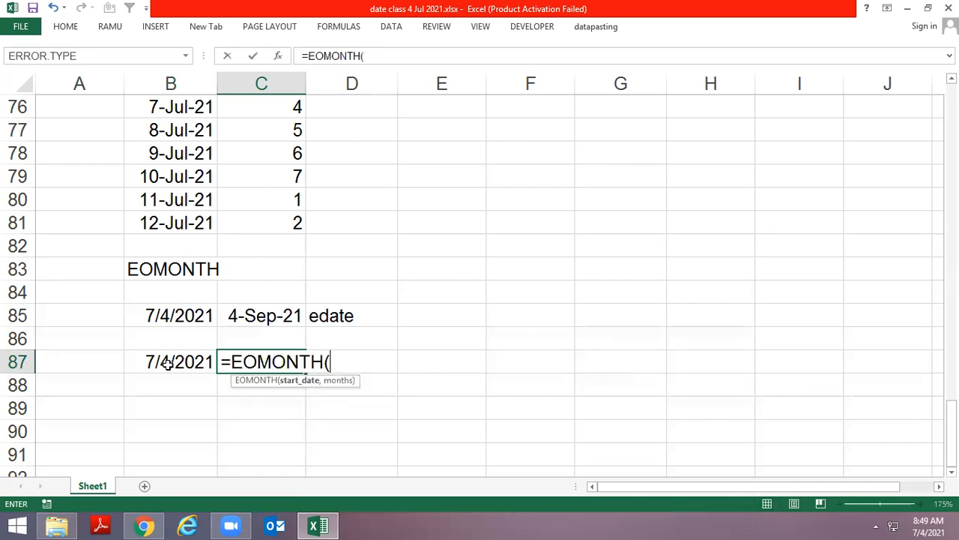
left_click(168, 364)
type(",0")
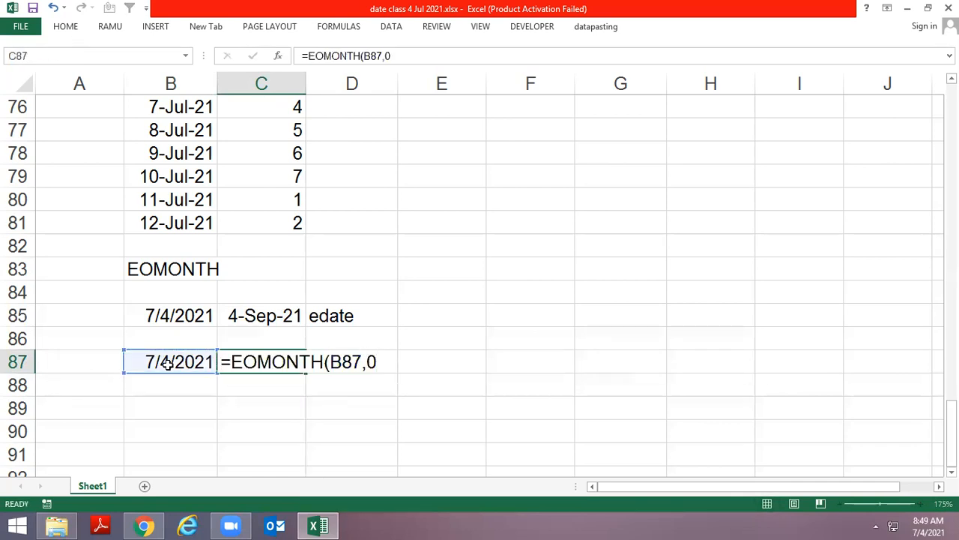
key("ctrl+Return")
key("ctrl+shift+3")
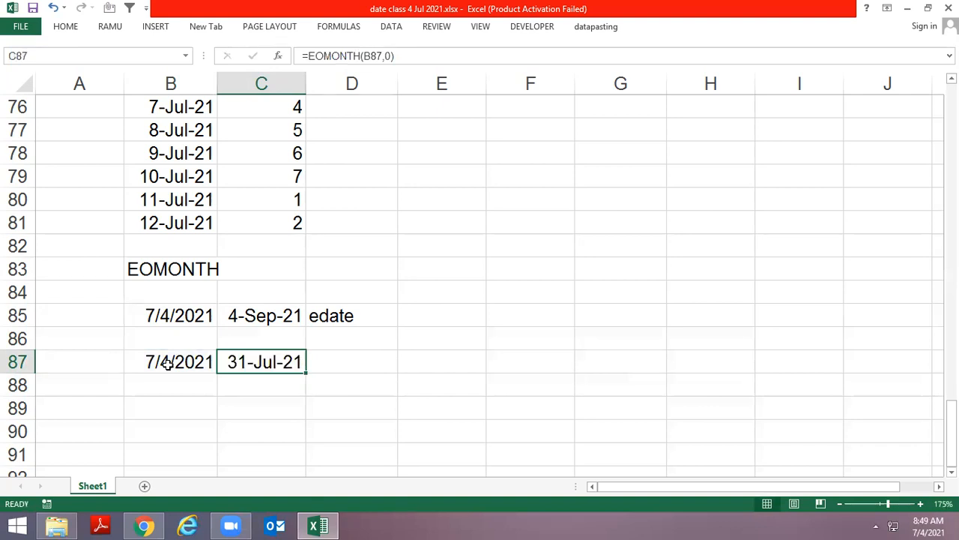
Apply the d-mmm-yy date format to the start date in B87
key("Down")
key("Left")
key("Up")
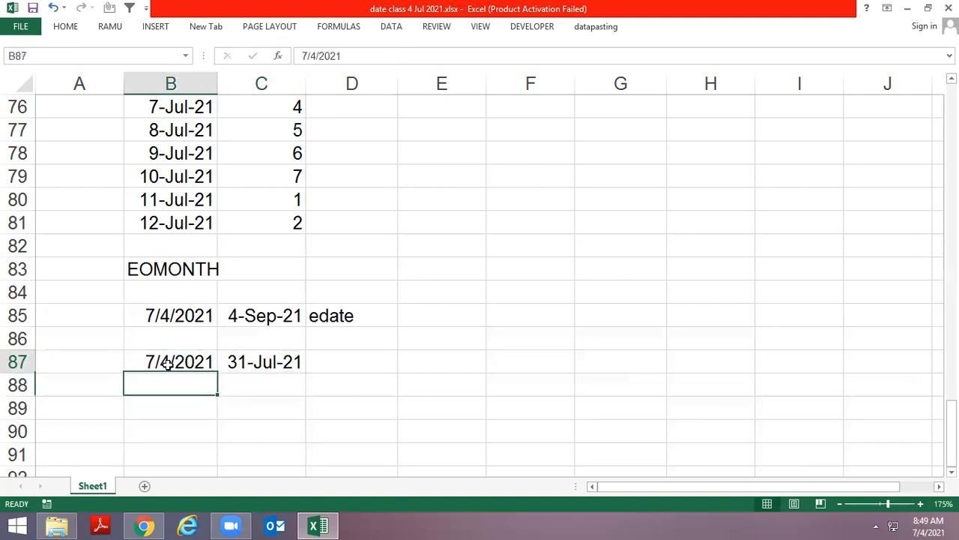
key("ctrl+shift+3")
key("Down")
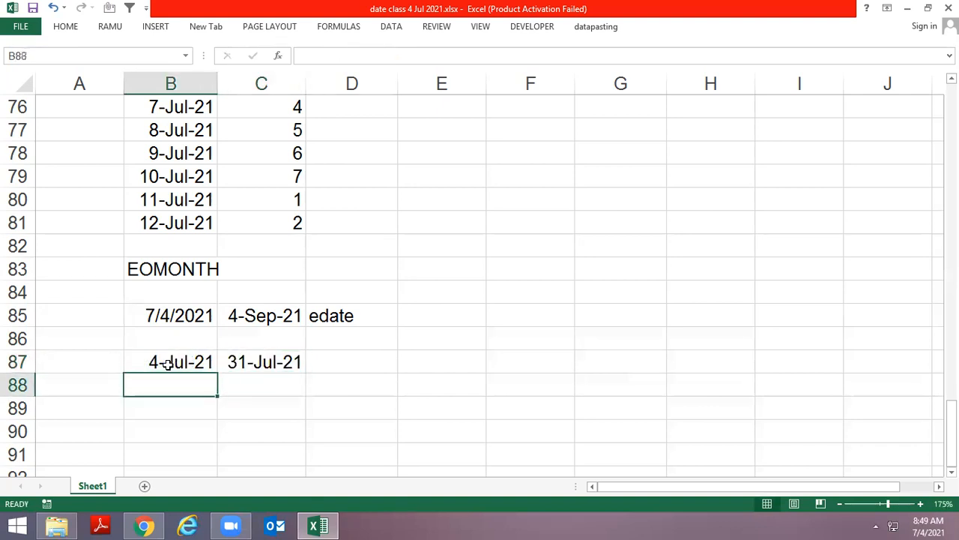
Fill the date and EOMONTH formula from row 87 into row 88 and set the months argument in C88 to 1
key("ctrl+d")
key("Right")
key("ctrl+d")
key("F2")
key("Left")
key("BackSpace")
type("1")
key("Return")
Fill the date and EOMONTH formula down into row 89 and set the months argument in C89 to 3
key("Left")
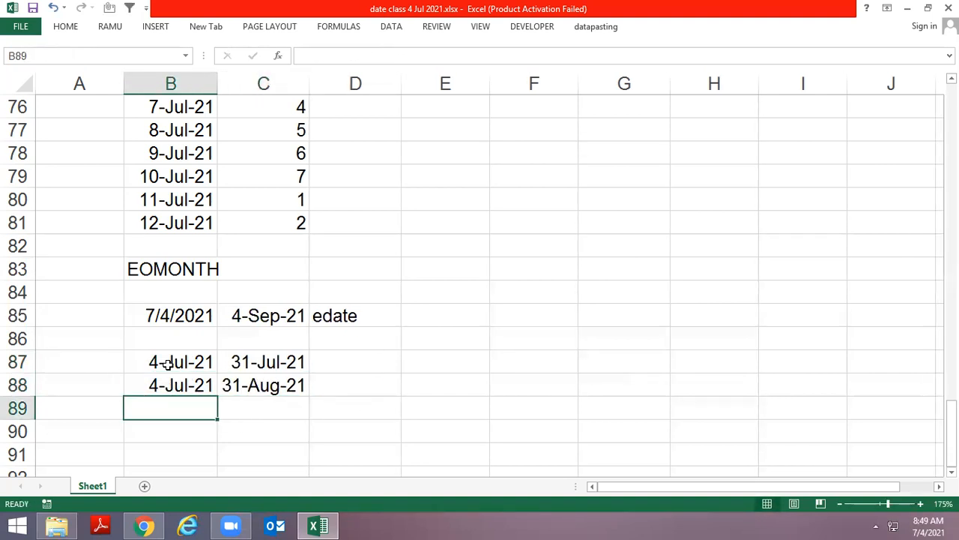
key("ctrl+d")
key("Right")
key("ctrl+d")
key("F2")
key("Left")
key("Left")
key("Delete")
type("3")
key("Return")
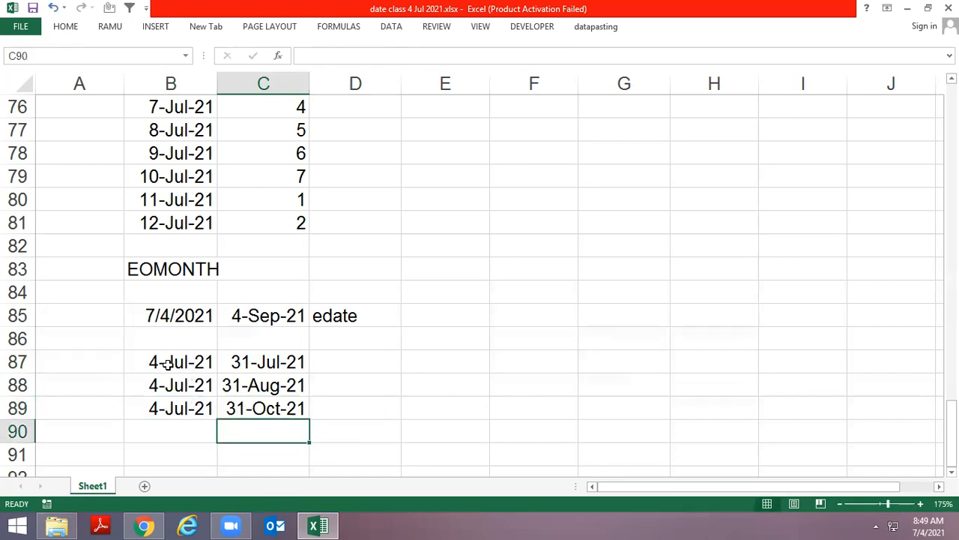
Fill the date and EOMONTH formula down into row 90 and set the months argument in C90 to -1
key("Left")
key("ctrl+d")
key("Right")
key("ctrl+d")
key("F2")
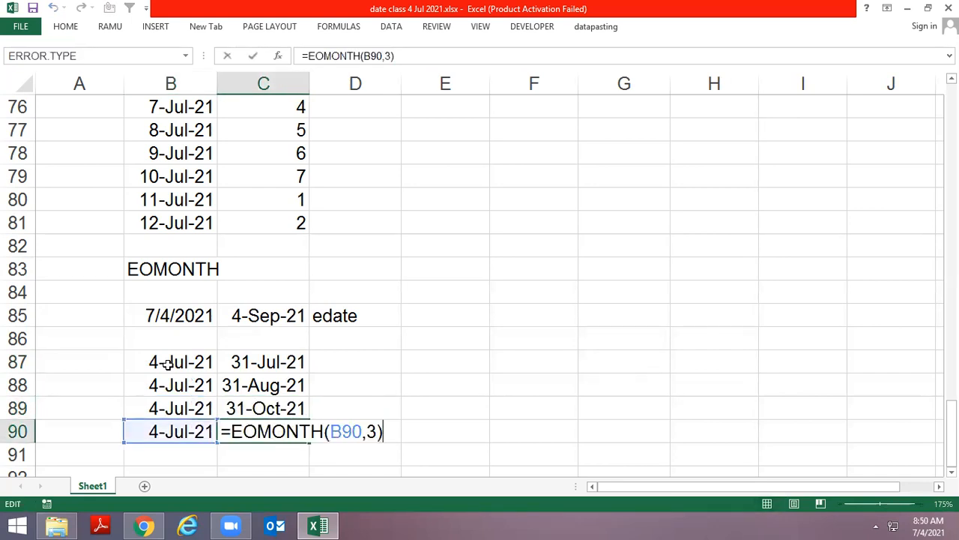
key("Left")
key("Left")
key("Delete")
type("-1")
key("Return")
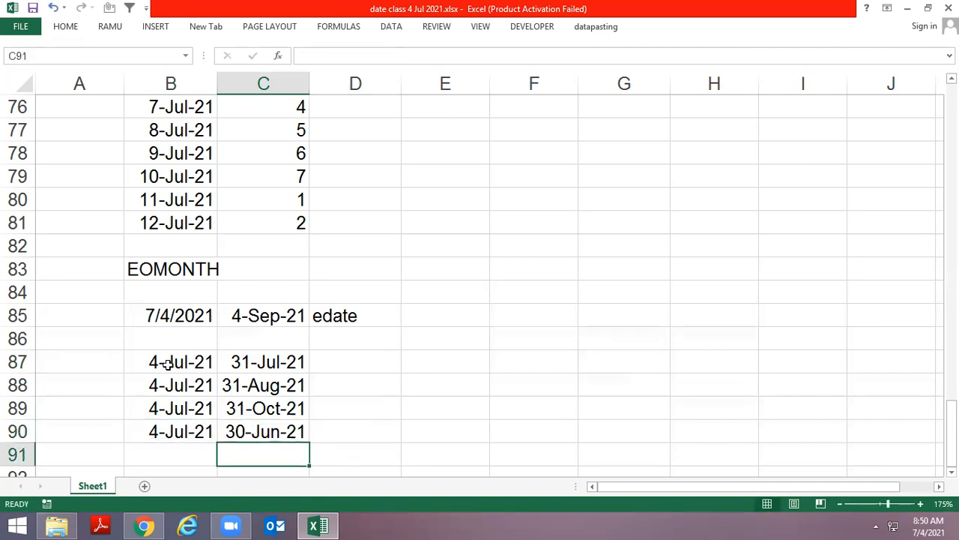
key("ctrl+d")
key("Left")
key("ctrl+d")
key("Right")
key("shift+Left")
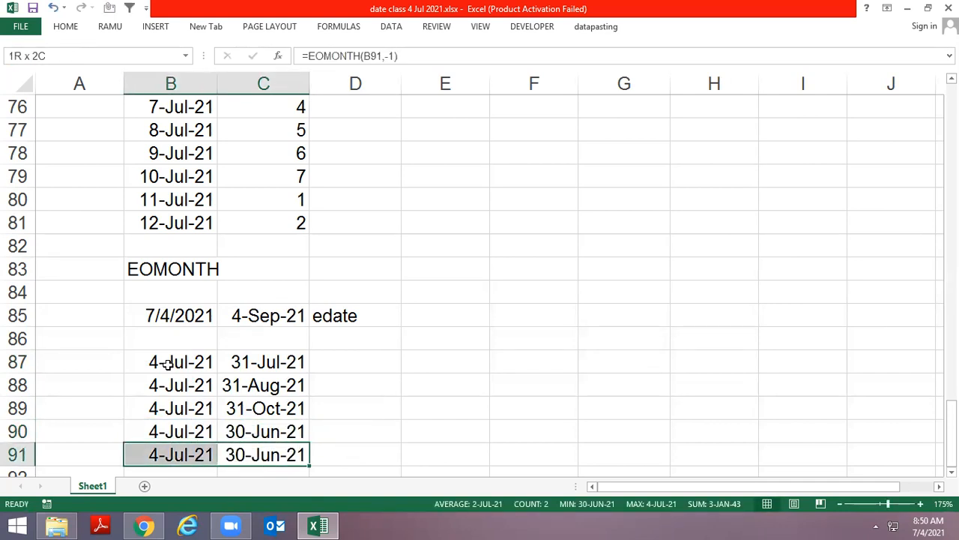
key("Delete")
Fill the date and EOMONTH formula down into row 91 and set the months argument in C91 to -2
key("Down")
key("Up")
key("Left")
key("ctrl+d")
key("Right")
key("ctrl+d")
key("F2")
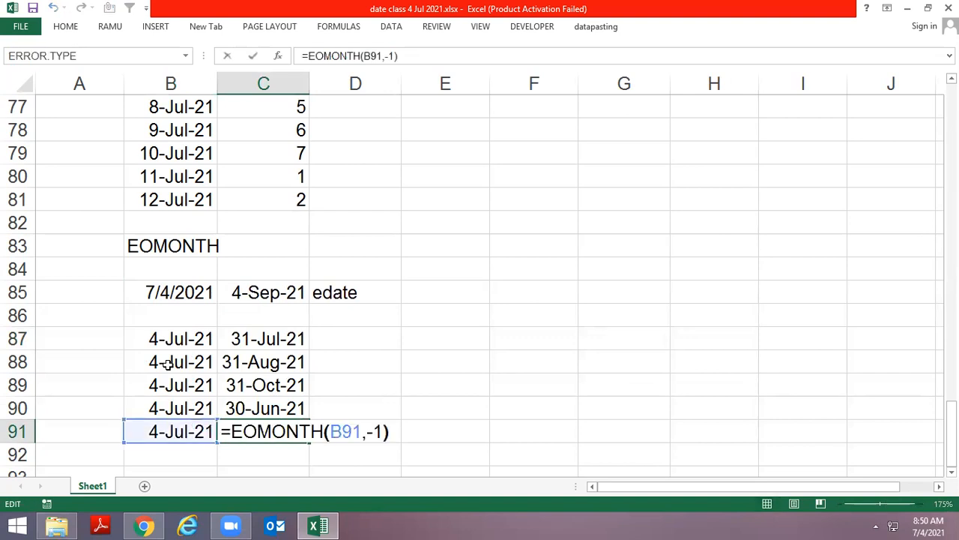
key("Left")
key("Left")
key("Delete")
type("2")
key("Return")
key("Up")
key("Up")
key("Up")
key("Up")
key("Up")
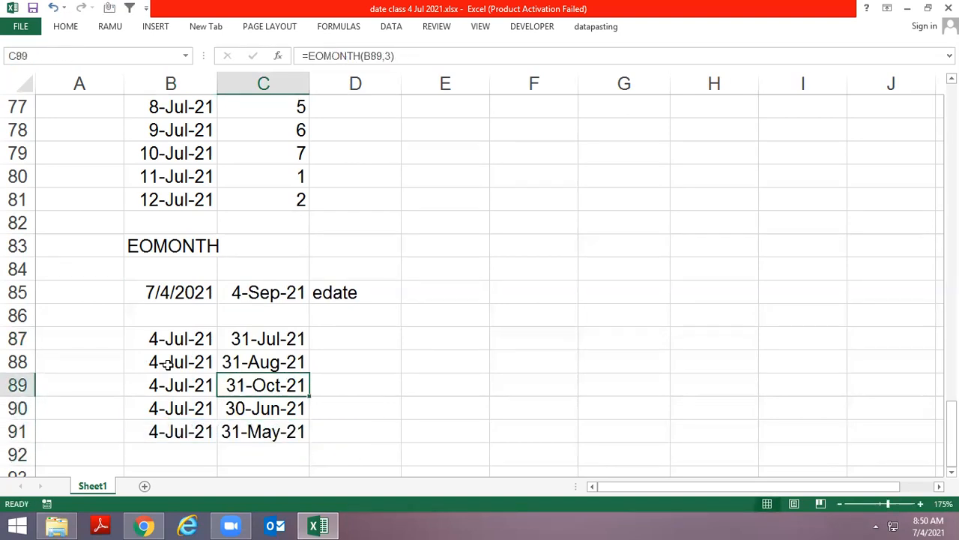
key("Down")
key("Down")
key("Down")
key("Down")
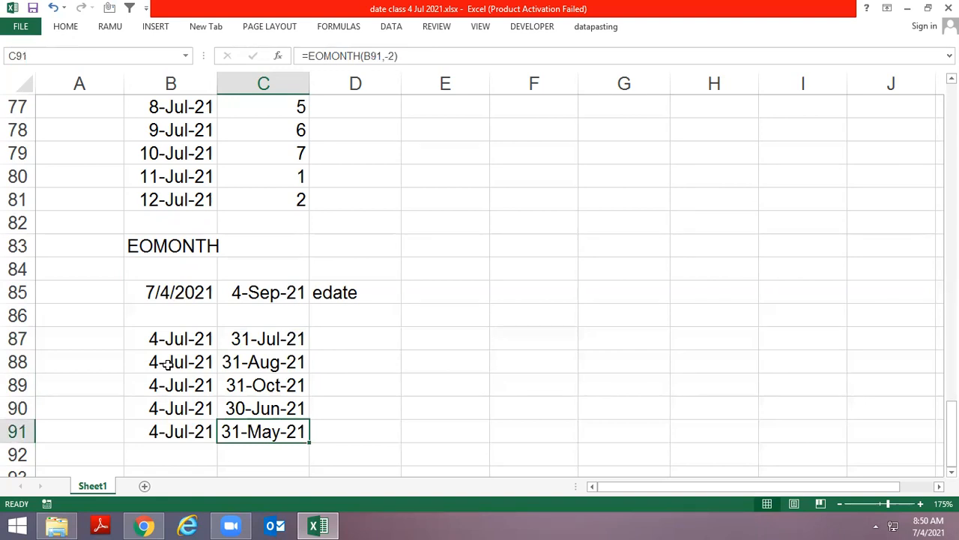
Enter the heading WORKDAY in B93, two rows below the EOMONTH examples
key("Down")
key("Down")
key("Down")
key("Down")
key("Down")
key("Down")
key("Down")
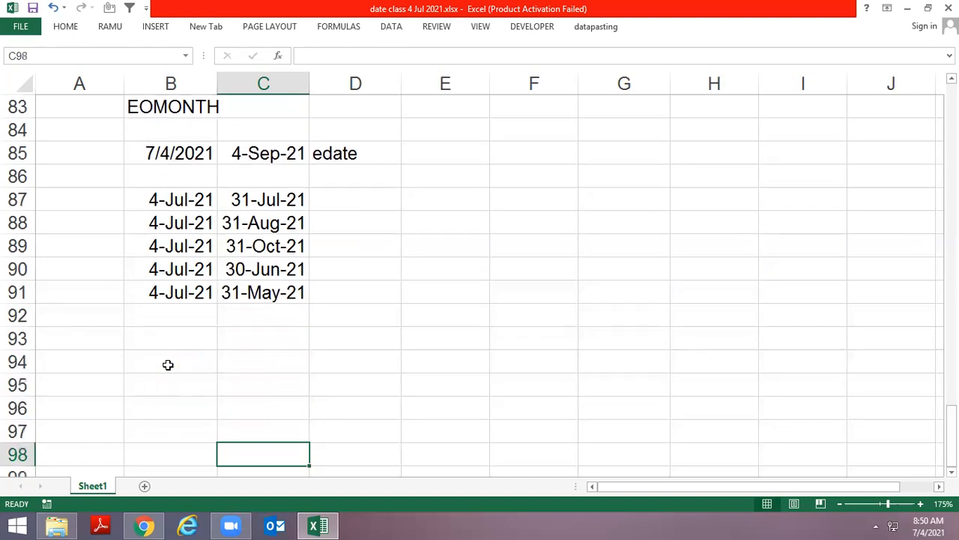
key("Left")
key("Up")
key("Up")
key("Down")
key("Up")
key("Up")
key("Up")
key("Up")
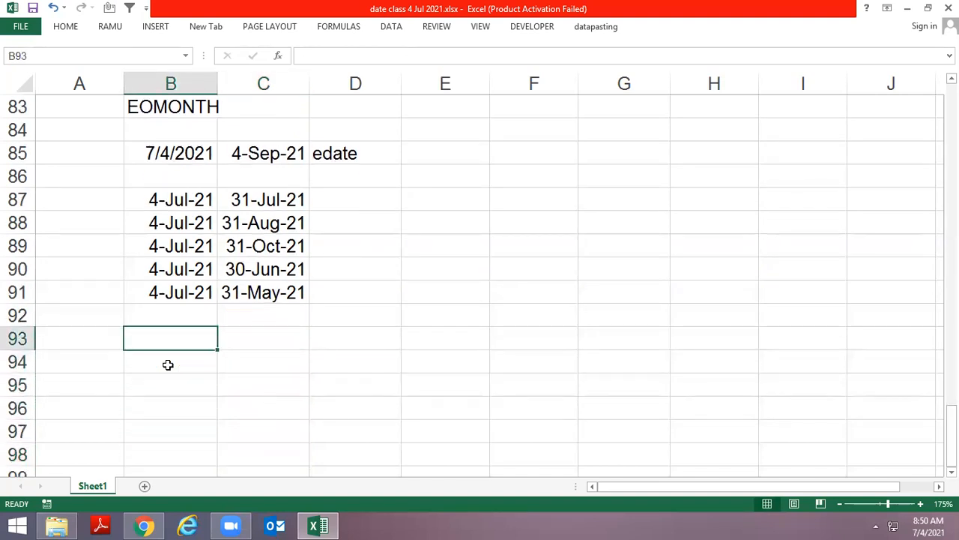
type("=wor")
key("Tab")
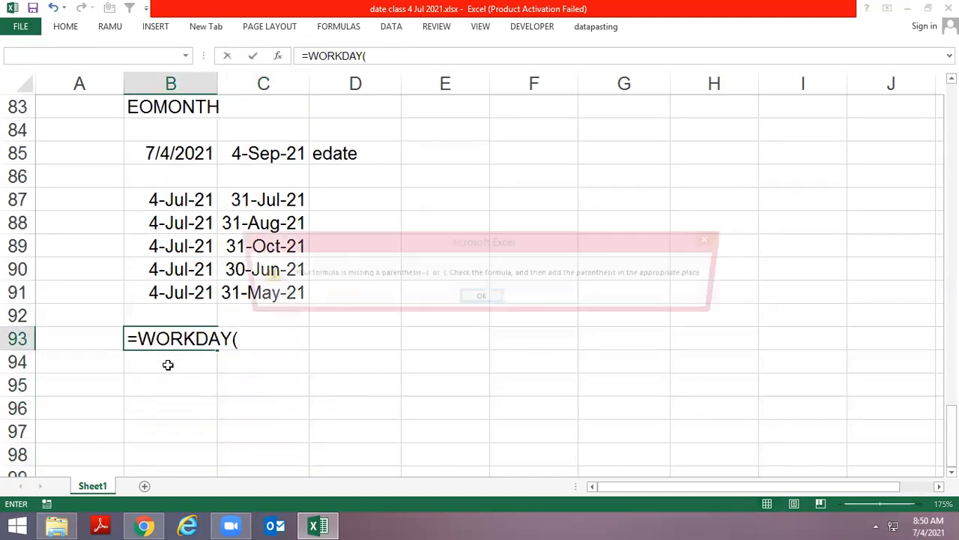
key("F2")
key("Left")
key("Left")
key("Left")
key("Left")
key("Left")
key("Left")
key("Left")
key("Left")
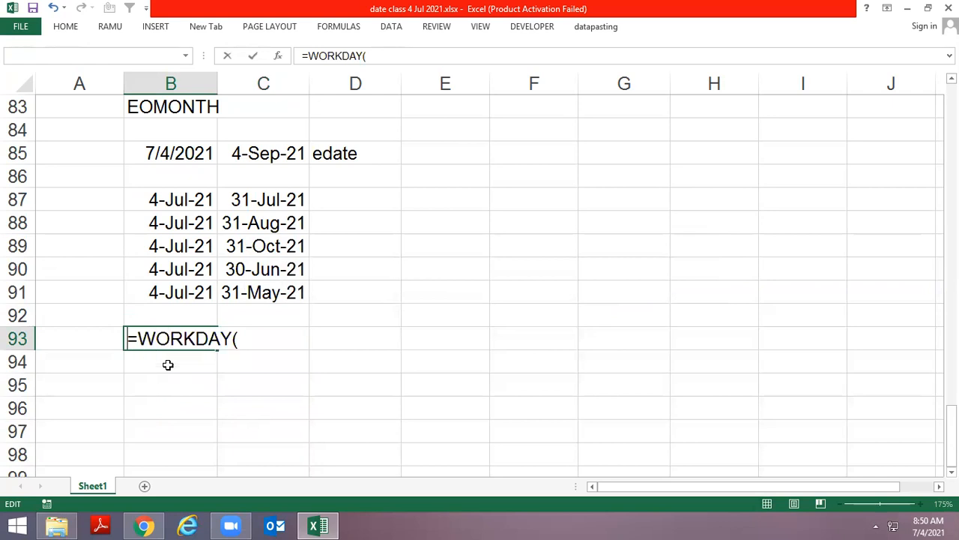
key("BackSpace")
key("End")
key("BackSpace")
key("Return")
key("Return")
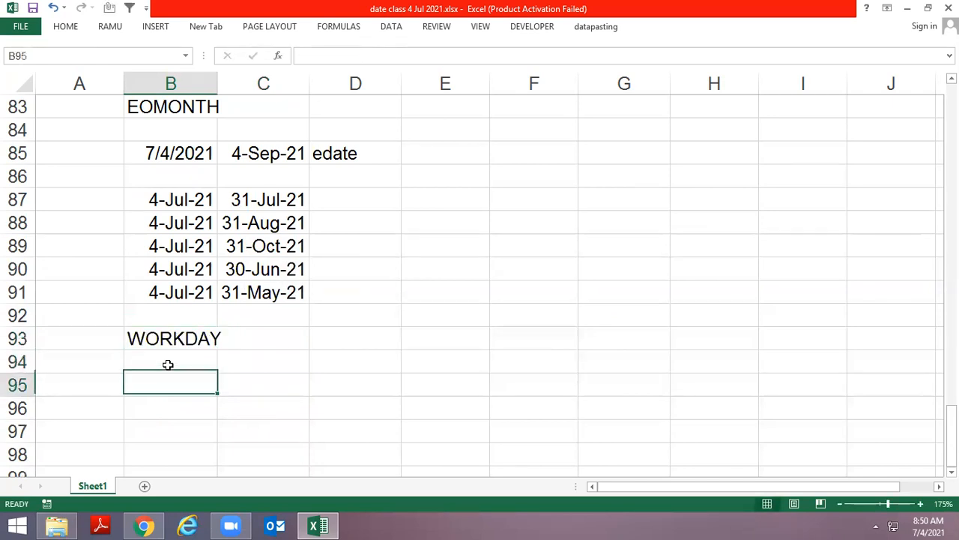
Insert today's date, 7/4/2021, in B95 and format it as day-month-year (4-Jul-21)
key("Down")
key("Up")
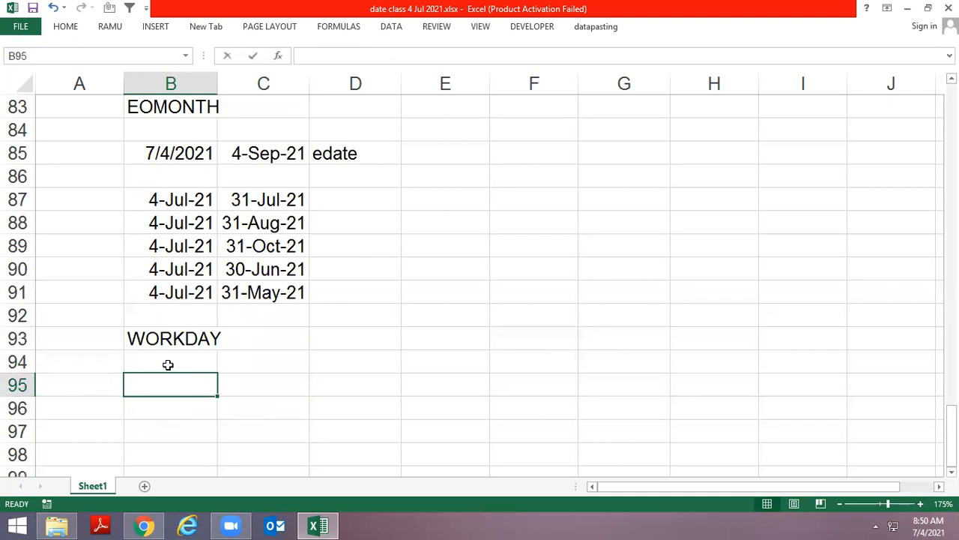
key("ctrl+semicolon")
key("Return")
key("Up")
key("ctrl+shift+3")
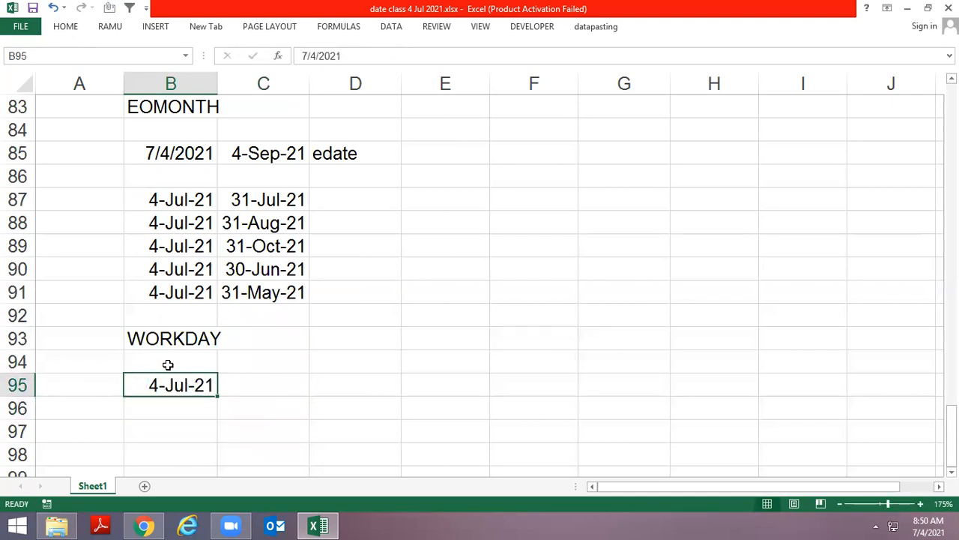
Enter 4 in D93 as the number of workdays for the WORKDAY example
key("Right")
key("Right")
key("Up")
key("Up")
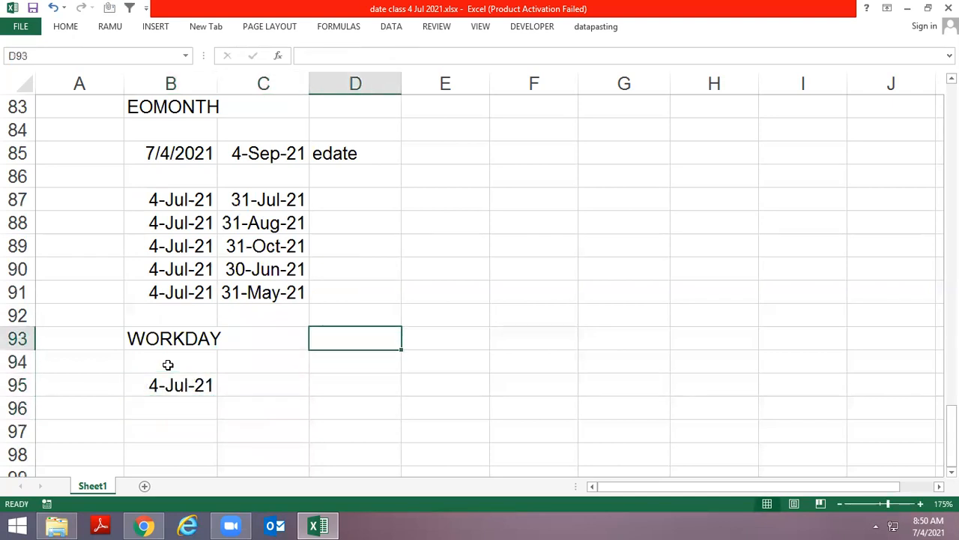
type("4")
key("Return")
key("Up")
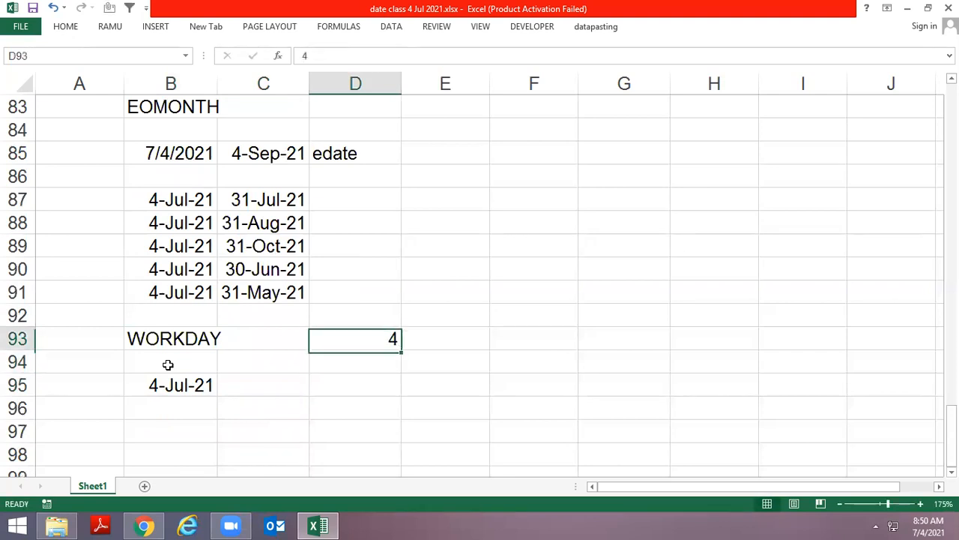
Enter =WORKDAY(B95,D93) in D95 and format the result as a day-month-year date
key("Down")
key("Down")
type("=wo")
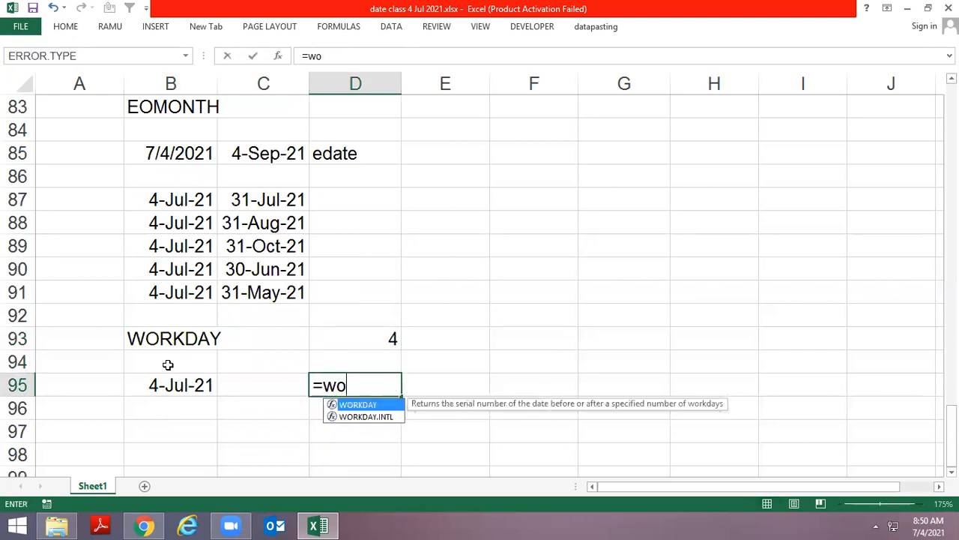
key("Tab")
key("Left")
key("Left")
type(",")
key("Up")
key("Up")
type(")")
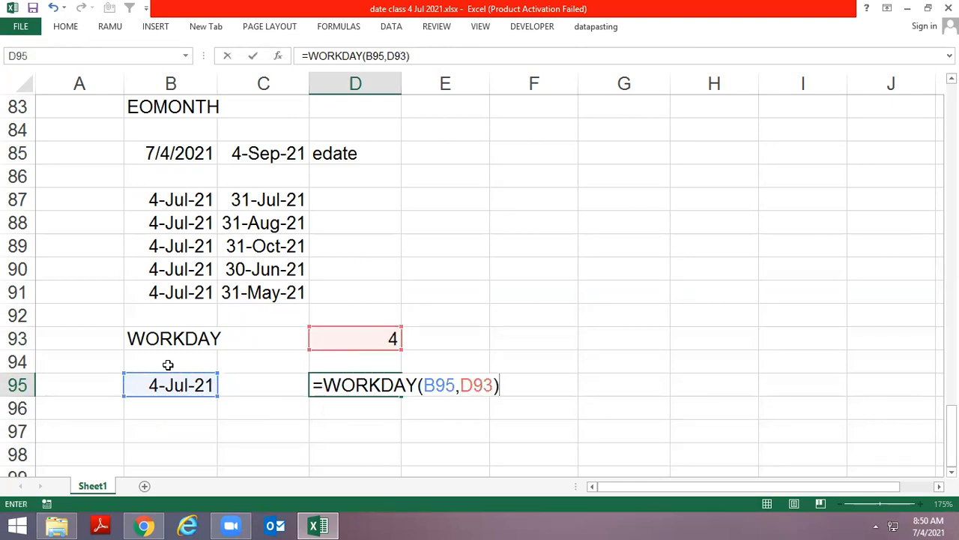
key("Return")
key("Up")
key("ctrl+shift+3")
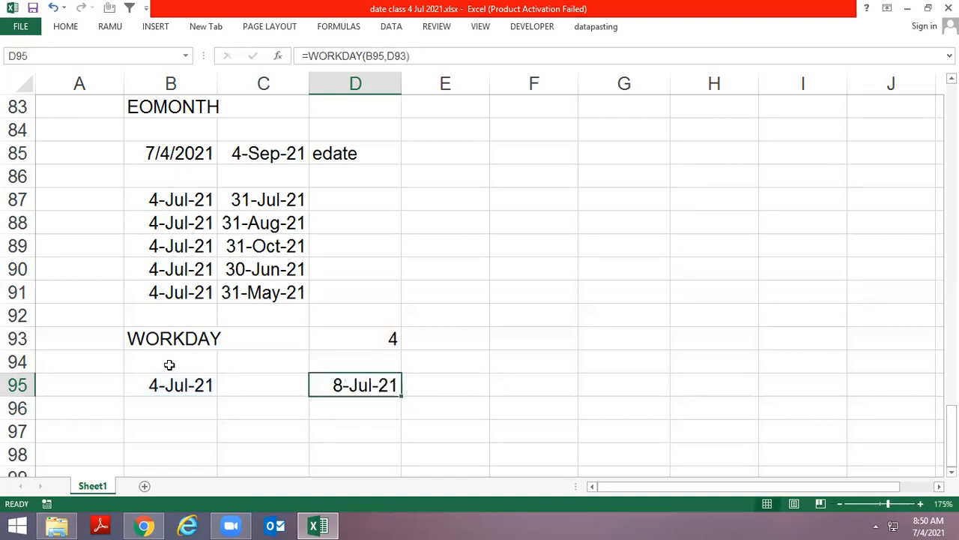
Check the WORKDAY date in D95 against the July 2021 system calendar
left_click(905, 525)
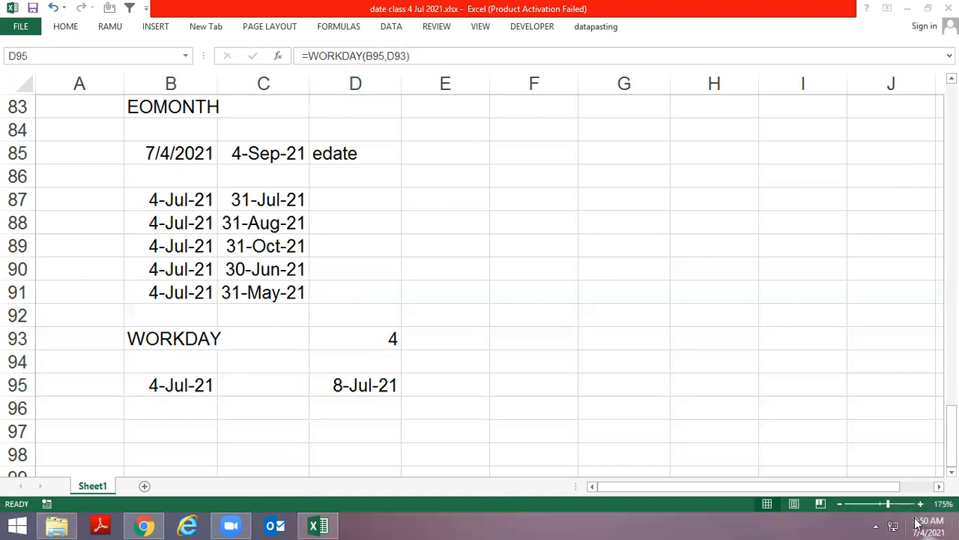
left_click(918, 522)
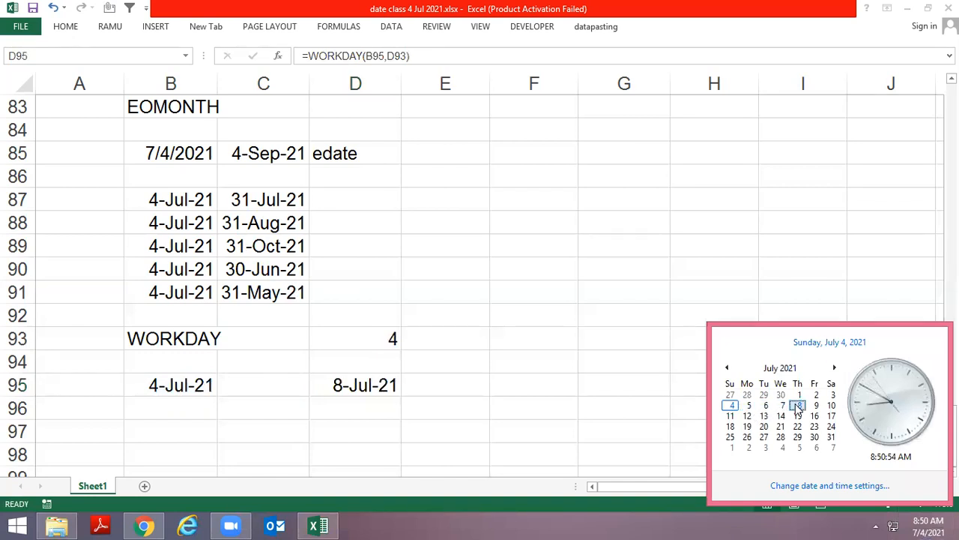
left_click(212, 413)
Fill the date from B95 into B96 and change it to 7/5/2021
left_click(192, 406)
key("ctrl+d")
key("F2")
key("Left")
key("Left")
key("Left")
key("Left")
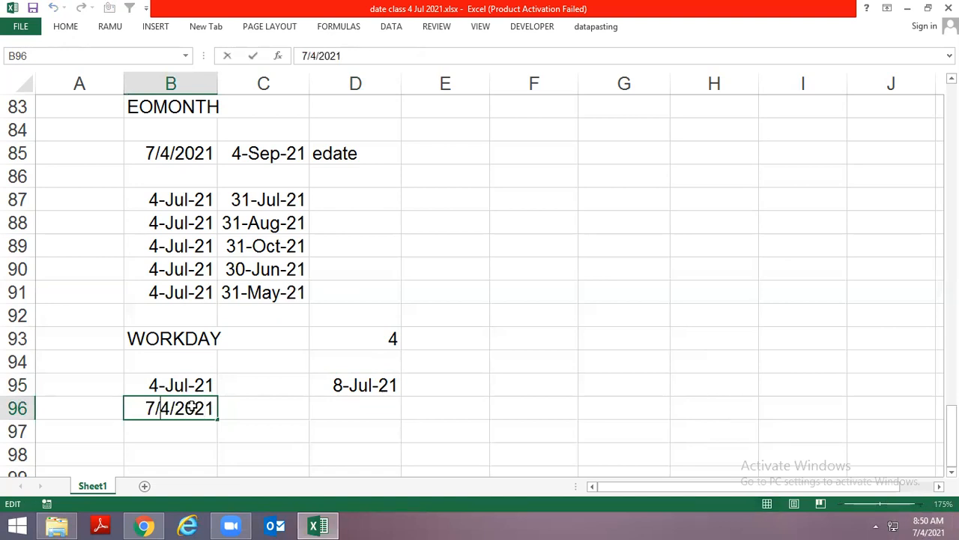
key("BackSpace")
key("BackSpace")
type("5/")
key("Tab")
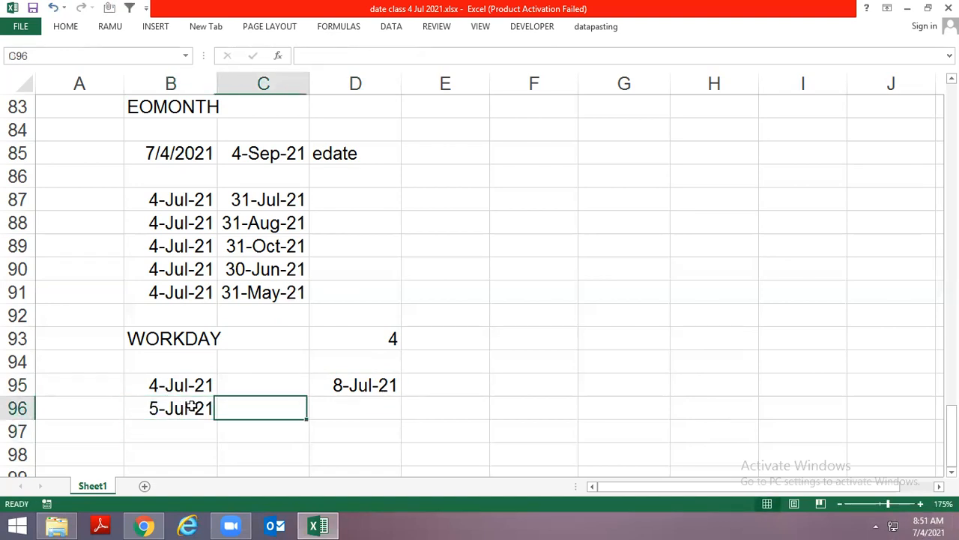
Fill the WORKDAY formula from D95 into D96 and set its days argument to 4
key("Tab")
key("ctrl+d")
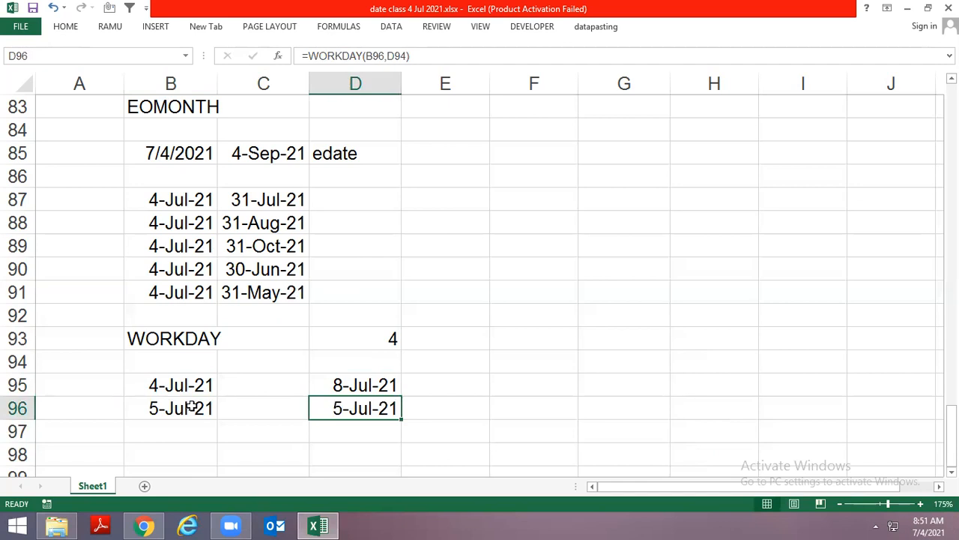
key("F2")
key("Escape")
key("F2")
key("Left")
key("BackSpace")
key("BackSpace")
key("BackSpace")
type("4")
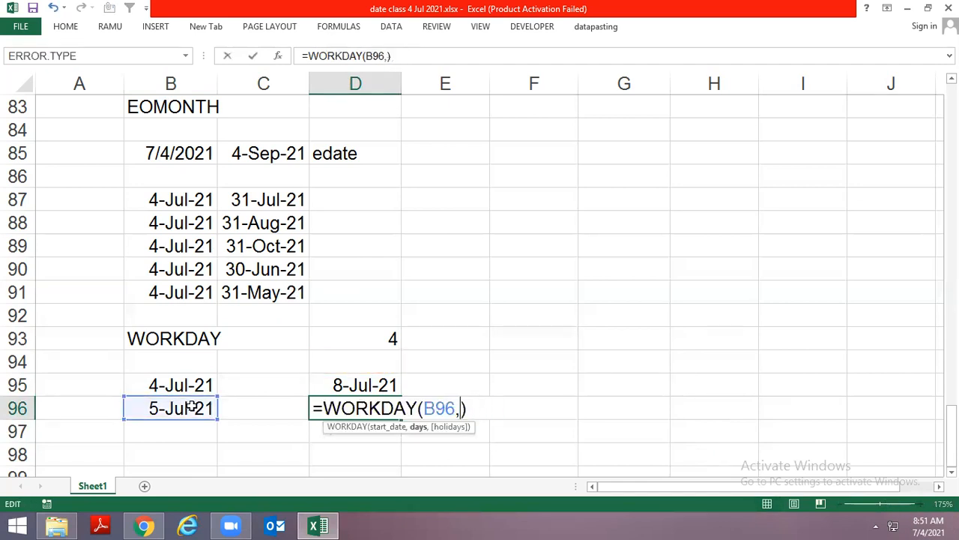
key("Return")
key("Up")
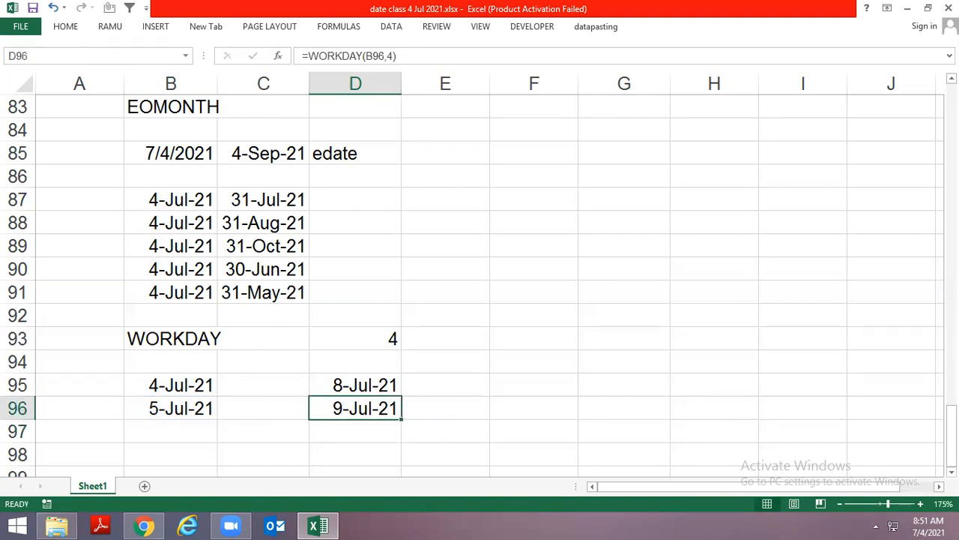
Count the workdays from 5 to 9 July in the system calendar to check D96
left_click(928, 526)
left_click(748, 406)
left_click(765, 406)
left_click(782, 406)
left_click(799, 406)
left_click(816, 407)
scroll(298, 425, "down", 1)
left_click(208, 445)
Enter the date 7 Jul 2021 in B97 below the other WORKDAY start dates
left_click(200, 434)
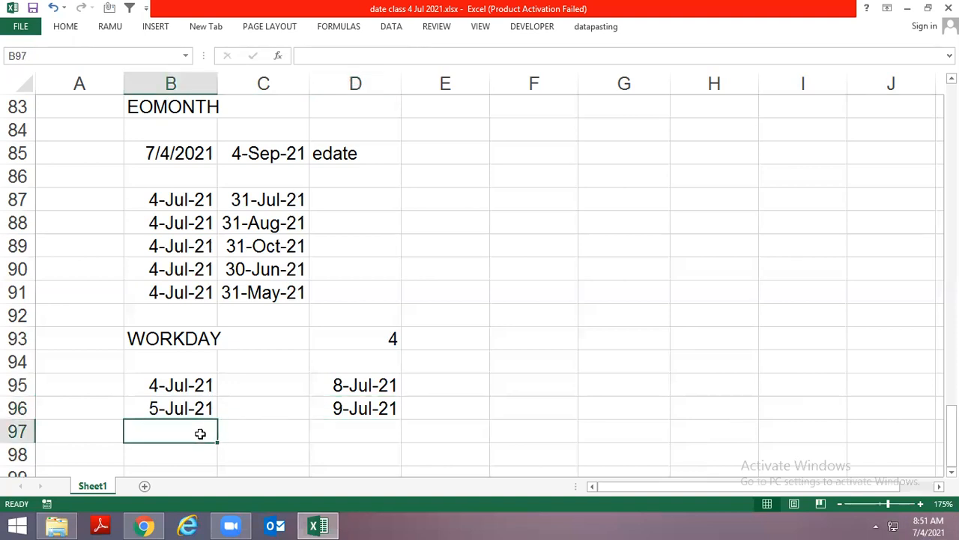
scroll(200, 434, "down", 2)
type("7 jul 2021")
key("Return")
Label the 7 July date as passbook in C97
key("Up")
key("Right")
type("passwo")
key("BackSpace")
key("BackSpace")
type("book")
key("Return")
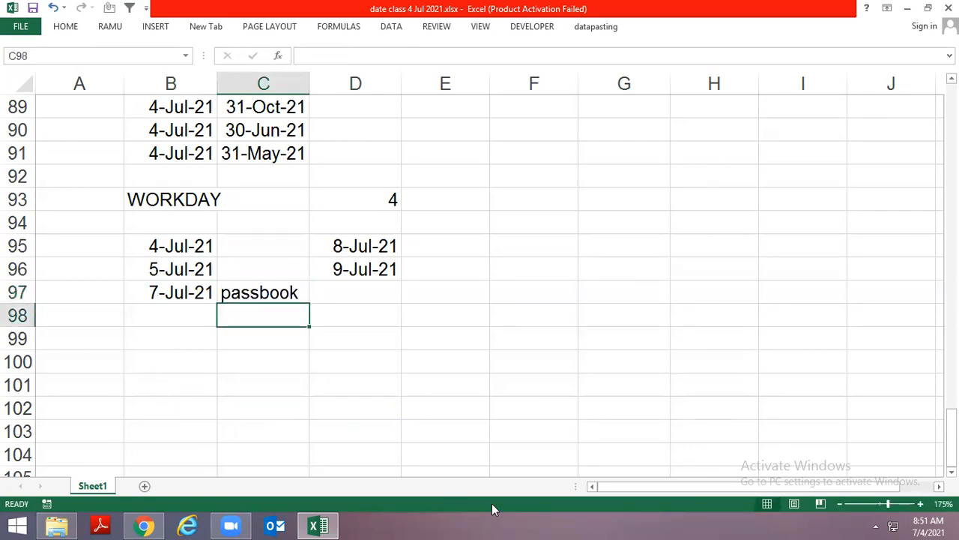
Enter 7 in F96 as the number of workdays for the passbook example
left_click(475, 276)
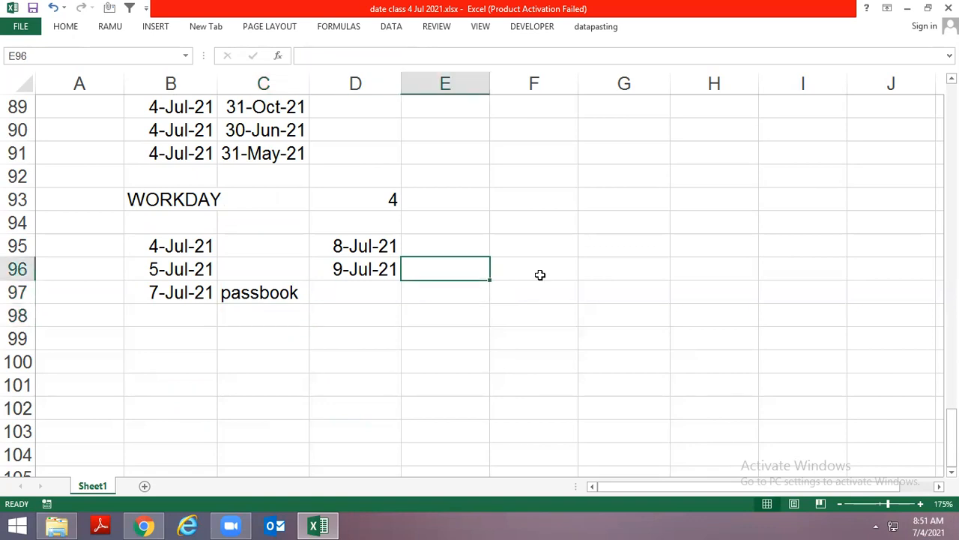
left_click(579, 276)
type("7")
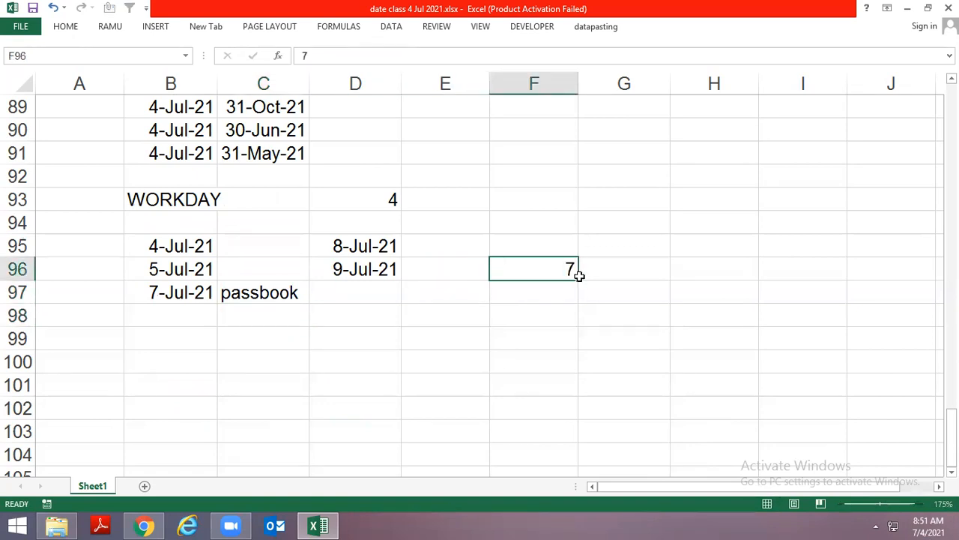
key("Return")
Enter =WORKDAY(B97,F96) in D97 and format the result as a day-month-year date
key("Down")
key("Left")
key("Left")
key("Up")
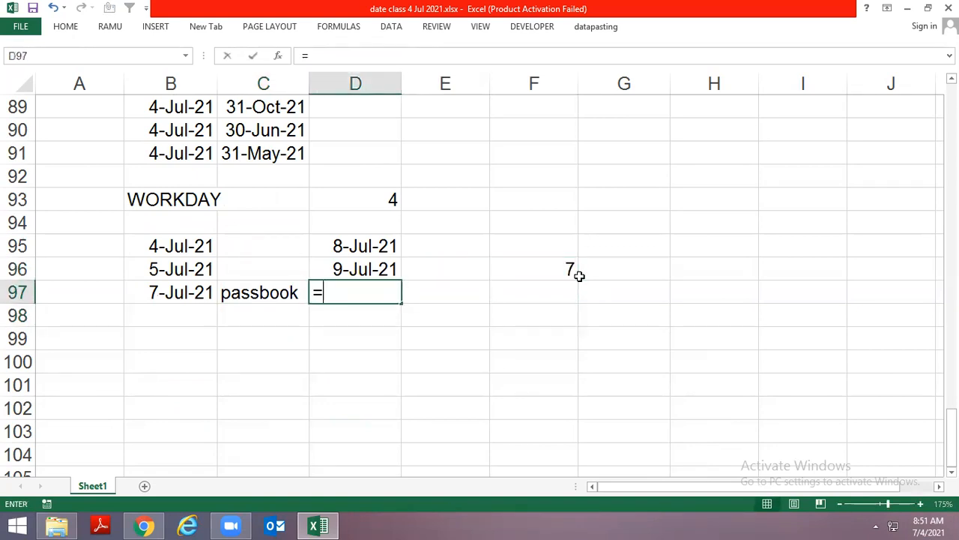
type("=wo")
key("Tab")
key("Left")
key("Left")
type(",")
key("Up")
key("Right")
key("Right")
key("Return")
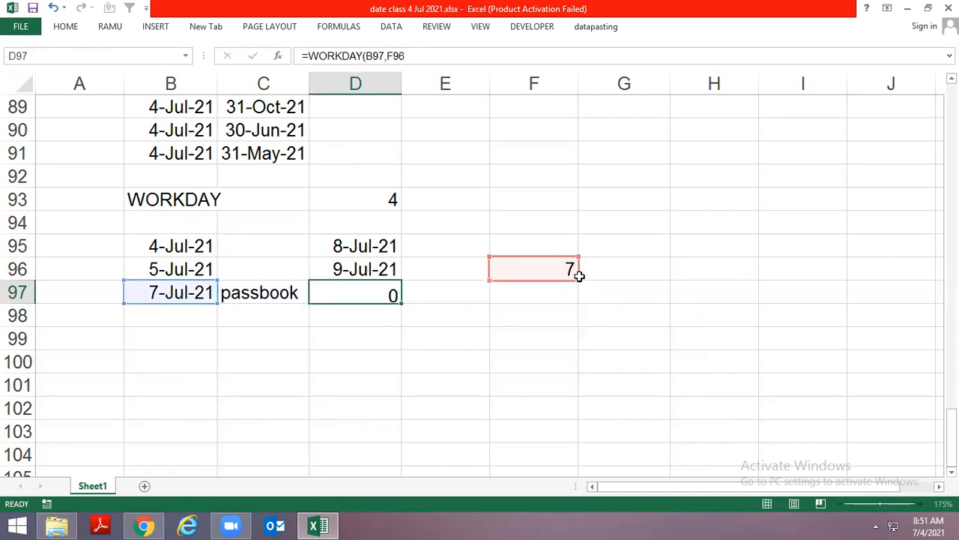
key("ctrl+shift+3")
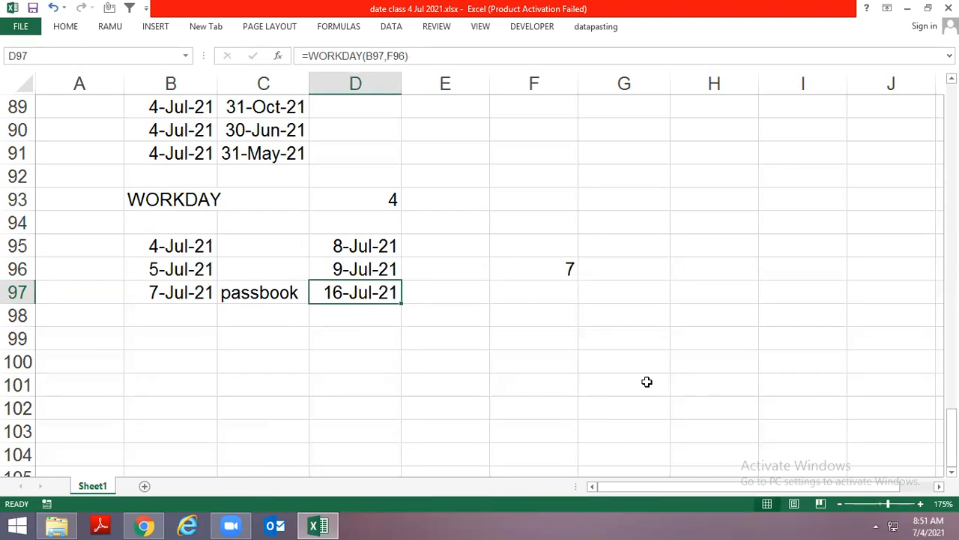
Count the workdays through 16 July in the system calendar to check the passbook due date
left_click(917, 523)
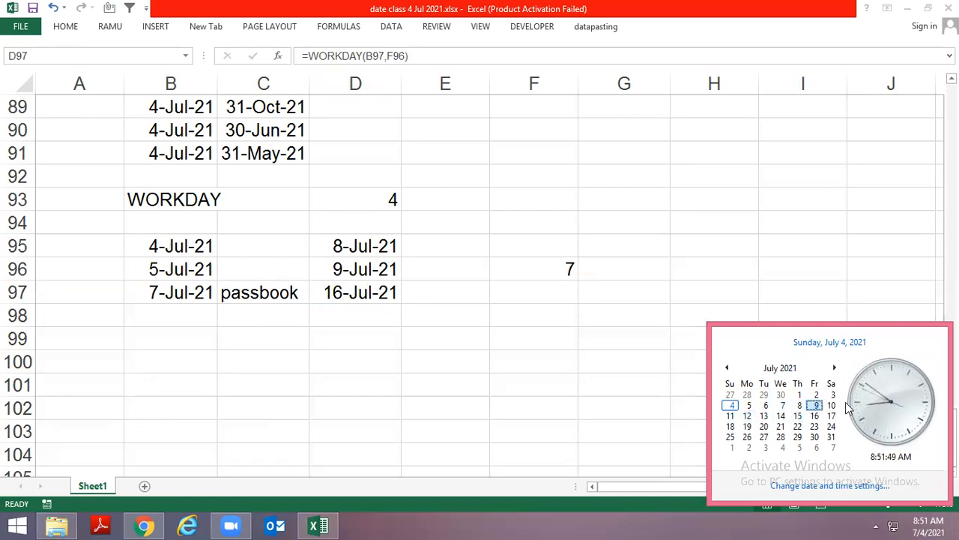
left_click(747, 416)
left_click(765, 417)
left_click(781, 417)
left_click(797, 418)
left_click(814, 417)
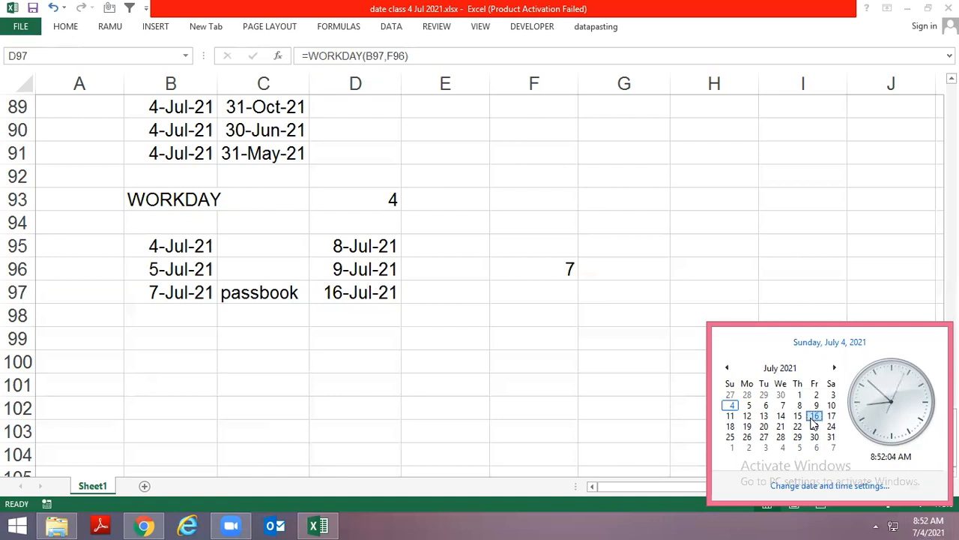
key("Escape")
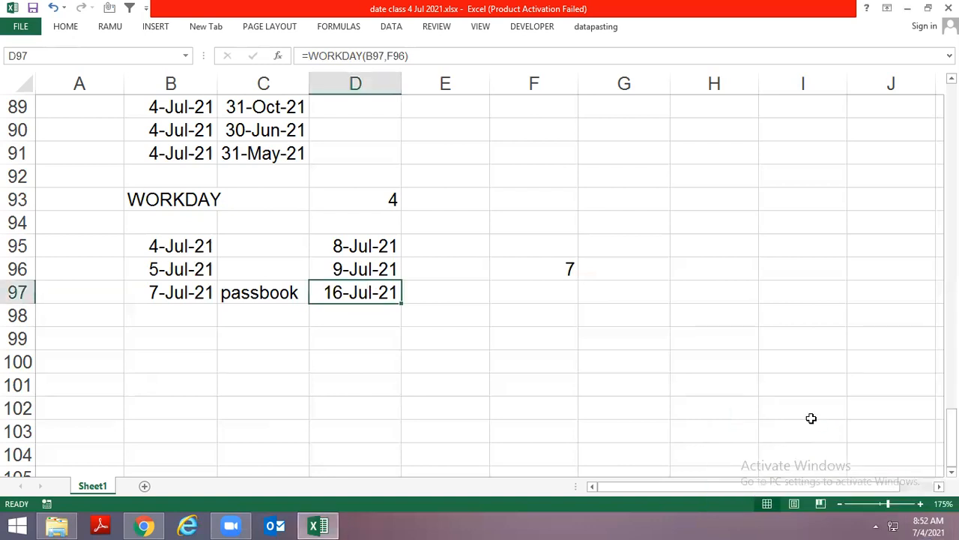
Enter the holiday date 14 Jul 2021 in H96
key("Up")
key("Up")
key("Right")
key("Right")
key("Right")
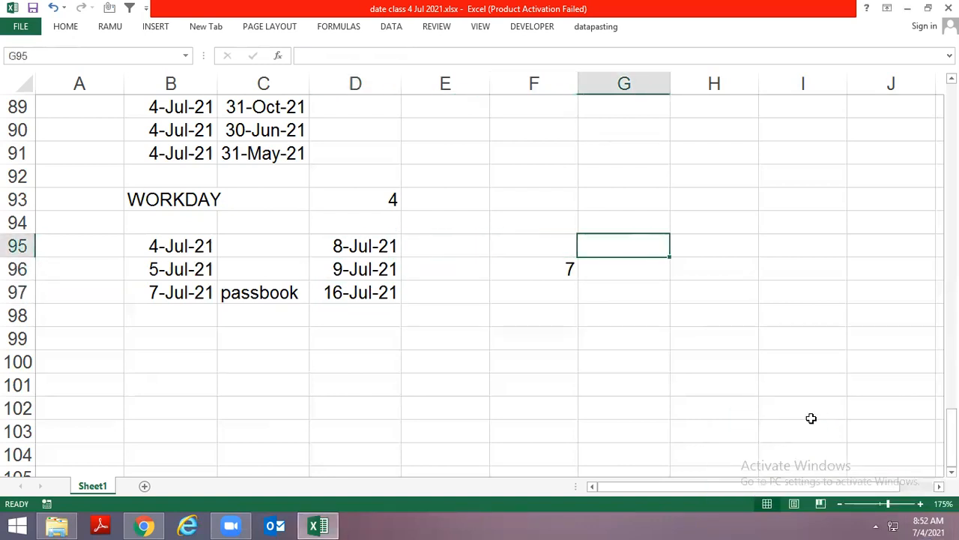
key("Right")
key("Down")
type("14 jul 2021")
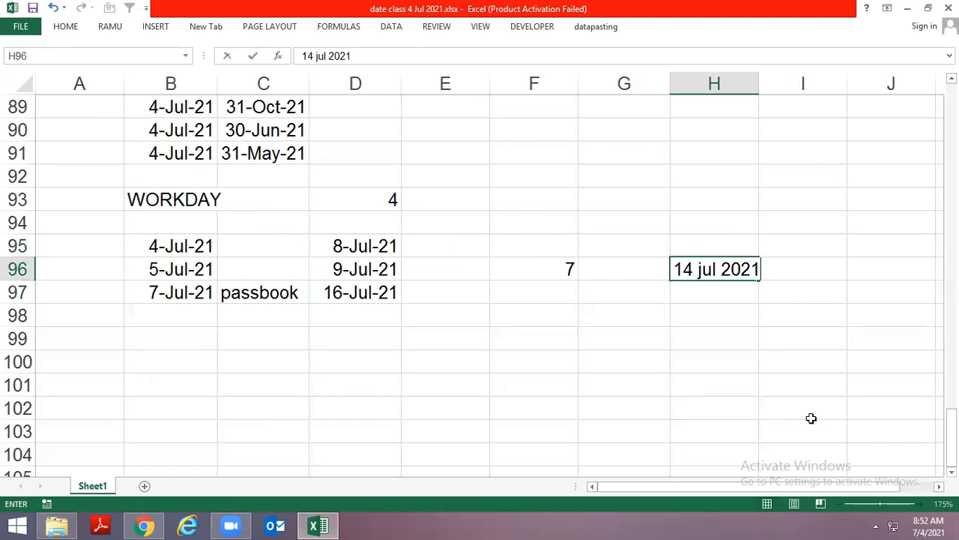
key("Return")
Copy the 7-Jul-21 date from B97 to B99
key("Left")
key("Left")
key("Left")
key("Left")
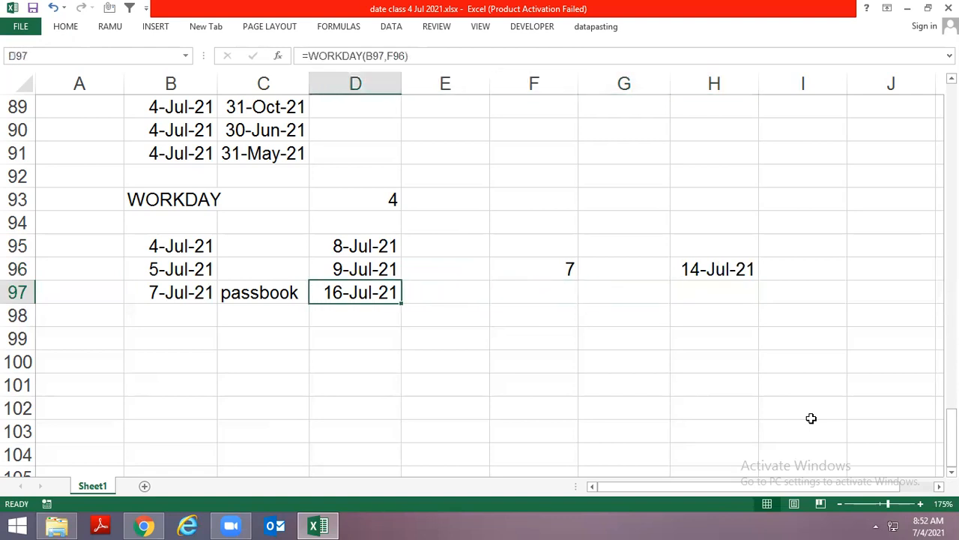
key("Down")
key("Down")
key("Left")
key("Left")
key("Up")
key("Up")
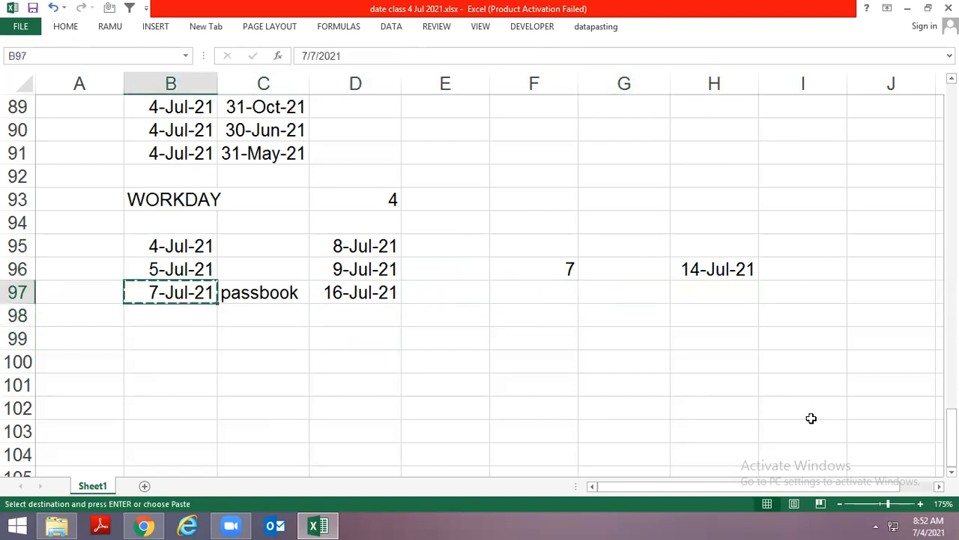
key("ctrl+c")
key("Down")
key("Down")
key("Return")
Enter =WORKDAY(B99,F96,H96) in D99 and format the result as a day-month-year date
key("Right")
key("Right")
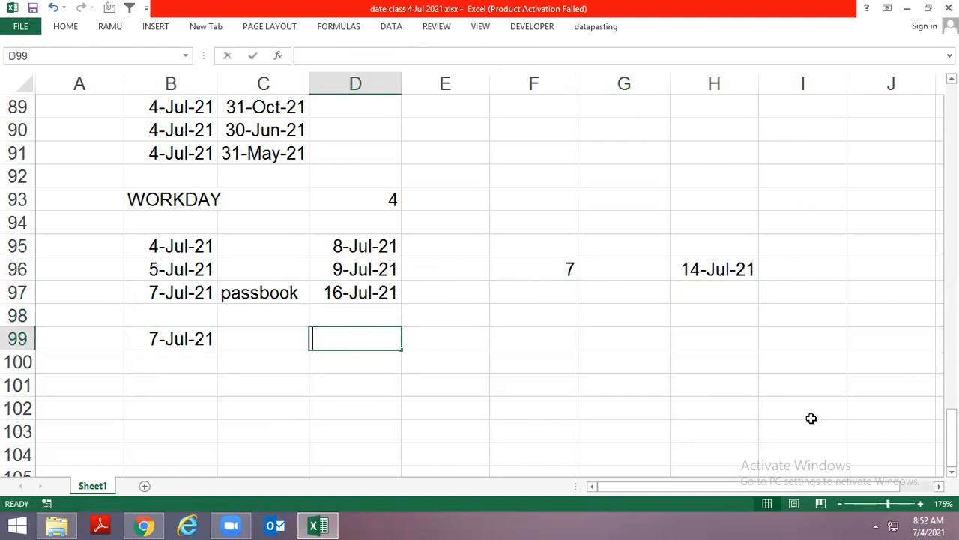
type("=wo")
key("Tab")
key("Left")
key("Left")
type(",")
key("Up")
key("Right")
key("Right")
key("Up")
key("Up")
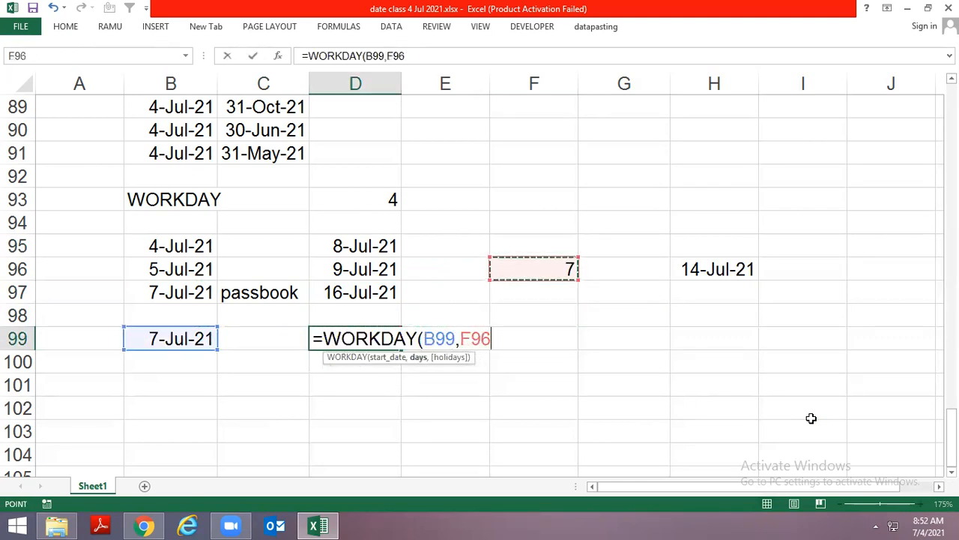
type(",")
key("Up")
key("Up")
key("Right")
key("Right")
key("Right")
key("Right")
key("Up")
key("Return")
key("Up")
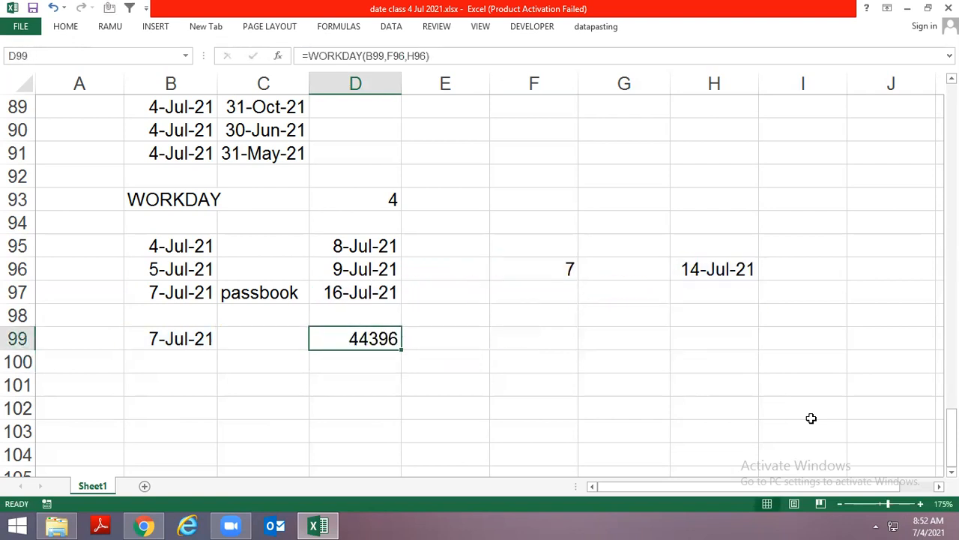
key("ctrl+shift+3")
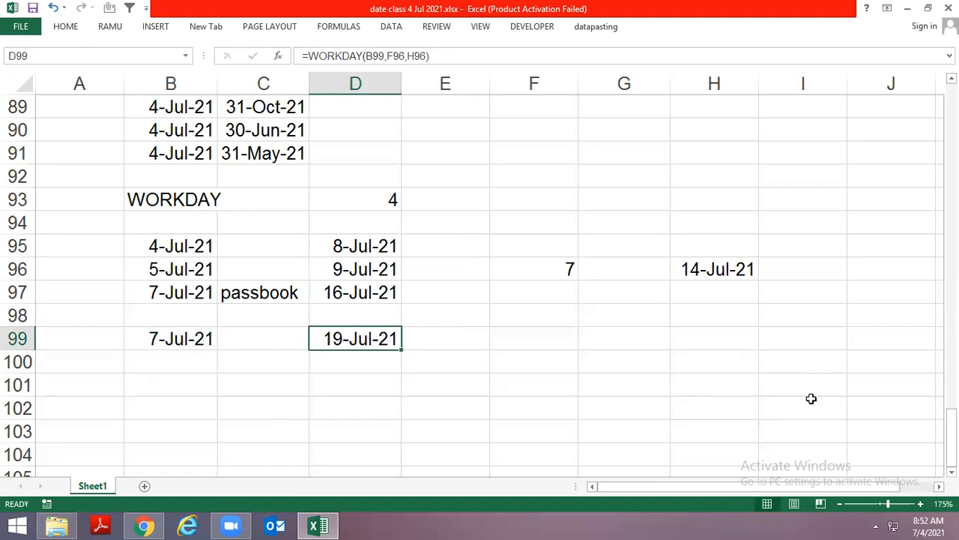
Count the workdays from 7 July through 19 July in the system calendar, skipping the 14 July holiday, to check D99
left_click(915, 524)
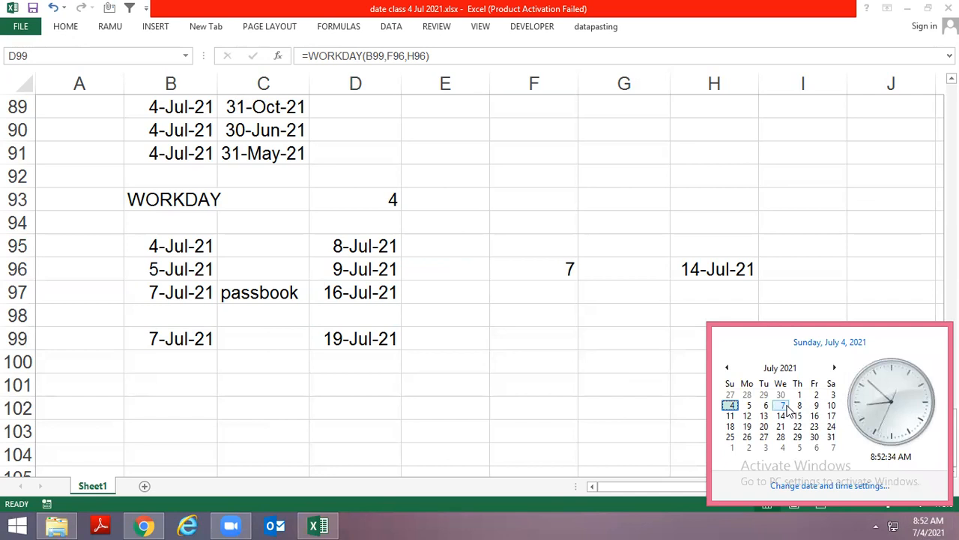
left_click(814, 405)
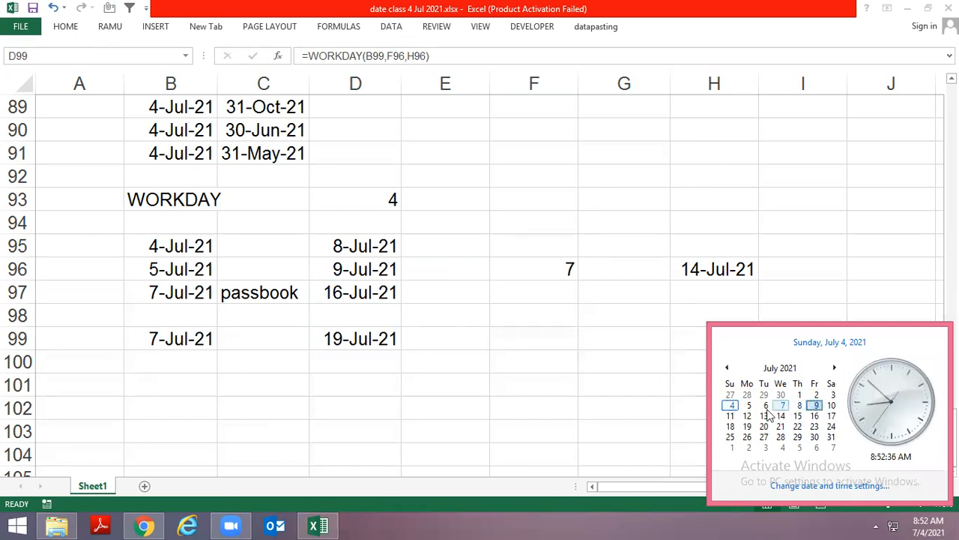
left_click(748, 418)
left_click(766, 417)
left_click(782, 417)
left_click(799, 416)
left_click(816, 416)
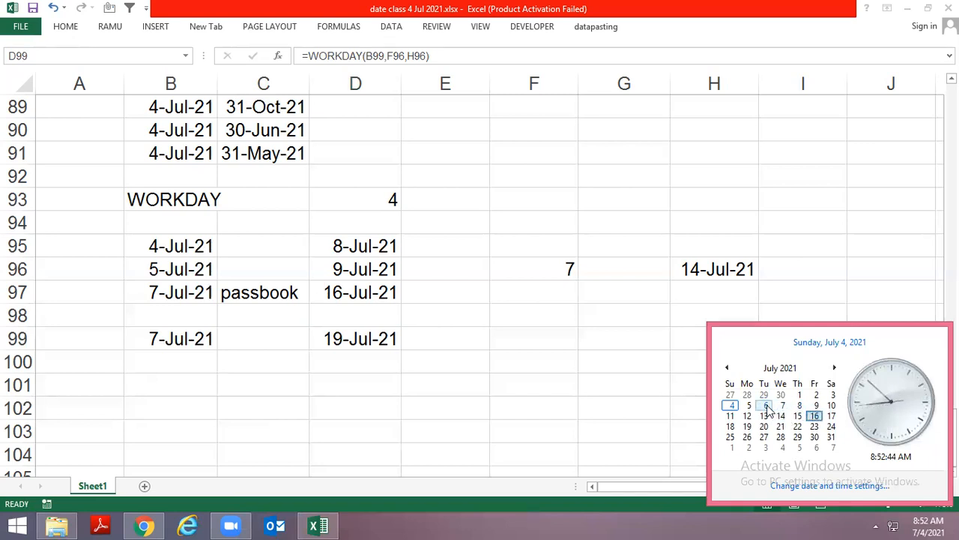
left_click(764, 416)
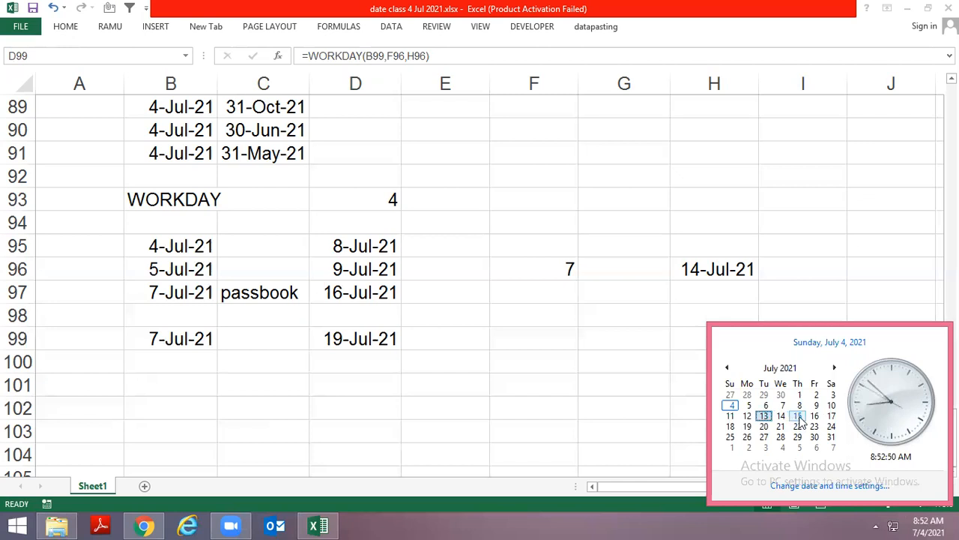
left_click(799, 417)
left_click(747, 426)
left_click(377, 368)
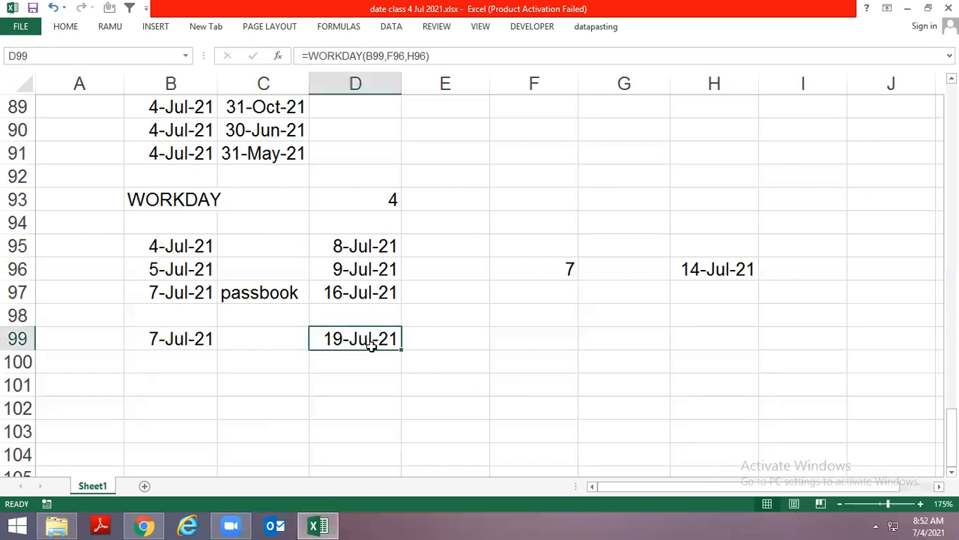
Fill the 7-Jul-21 date from B99 down into B100
mouse_move(958, 539)
key("Down")
key("Left")
key("Left")
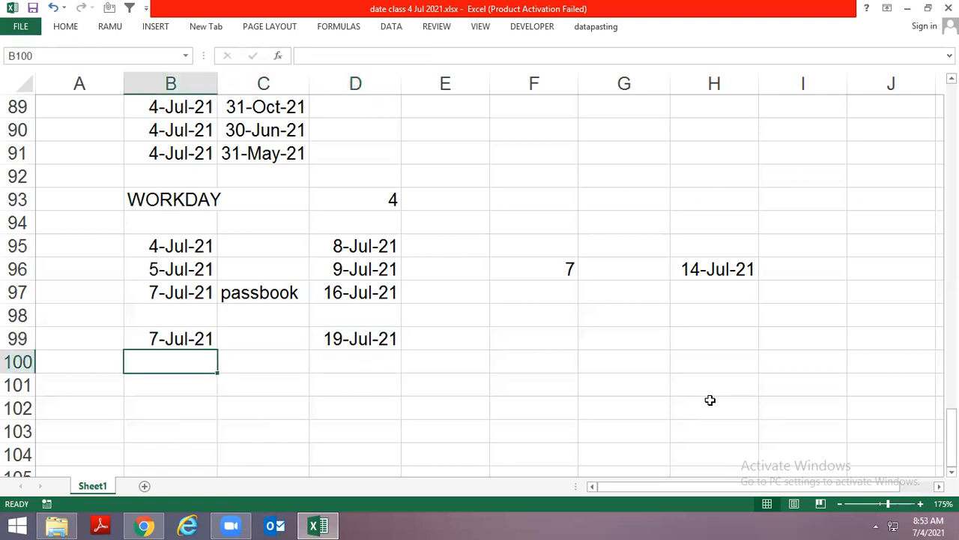
key("ctrl+d")
Enter =WORKDAY.INTL(B100,7,11) in D100, using Sunday only as the weekend, and format the result as a day-month-year date
key("Right")
key("Right")
type("=wo")
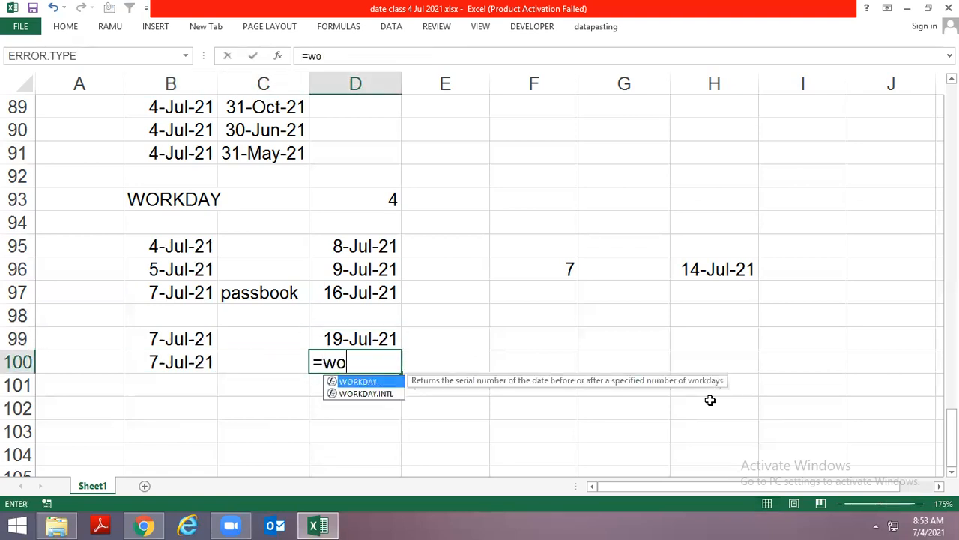
key("Down")
key("Tab")
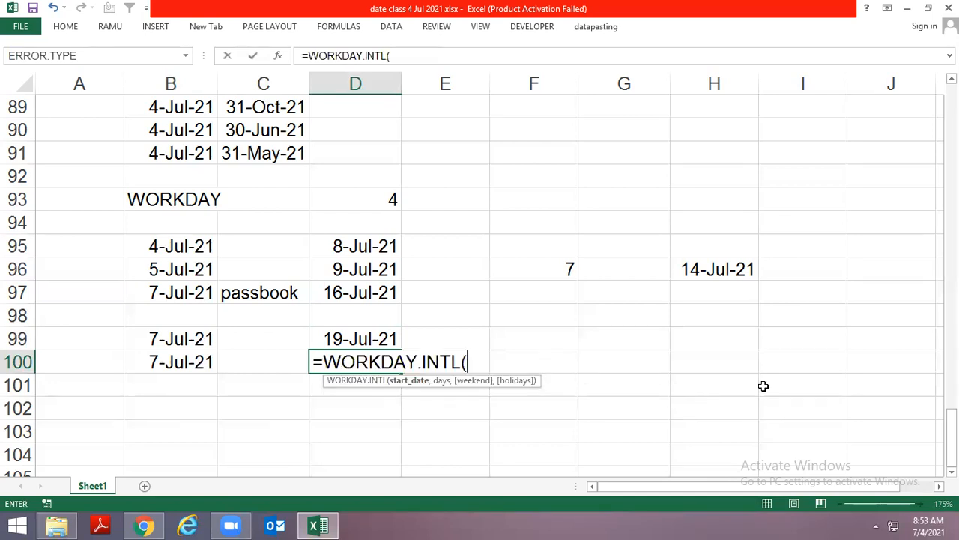
left_click(182, 357)
type(",7")
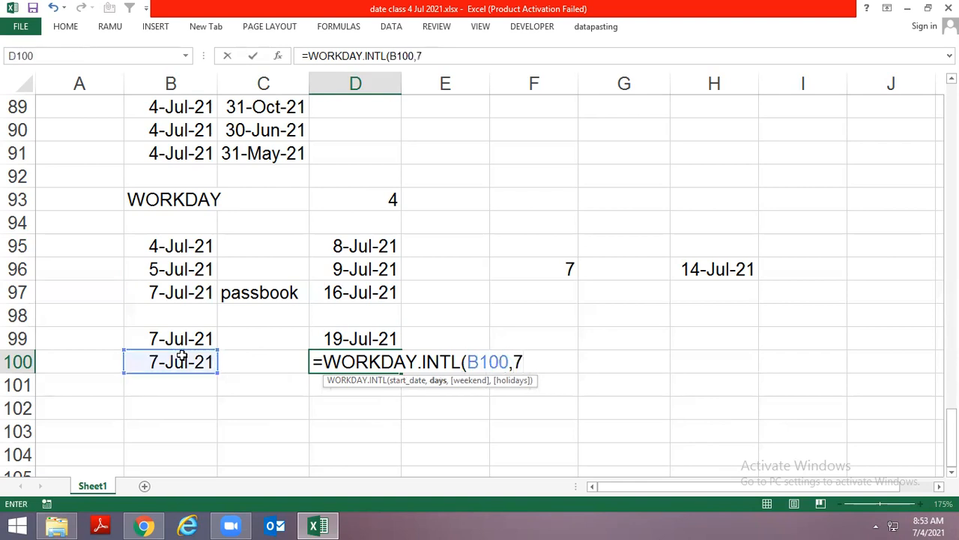
type(",")
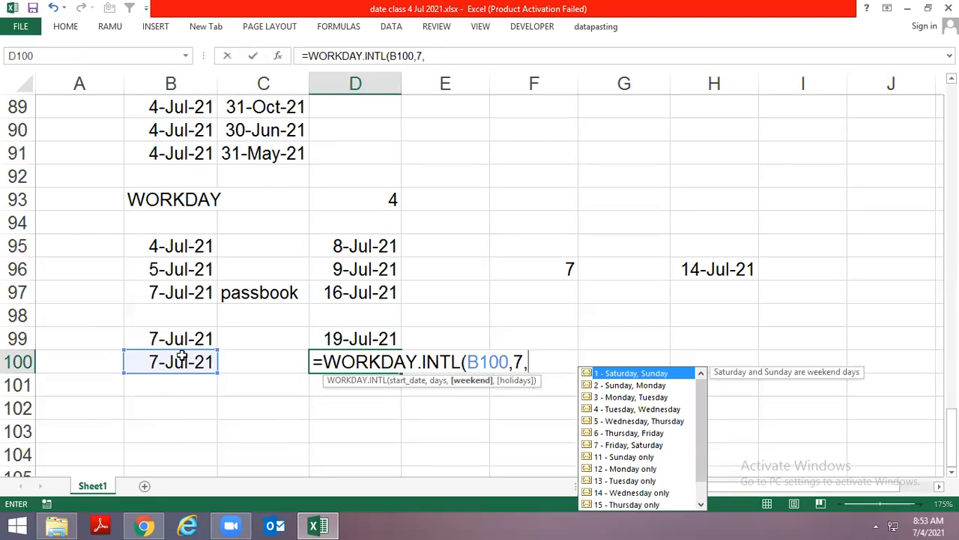
key("Down")
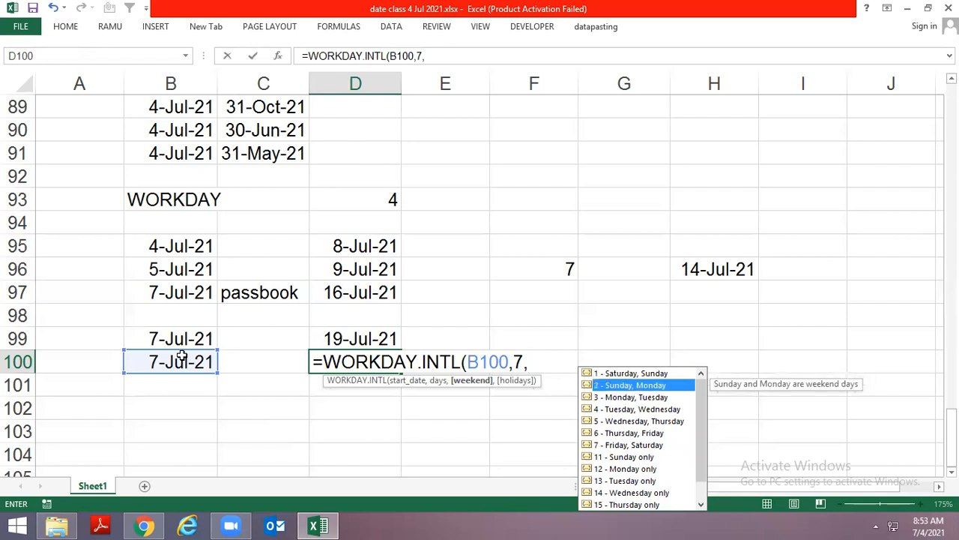
key("Up")
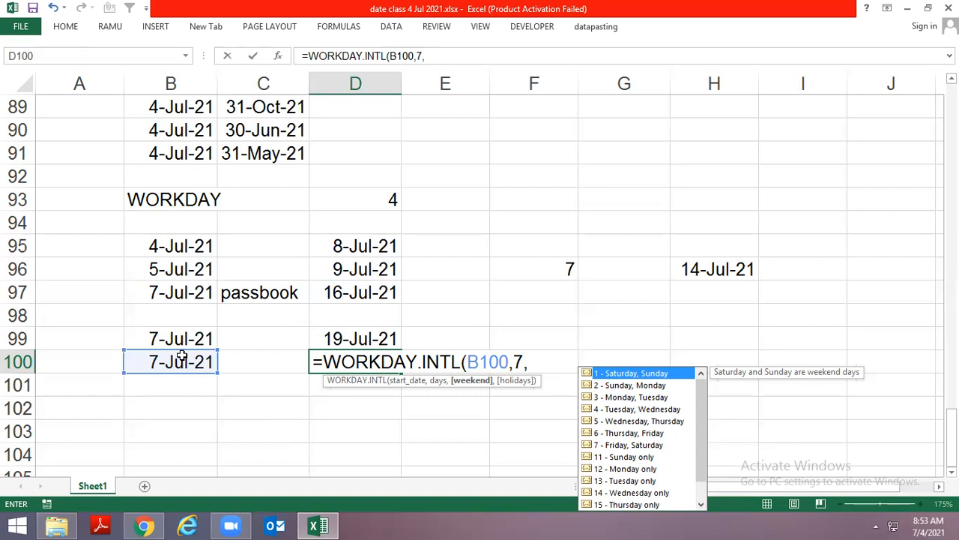
key("Down")
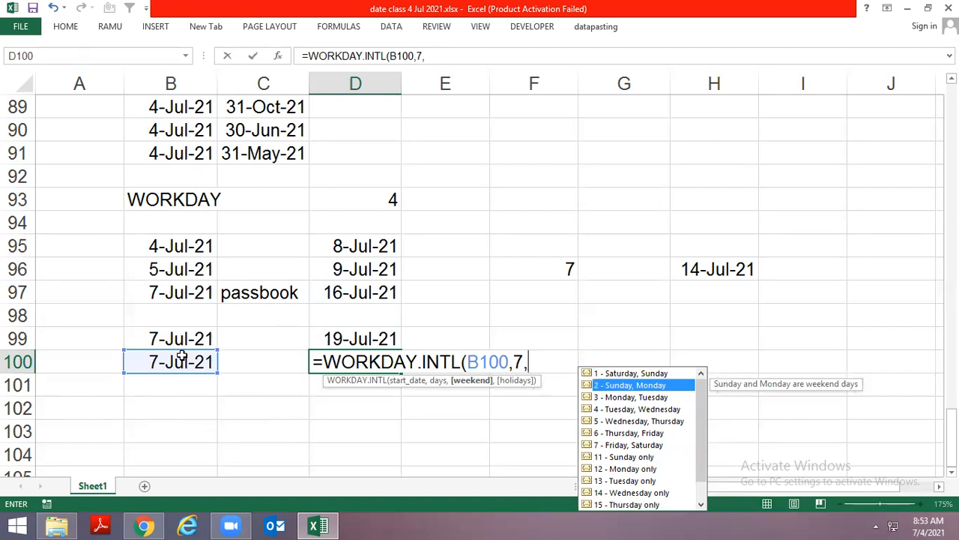
key("Down")
key("Down")
key("Down")
key("Down")
key("Down")
key("Down")
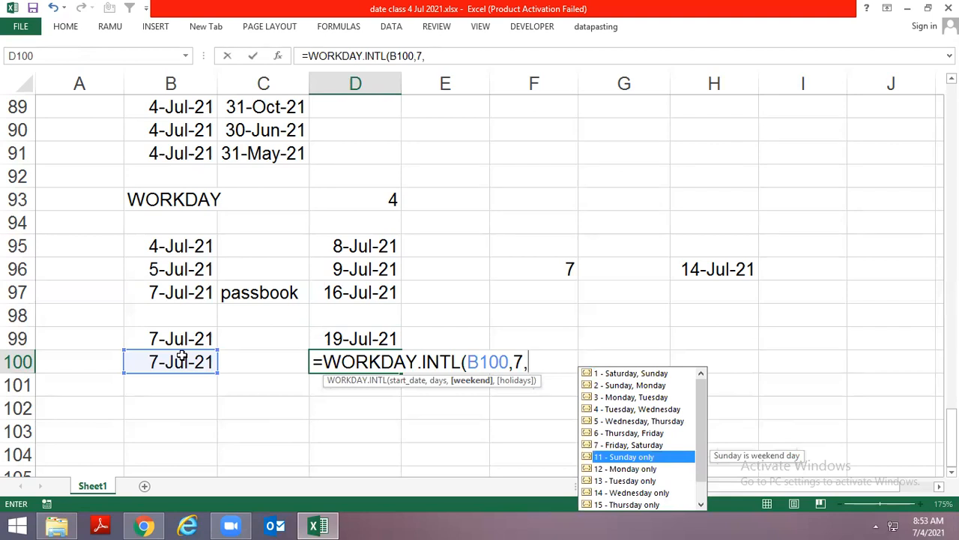
key("Tab")
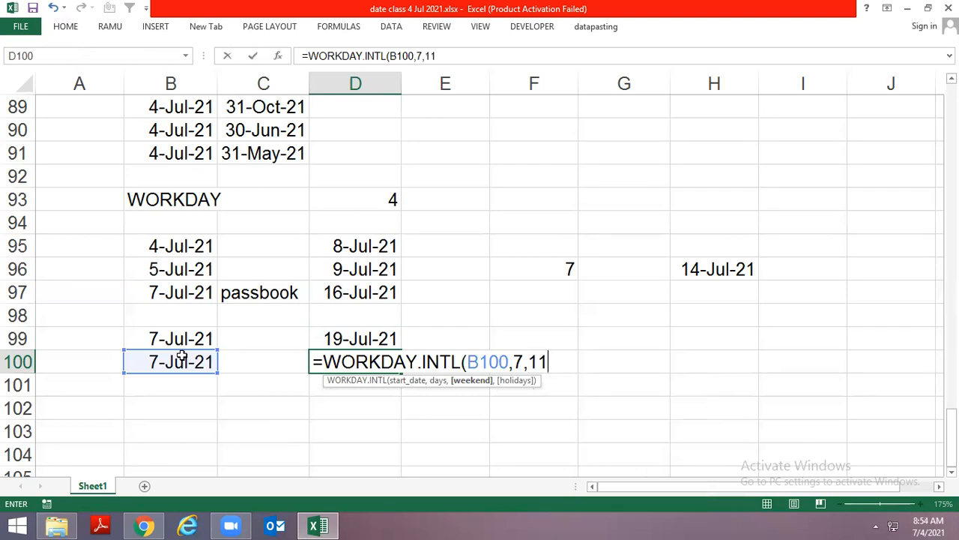
type(")")
key("Return")
key("Up")
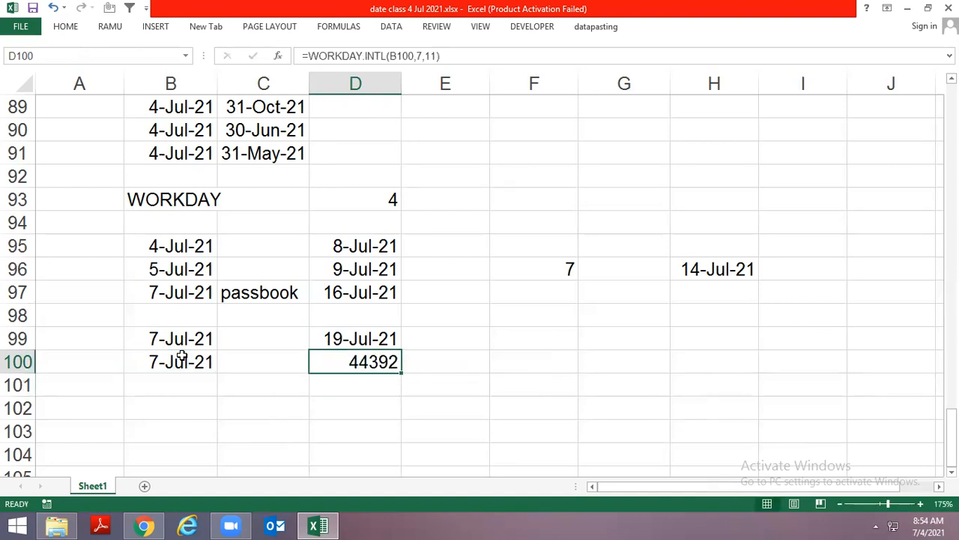
key("ctrl+shift+3")
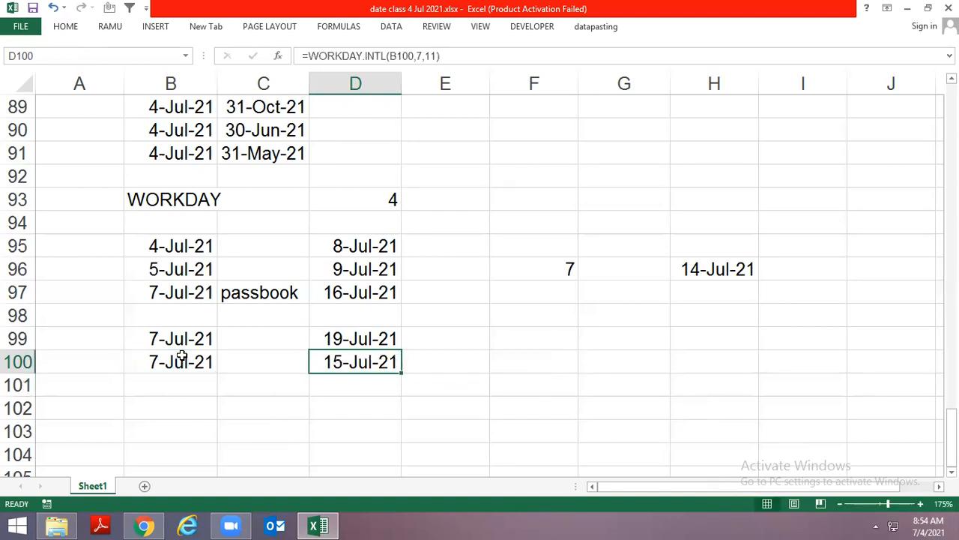
Compare the WORKDAY.INTL formula in D100 with the WORKDAY formula in D97
key("F2")
key("Escape")
key("Up")
key("Up")
key("Up")
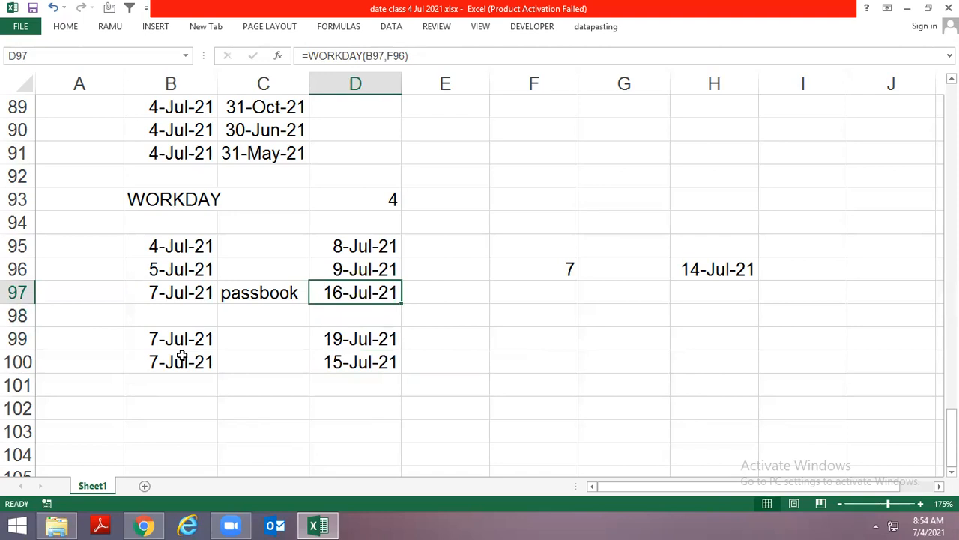
Copy the 7-Jul-21 date from B100 to B102
key("Down")
key("Down")
key("Down")
key("Down")
key("Down")
key("Left")
key("Left")
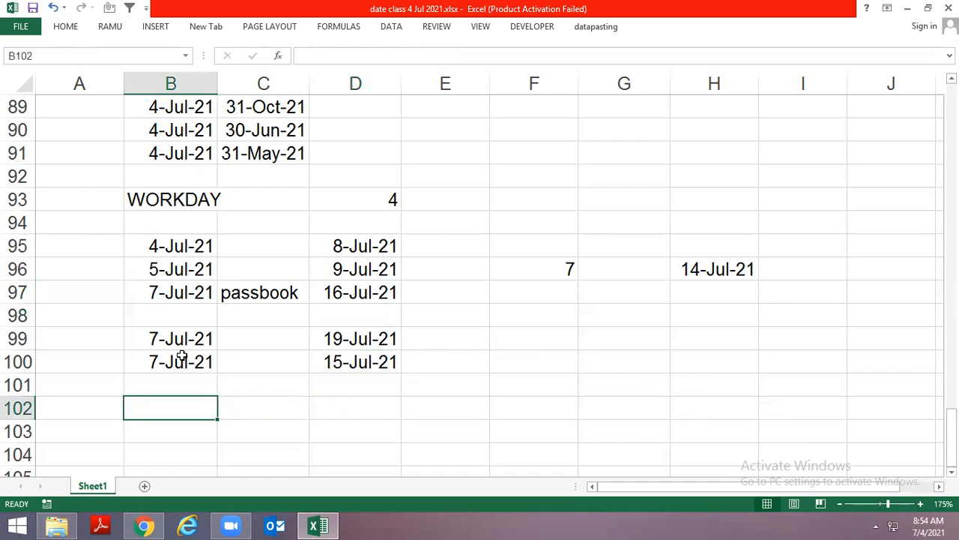
left_click(182, 356)
key("ctrl+c")
key("Down")
key("Down")
key("ctrl+v")
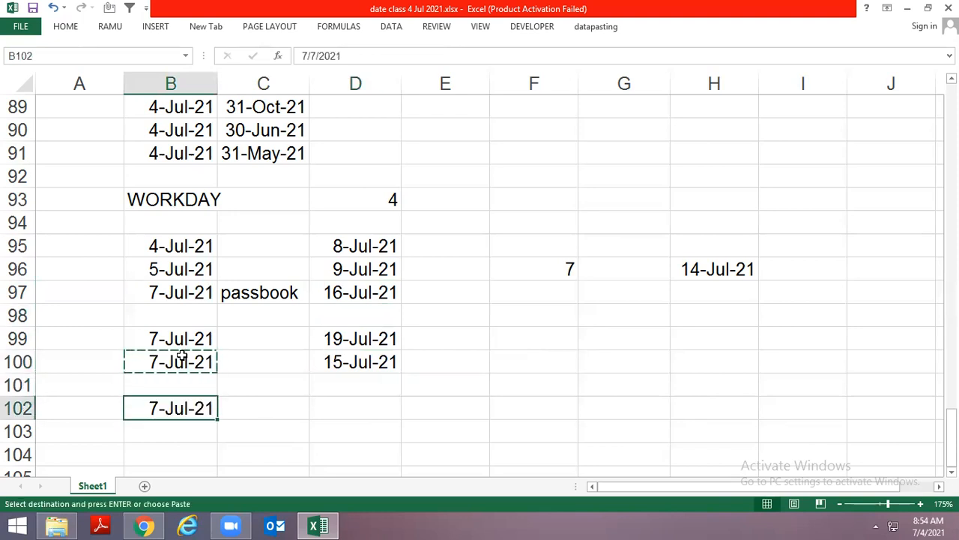
key("Escape")
Enter =B102+7 in D102 to add seven calendar days to the start date
key("Right")
key("Right")
type("=")
key("Left")
key("Left")
type("+7")
key("Return")
key("Up")
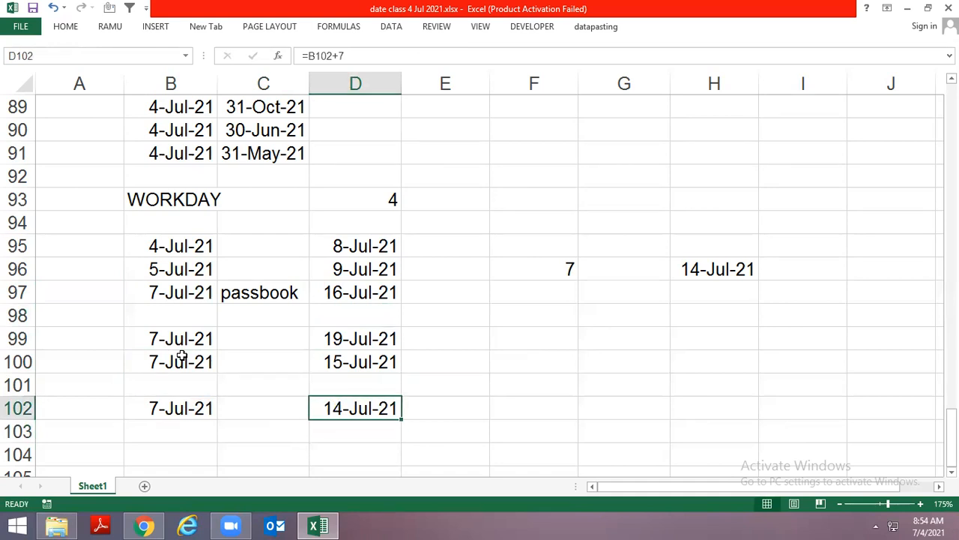
Check the July dates in the system calendar and extend the D102 formula to =B102+7+1
left_click(908, 525)
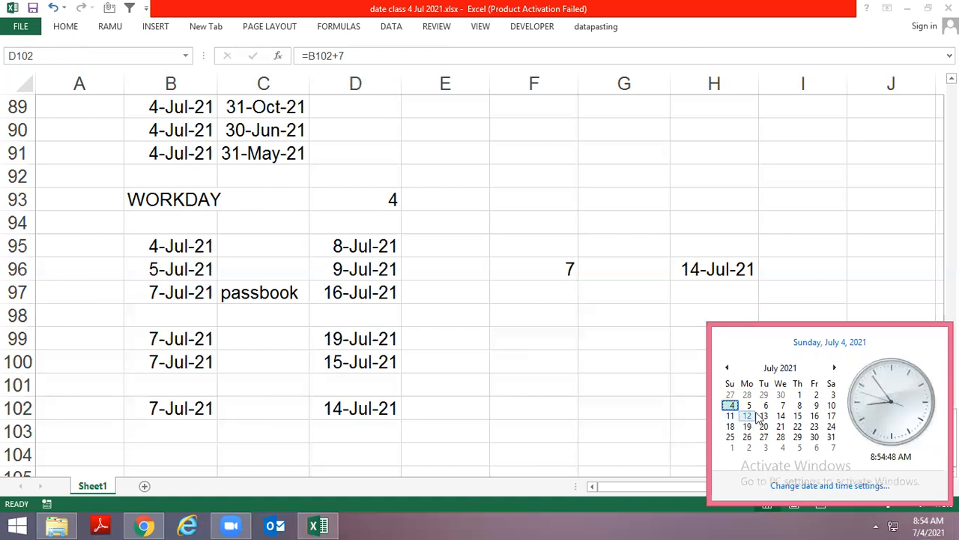
left_click(372, 403)
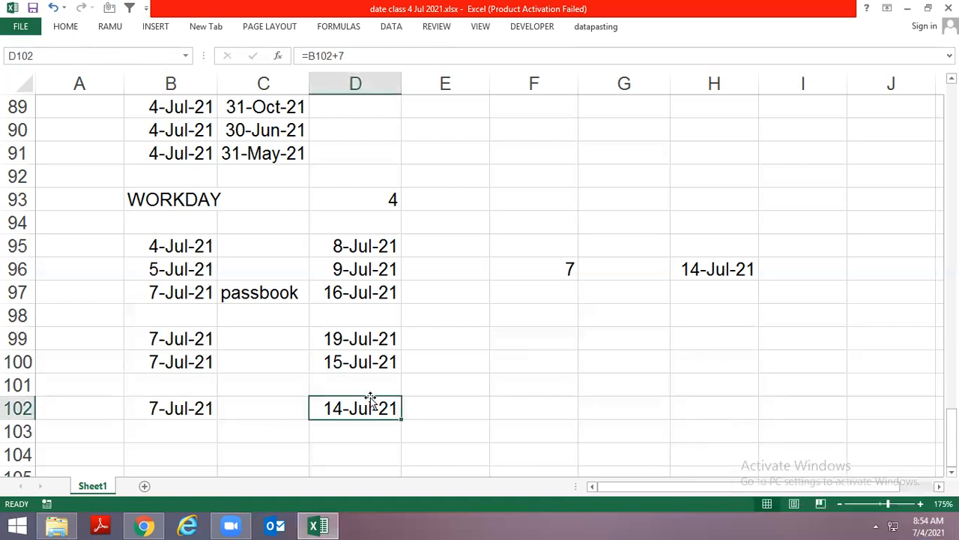
key("F2")
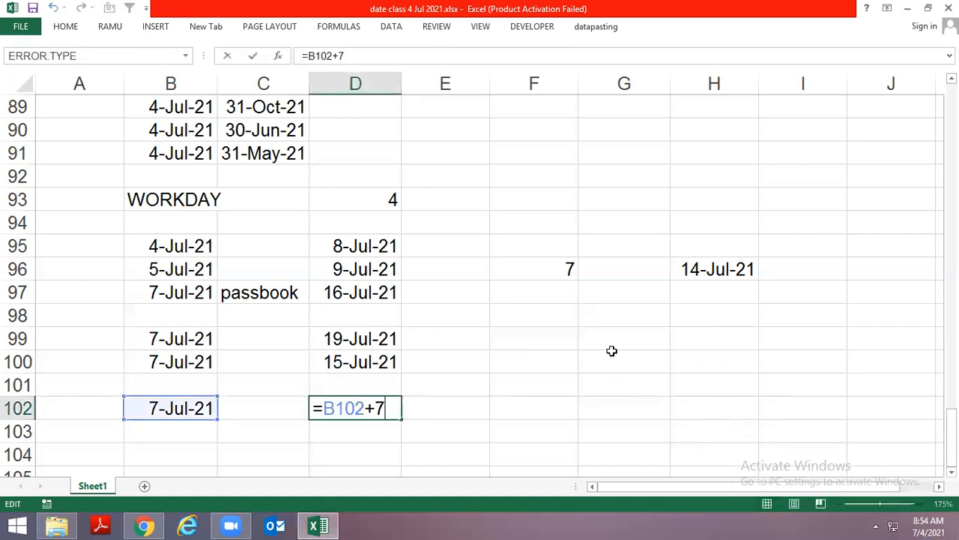
type("+1")
key("Return")
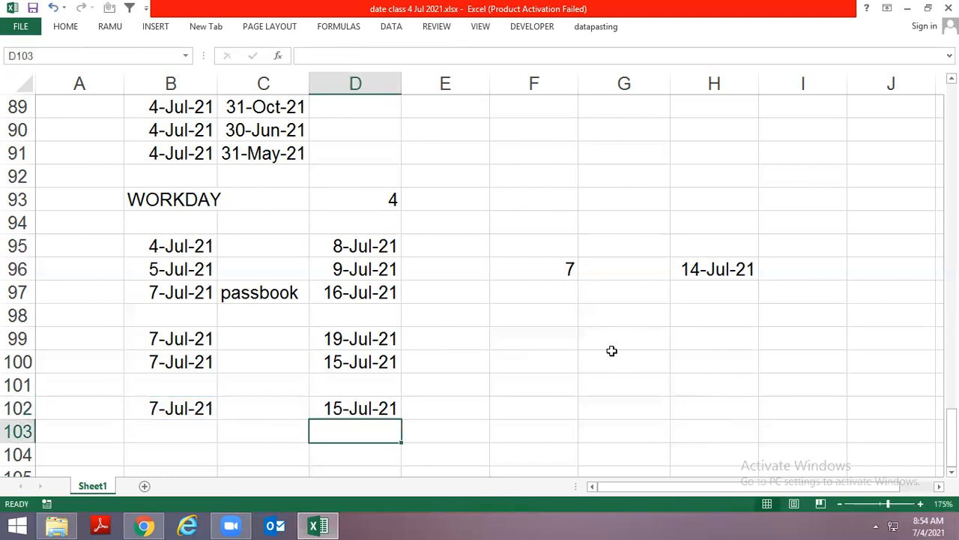
key("Up")
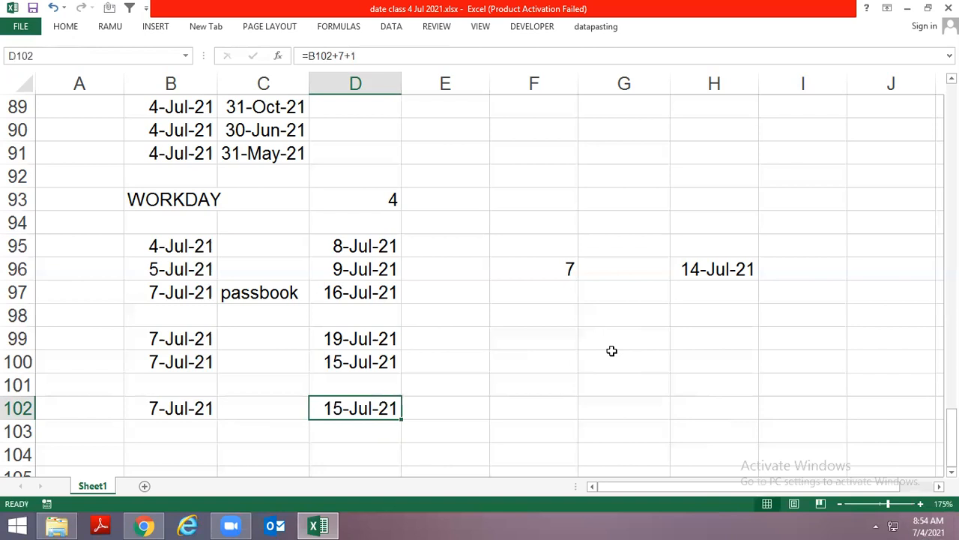
Try =B102+7-1 in D102, and undo both changes to the formula
key("F2")
key("BackSpace")
key("BackSpace")
type("-1")
key("ctrl+Return")
key("ctrl+z")
key("Down")
key("Up")
key("ctrl+z")
Enter the function name NETWORKDAYS as a plain text label in B105
scroll(450, 332, "down", 2)
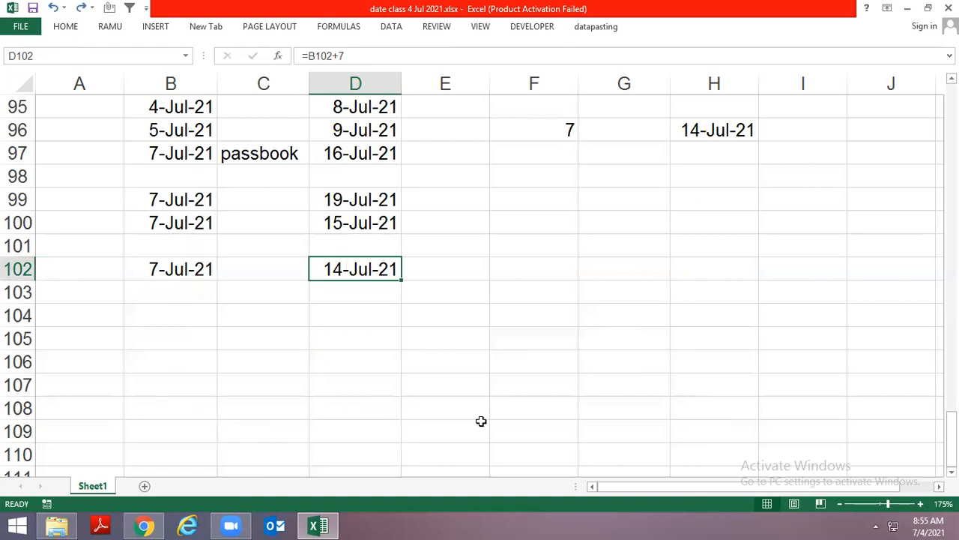
left_click(176, 330)
type("=net")
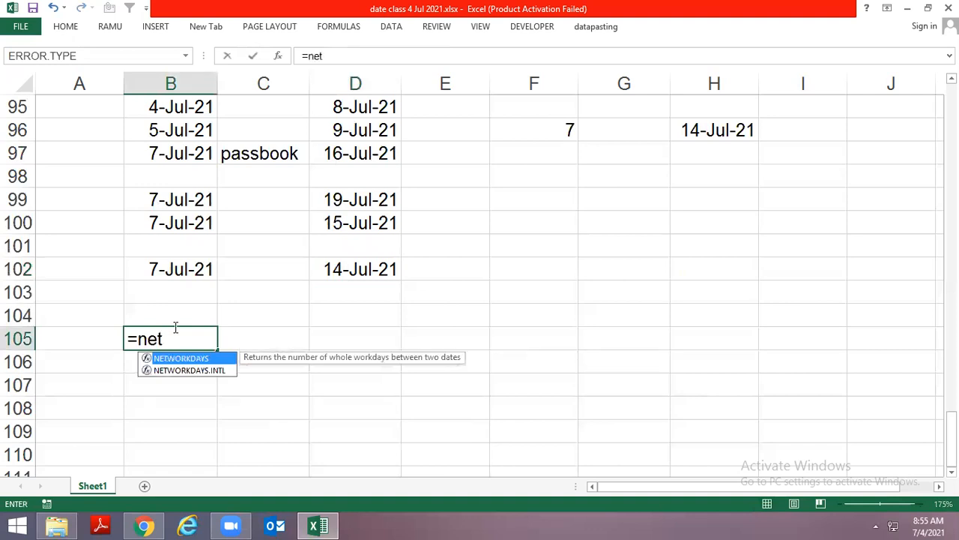
key("Tab")
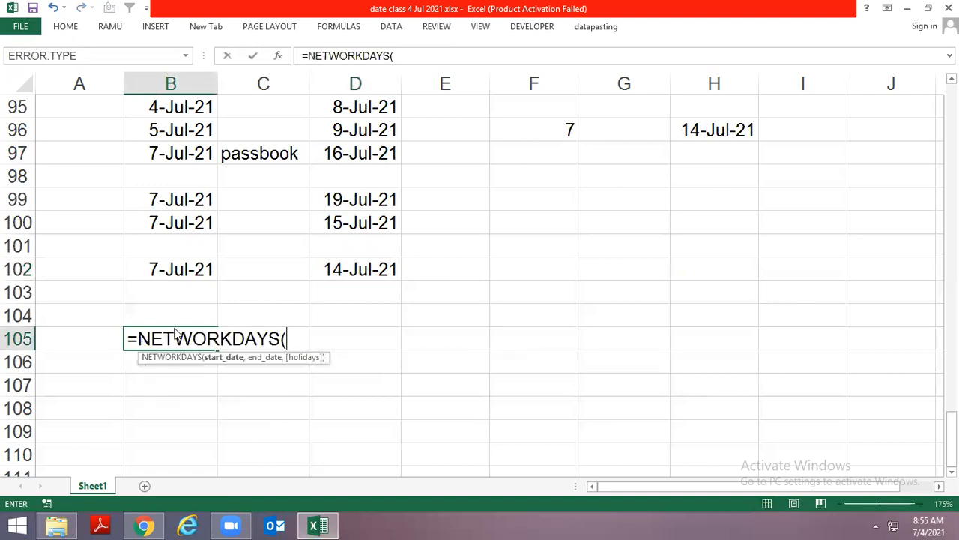
key("BackSpace")
key("Home")
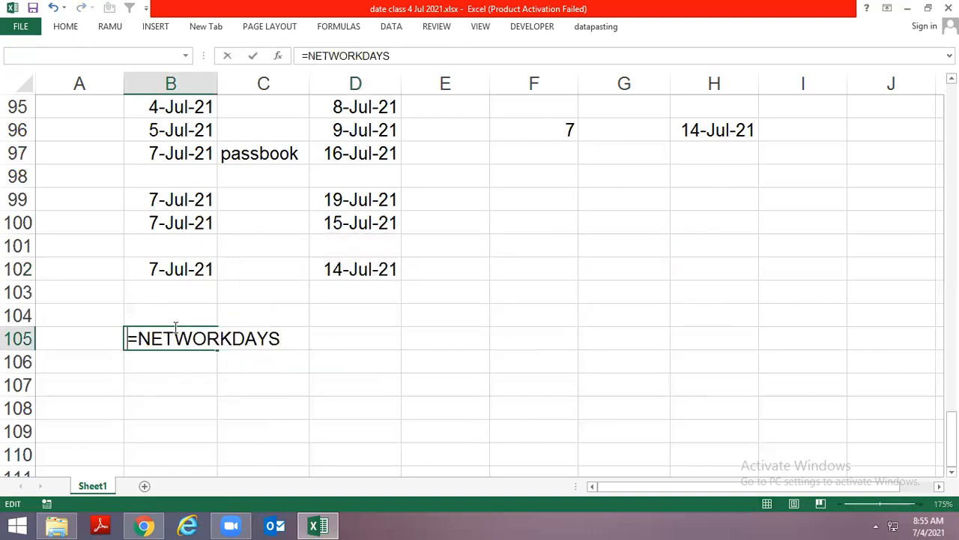
key("Delete")
key("Return")
Auto-fit the width of column B to the NETWORKDAYS label in B105
left_click(176, 330)
key("alt+h")
key("o")
key("i")
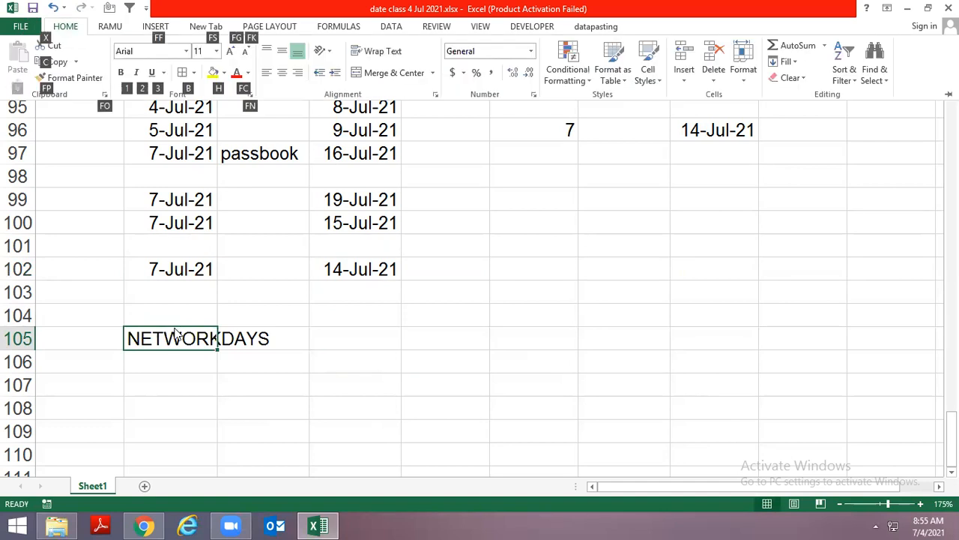
key("Down")
key("Down")
key("Down")
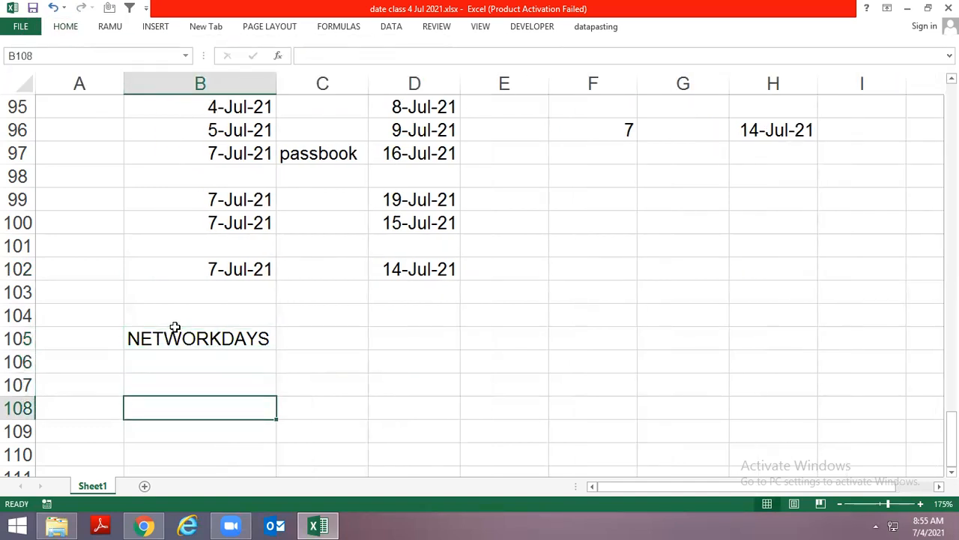
key("Up")
key("Up")
key("Up")
key("Down")
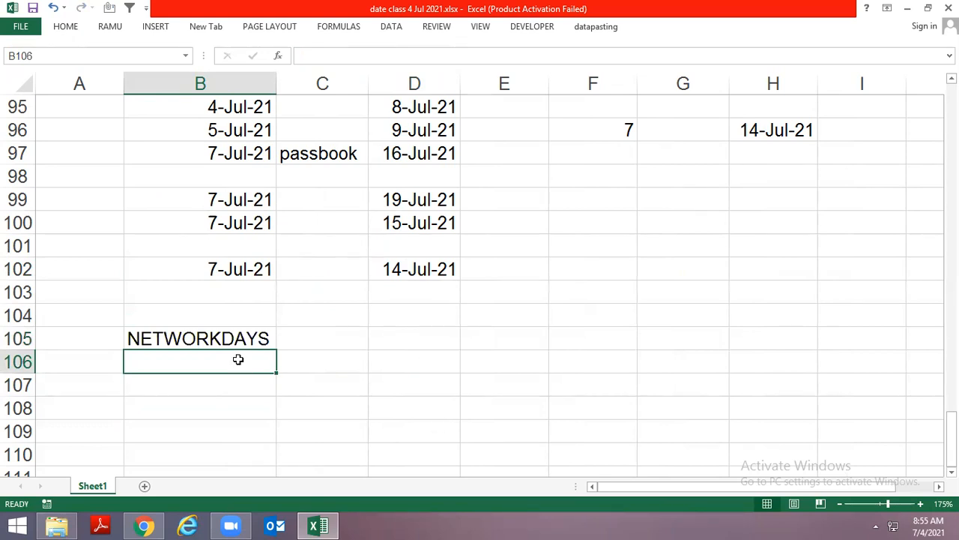
Insert today's date in B107 below the NETWORKDAYS label
scroll(238, 359, "down", 1)
left_click(250, 317)
key("ctrl+semicolon")
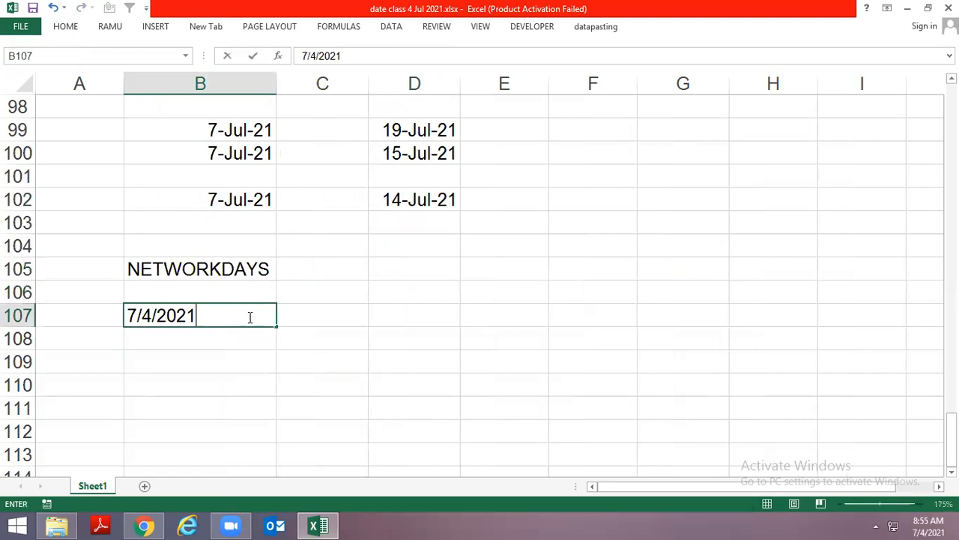
key("Return")
left_click(250, 316)
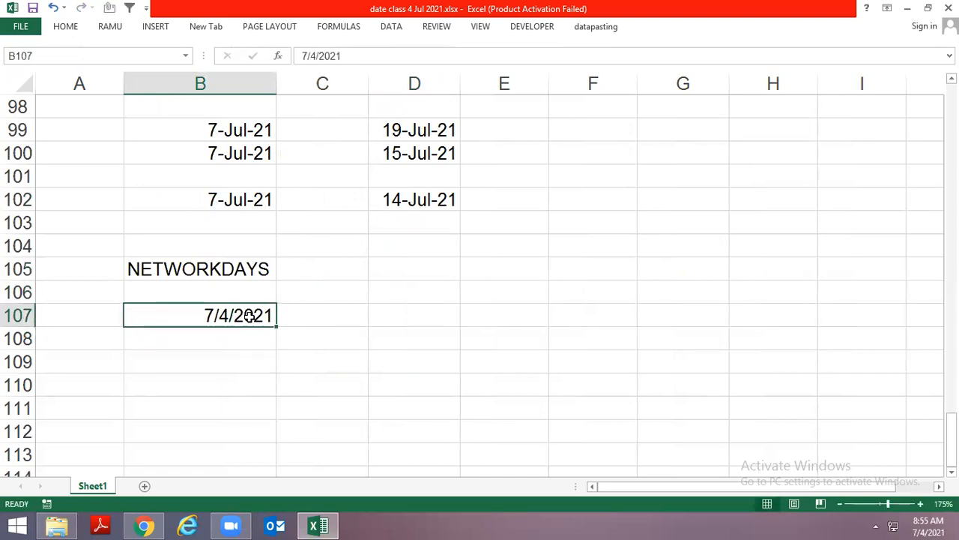
Enter 2 jul 2021 as the start date in B107
key("Left")
left_click(249, 315)
type("2 ju")
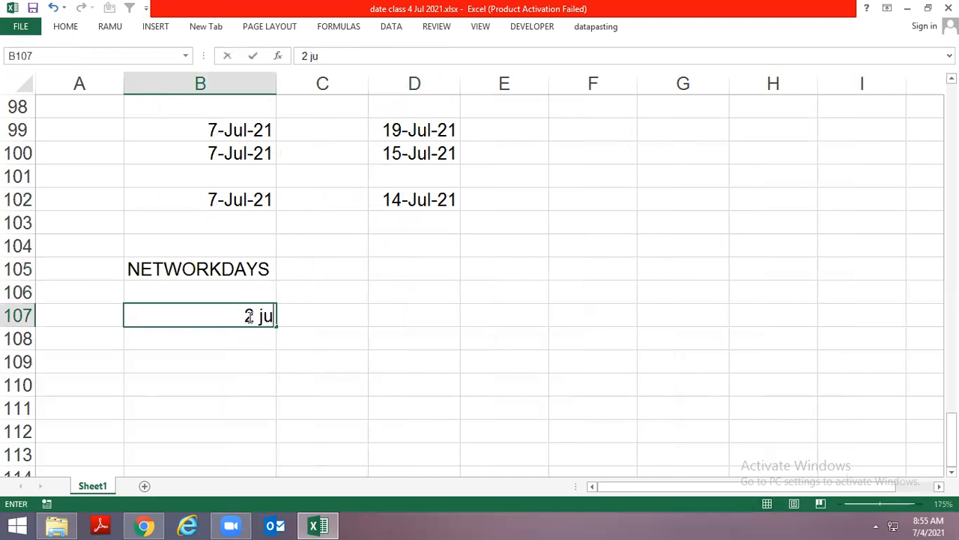
type("l 2021")
key("Return")
left_click(250, 316)
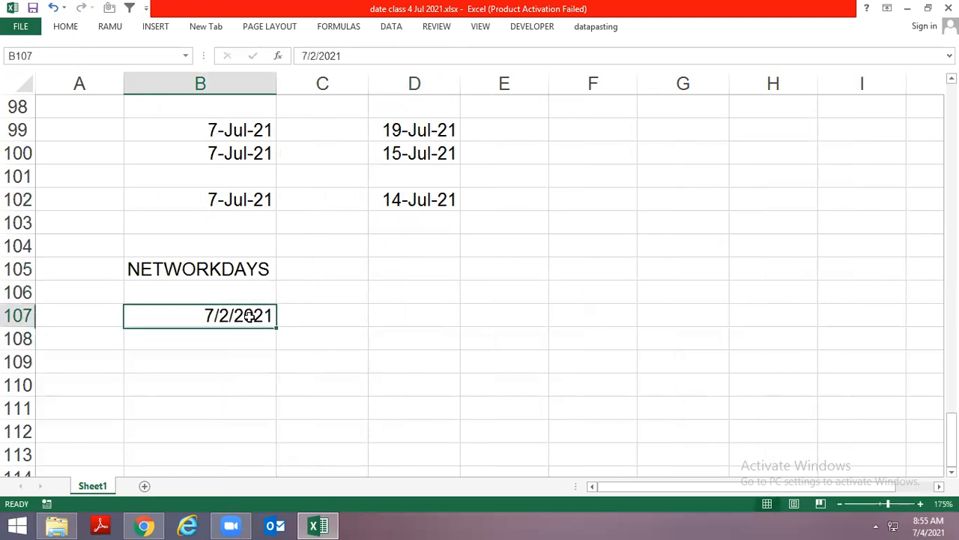
Enter 12 jul 2021 as the end date in D107
key("Right")
key("Right")
type("1")
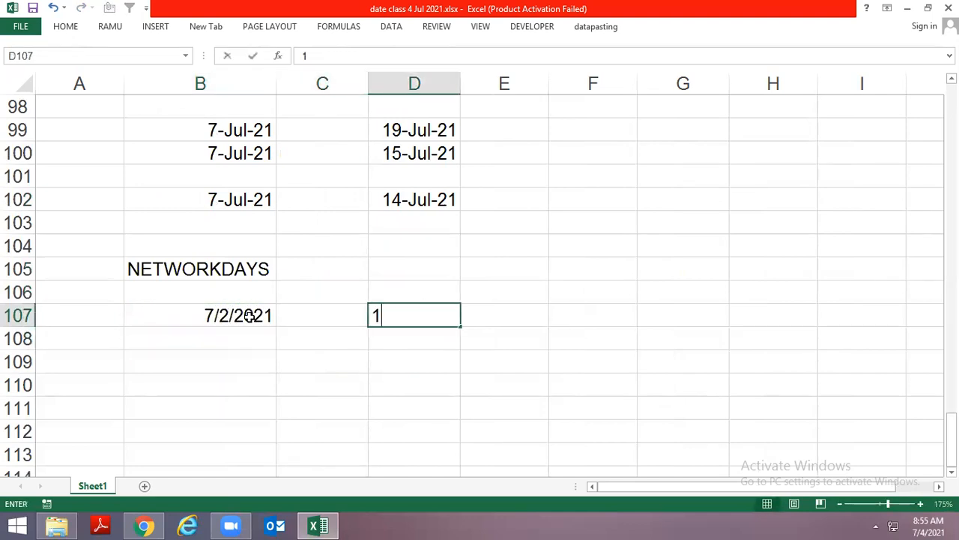
type("2 jul 2021")
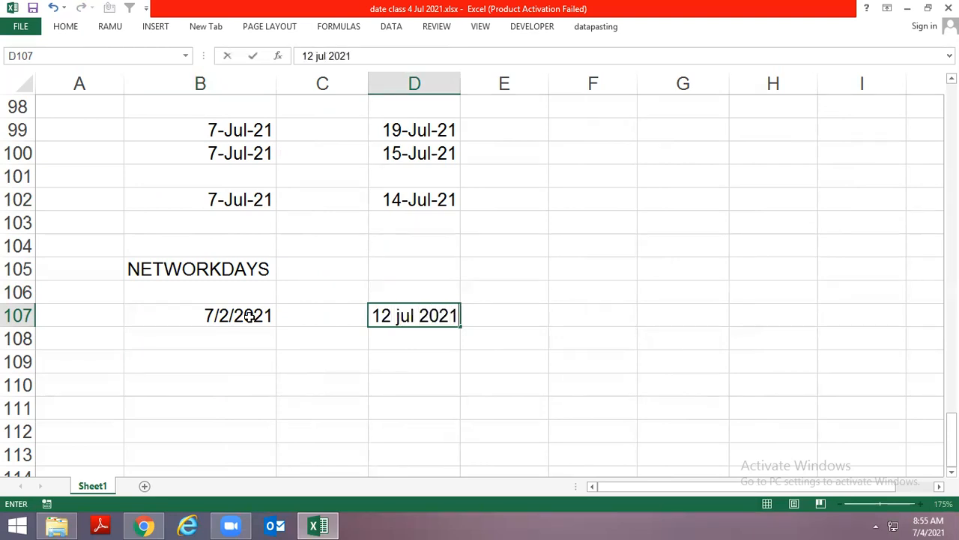
key("ctrl+Return")
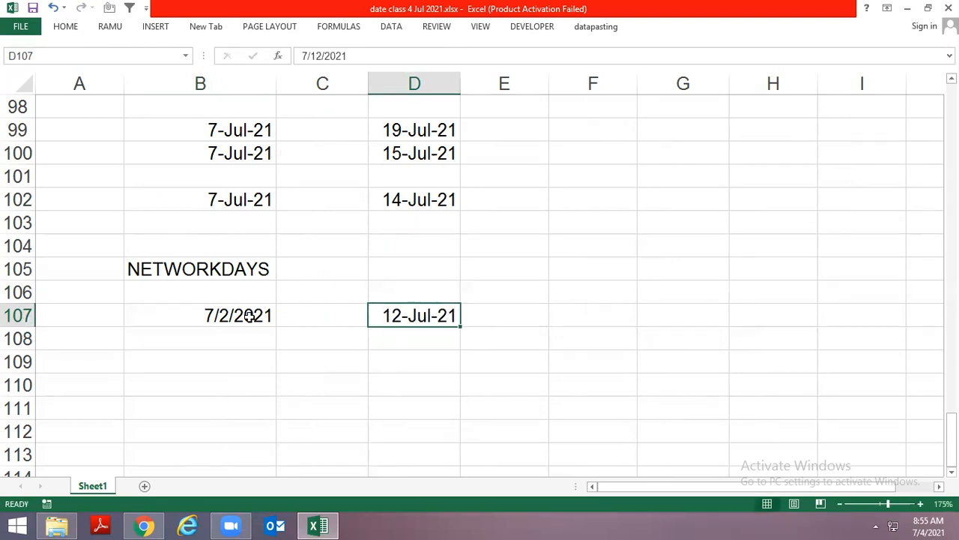
Edit the day of the end date in D107 to make it 20 July 2021
key("F2")
key("Left")
key("Left")
key("Left")
key("Left")
key("Left")
key("Left")
key("Left")
key("Delete")
key("Delete")
type("2")
key("ctrl+Return")
Format the start date in B107 in the day-month-year style, as 2-Jul-21
left_click(250, 315)
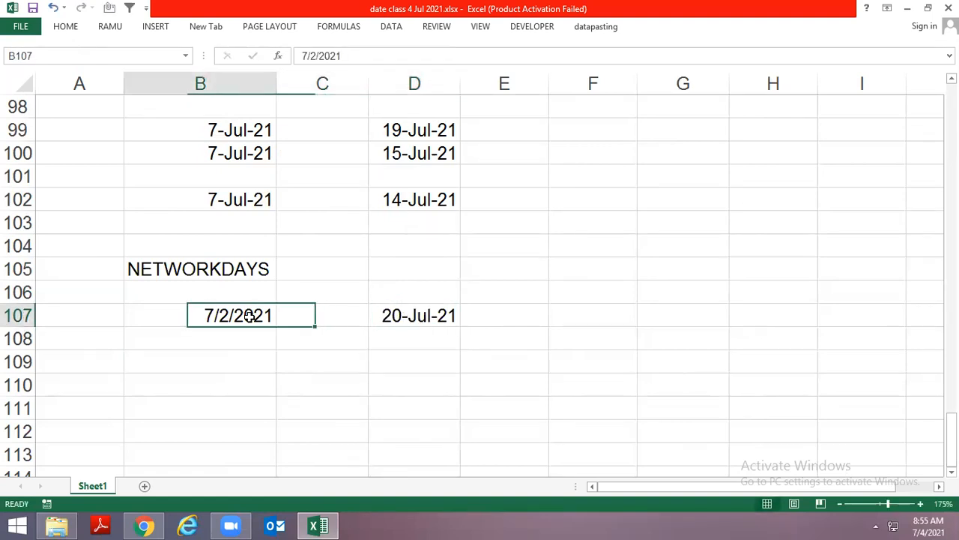
key("ctrl+shift+2")
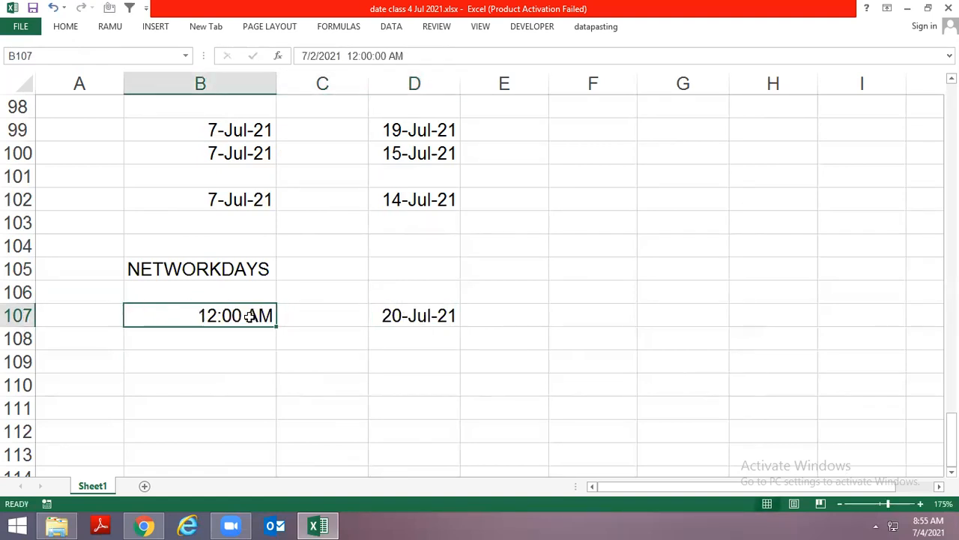
key("ctrl+shift+3")
Enter =NETWORKDAYS(B107,D107) in F107 to count the working days between the two dates
key("Right")
key("Right")
key("Right")
key("Right")
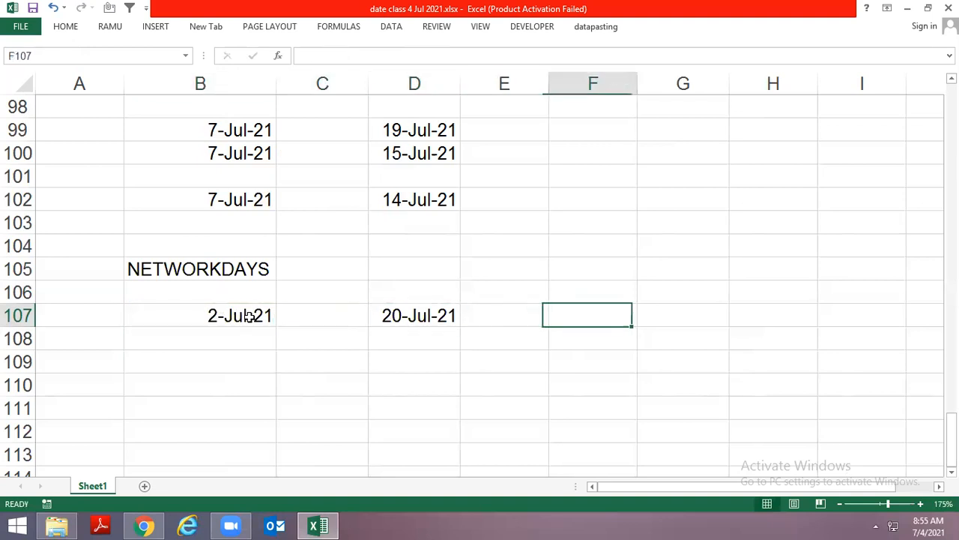
type("=net")
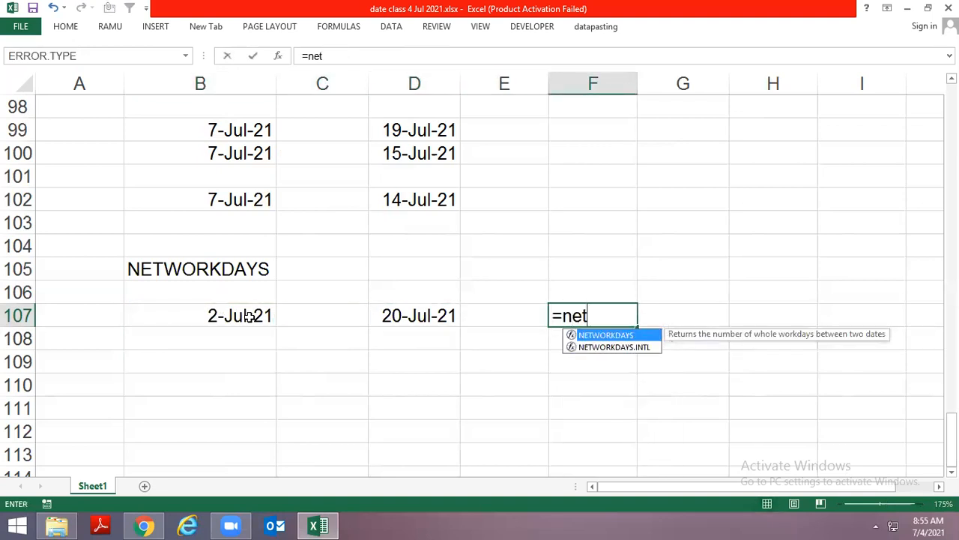
key("Tab")
key("Left")
left_click(249, 315)
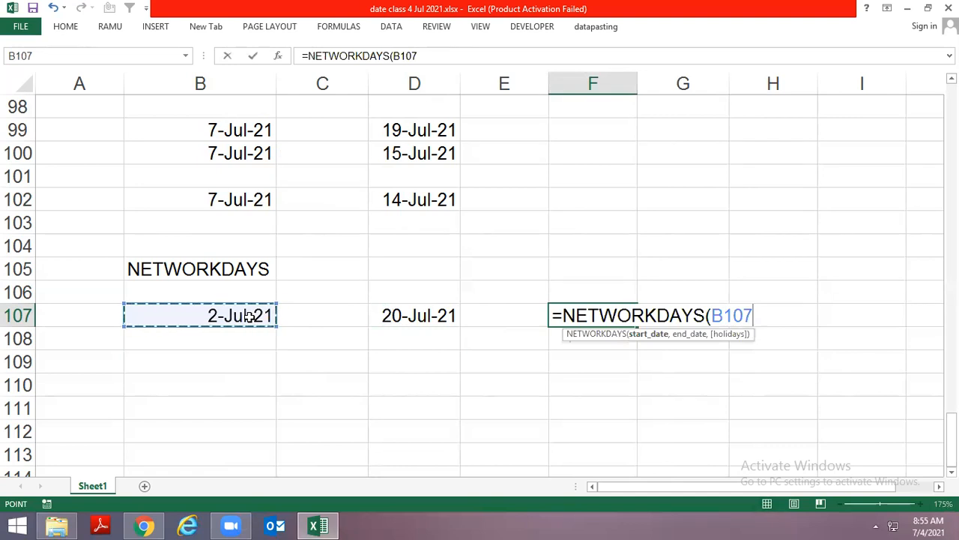
type(",")
key("Left")
key("Left")
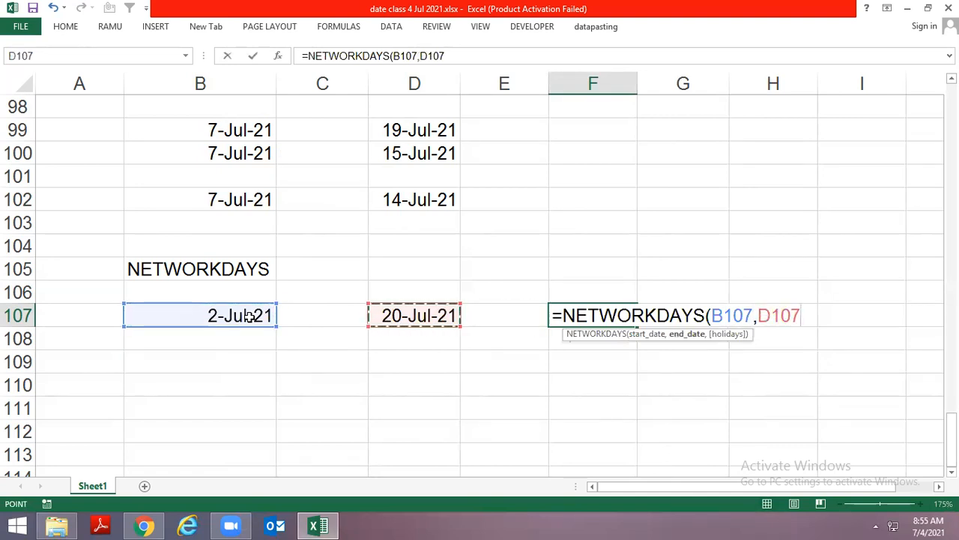
key("Return")
key("Up")
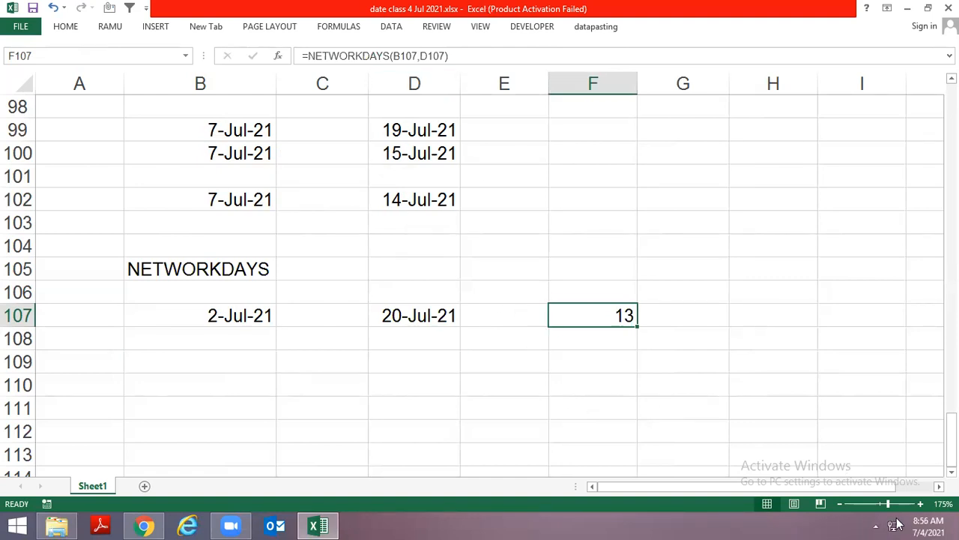
Check the July dates in the system calendar and enter 14 jul 2021 as a holiday in H106
left_click(920, 523)
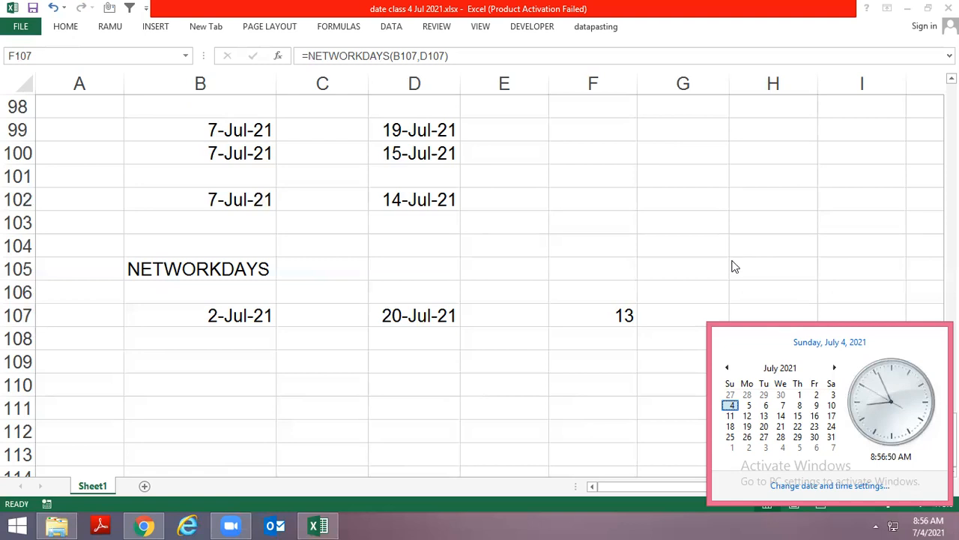
left_click(748, 292)
left_click(752, 291)
type("14 jul 2021")
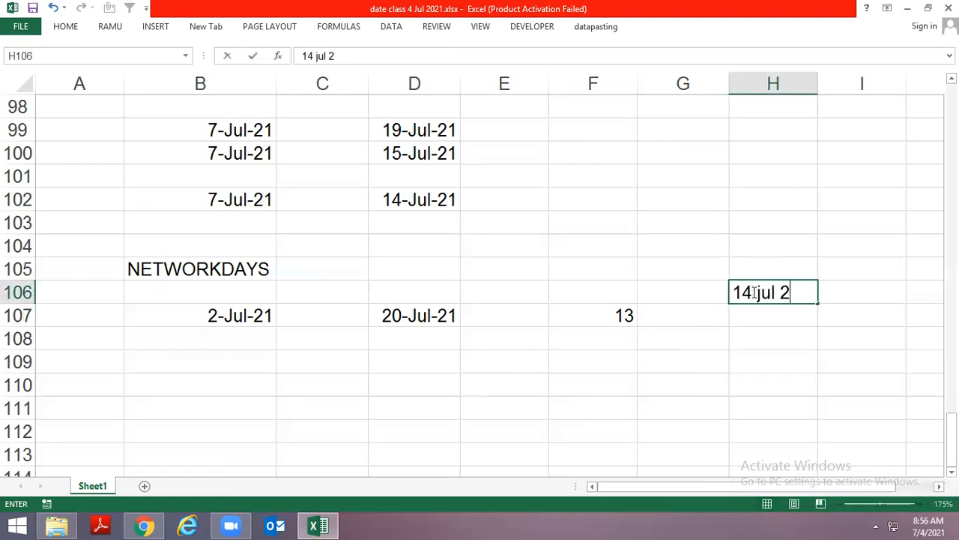
key("Return")
Fill the start date, end date and NETWORKDAYS formula from row 107 down into B108, D108 and F108
key("Down")
key("Left")
key("Left")
key("Left")
key("Left")
key("Left")
key("Left")
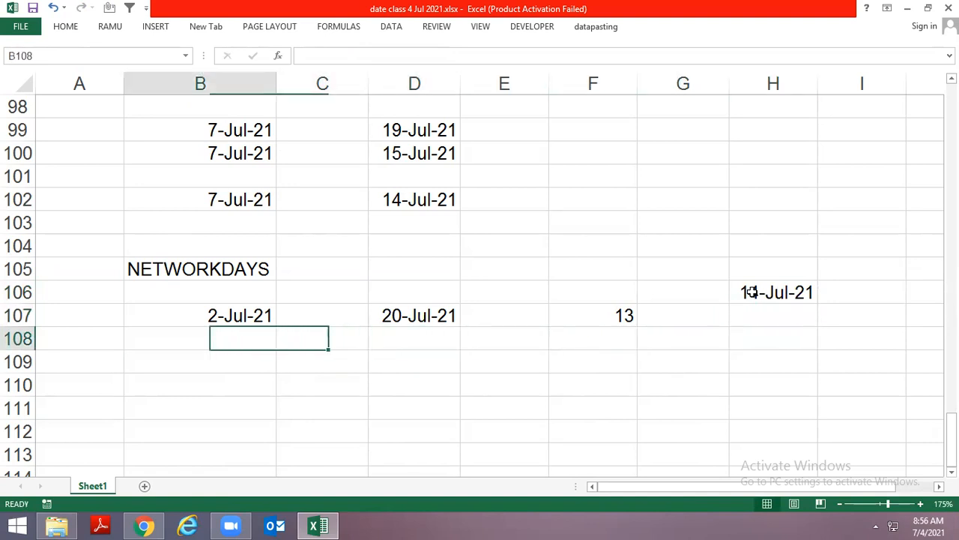
key("ctrl+d")
key("Right")
key("Right")
key("ctrl+d")
key("Right")
key("Right")
key("ctrl+d")
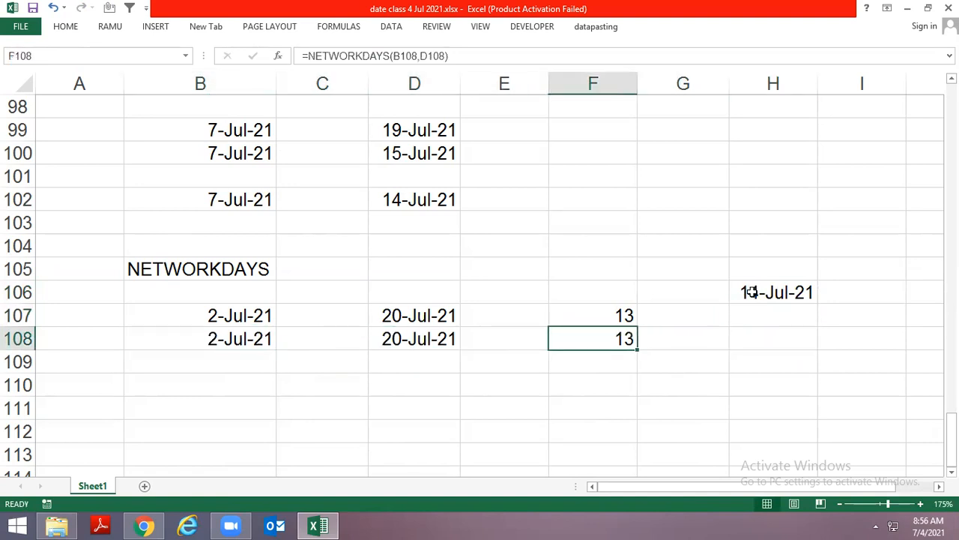
Extend the F108 formula to =NETWORKDAYS(B108,D108,H106) and check the count against the system calendar
key("F2")
key("BackSpace")
type(",")
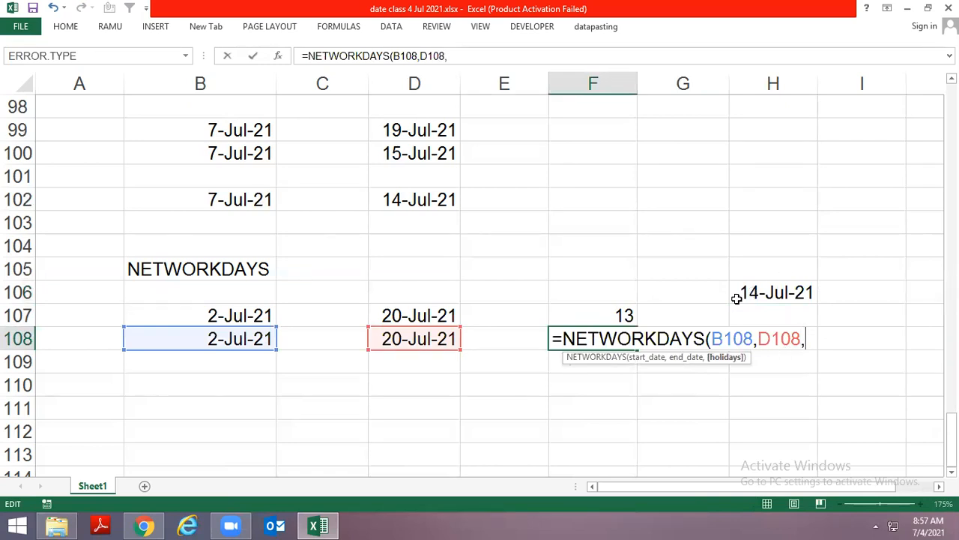
left_click(748, 293)
key("ctrl+Return")
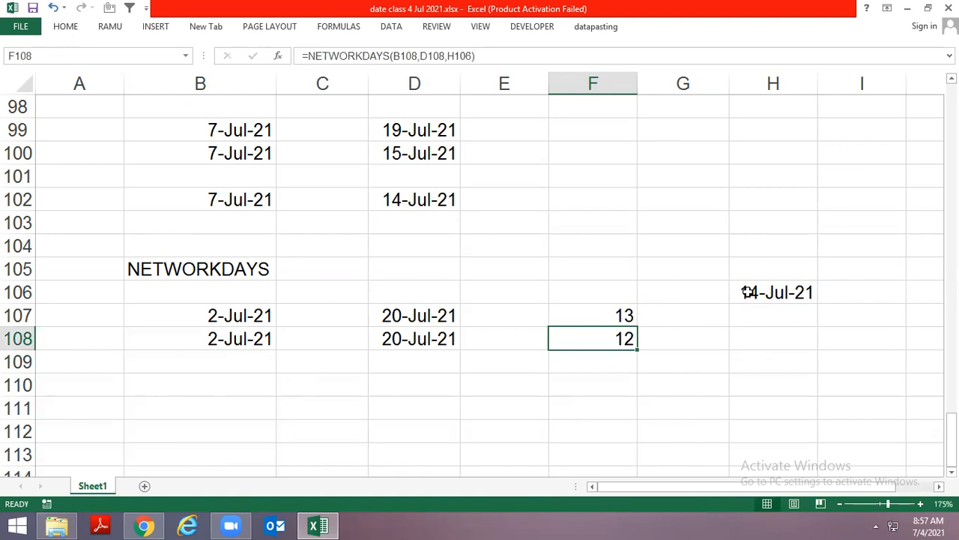
left_click(908, 524)
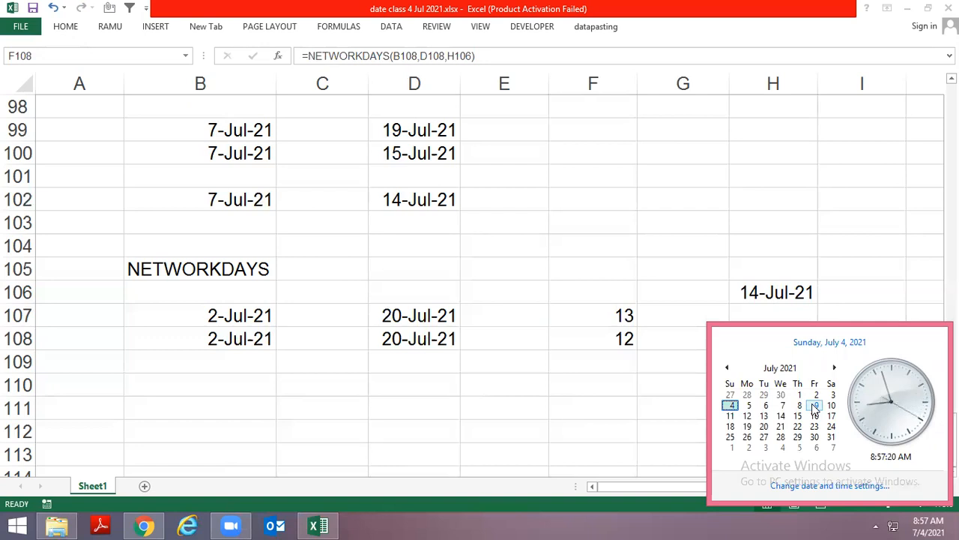
key("Escape")
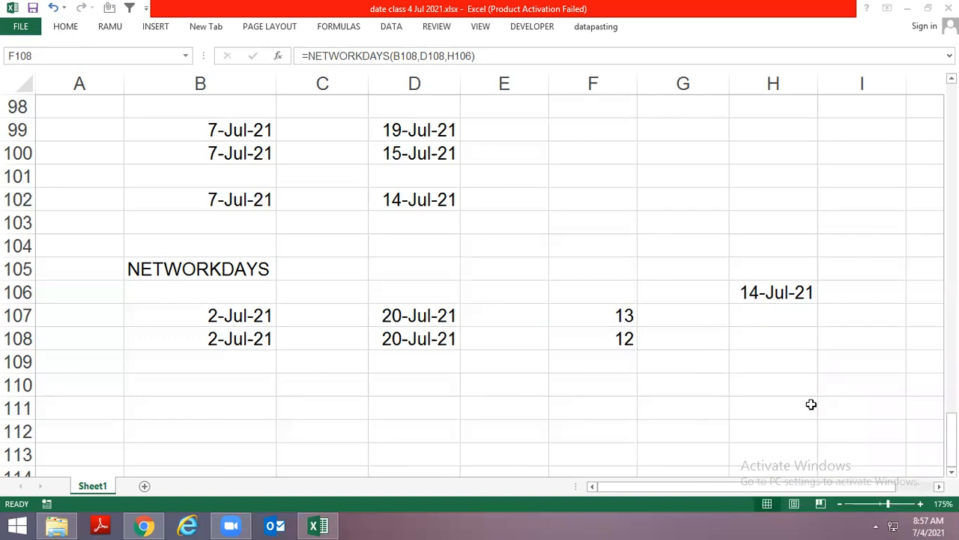
Enter the function name NETWORKDAYS.INTL as a plain text label in B110
key("Left")
key("Left")
key("Left")
key("Left")
key("Down")
key("Down")
type("=ne")
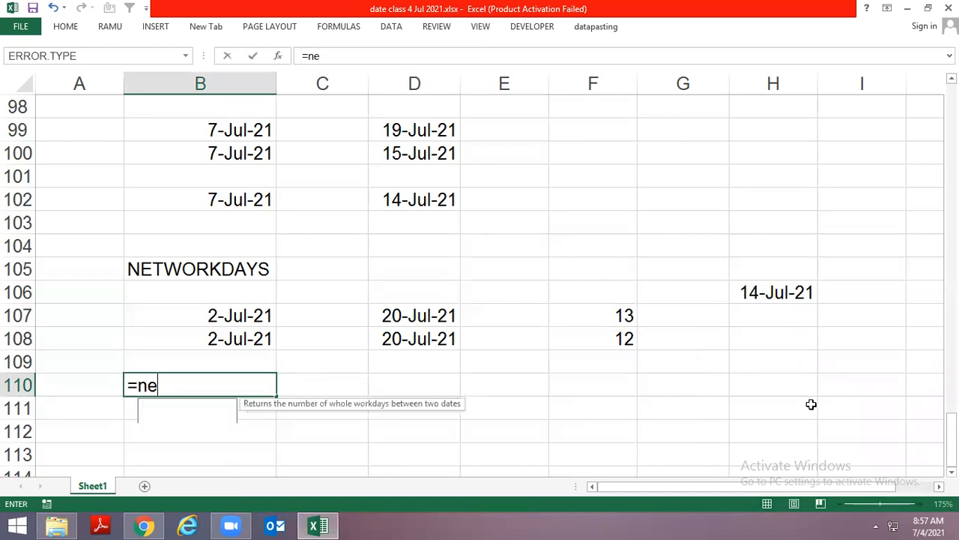
type("t")
key("Tab")
key("BackSpace")
key("Down")
key("Return")
key("Up")
key("F2")
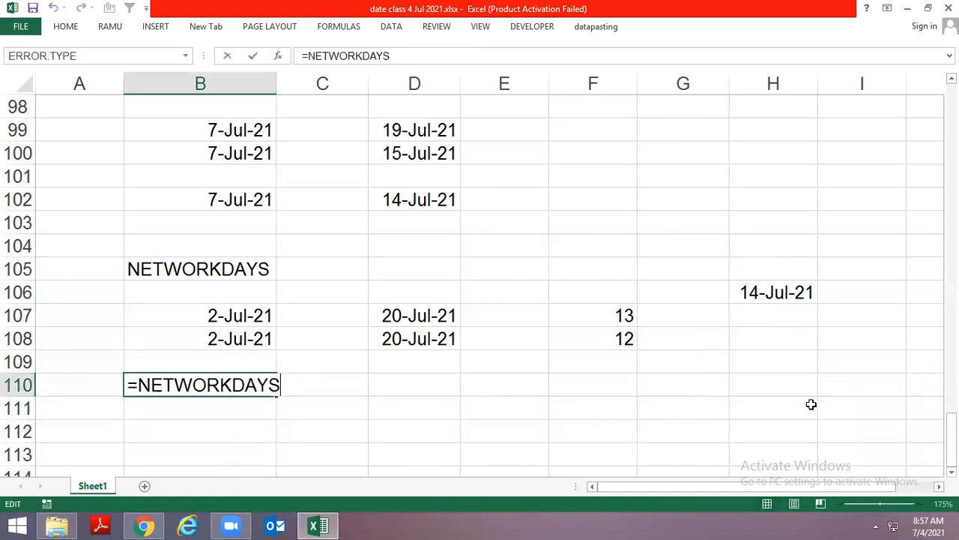
type(".")
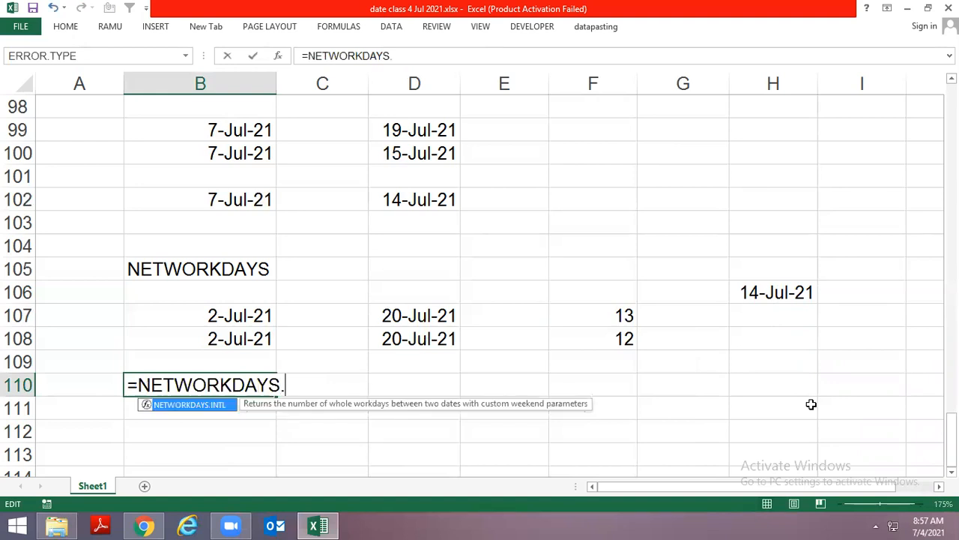
key("Tab")
key("Return")
key("Return")
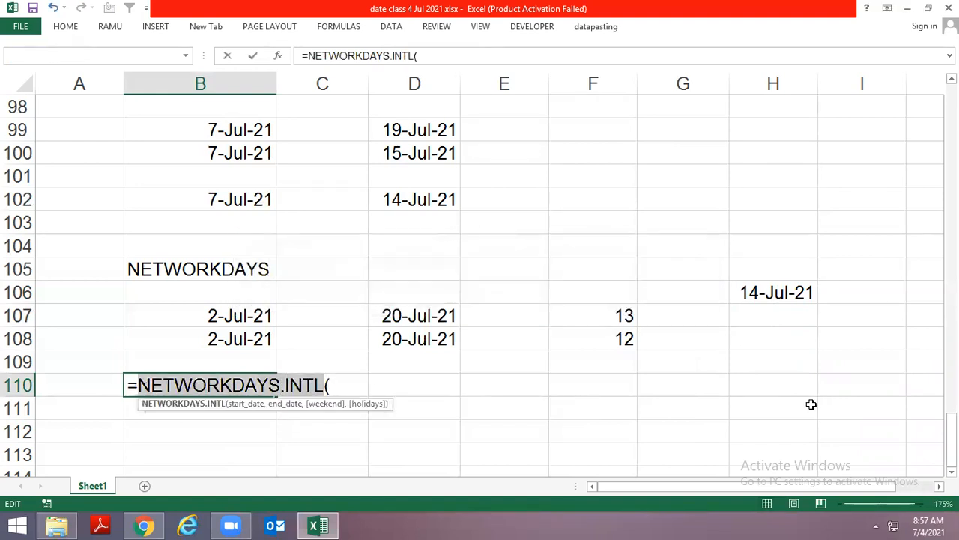
key("BackSpace")
key("Home")
key("Delete")
key("Return")
Copy the example in B107:F107 to row 112, starting at B112
key("Up")
key("Up")
key("Up")
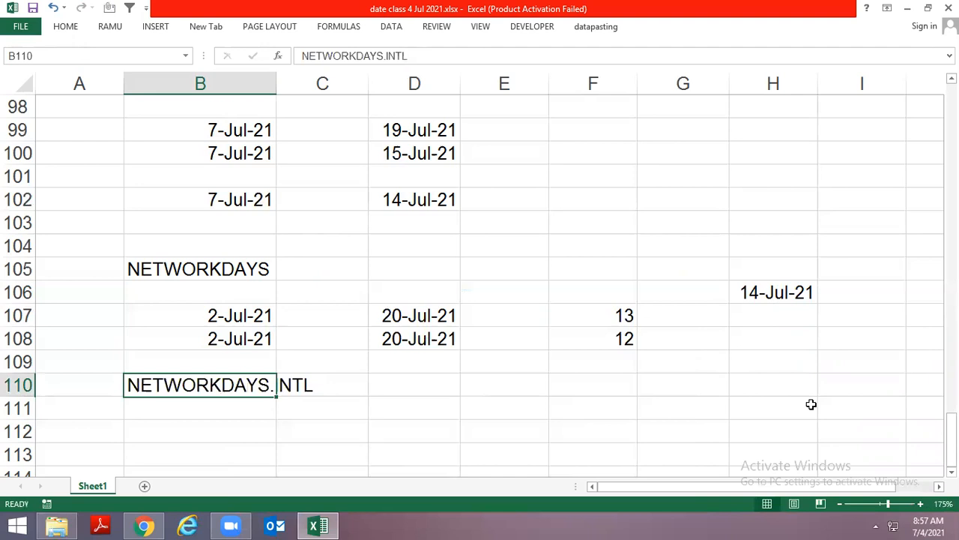
key("Up")
key("shift+Right")
key("shift+Right")
key("shift+Right")
key("shift+Right")
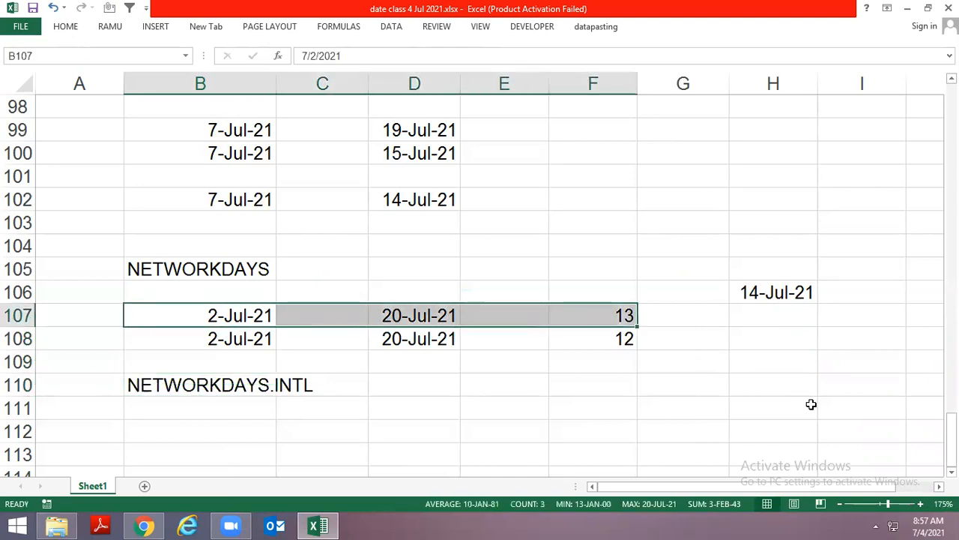
key("ctrl+c")
key("Down")
key("Down")
key("Down")
key("Down")
key("Down")
key("ctrl+v")
key("Escape")
key("Down")
key("Up")
Replace the formula in F112 with =NETWORKDAYS.INTL(B112,D112)
key("Right")
key("Right")
key("Right")
key("Right")
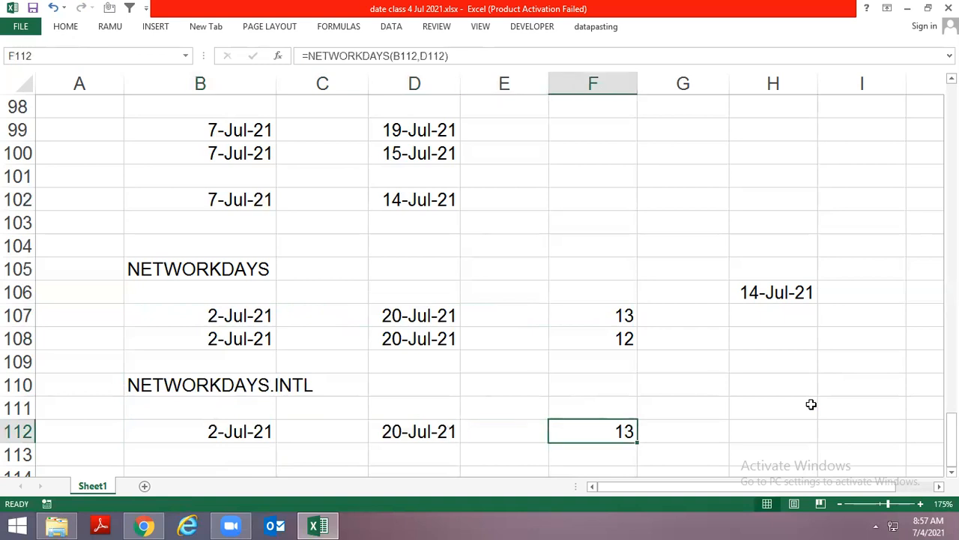
type("=net")
key("Down")
key("Tab")
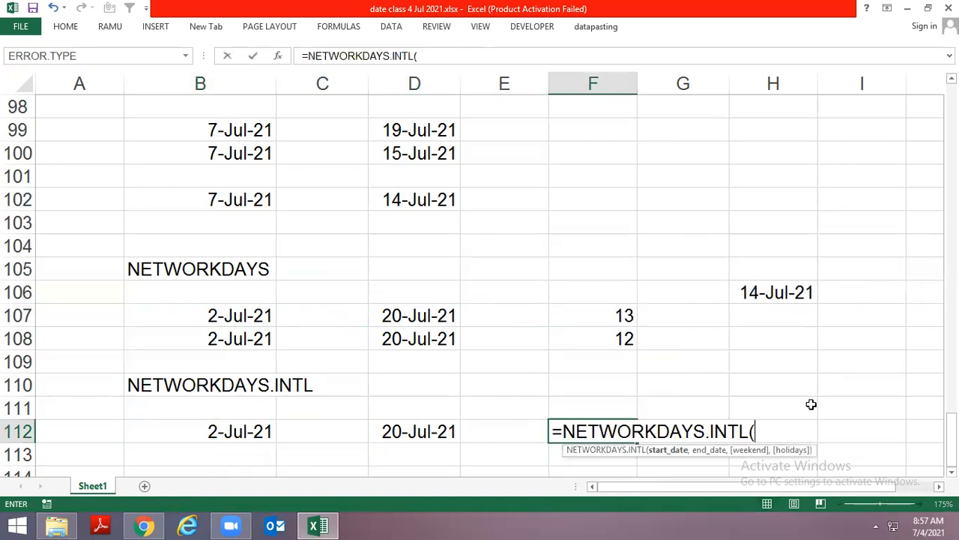
key("Left")
key("Left")
key("Left")
key("Left")
type(",")
key("Left")
key("Left")
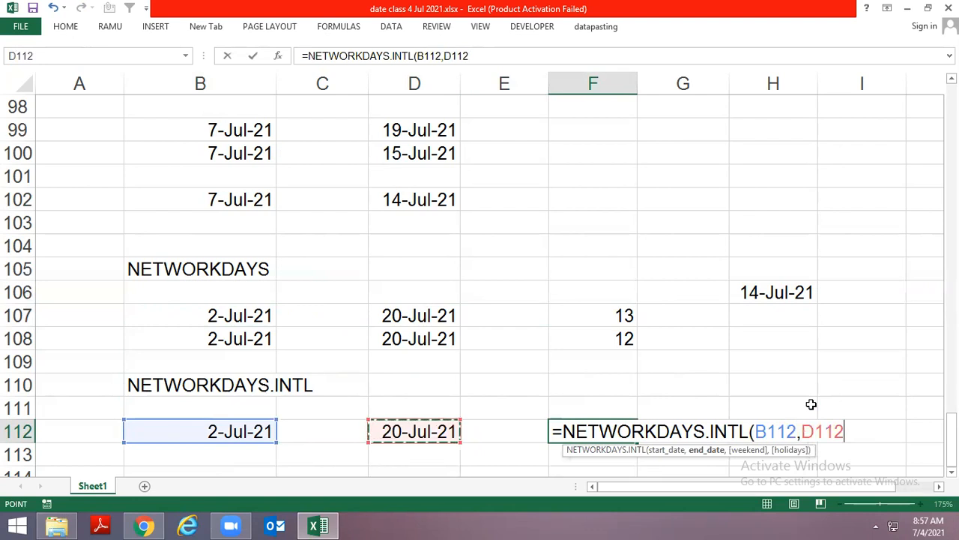
key("Return")
key("Up")
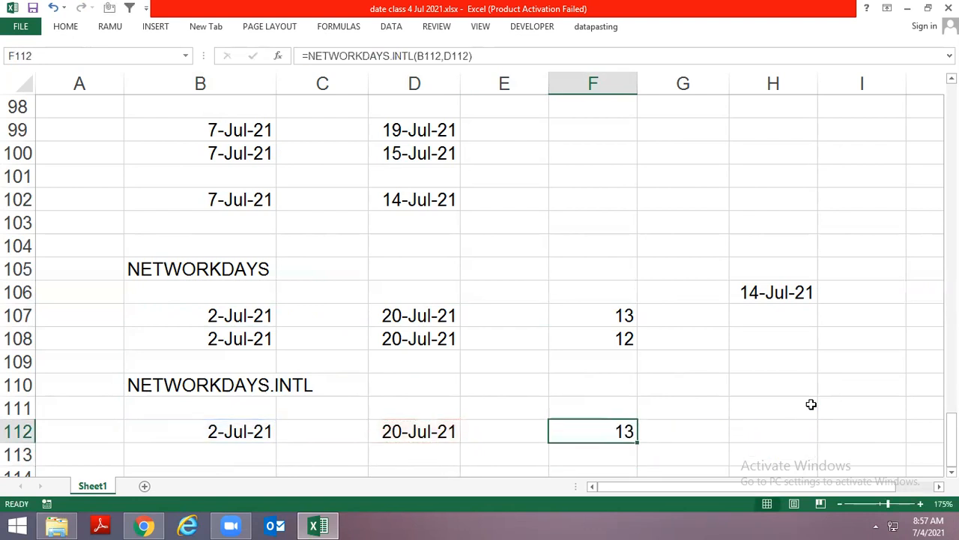
key("Down")
key("Down")
key("Down")
key("Up")
key("Up")
key("Up")
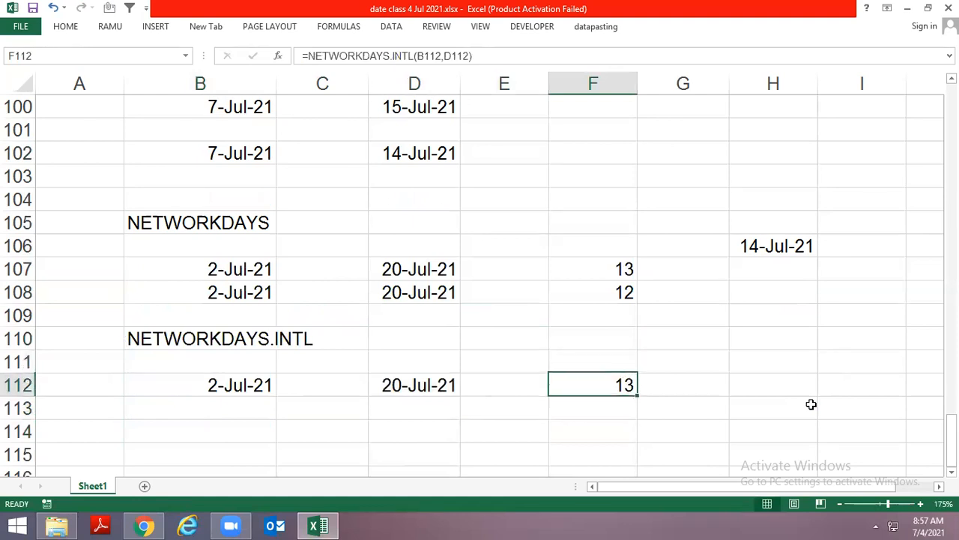
Extend the F112 formula to =NETWORKDAYS.INTL(B112,D112,11) so that only Sunday counts as a weekend day
key("F2")
key("BackSpace")
type(",")
key("Down")
key("Down")
key("Down")
key("Down")
key("Down")
key("Down")
key("Down")
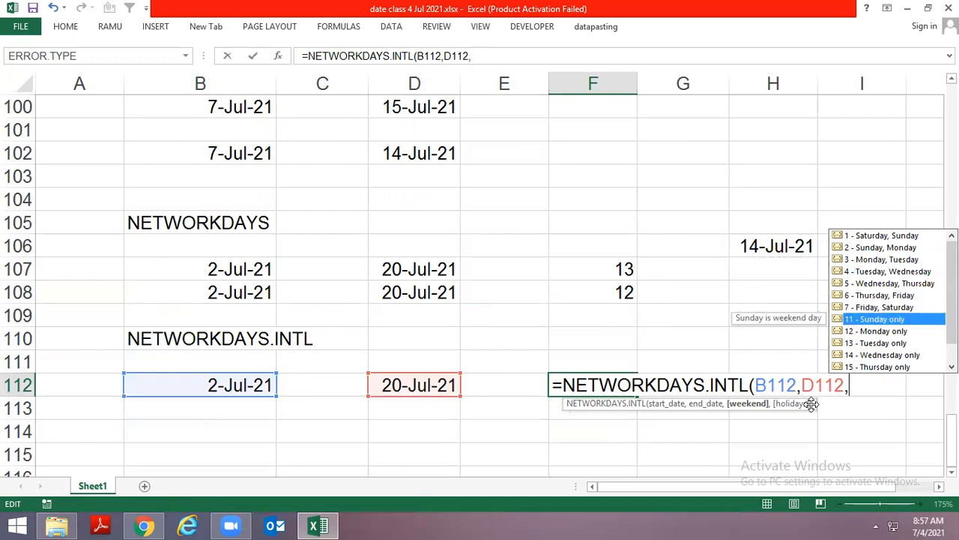
key("ctrl+Return")
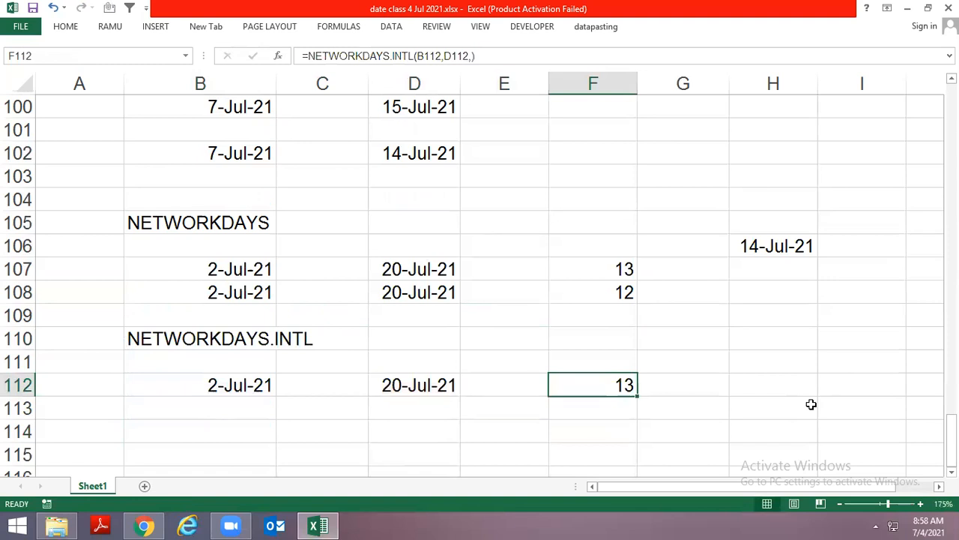
key("F2")
key("Left")
key("Left")
key("Right")
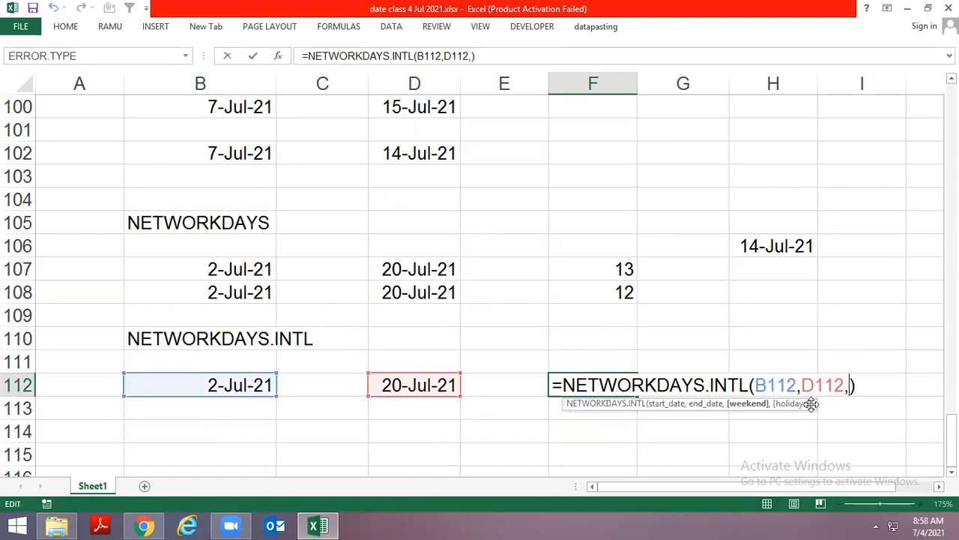
type("11")
key("Return")
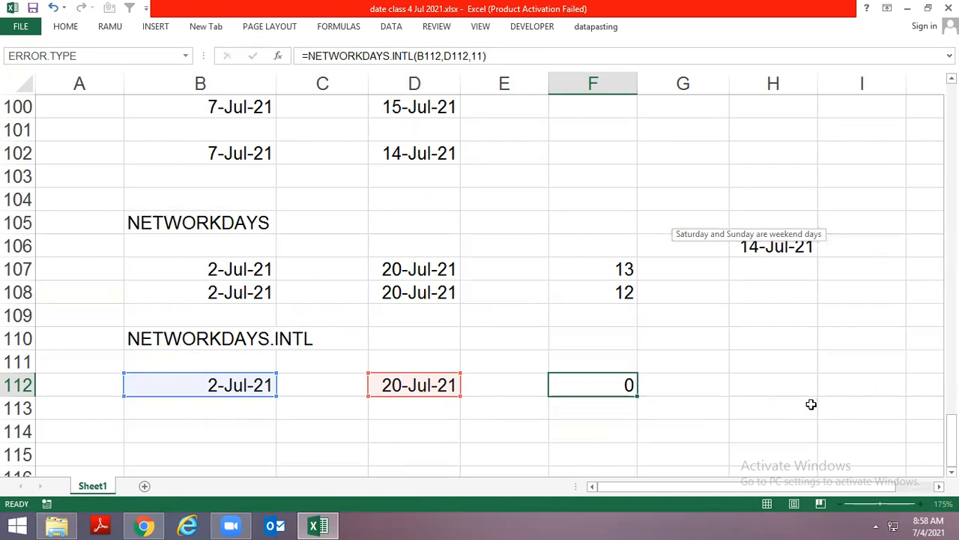
key("Up")
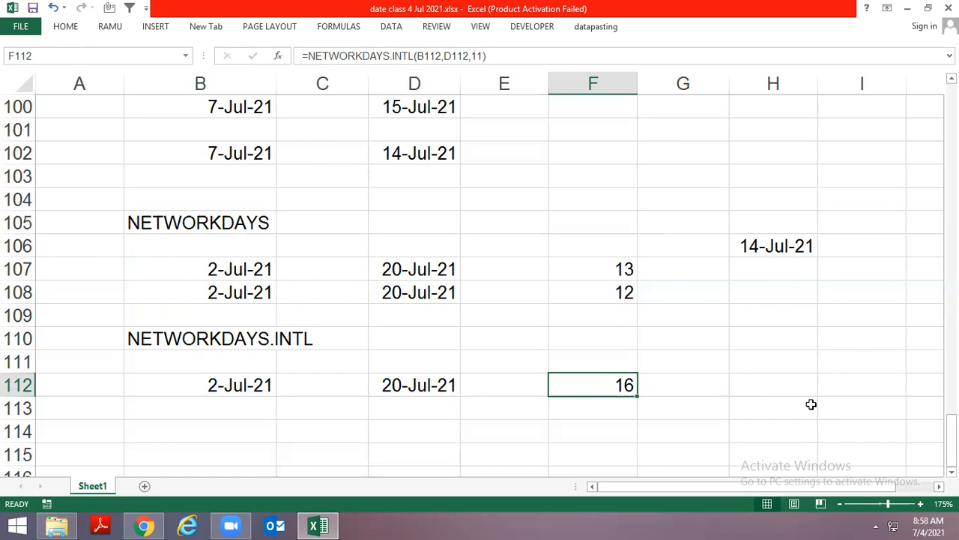
Fill the start date, end date and formula from row 112 down into B113, D113 and F113
key("Down")
key("Left")
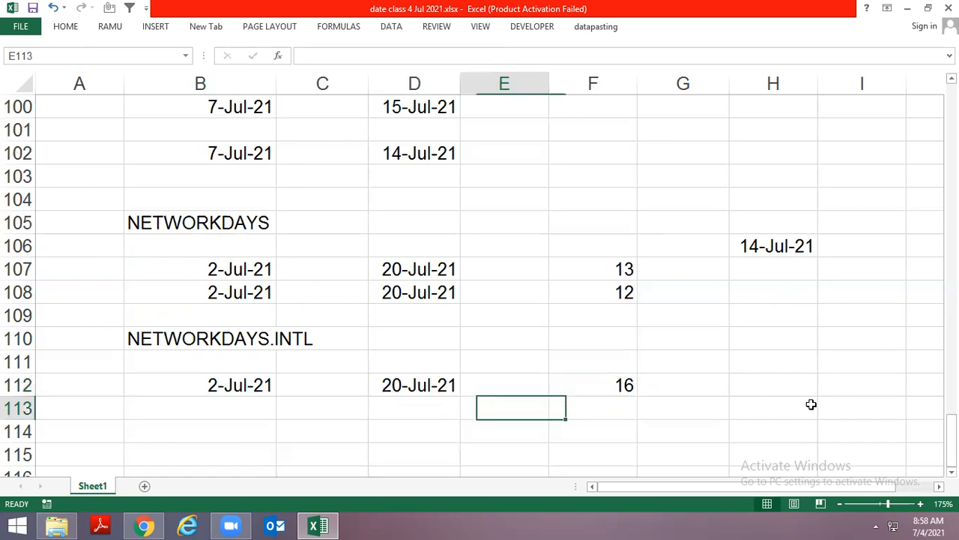
key("Left")
key("Left")
key("Left")
key("ctrl+d")
key("Right")
key("Right")
key("ctrl+d")
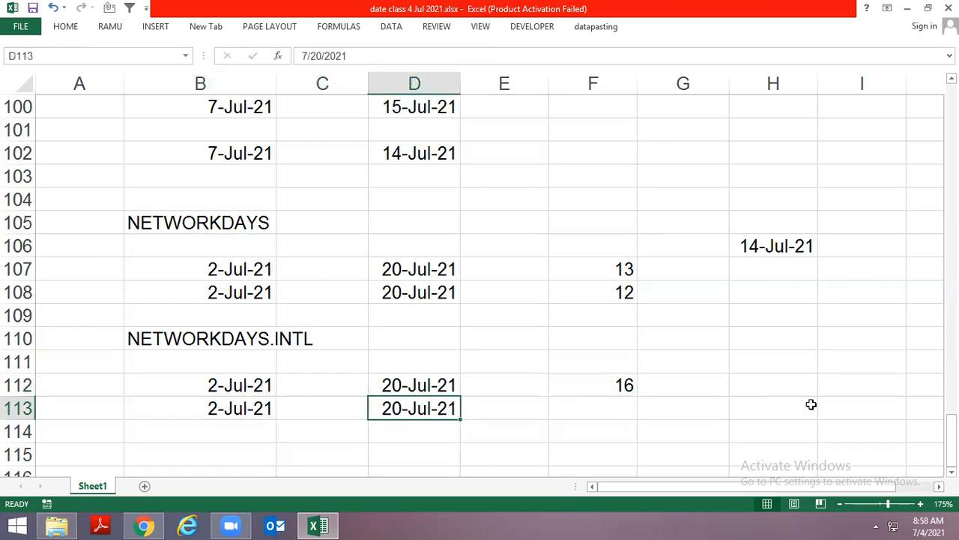
key("Right")
key("Right")
key("ctrl+d")
Change the weekend argument in F113 to 13, Tuesday only, giving =NETWORKDAYS.INTL(B113,D113,13)
key("F2")
key("Left")
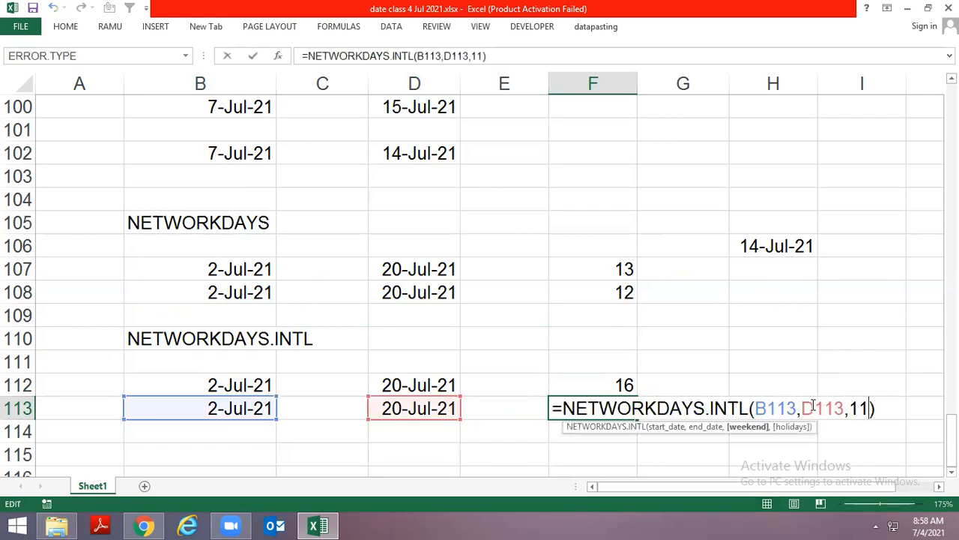
key("Left")
key("Delete")
key("Delete")
key("Delete")
key("Delete")
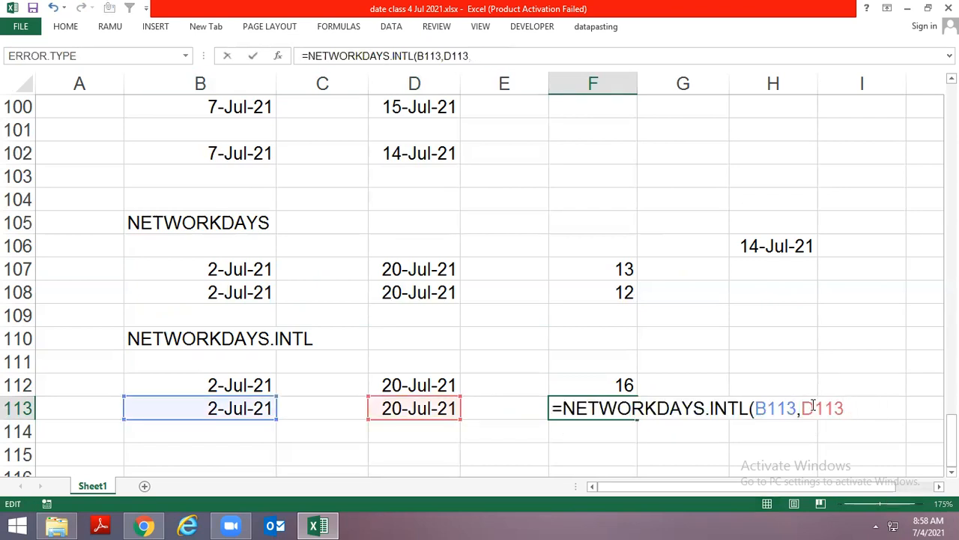
type(",")
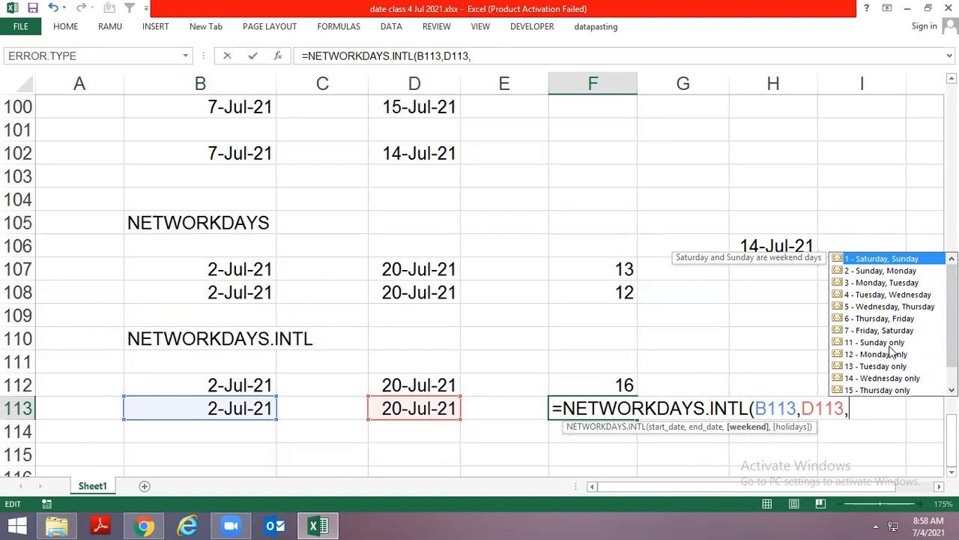
left_click(888, 367)
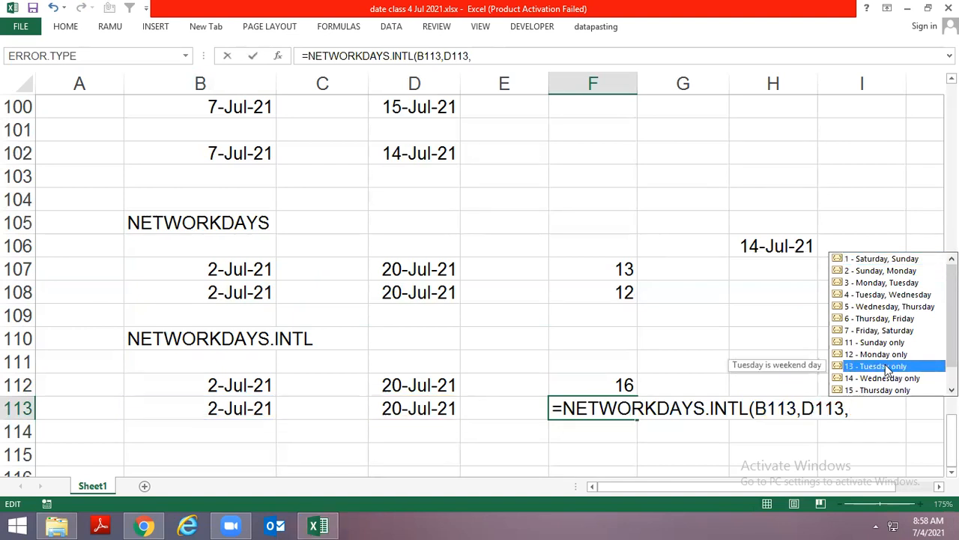
type("13")
key("ctrl+Return")
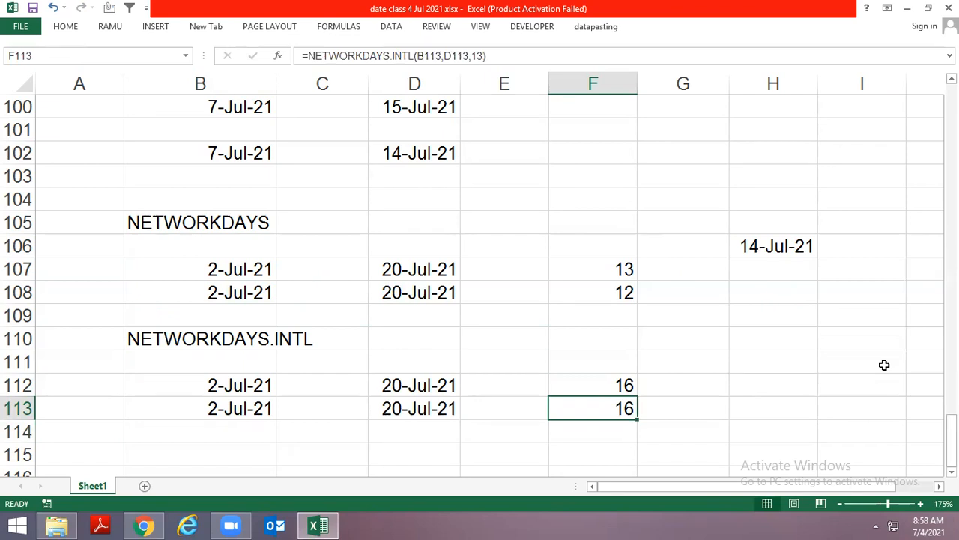
Consult the system calendar for July 2021 and enter the start date 5 jul 2021 in B115
key("Down")
key("Down")
key("Down")
key("Left")
key("Left")
key("Left")
key("Left")
key("Up")
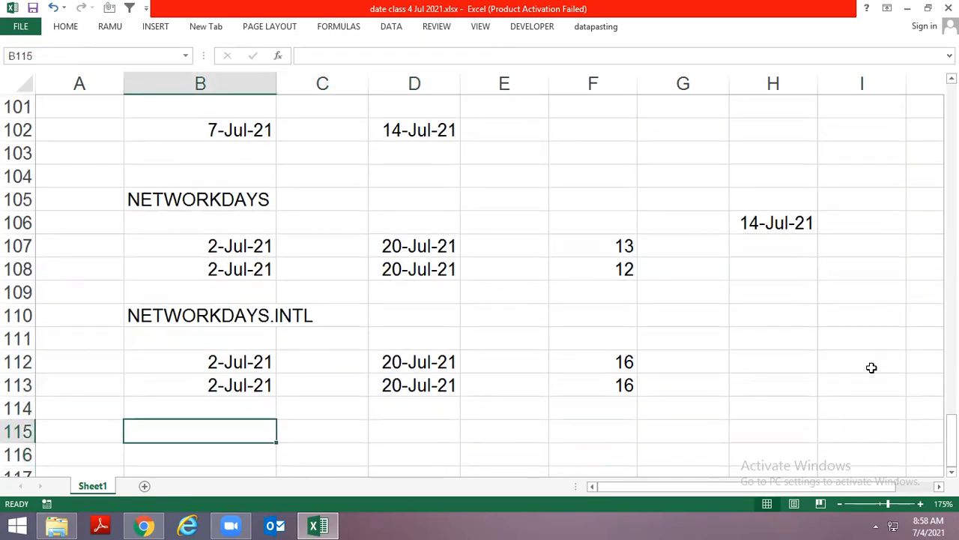
scroll(872, 367, "down", 1)
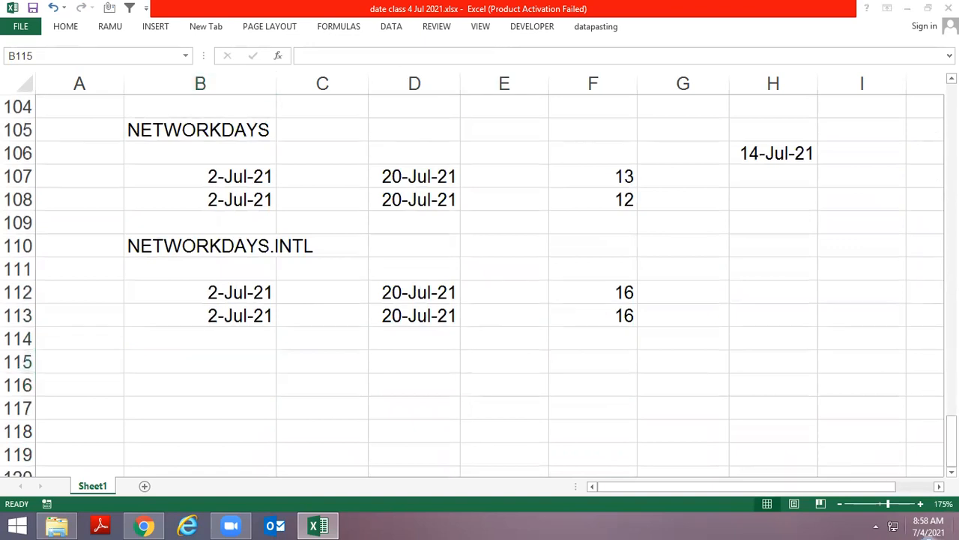
left_click(929, 531)
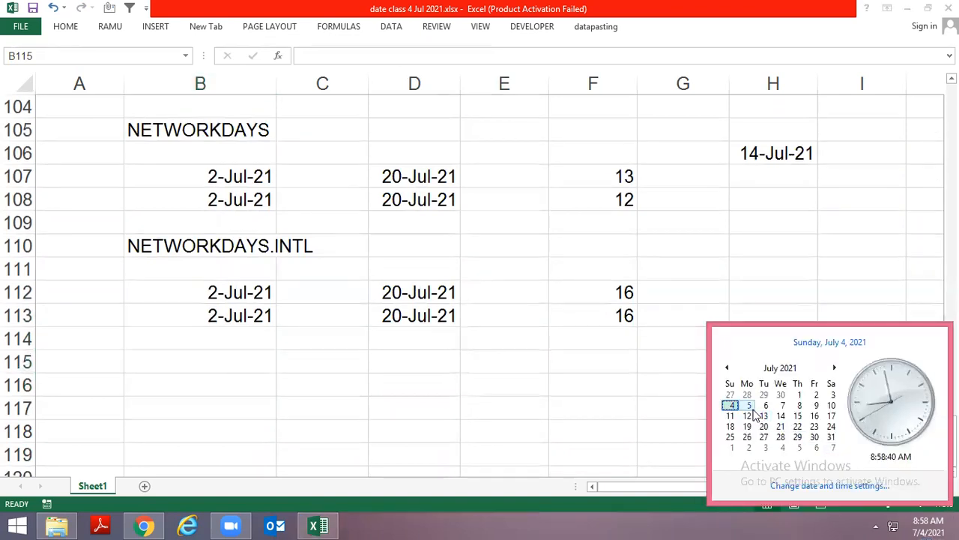
left_click(200, 366)
type("5")
key("BackSpace")
type("jul 2021")
key("ctrl+Return")
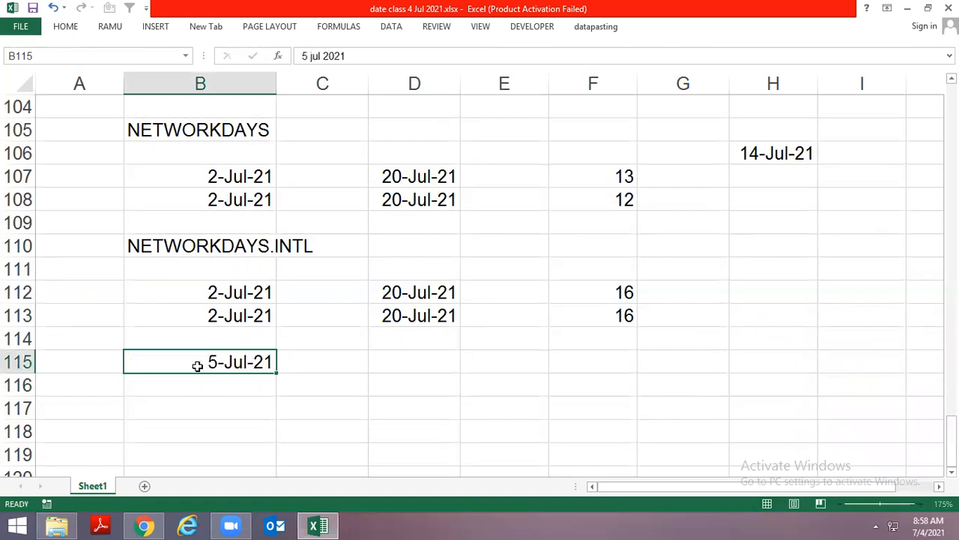
Enter the date 6 jul 2021 in H114
key("Right")
key("Right")
key("Right")
key("Right")
key("Right")
key("Right")
key("Up")
type("6 jul 2021")
key("ctrl+Return")
Enter the end date 7 jul 2021 in D115
key("Down")
key("Down")
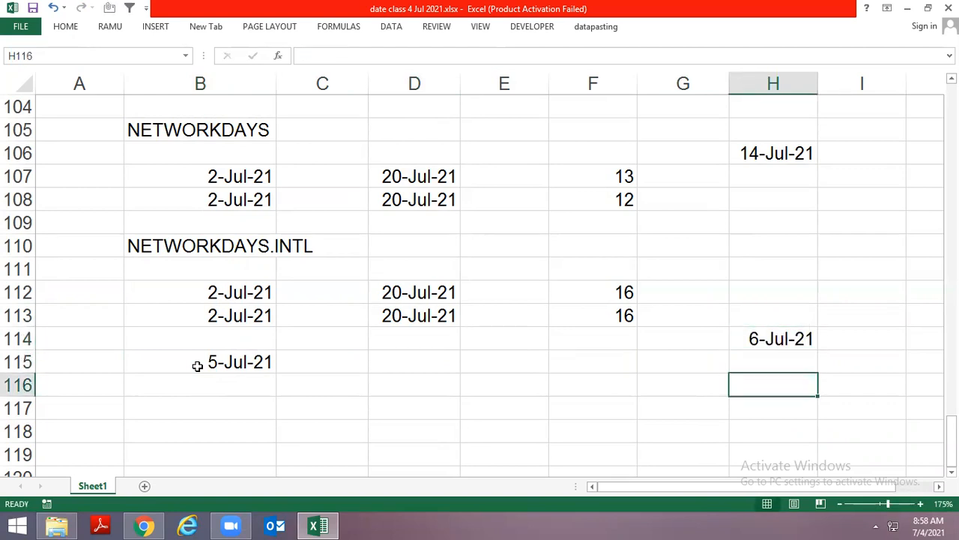
key("Left")
key("Left")
key("Left")
key("Left")
key("Up")
type("=we")
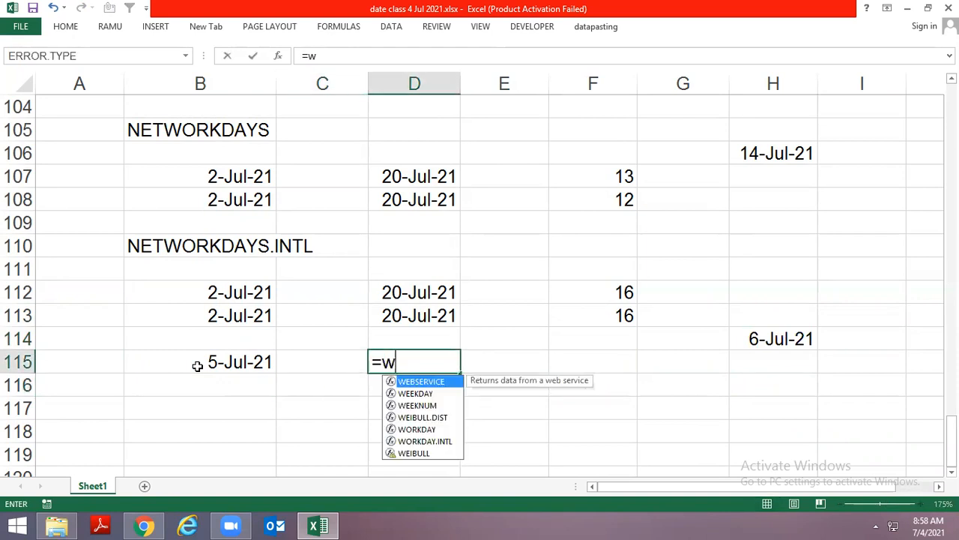
key("Escape")
key("Escape")
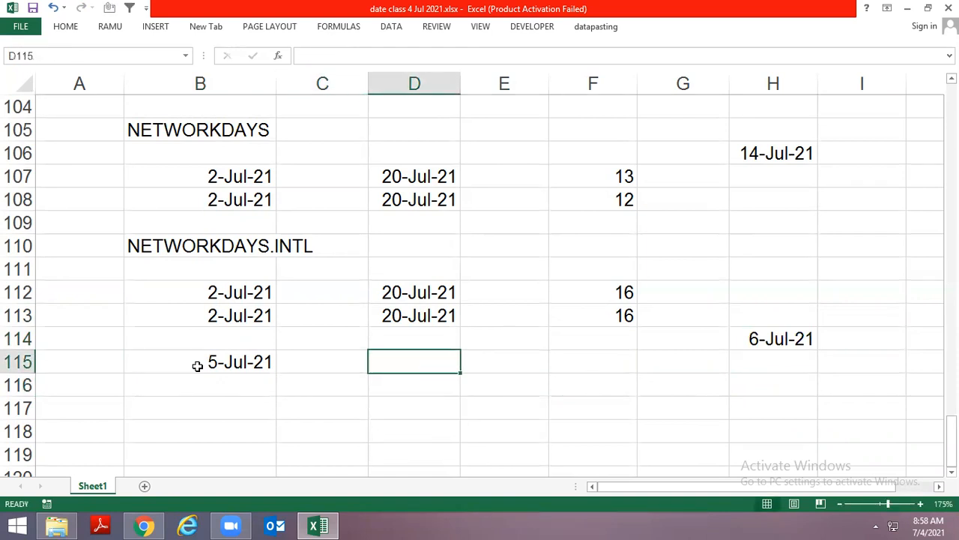
type("7 jul 2021")
key("ctrl+Return")
Start a NETWORKDAYS.INTL formula in F115 with B115 as the start date and D115 as the end date
key("Right")
key("Right")
type("=w")
key("BackSpace")
type("ne")
key("Down")
key("Down")
key("Tab")
key("Left")
key("Left")
key("Left")
key("Left")
type(",")
key("Left")
key("Left")
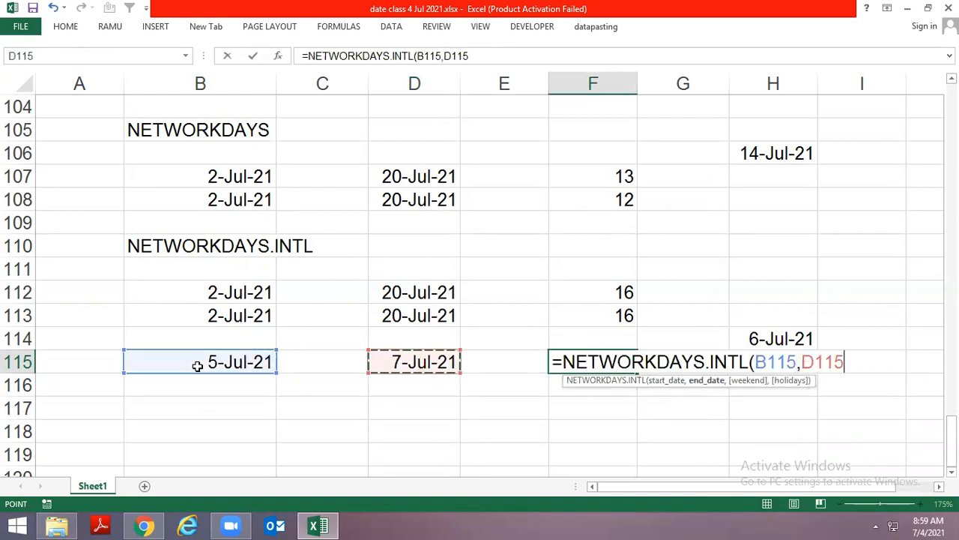
Add weekend code 11 and complete the F115 formula as =NETWORKDAYS.INTL(B115,D115,11)
type(",")
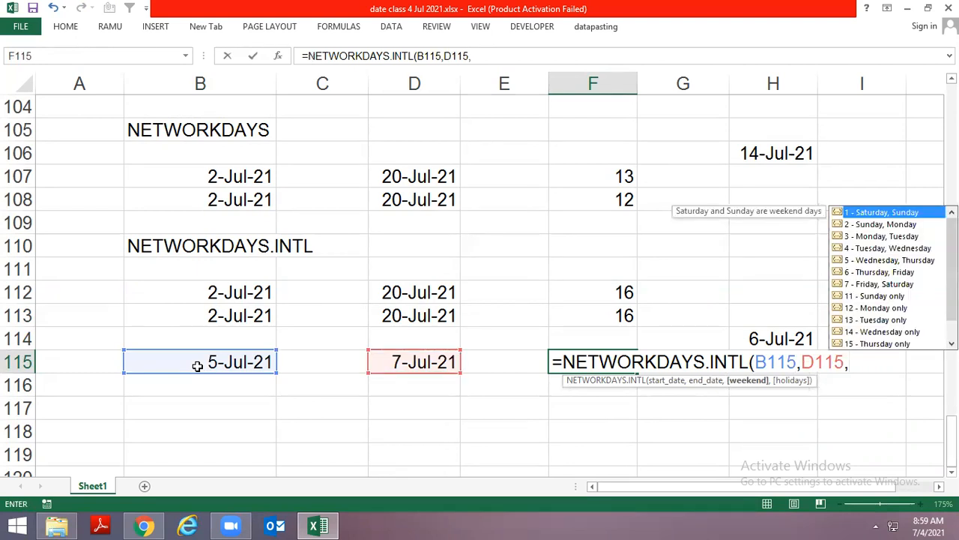
key("Down")
key("Down")
key("Down")
key("Down")
key("Down")
key("Down")
key("Down")
key("Down")
key("Down")
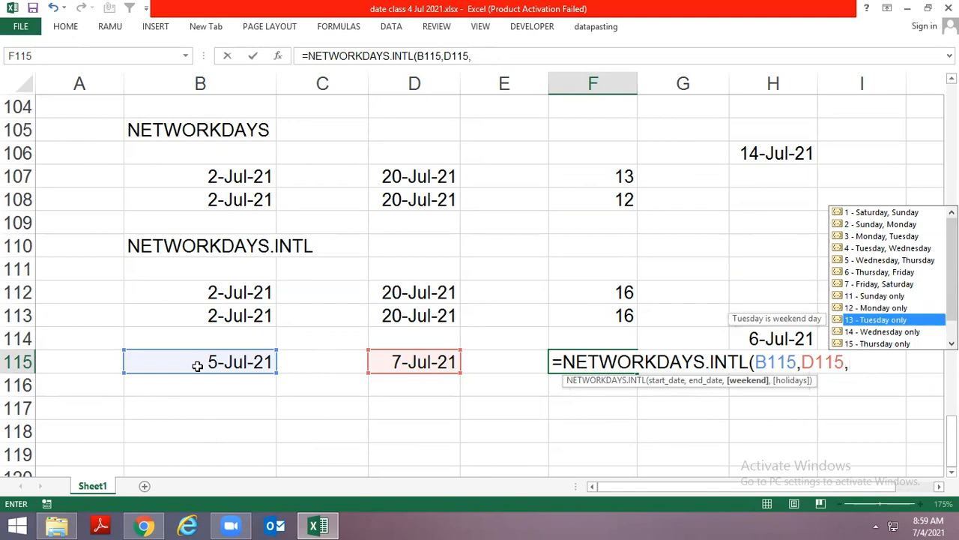
type(",")
key("BackSpace")
key("BackSpace")
type(",11")
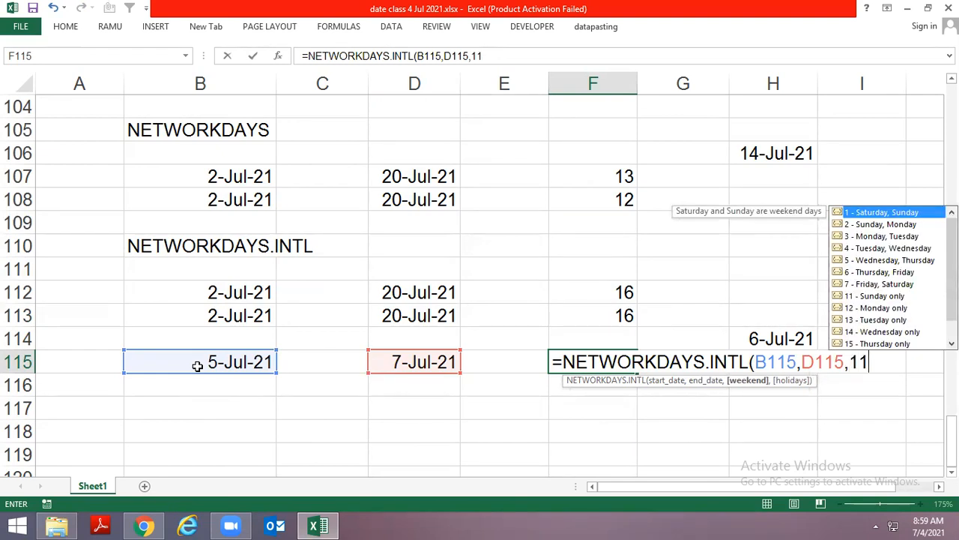
key("Return")
key("Up")
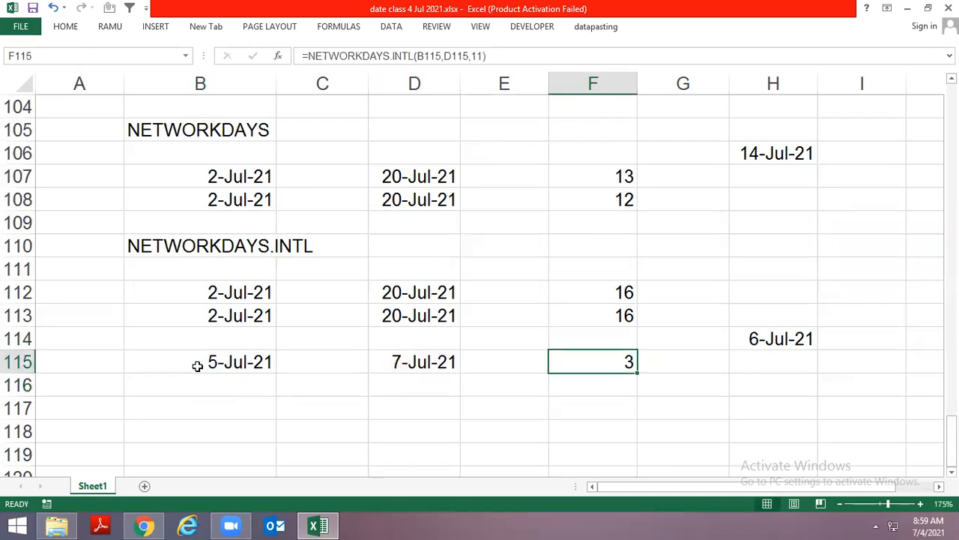
key("F2")
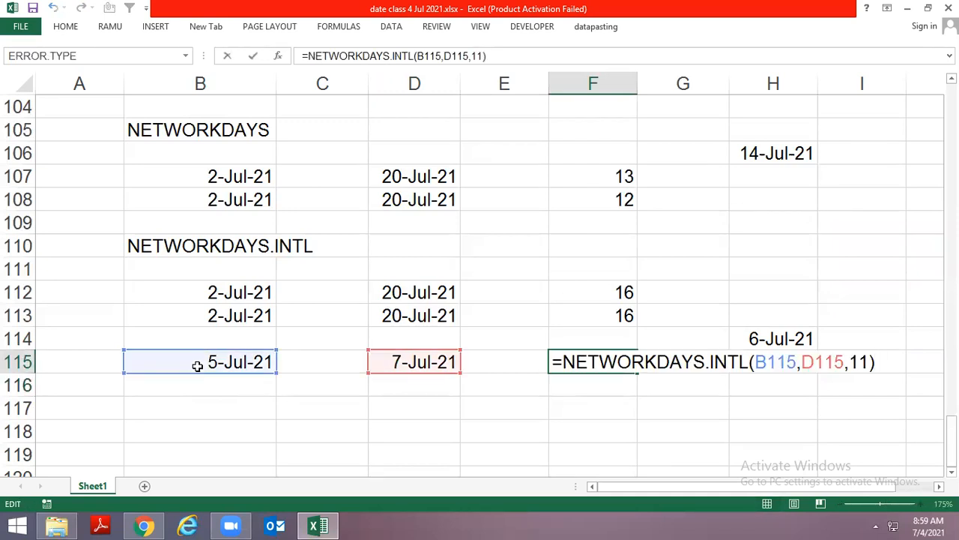
key("Left")
key("Left")
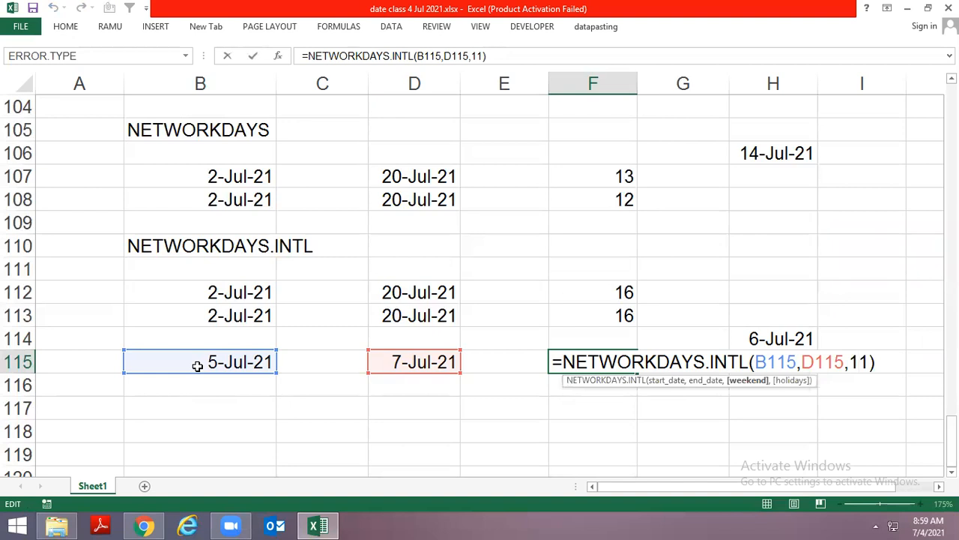
key("Escape")
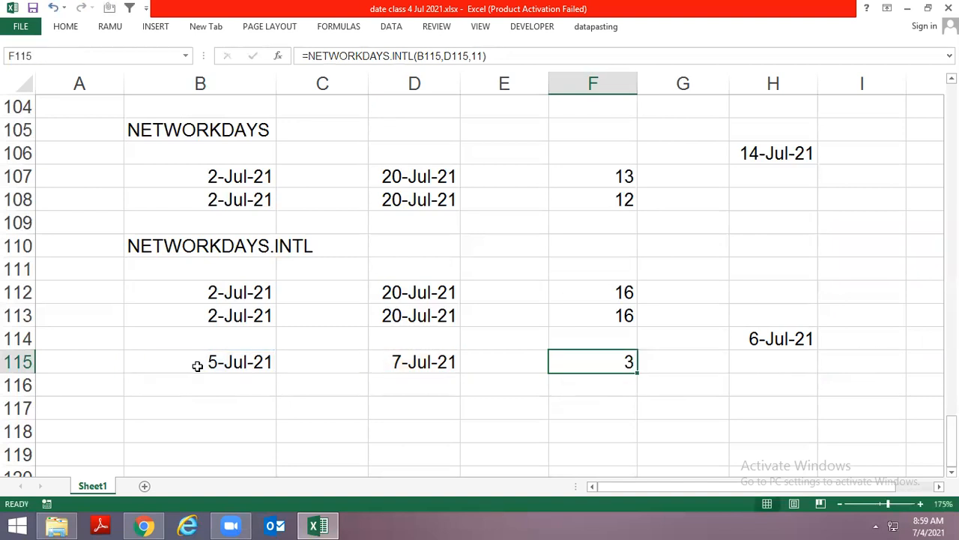
Set the weekend argument of the F115 formula to 13, giving =NETWORKDAYS.INTL(B115,D115,13)
key("F2")
key("Left")
key("BackSpace")
type("3")
key("Return")
key("Up")
key("F2")
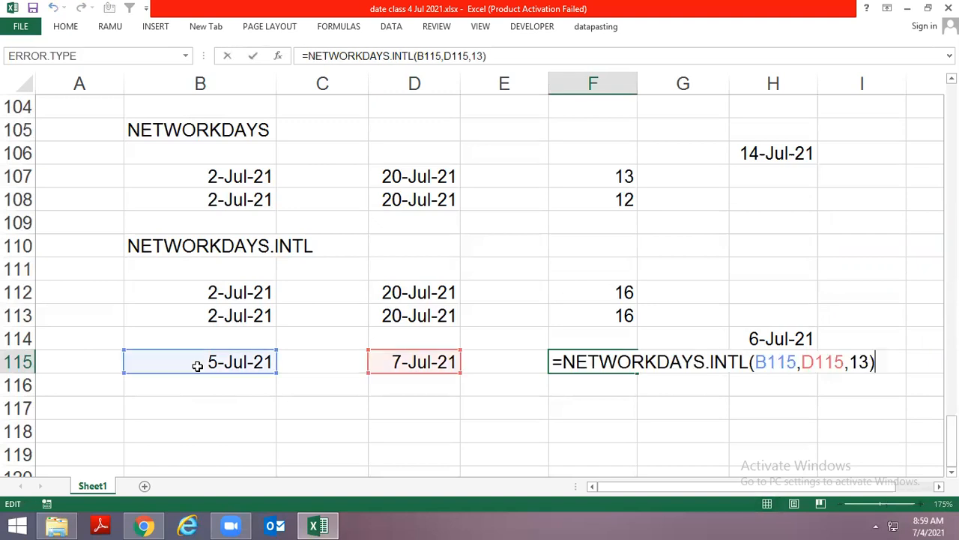
key("Escape")
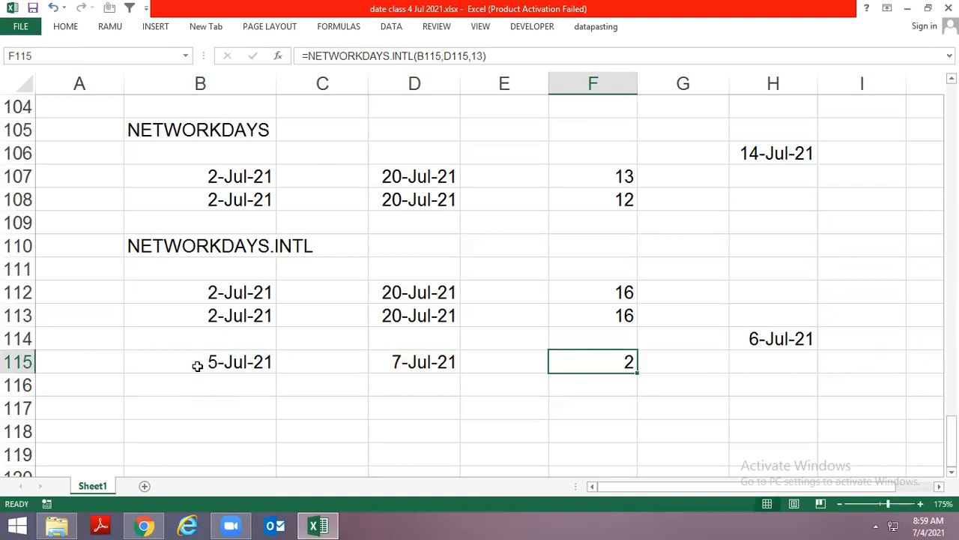
key("Down")
key("Up")
key("Down")
key("Up")
key("Up")
key("Down")
key("Down")
key("Up")
key("Down")
key("Up")
key("Down")
key("Up")
key("Down")
key("Up")
left_click(532, 500)
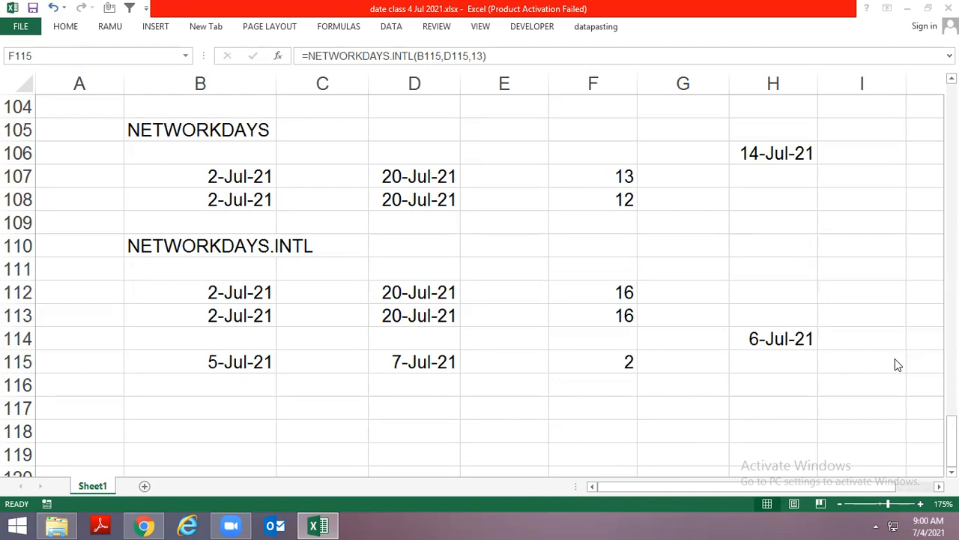
Switch to WhatsApp Web in Chrome and send the message hello in the open student chat
left_click(144, 525)
left_click(133, 300)
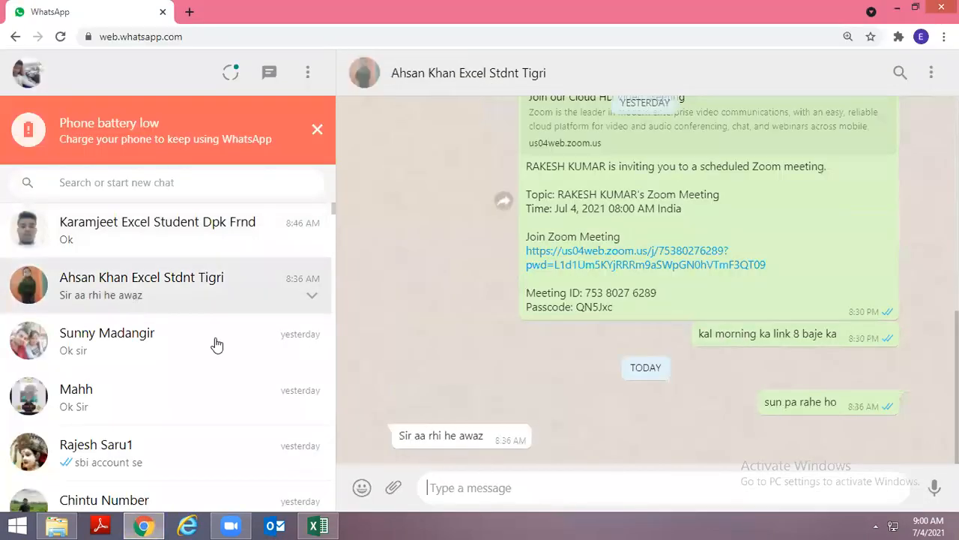
double_click(553, 4)
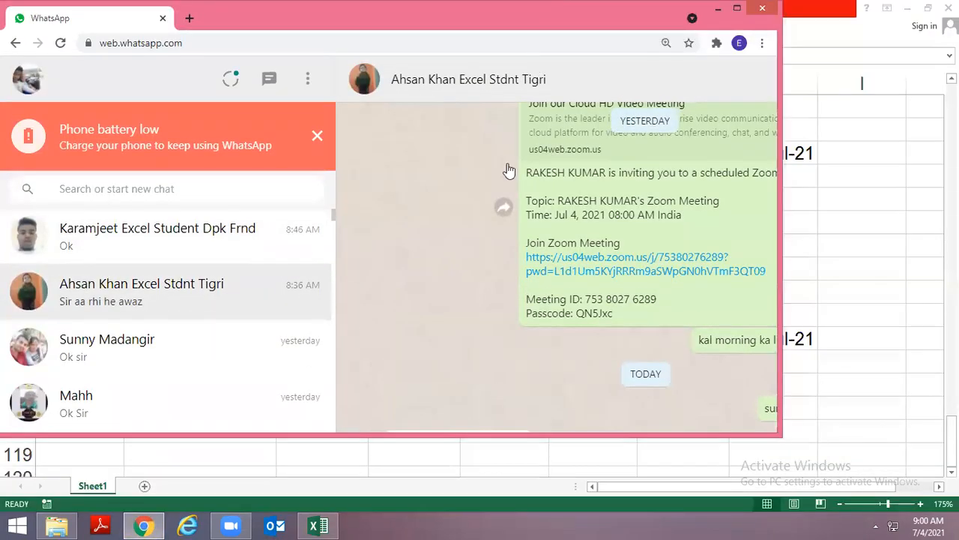
type("hello")
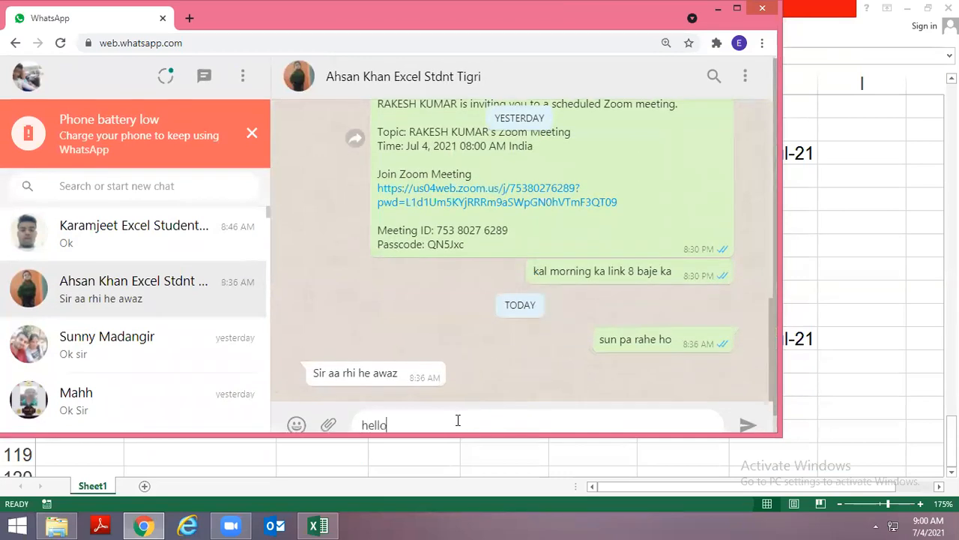
key("Return")
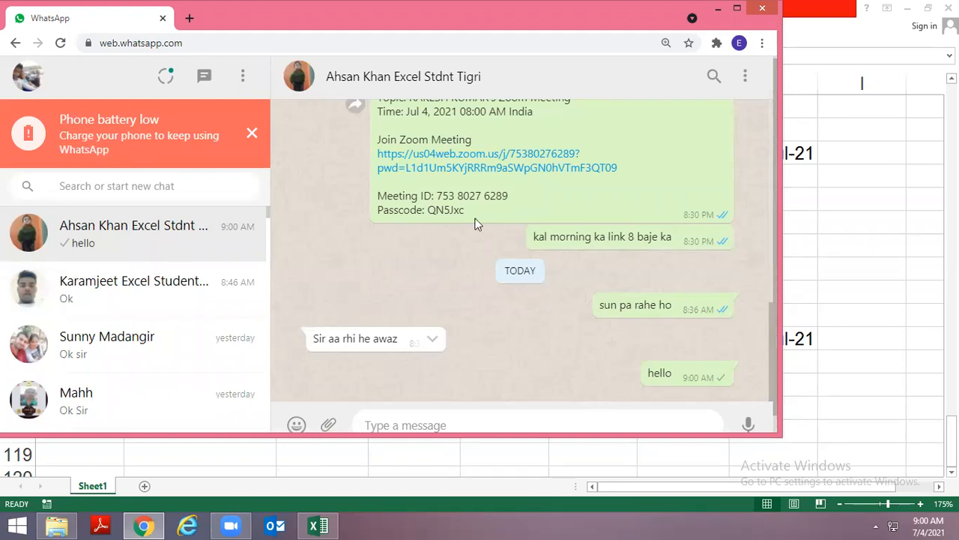
key("alt+space")
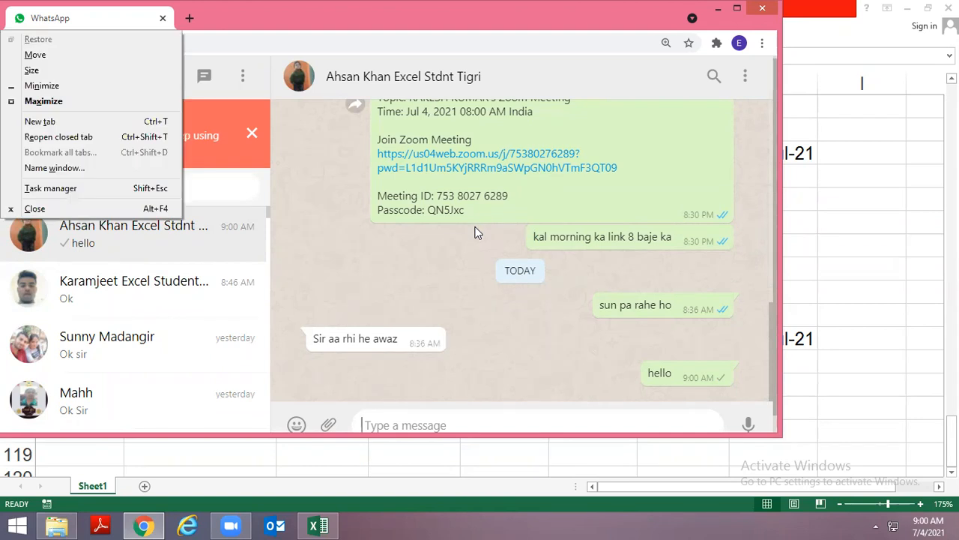
Maximize the WhatsApp Web window and return to the NETWORKDAYS.INTL examples in the Excel workbook
key("x")
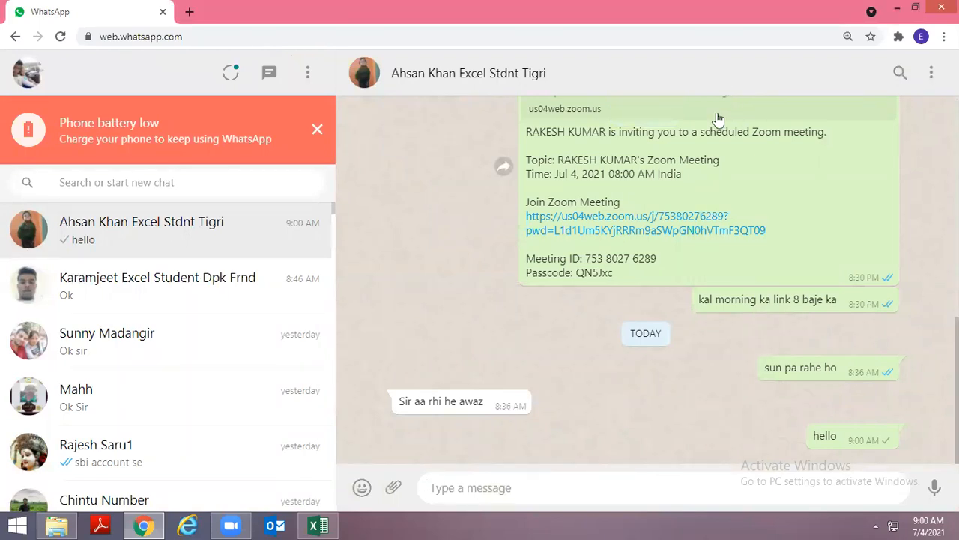
key("alt+Tab")
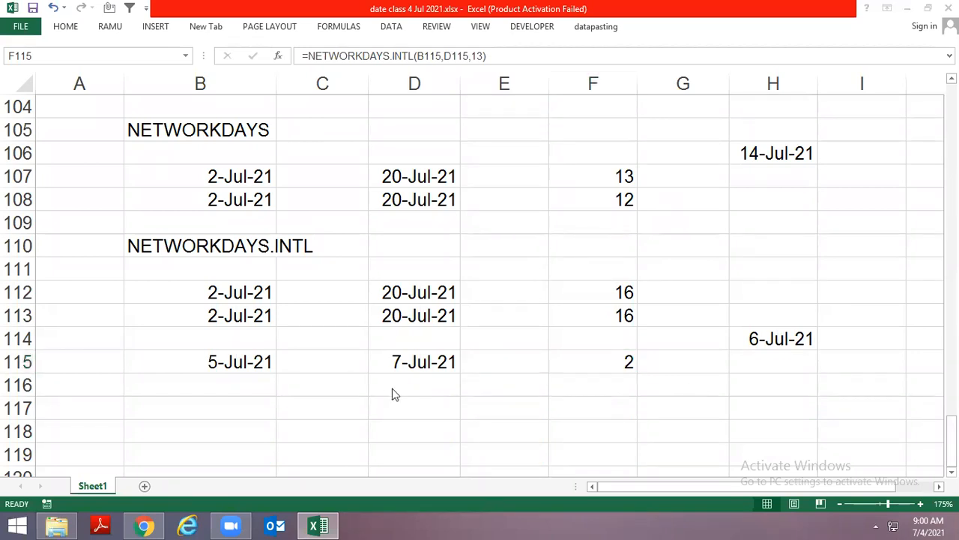
scroll(326, 353, "down", 2)
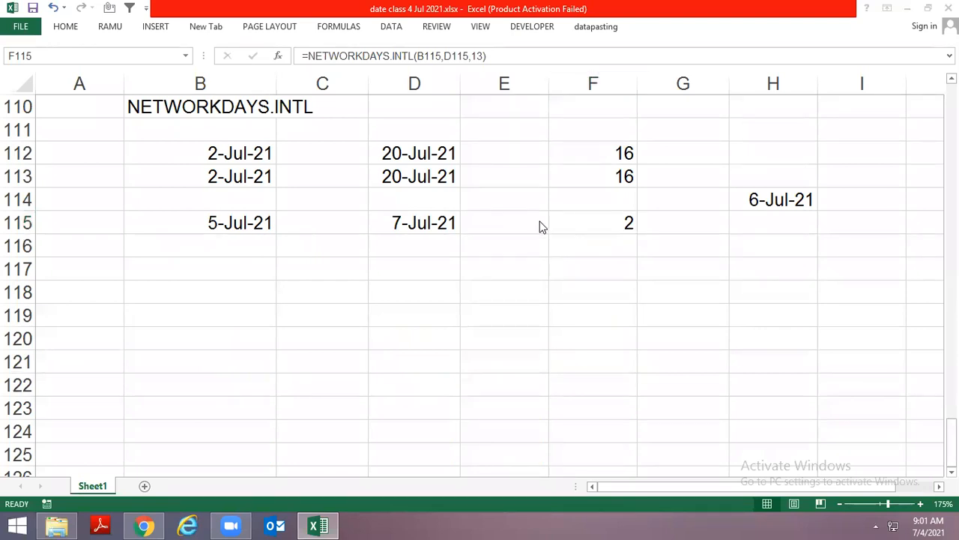
left_click(602, 230)
left_click(435, 240)
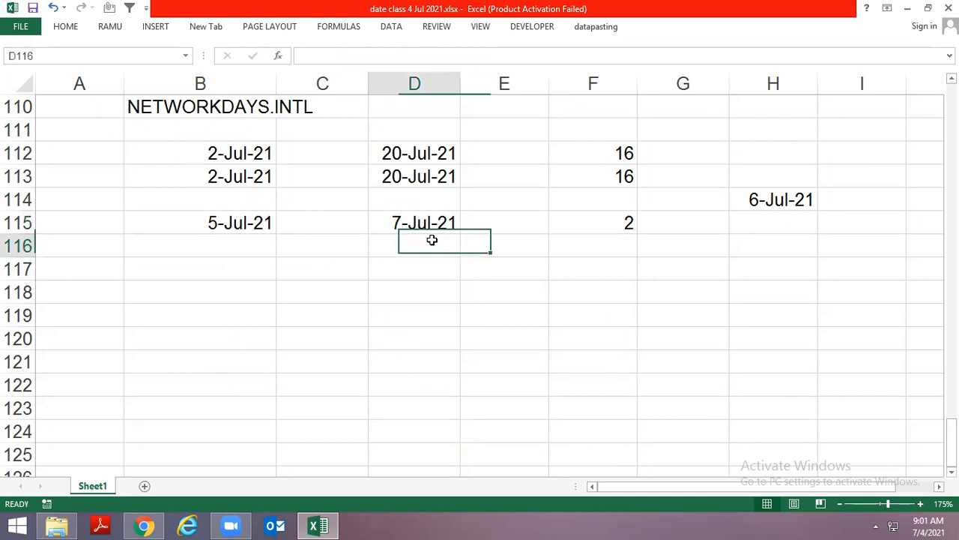
left_click(233, 272)
left_click(212, 298)
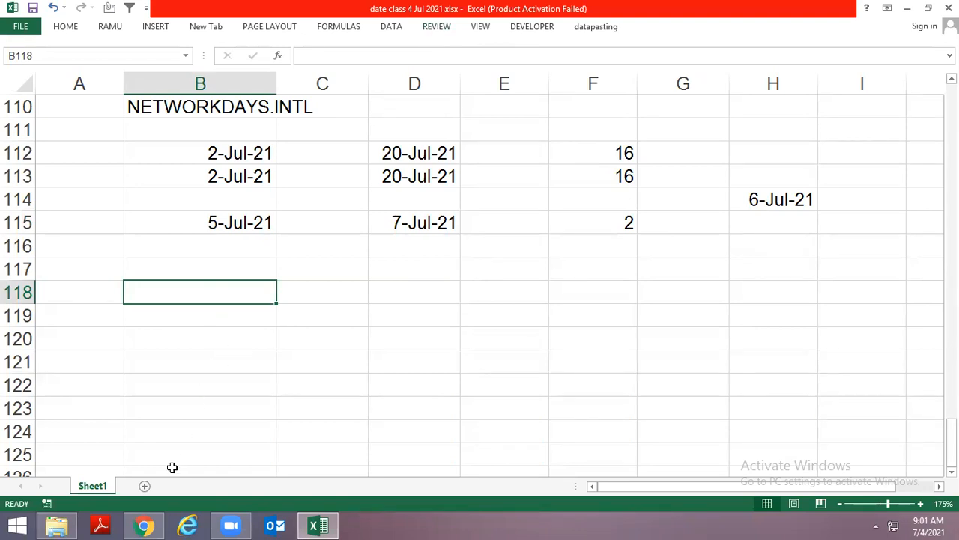
Check the open student chat in WhatsApp Web for a reply and switch back to the Excel workbook
left_click(144, 526)
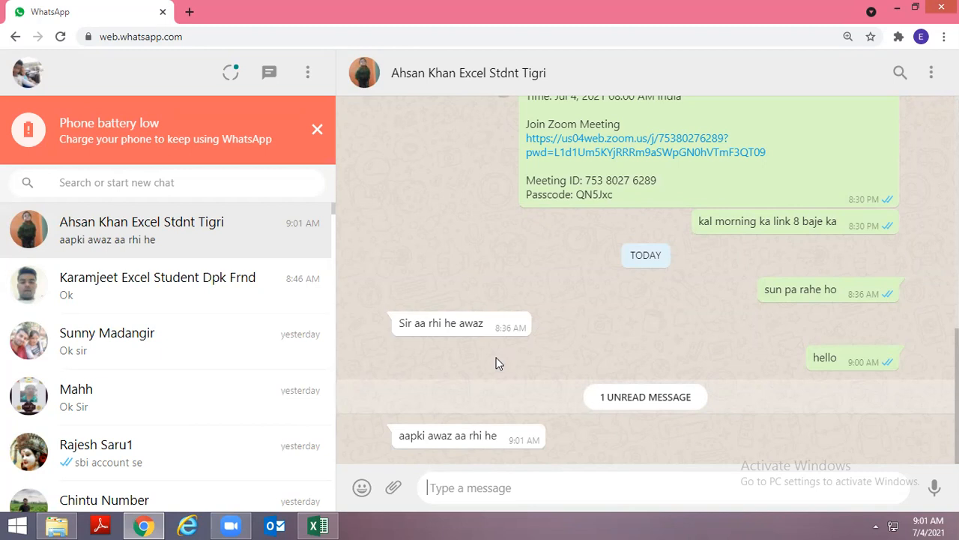
key("alt+Tab")
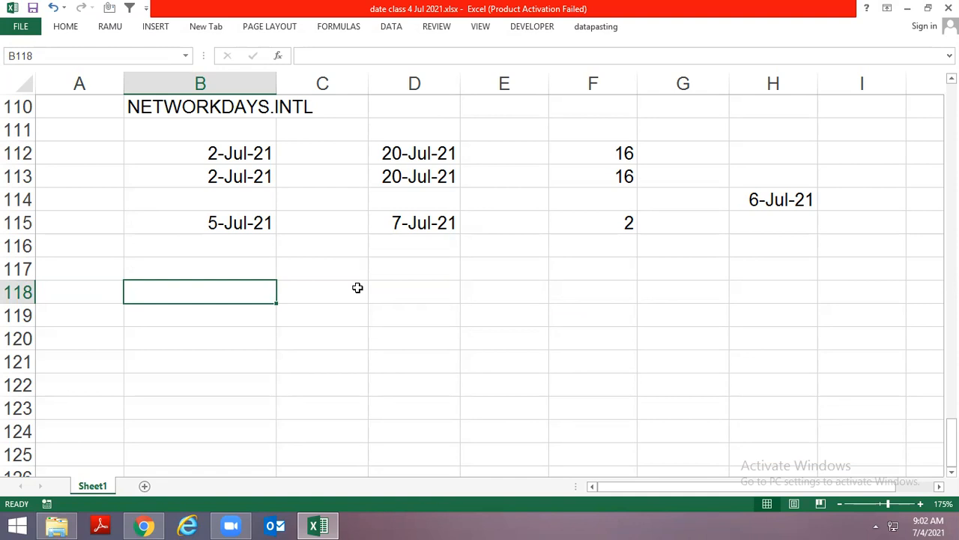
Start a NETWORKDAYS formula in D105 to show the function's arguments, and cancel it without entering anything
key("Up")
key("Up")
key("Up")
key("Up")
key("Up")
key("Up")
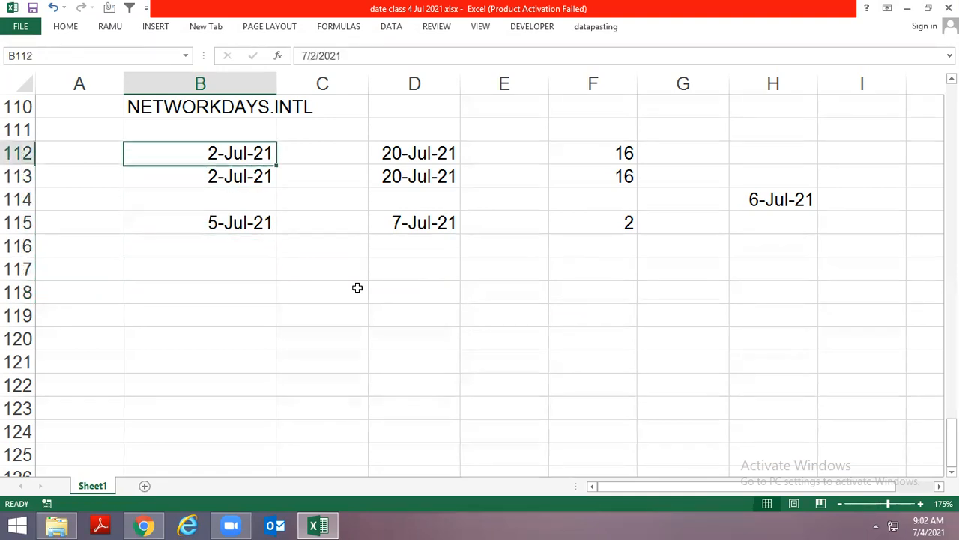
key("Up")
key("Up")
key("Up")
key("Up")
key("Up")
key("Up")
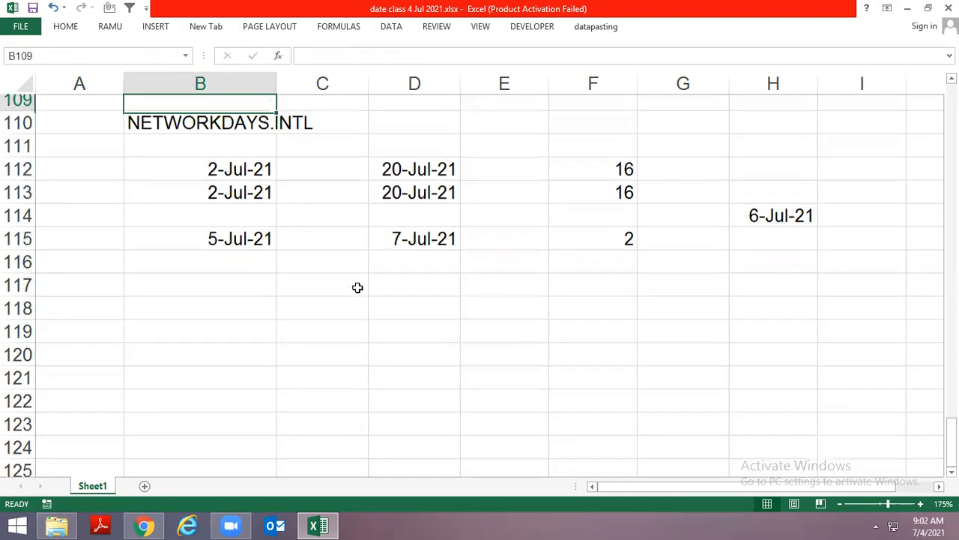
key("Down")
key("Down")
key("Right")
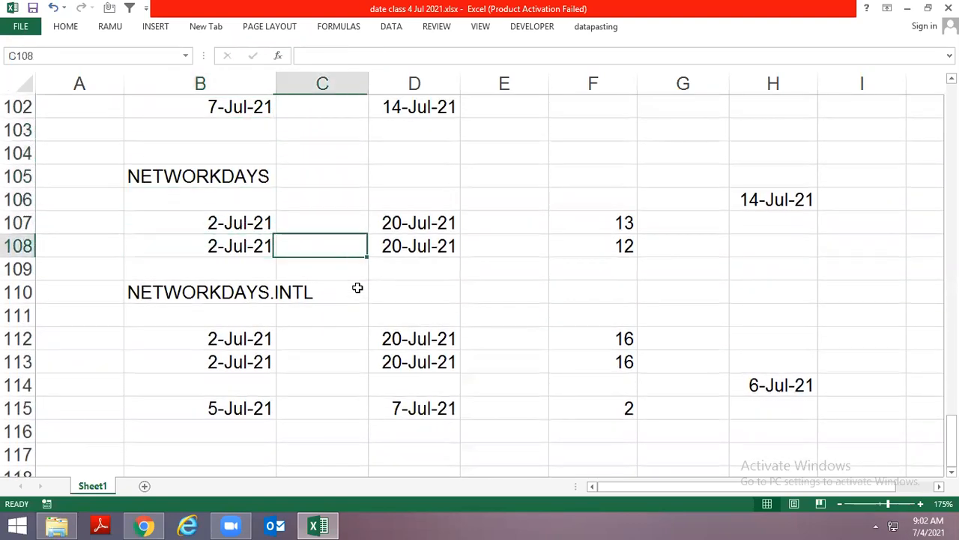
key("Right")
key("Up")
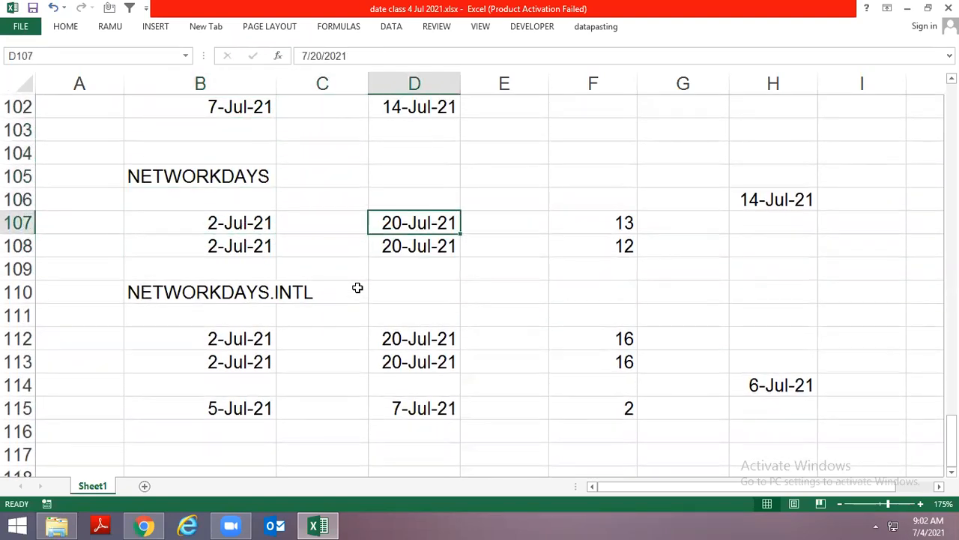
key("Up")
key("Up")
type("=ne")
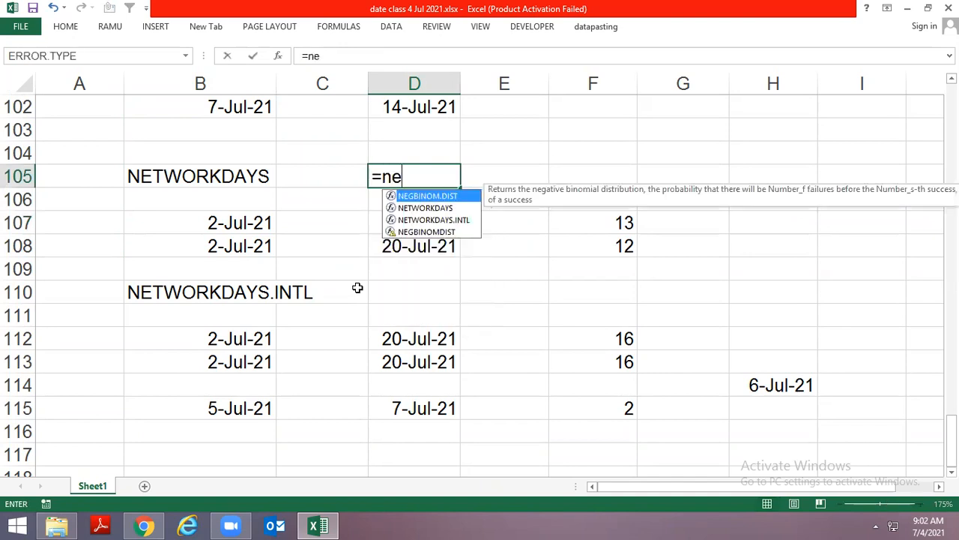
key("Down")
key("Tab")
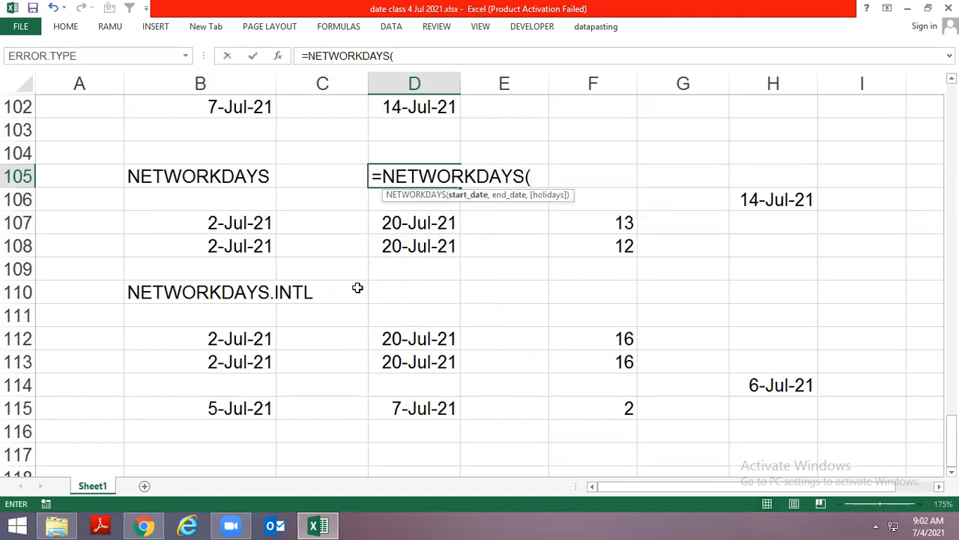
key("Escape")
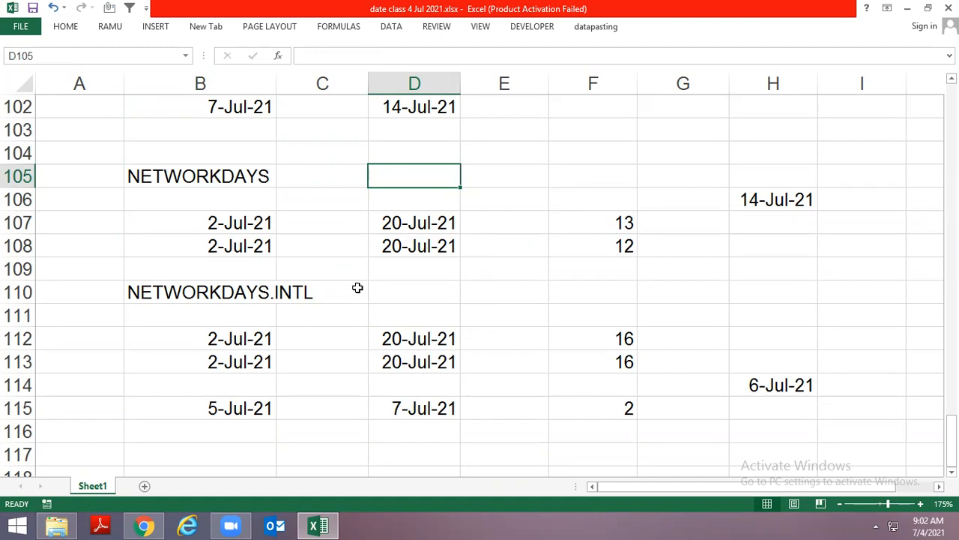
Enter 2010 in A110, beside the NETWORKDAYS.INTL heading
key("Down")
key("Down")
key("Down")
key("Down")
key("Down")
key("Left")
key("Left")
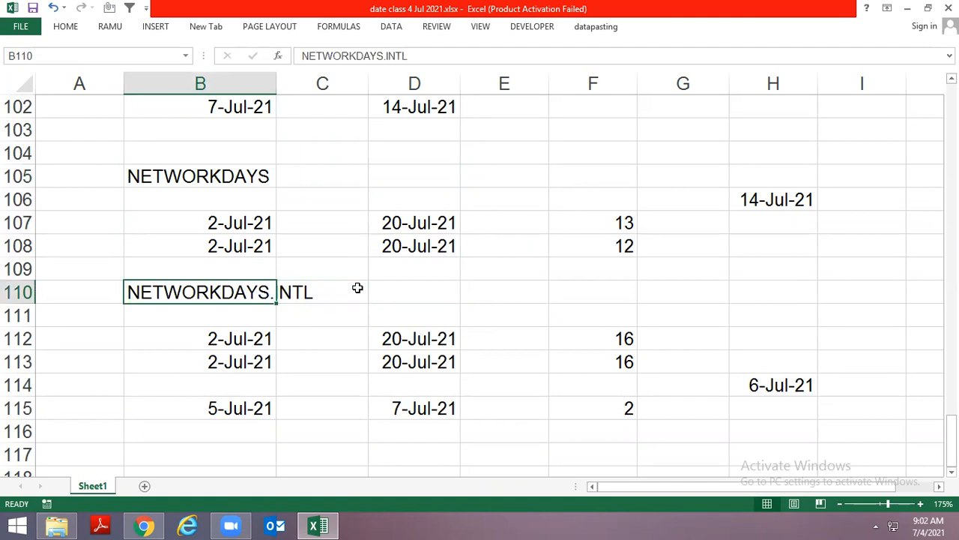
key("Down")
key("Up")
key("Left")
type("2010")
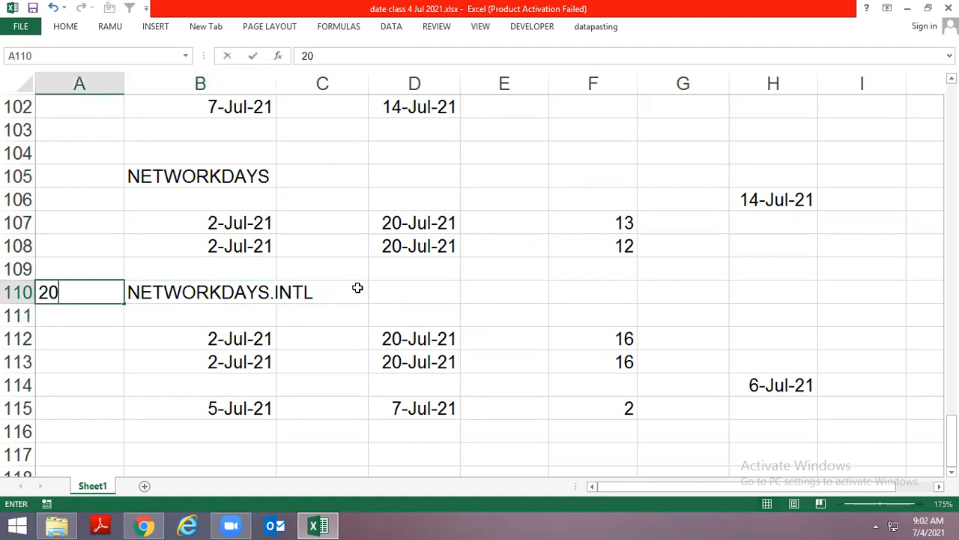
key("Return")
key("Up")
key("Right")
key("Down")
key("Down")
key("Down")
key("Down")
key("Down")
key("Down")
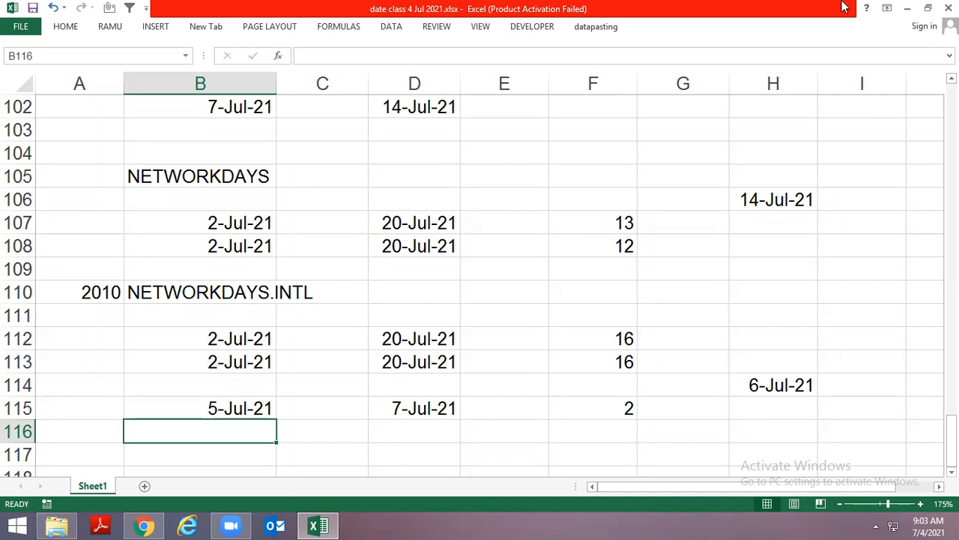
Start a NETWORKDAYS.INTL formula in B121 to show its weekend and holidays arguments, and cancel it without entering anything
left_click(757, 200)
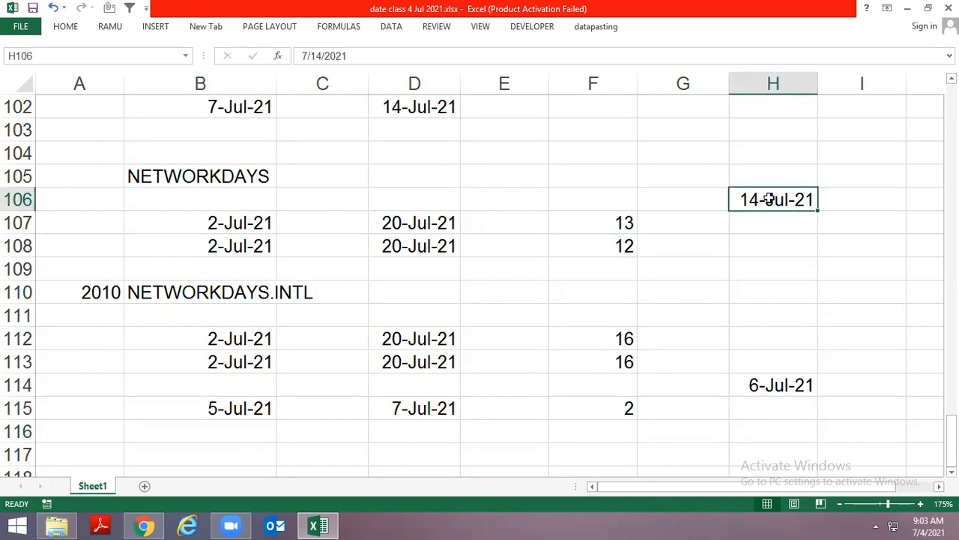
scroll(476, 280, "down", 4)
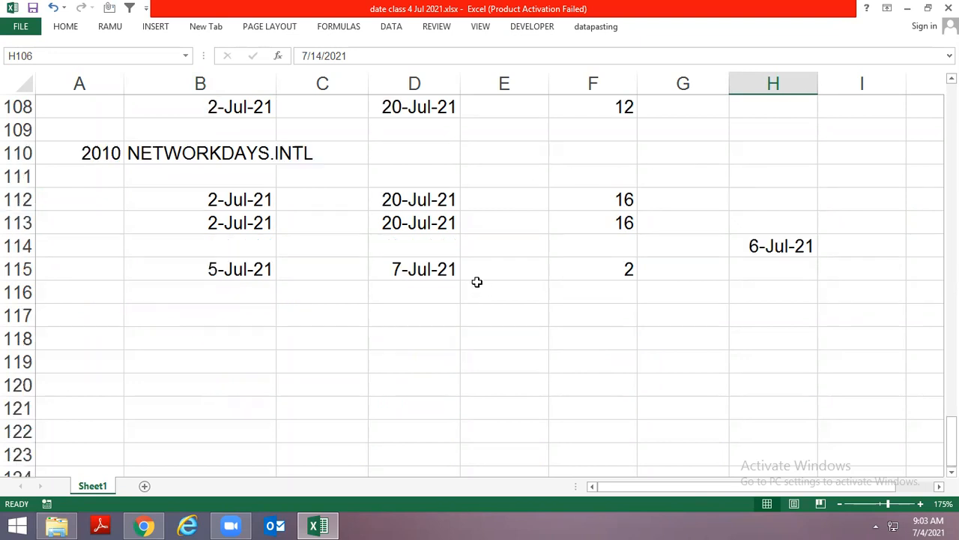
left_click(245, 262)
type("=net")
key("Down")
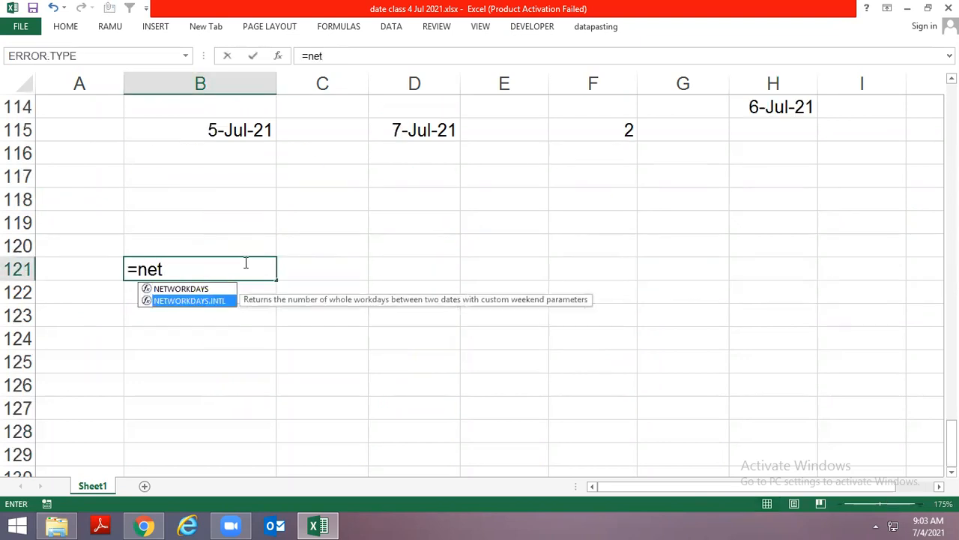
key("Tab")
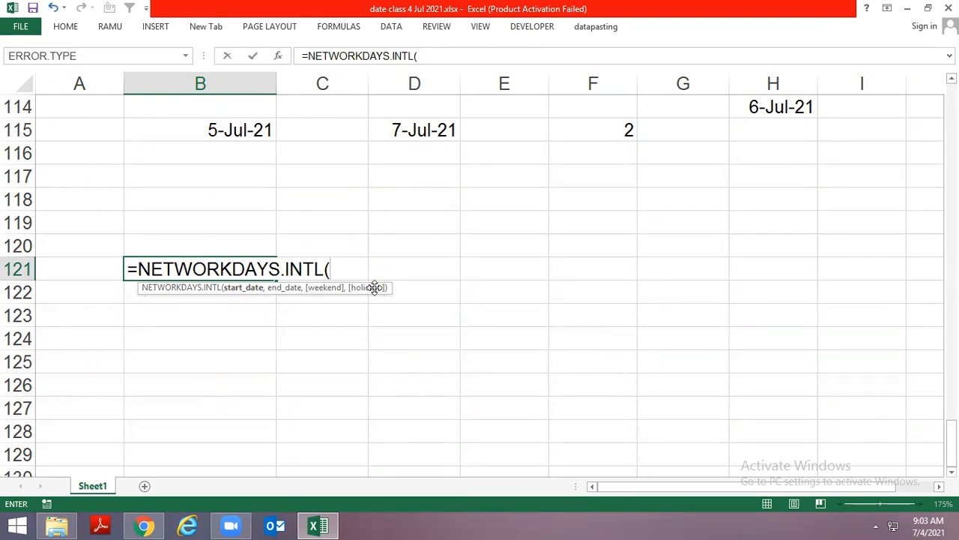
key("Escape")
scroll(625, 297, "up", 1)
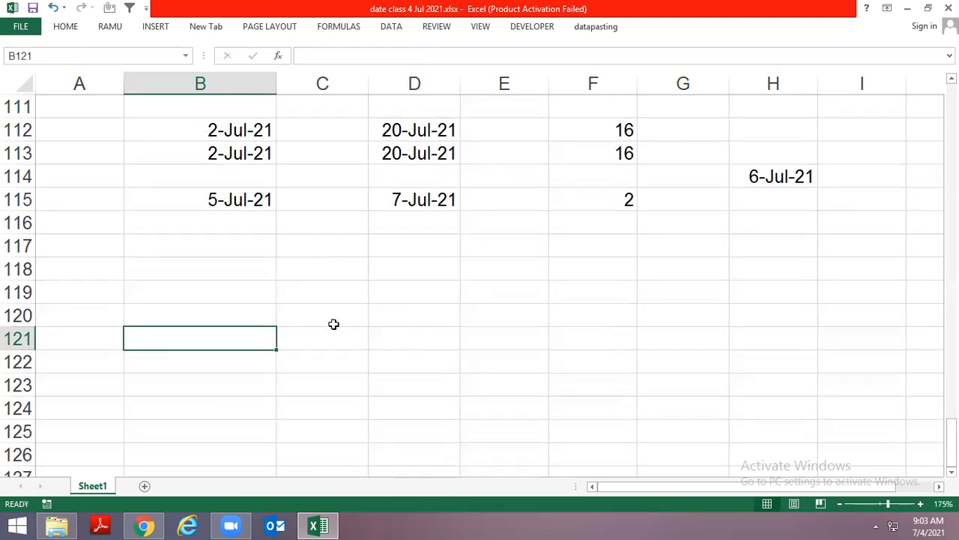
left_click(254, 289)
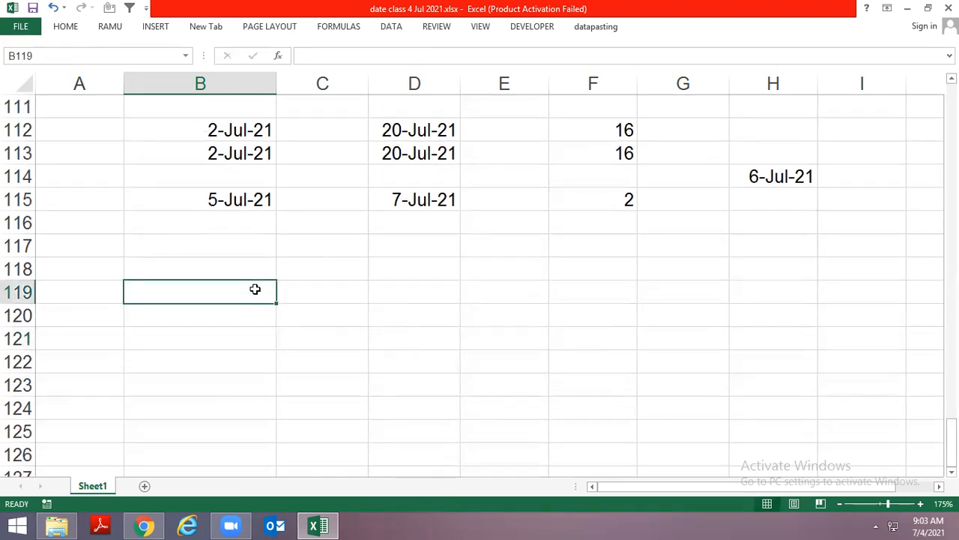
scroll(698, 154, "up", 1)
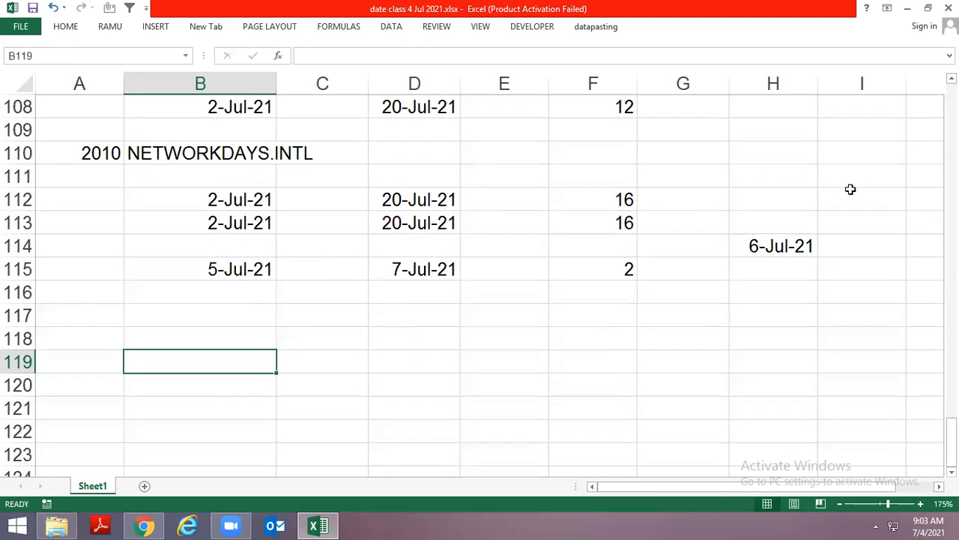
scroll(850, 188, "down", 1)
left_click_drag(809, 175, 811, 266)
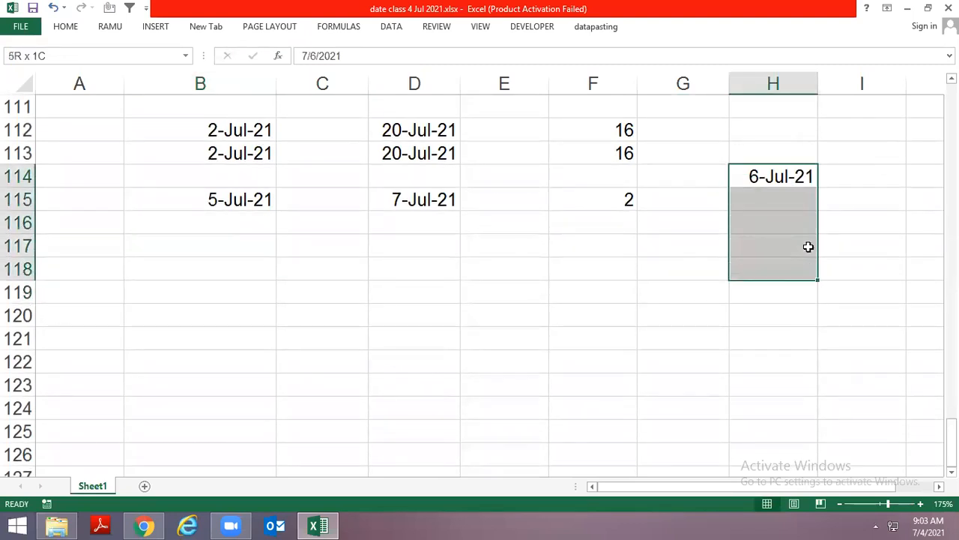
scroll(812, 224, "down", 1)
left_click(784, 146)
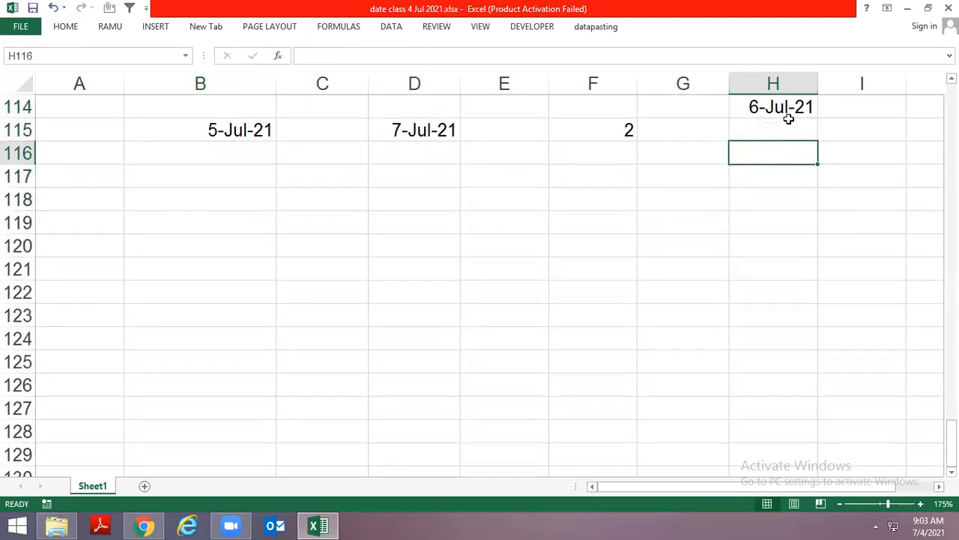
left_click(790, 123)
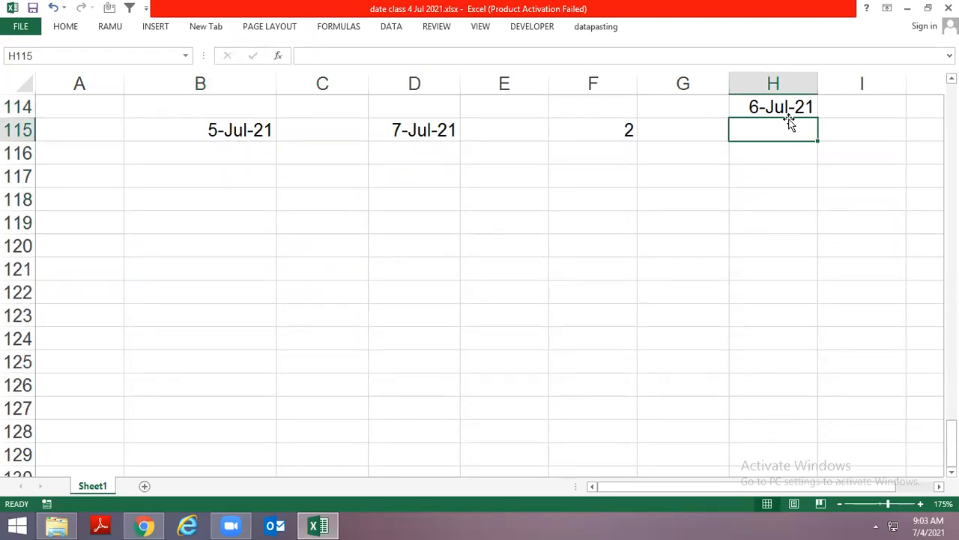
scroll(354, 245, "up", 1)
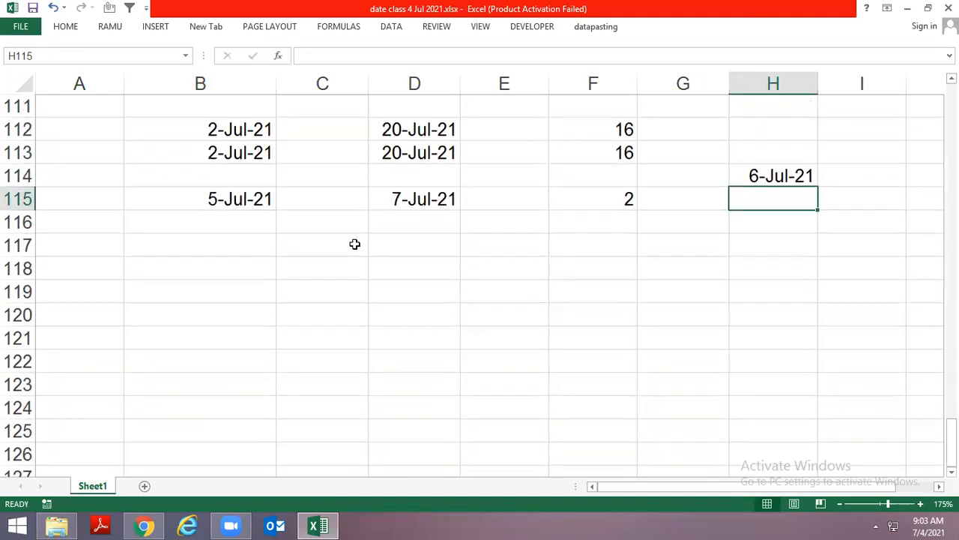
left_click(330, 247)
left_click(241, 262)
left_click(312, 241)
left_click(249, 241)
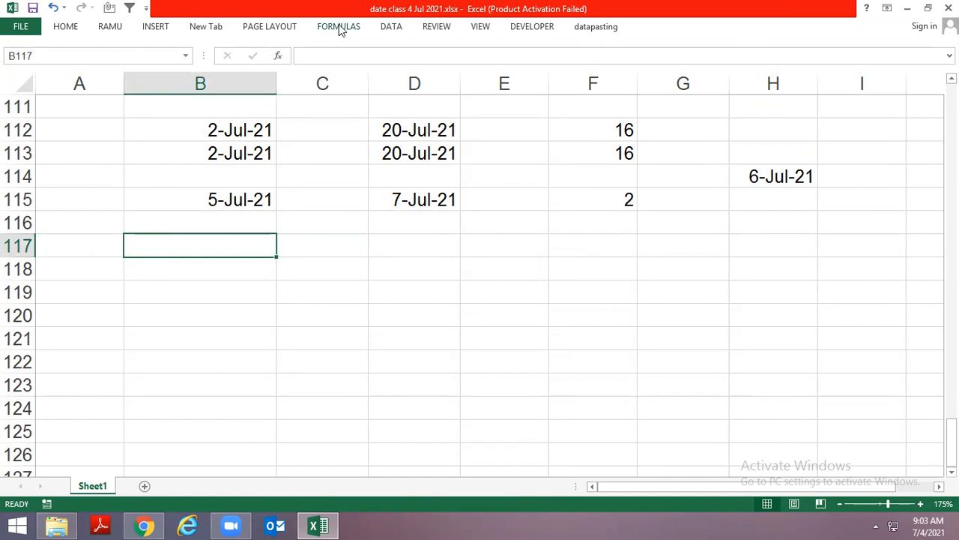
Shrink the workbook to a smaller window, reposition it, and review the list of Date & Time functions
left_click(339, 27)
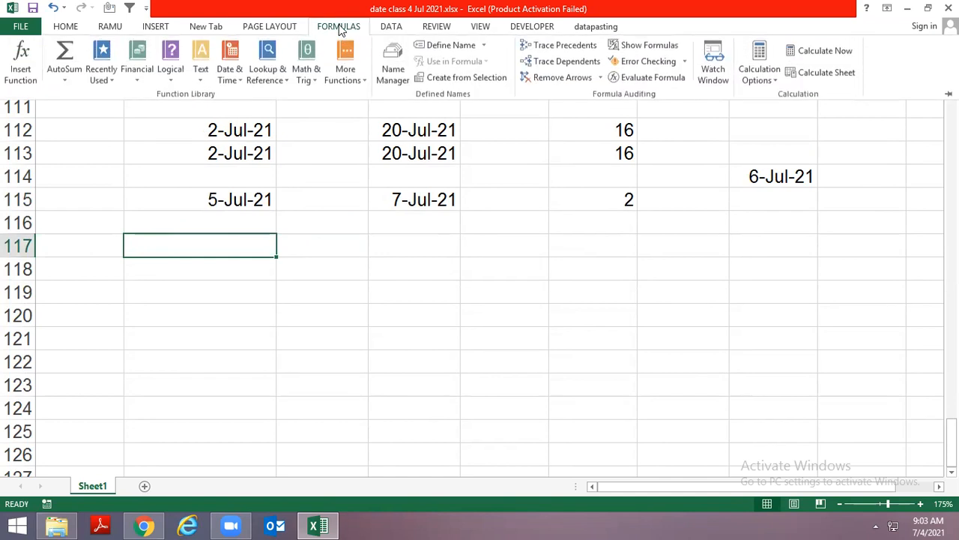
left_click(232, 76)
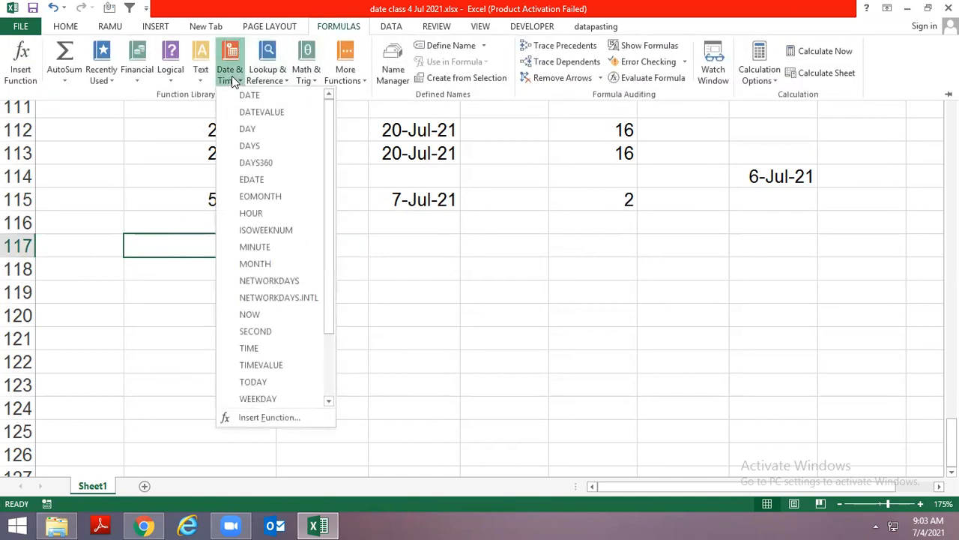
double_click(445, 6)
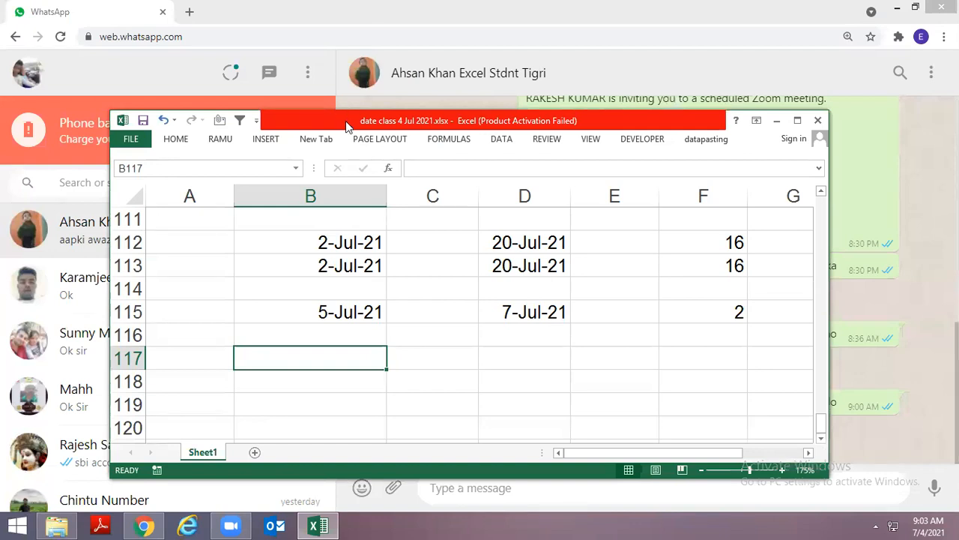
left_click_drag(346, 121, 273, 16)
left_click(375, 35)
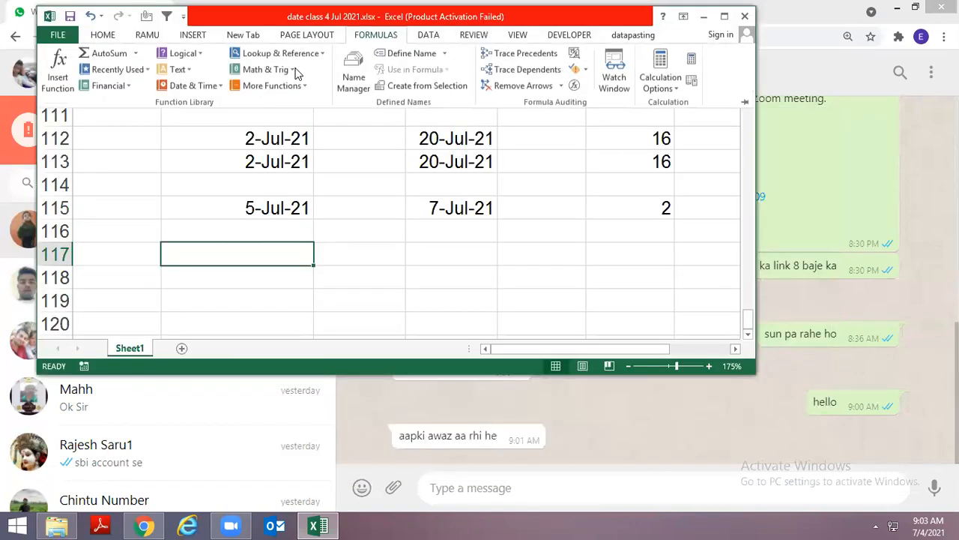
left_click(203, 90)
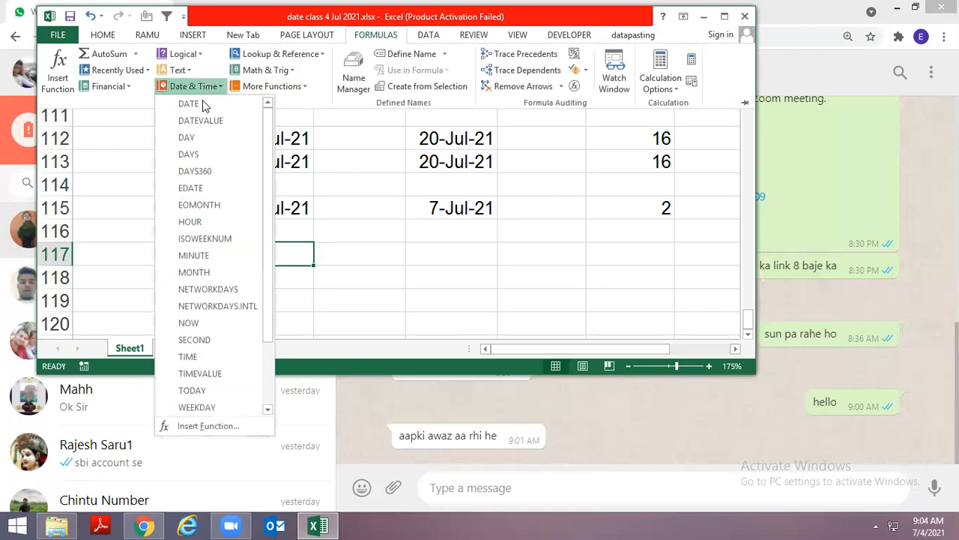
left_click_drag(386, 15, 440, 74)
left_click(411, 93)
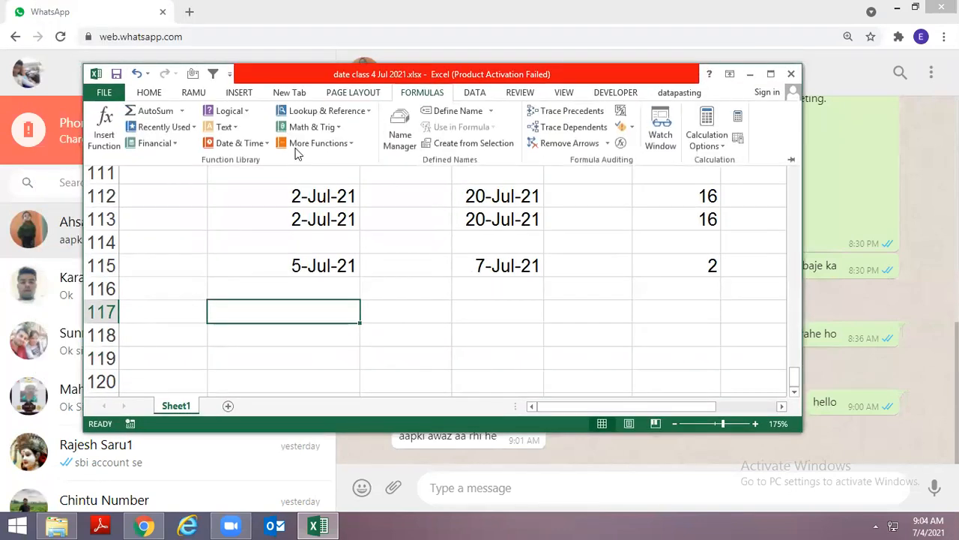
left_click(241, 144)
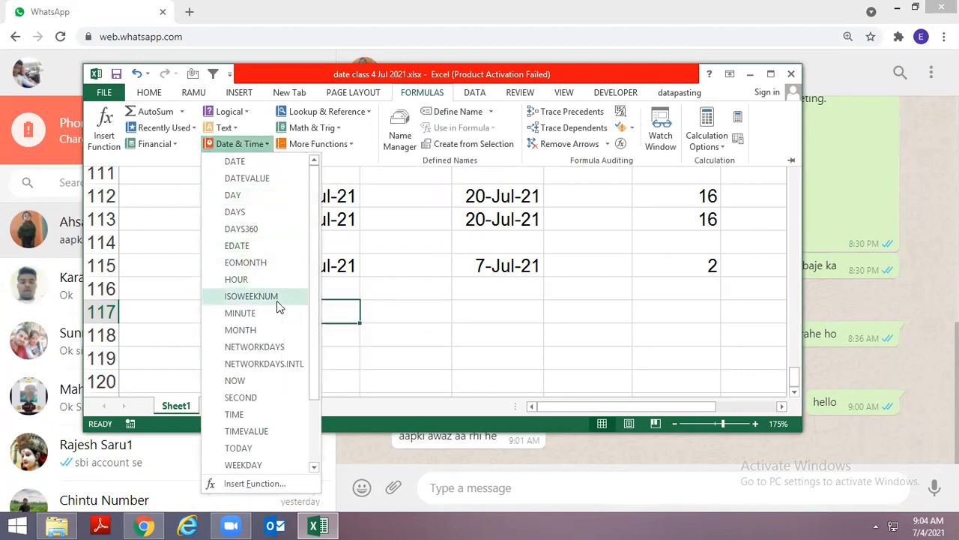
Switch to File Explorer, open date help.xlsx, and display its WeekNum and ISOWeekNum sheet
key("alt+Tab")
key("alt+Tab")
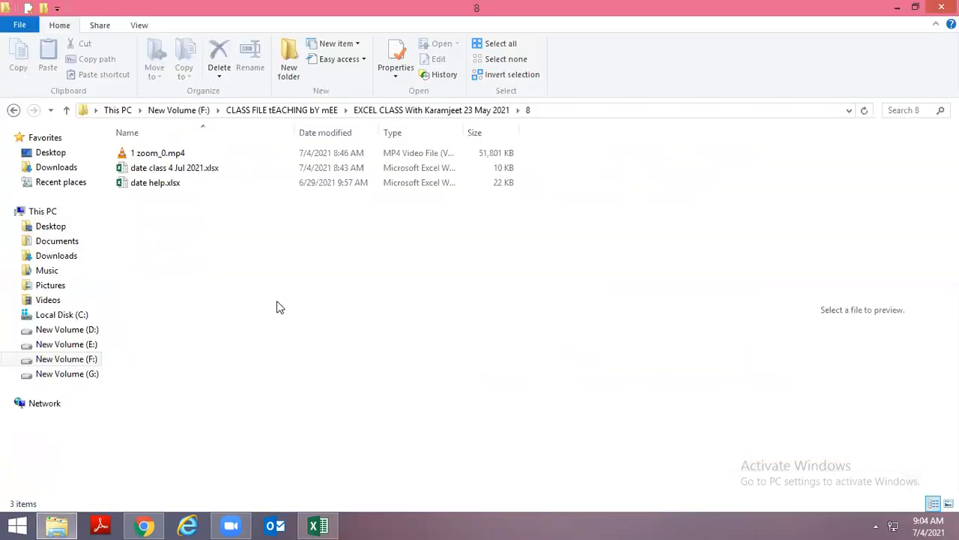
key("Down")
key("Down")
key("Return")
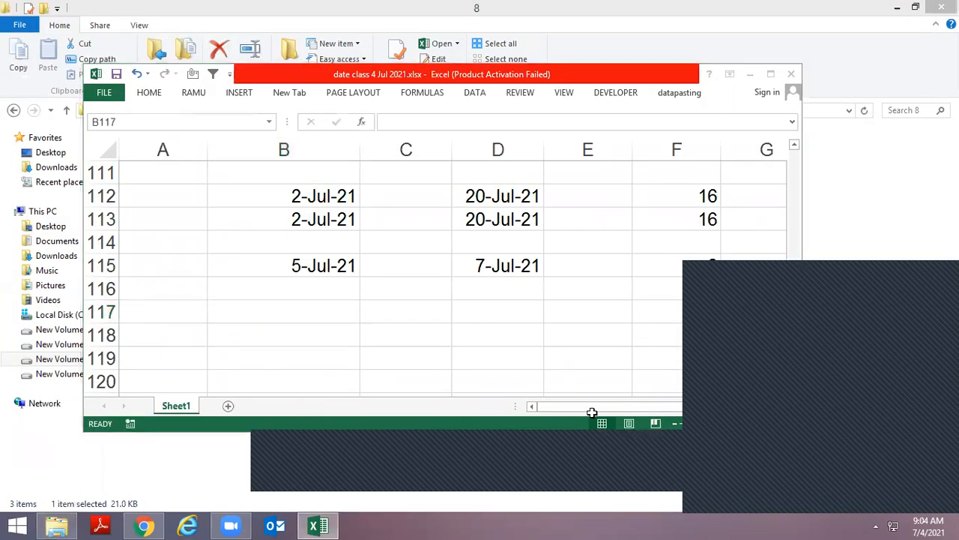
scroll(325, 418, "down", 5)
scroll(324, 418, "down", 10)
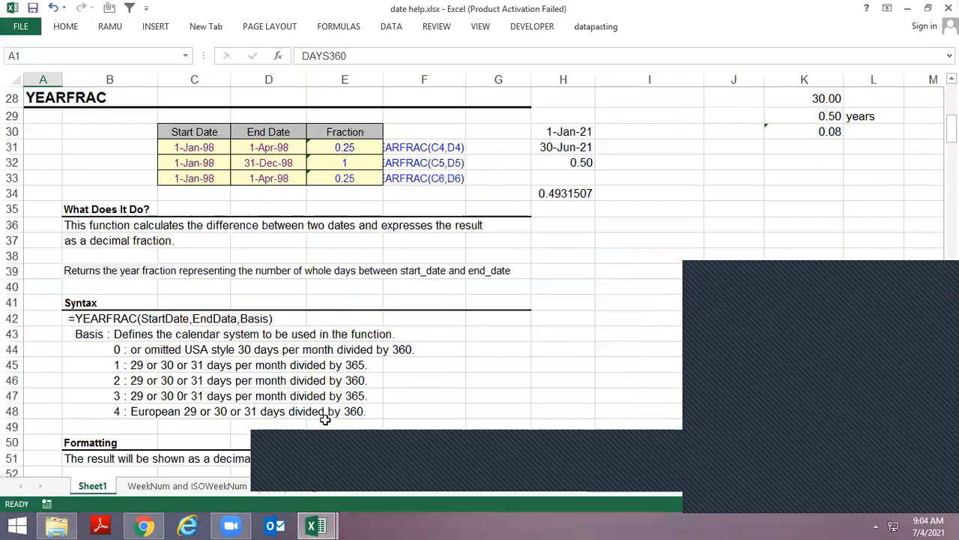
left_click(188, 490)
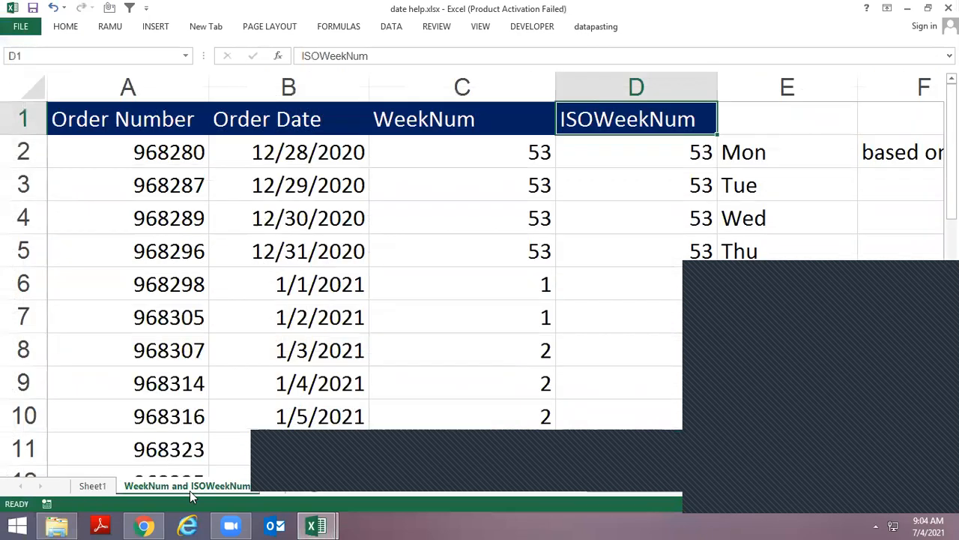
Examine the sheet's week number columns and inspect the WEEKNUM formula in C2 without changing it
key("ctrl+Page_Down")
key("Up")
key("Up")
key("Up")
key("ctrl+Page_Up")
key("Down")
key("Down")
key("Right")
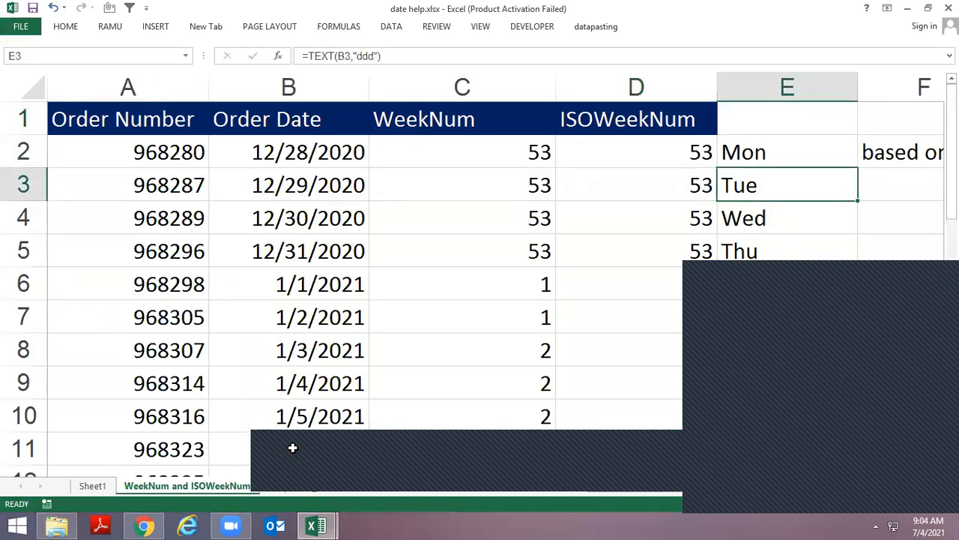
key("Up")
key("Up")
key("Left")
key("Left")
key("Down")
key("Down")
key("Up")
key("F2")
key("Escape")
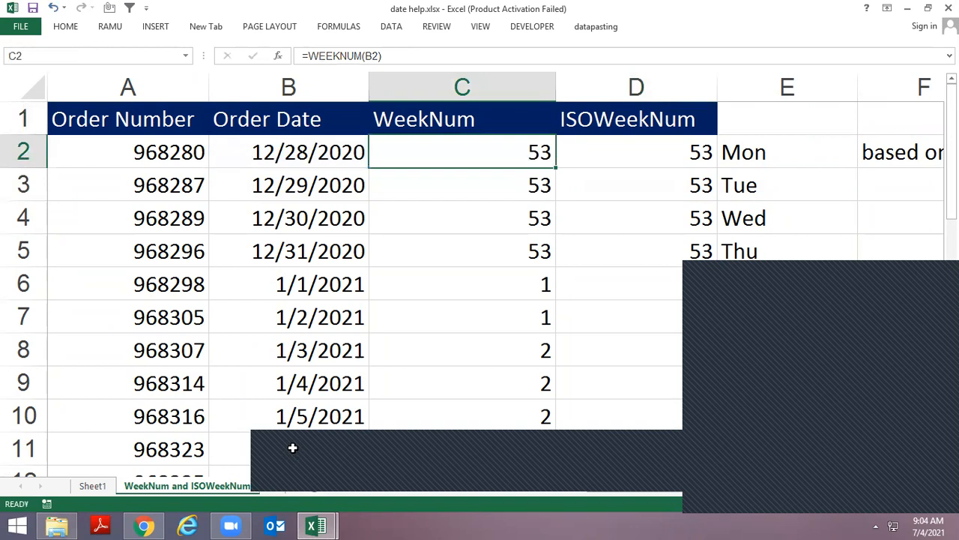
Examine the ISOWEEKNUM formula in D2 and the note in F2 about which day weeks begin on
key("Right")
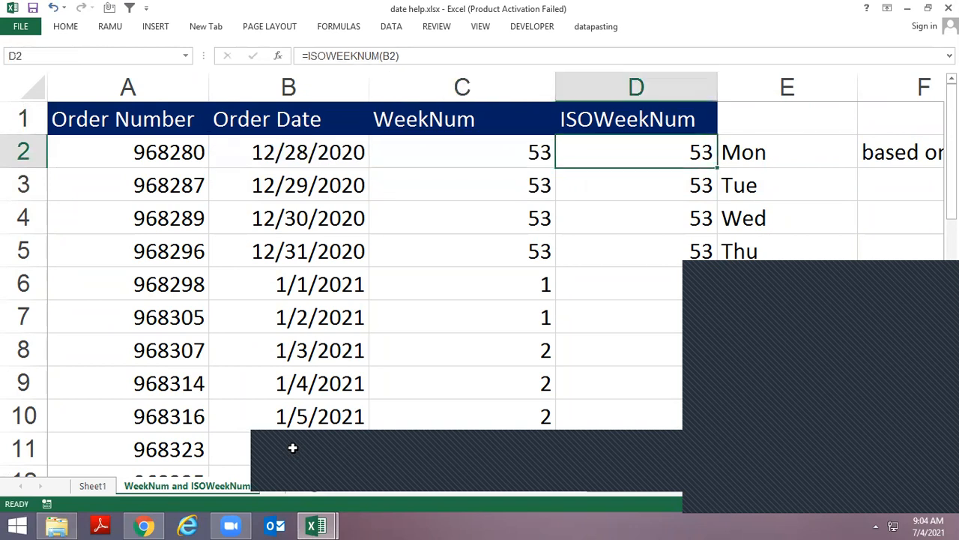
key("Right")
key("Right")
key("Right")
key("Right")
key("Up")
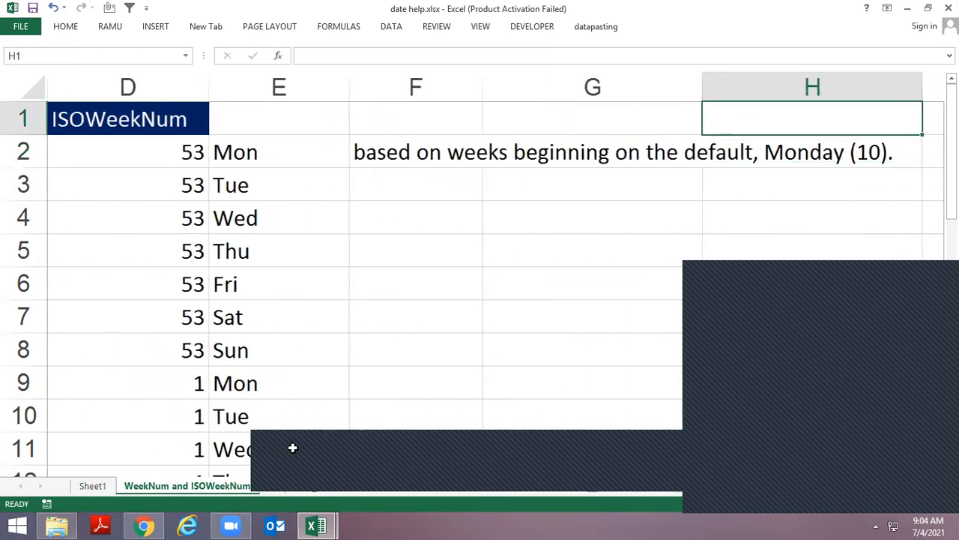
key("Left")
key("Left")
key("Left")
key("Down")
key("Right")
key("Down")
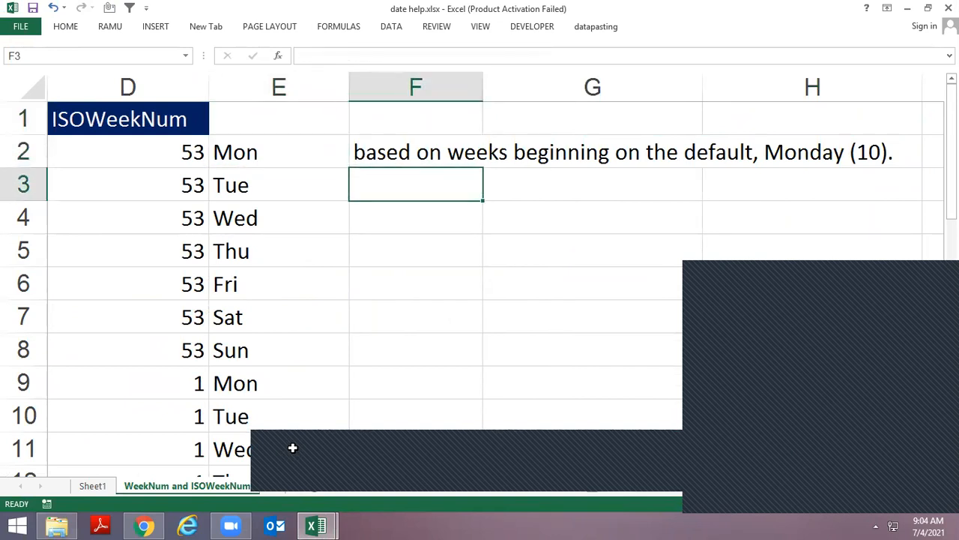
Clear all ISOWeekNum formulas below the column D header
key("Left")
key("Left")
key("Left")
key("Left")
key("Up")
key("Right")
key("Right")
key("Right")
key("Left")
key("ctrl+shift+Down")
key("Delete")
key("Up")
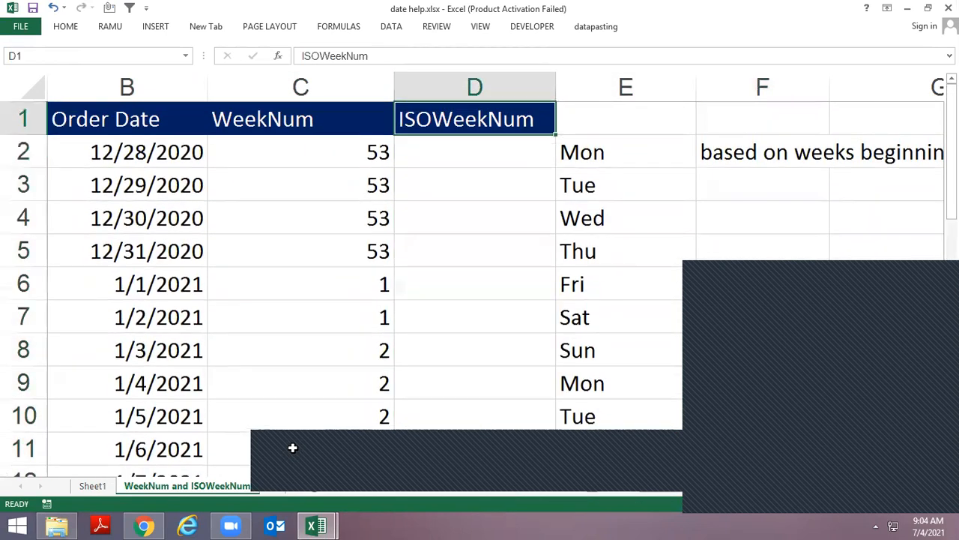
Clear all WeekNum formulas below the column C header
key("Left")
key("Down")
key("ctrl+shift+Down")
key("Delete")
key("Up")
key("Down")
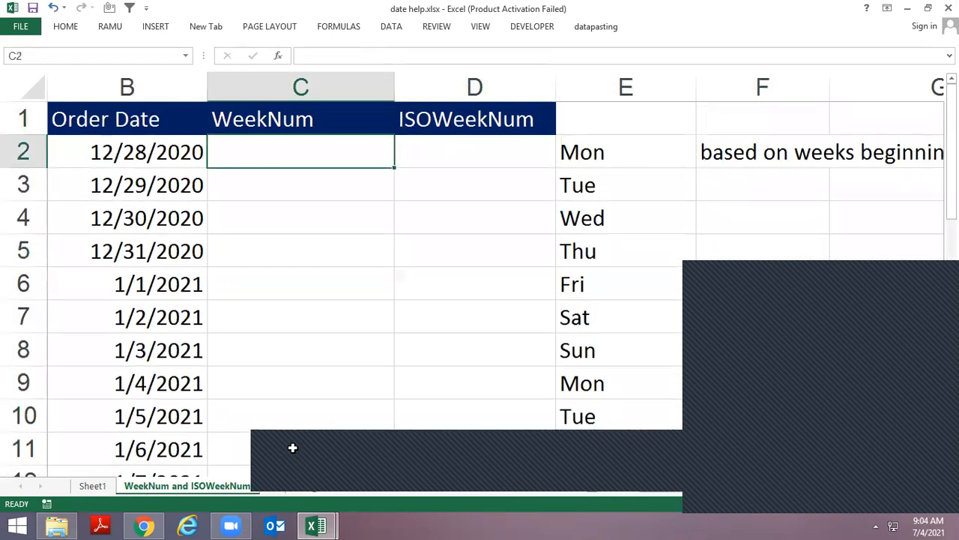
Enter =WEEKNUM(B2) in C2 to return the week number of the first order date
type("=we")
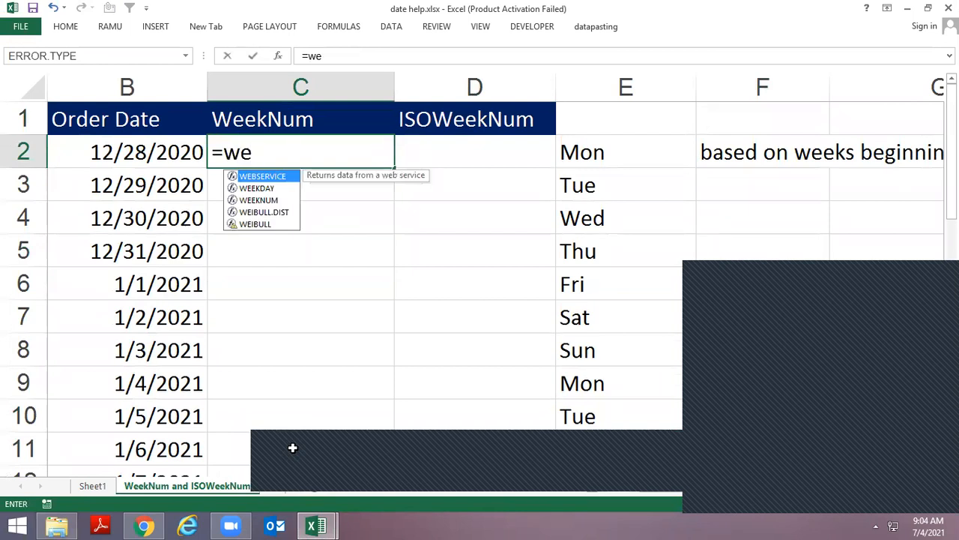
key("Down")
key("Down")
key("Tab")
key("Left")
key("Return")
Fill the WEEKNUM formula from C2 down to the last order date row
key("Left")
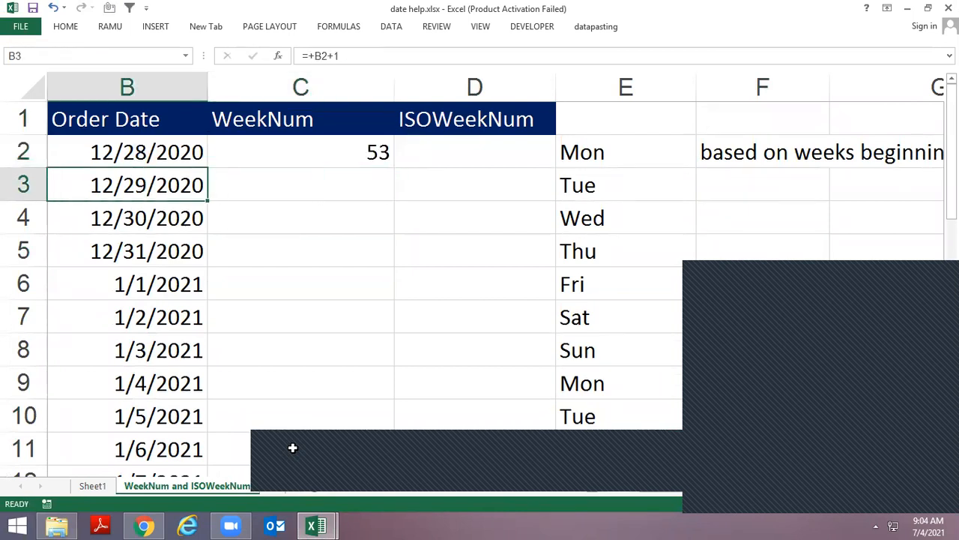
key("ctrl+Down")
key("Right")
key("ctrl+shift+Up")
key("ctrl+d")
key("ctrl+Up")
key("Down")
key("Down")
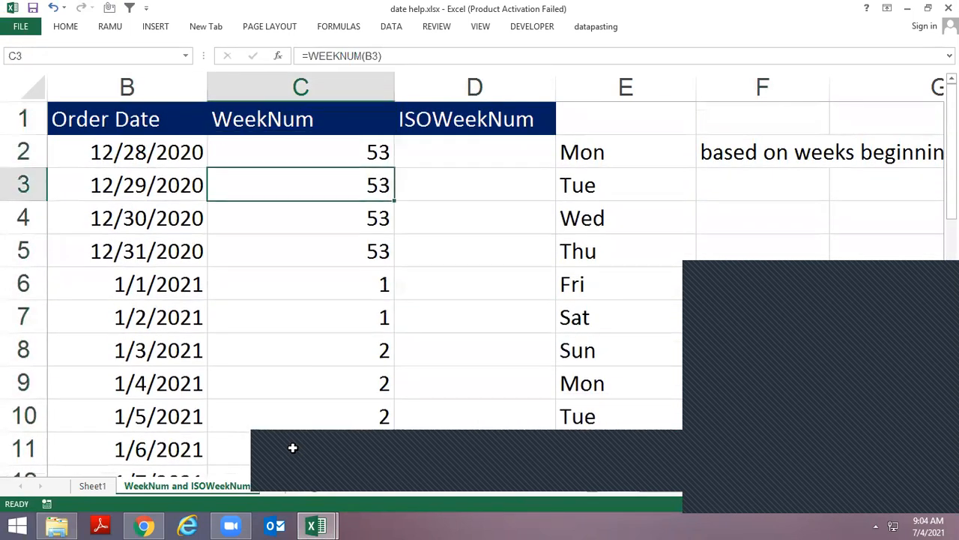
Enter =ISOWEEKNUM(B6) in D6 for the 1/1/2021 order date
key("Up")
key("Right")
key("Down")
key("Up")
key("Down")
key("Down")
key("Down")
key("Down")
key("Down")
key("Up")
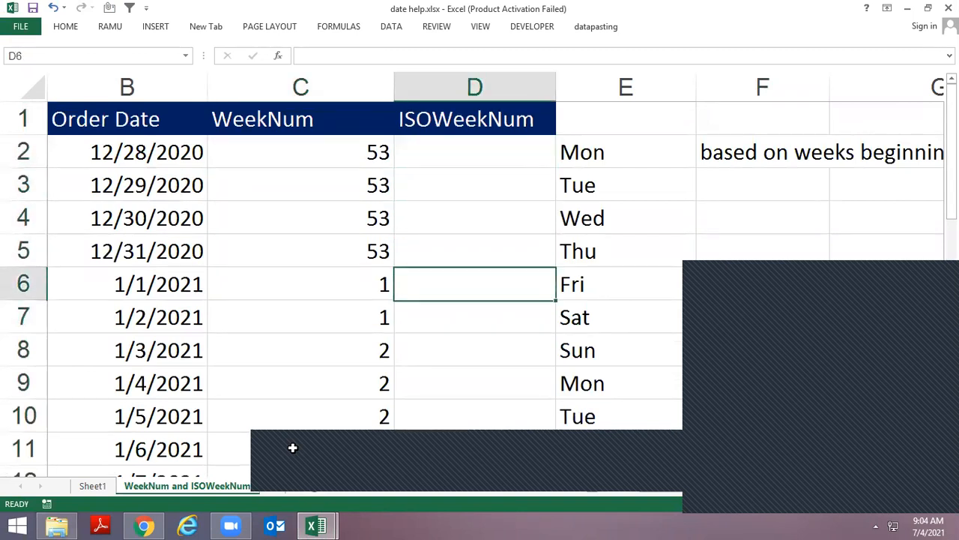
type("=ios")
key("BackSpace")
key("BackSpace")
type("so")
key("Tab")
key("Left")
key("Left")
key("ctrl+Return")
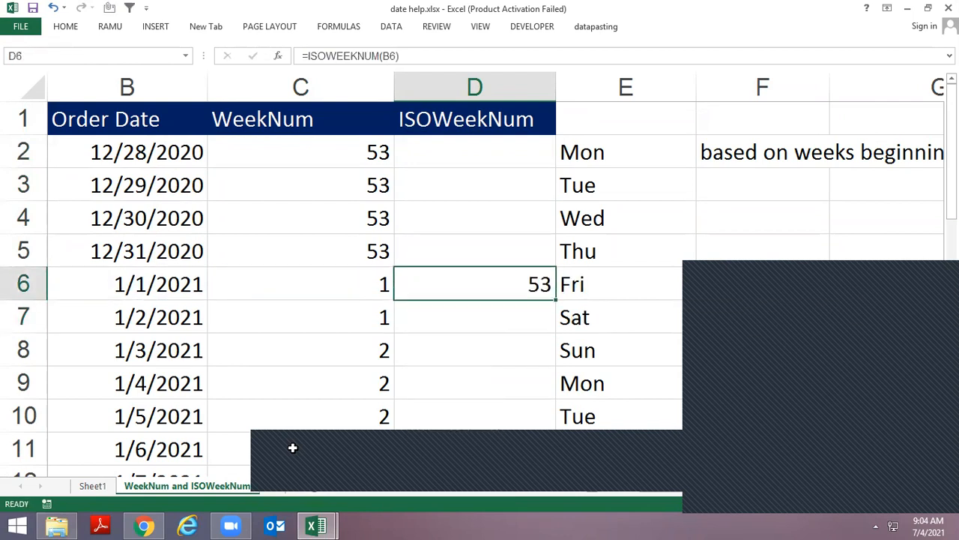
Compare the row 6 date with its week numbers and check December 2020 in the Windows calendar
key("Left")
key("Left")
key("Right")
key("Right")
left_click(928, 526)
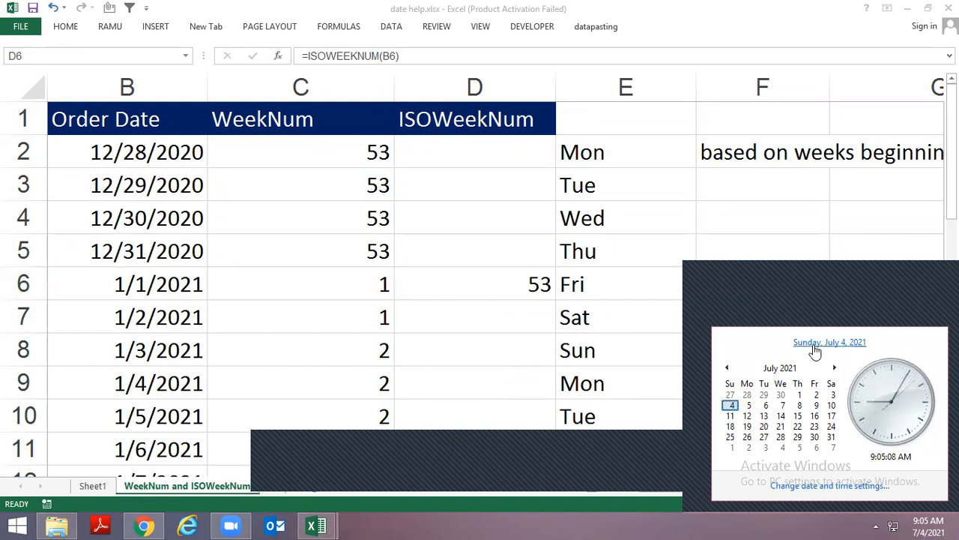
left_click(772, 372)
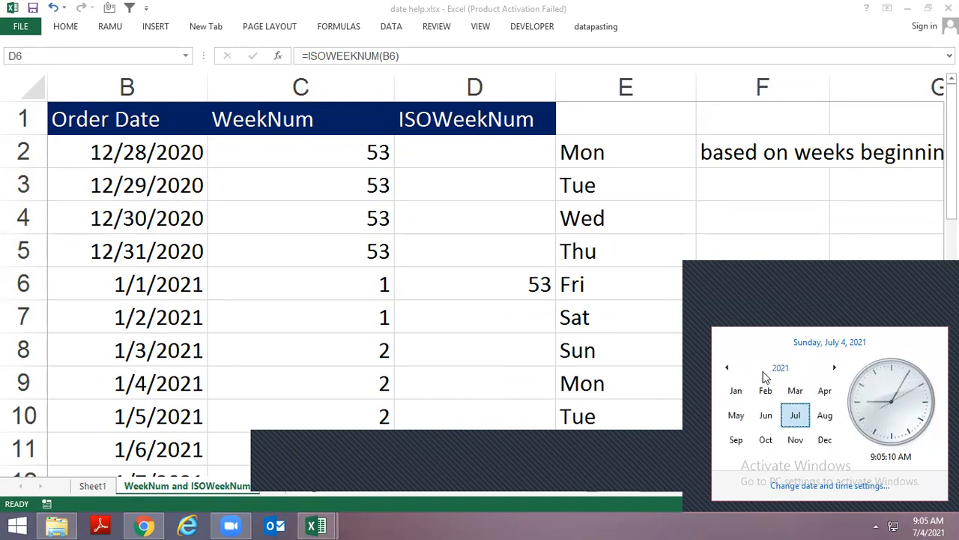
left_click(726, 367)
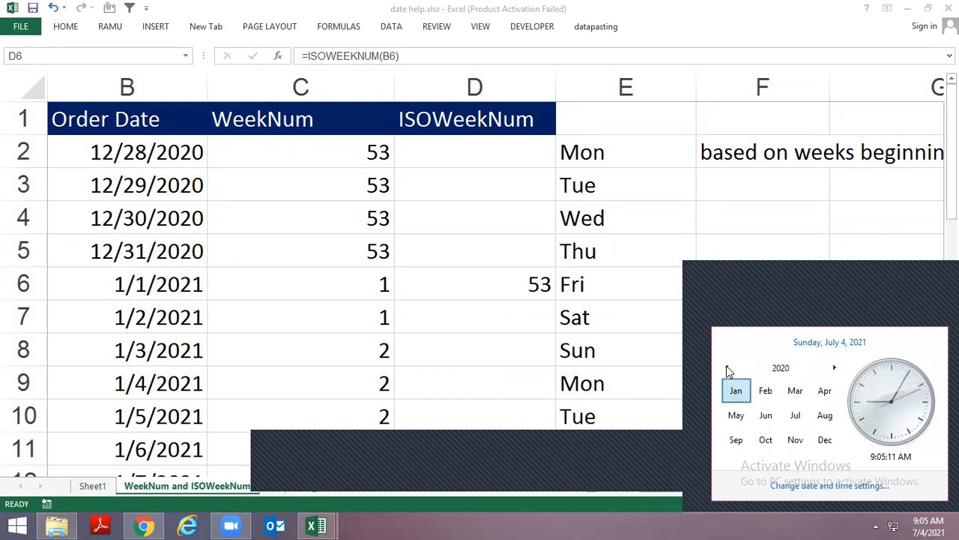
left_click(825, 440)
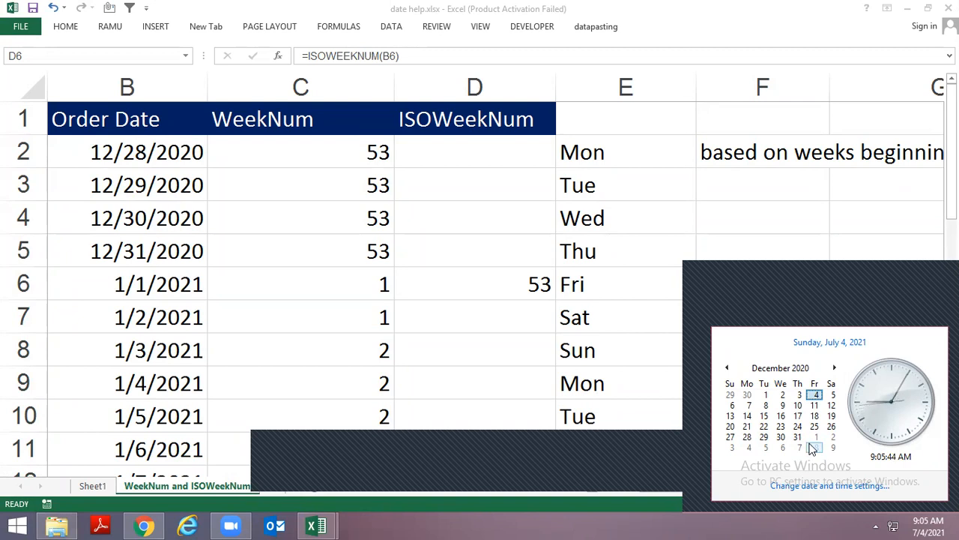
left_click(816, 391)
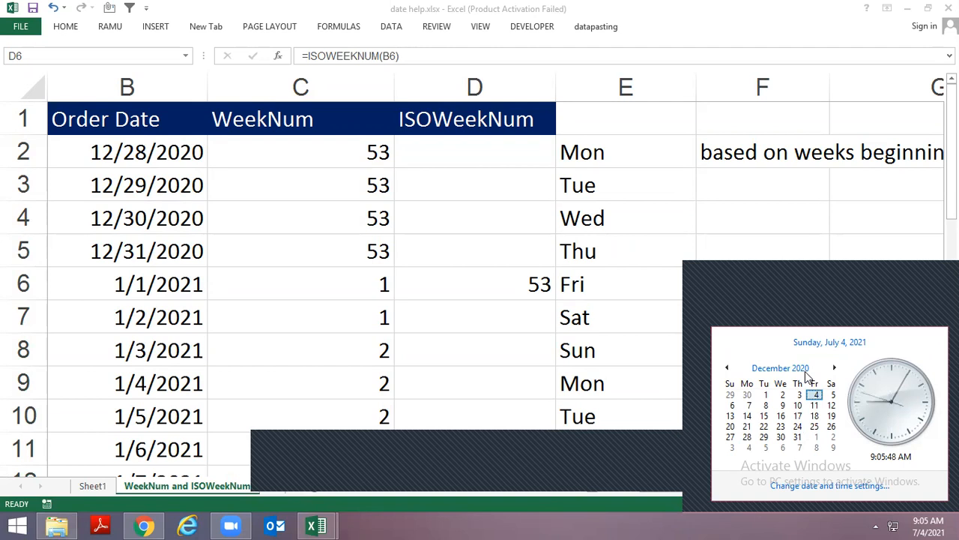
key("Escape")
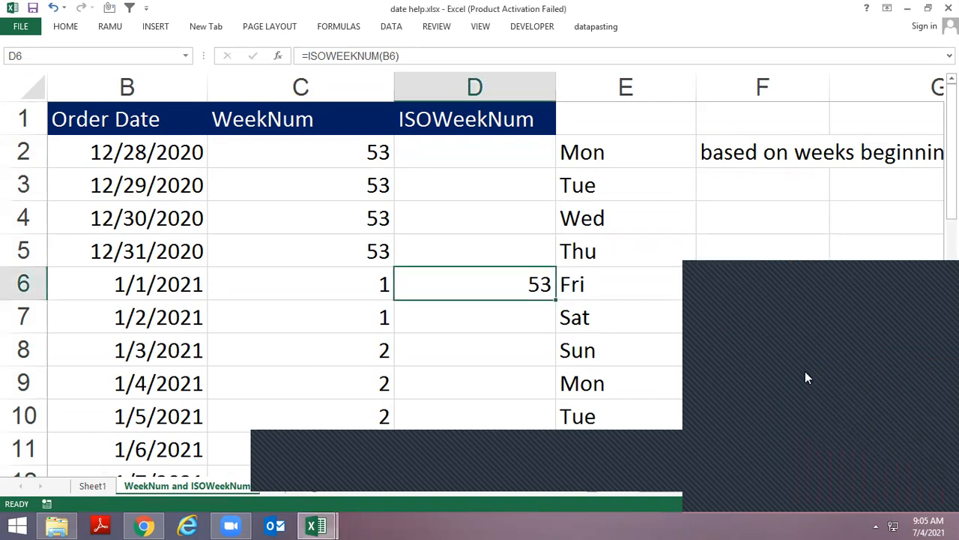
Copy the ISOWEEKNUM formula from D6 down through D9
key("Down")
key("ctrl+d")
key("Down")
key("ctrl+d")
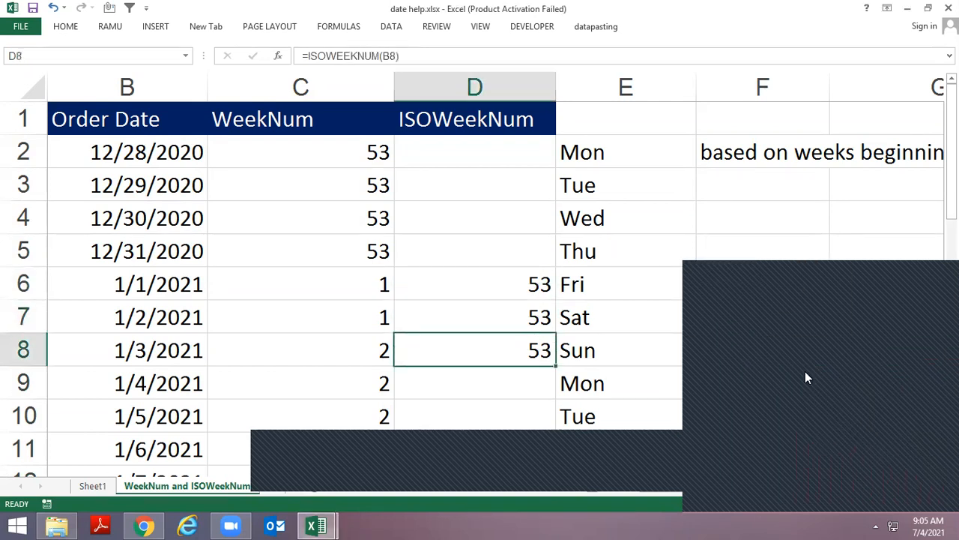
key("Down")
key("ctrl+d")
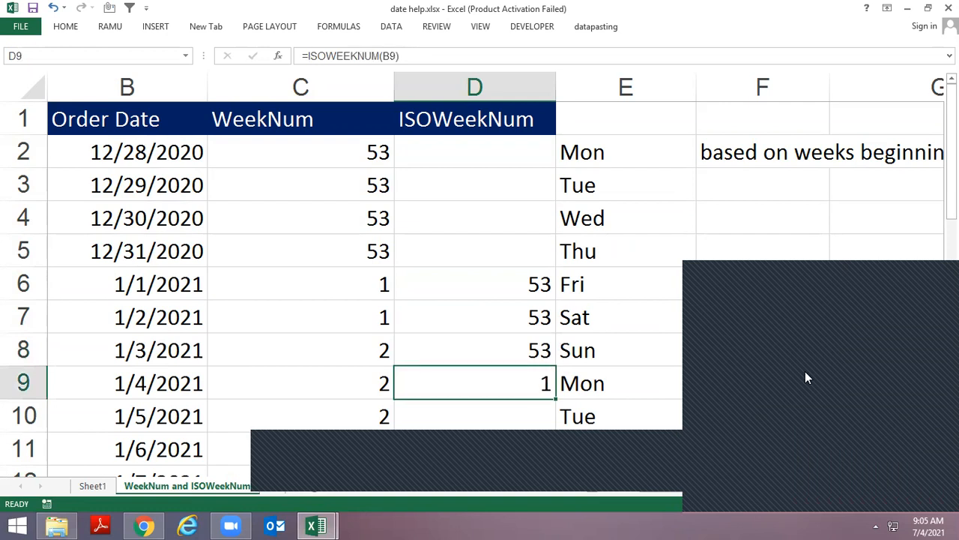
Check January 2021 in the Windows calendar to see which weekday January 4 falls on
left_click(923, 525)
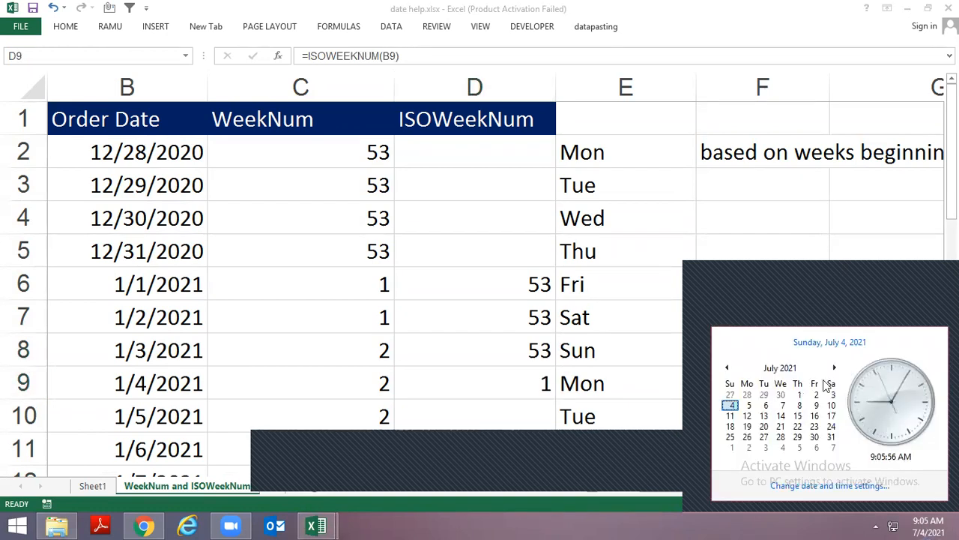
left_click(786, 369)
left_click(733, 393)
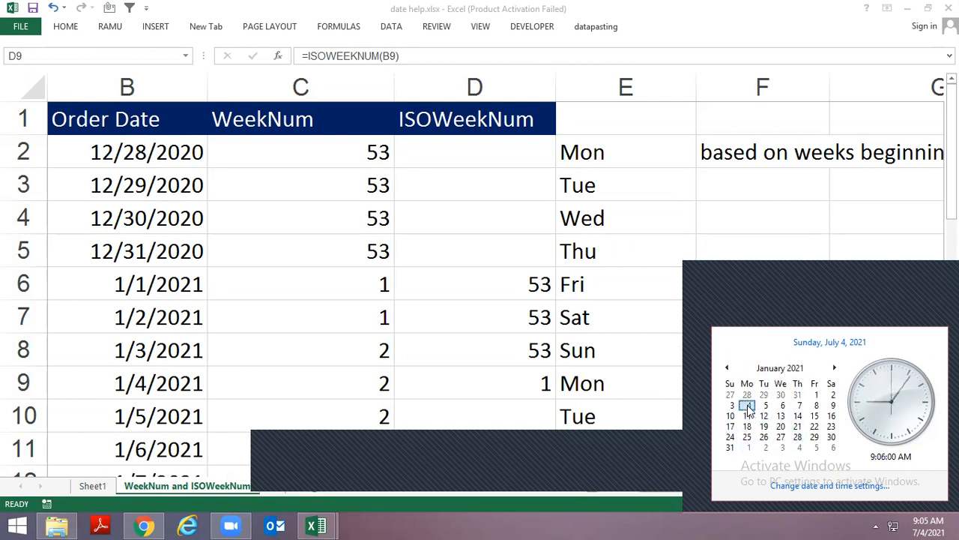
left_click(555, 397)
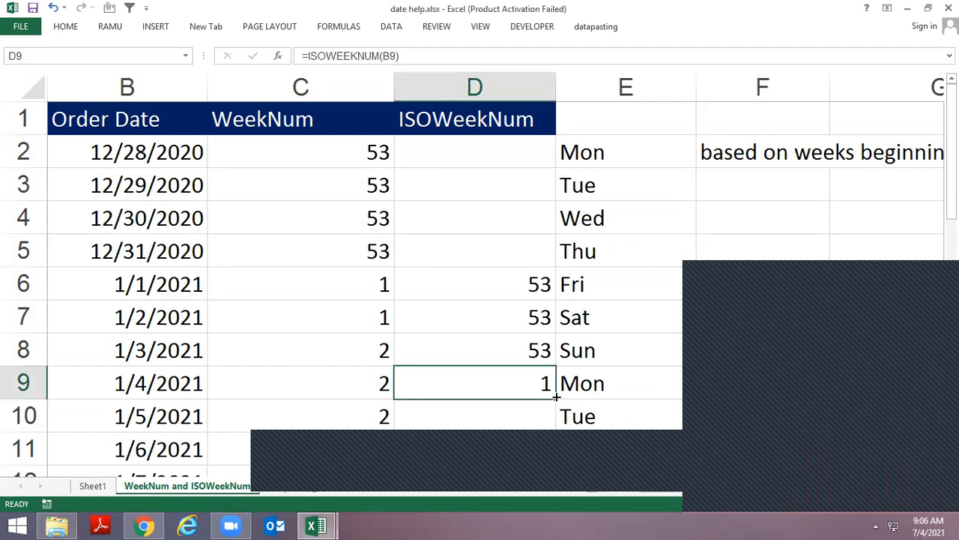
Continue the ISOWEEKNUM formula down column D through D12
key("Down")
key("ctrl+d")
key("Down")
Compare the WEEKNUM and ISOWEEKNUM values in columns C and D for the dates around the start of January 2021
key("ctrl+d")
key("Down")
key("ctrl+d")
key("ctrl+Down")
key("ctrl+Up")
key("ctrl+Up")
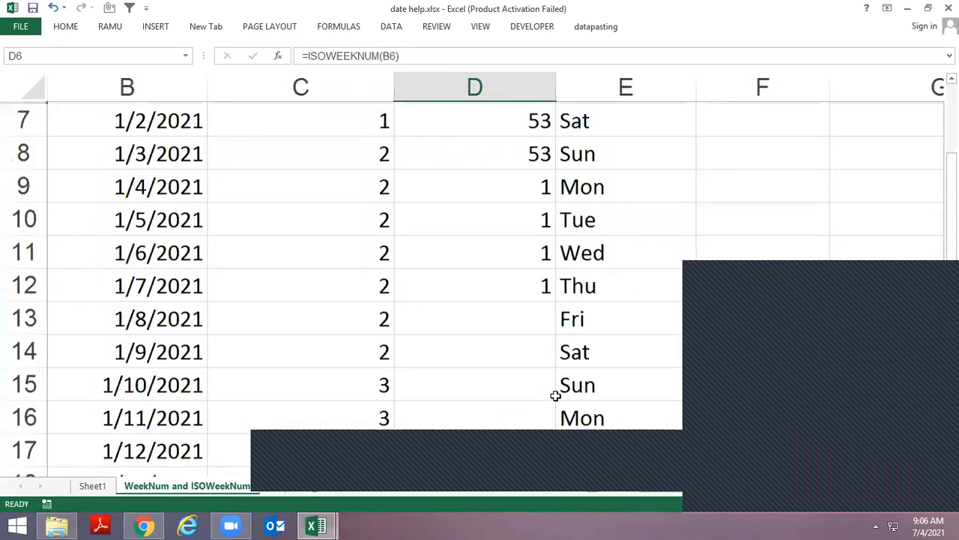
key("Down")
key("Down")
key("Down")
key("Down")
key("Down")
key("Down")
key("Down")
key("ctrl+d")
key("Down")
key("ctrl+d")
key("Up")
key("Up")
key("Up")
key("Up")
key("Up")
key("Up")
key("Up")
key("Up")
key("Up")
key("Up")
key("Up")
key("Up")
key("Down")
key("Down")
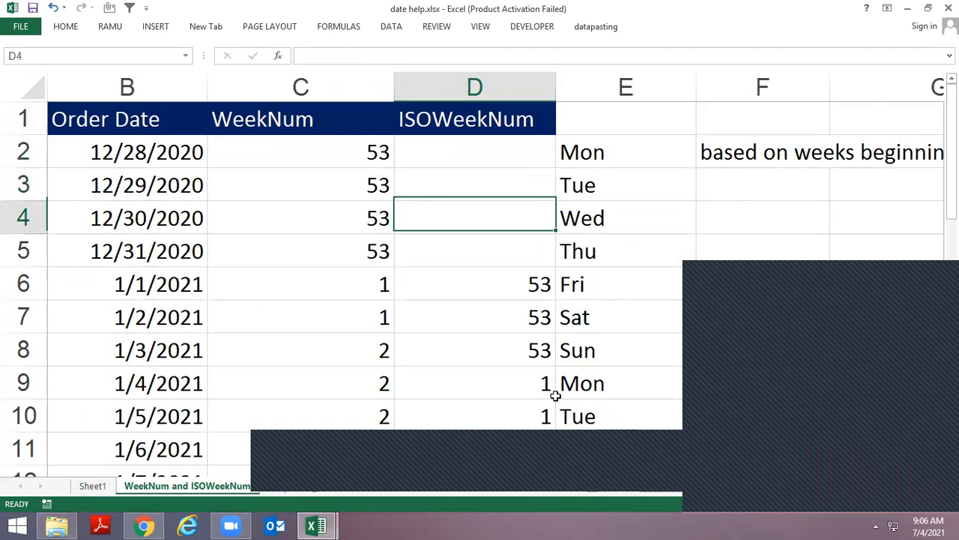
key("Down")
key("Down")
key("Down")
key("Left")
key("Right")
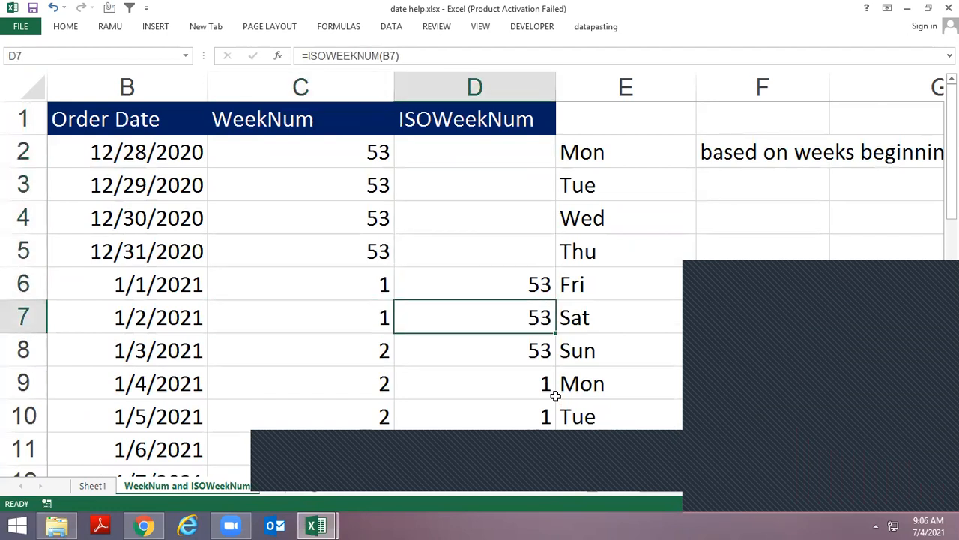
key("Left")
key("Right")
key("Left")
key("Right")
Open Sheet1 of the date help workbook and look over the DAYS360 explanation at its beginning
key("ctrl+Page_Up")
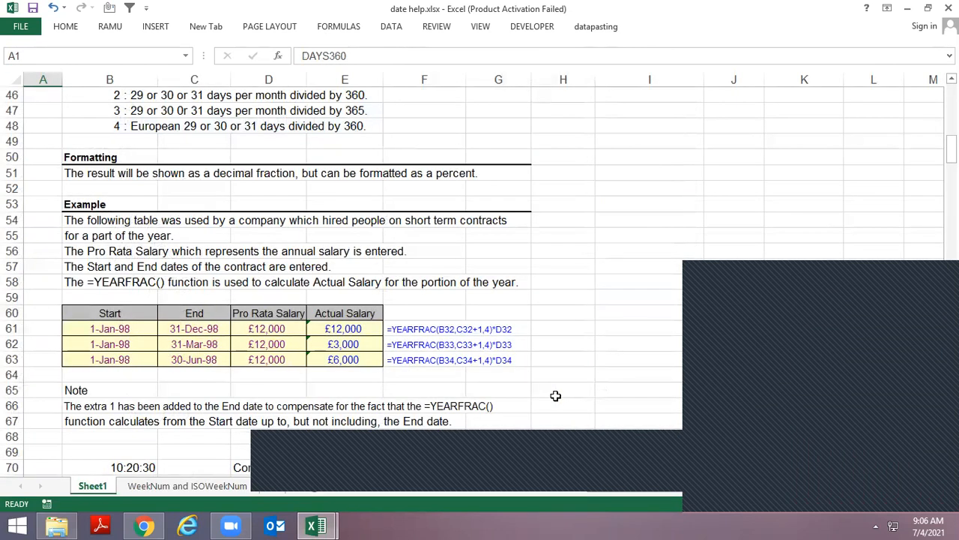
scroll(556, 395, "up", 15)
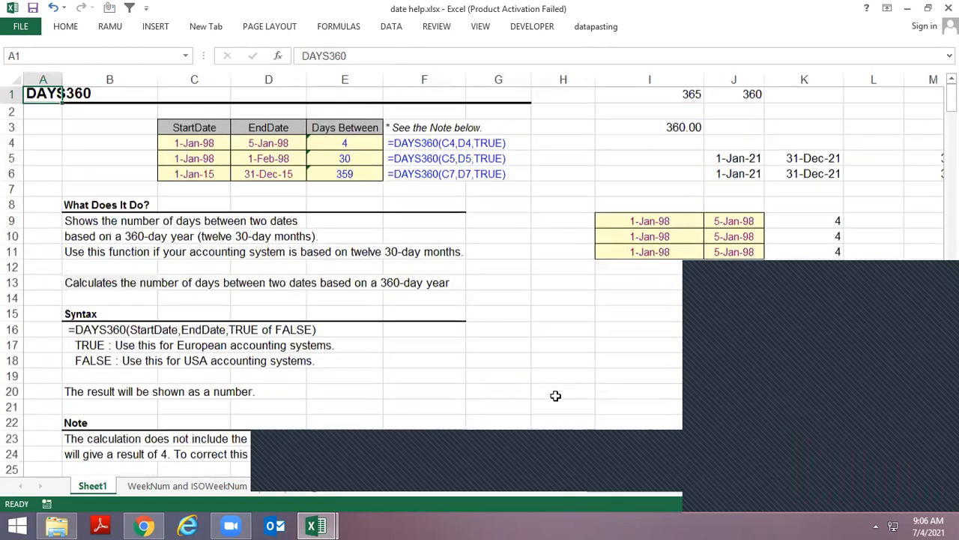
key("Down")
key("Down")
key("Down")
key("Down")
key("Down")
key("Up")
key("Up")
key("Up")
key("Up")
Switch to the date class 4 Jul 2021 workbook and enter the start date 5 feb 2021 in B118
key("alt+Tab")
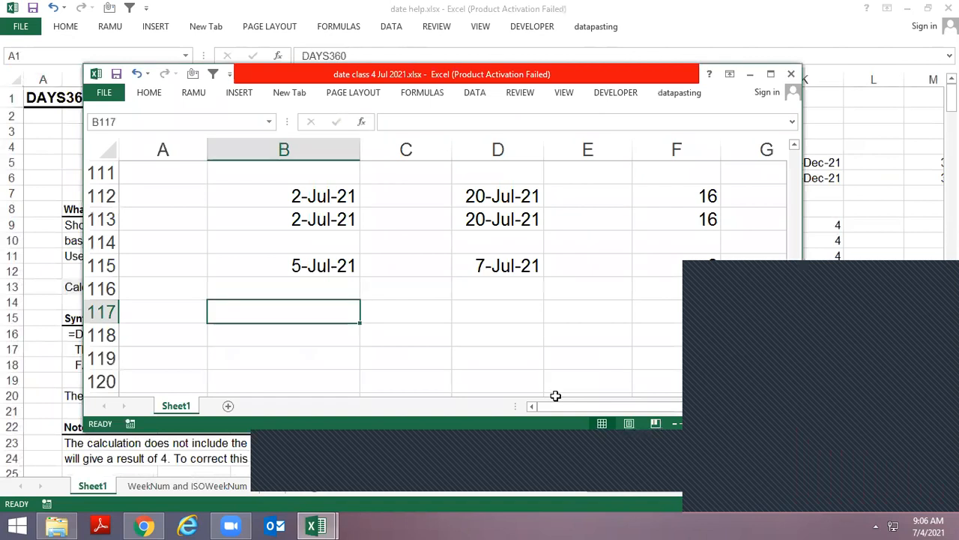
key("Down")
key("Down")
key("Up")
type("1")
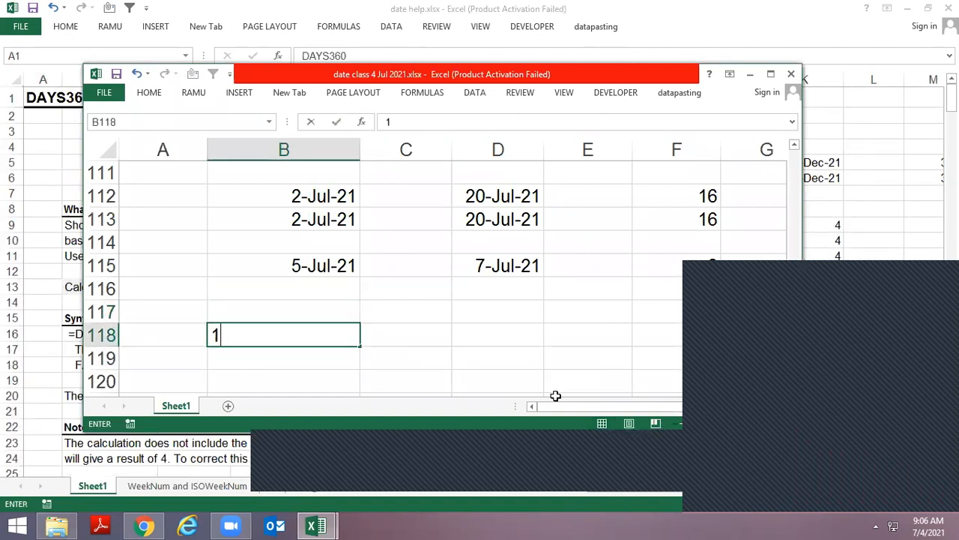
key("BackSpace")
type("5 feb 2021")
key("Return")
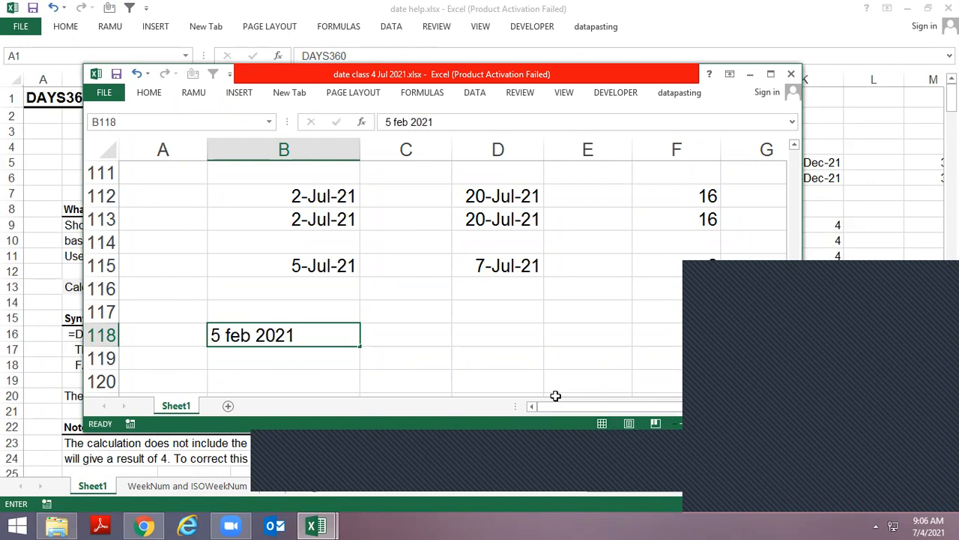
Enter the end date 31 jul 2021 in D118
key("Tab")
key("Tab")
type("31")
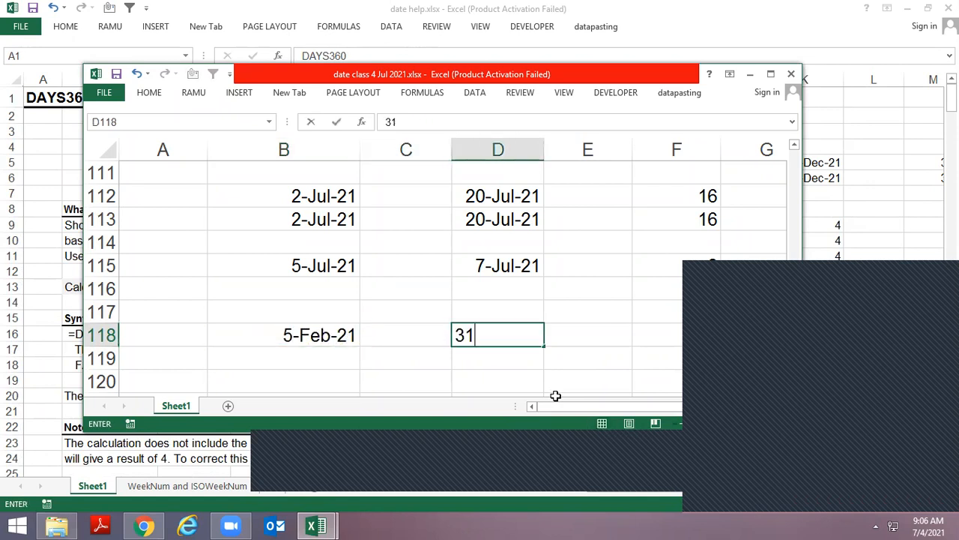
type(" jul 2021")
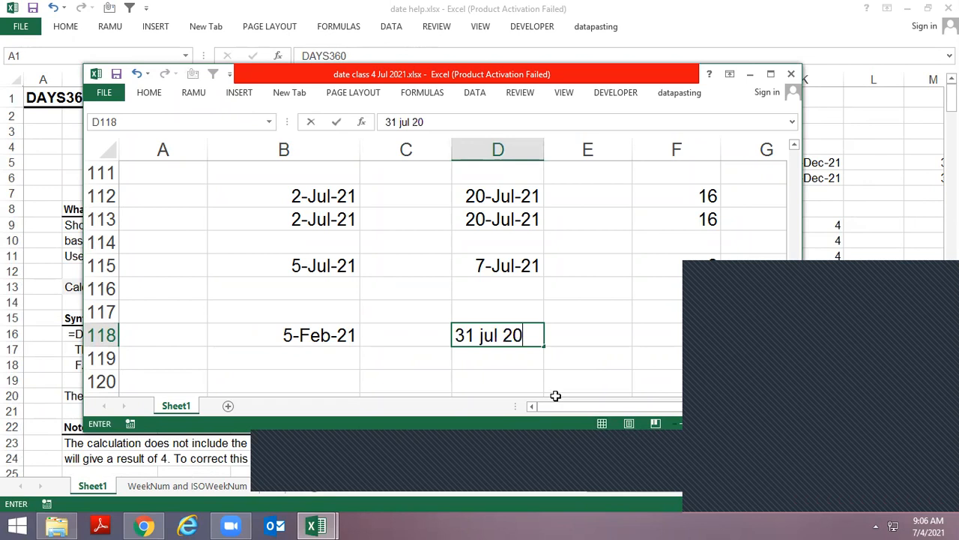
key("ctrl+Return")
Calculate the days between the two dates in B120 with the formula =D118-B118
key("Left")
key("Left")
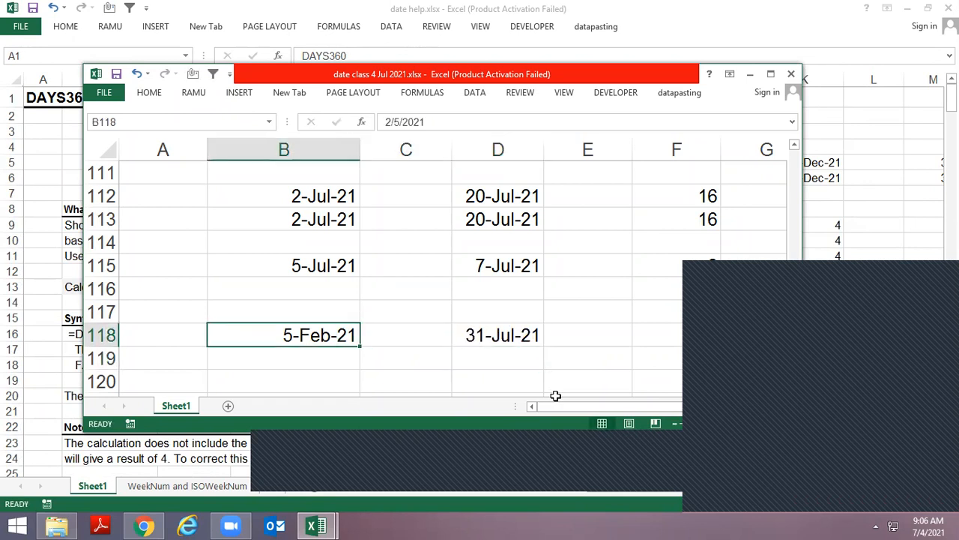
key("Right")
key("Down")
key("Down")
key("Left")
key("Up")
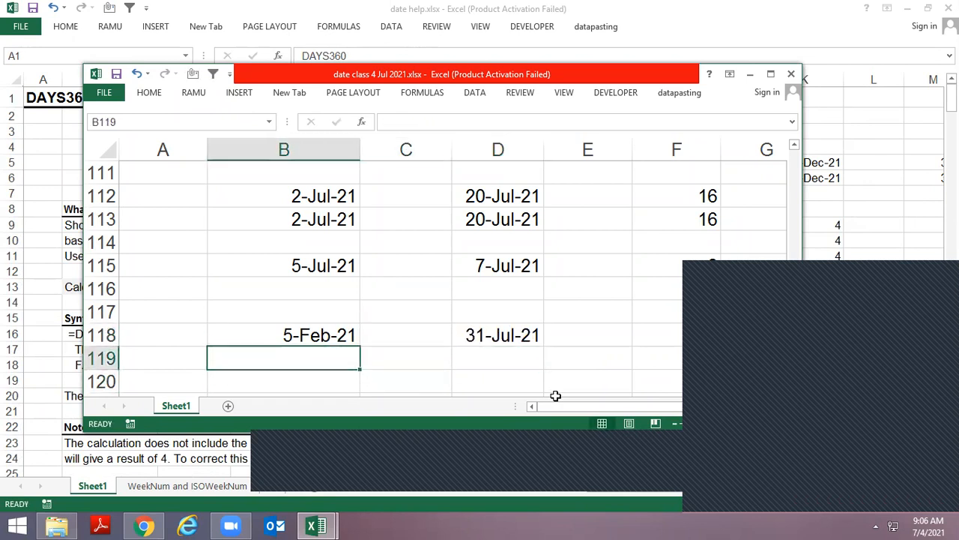
key("Right")
key("Down")
key("Left")
type("=")
key("Up")
key("Up")
key("Right")
key("Right")
key("Up")
key("Down")
type("-")
key("Up")
key("Up")
key("Up")
key("Down")
key("Return")
Add 1 to the formula in B120, making it =D118-B118+1, to count the start day as well
key("Up")
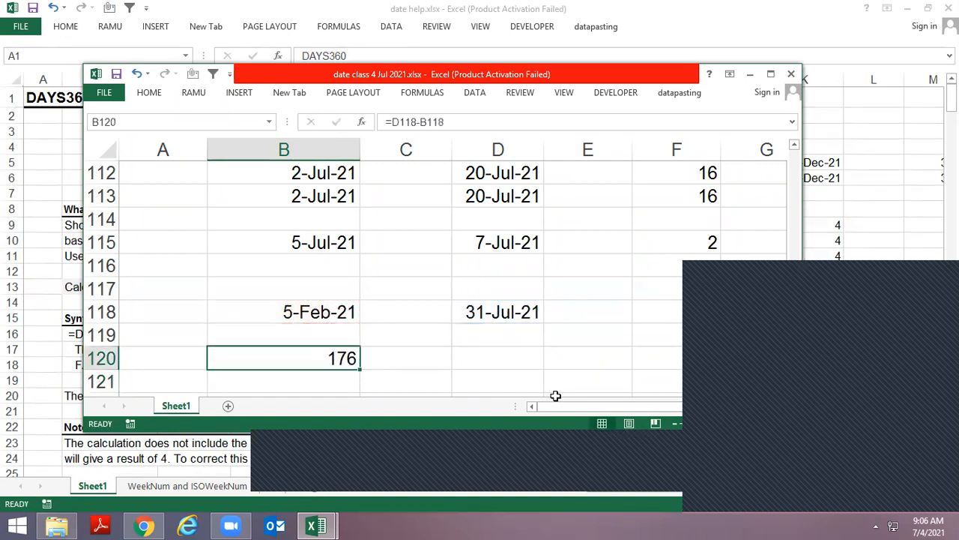
key("F2")
type("+1")
key("Return")
key("Up")
key("Up")
key("Up")
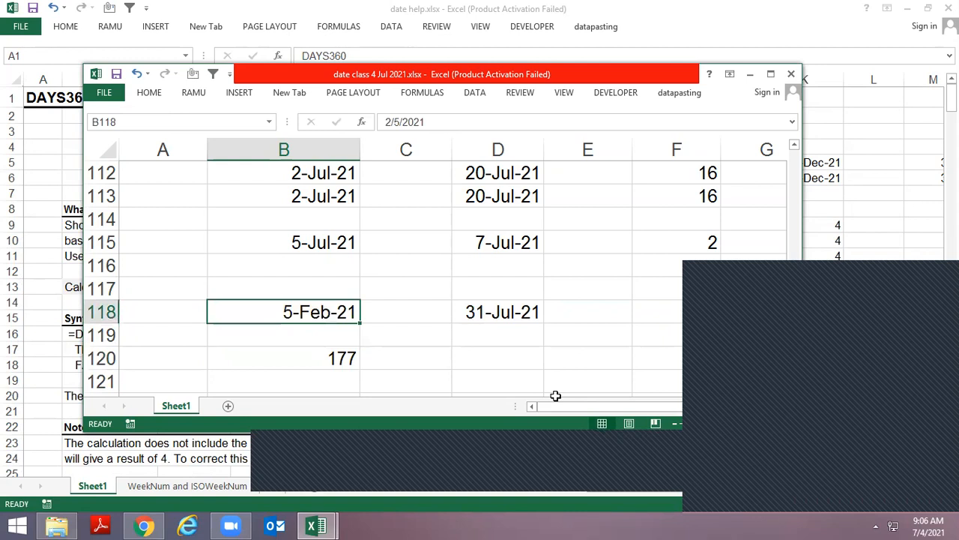
key("Down")
key("Down")
key("Down")
key("Down")
key("Down")
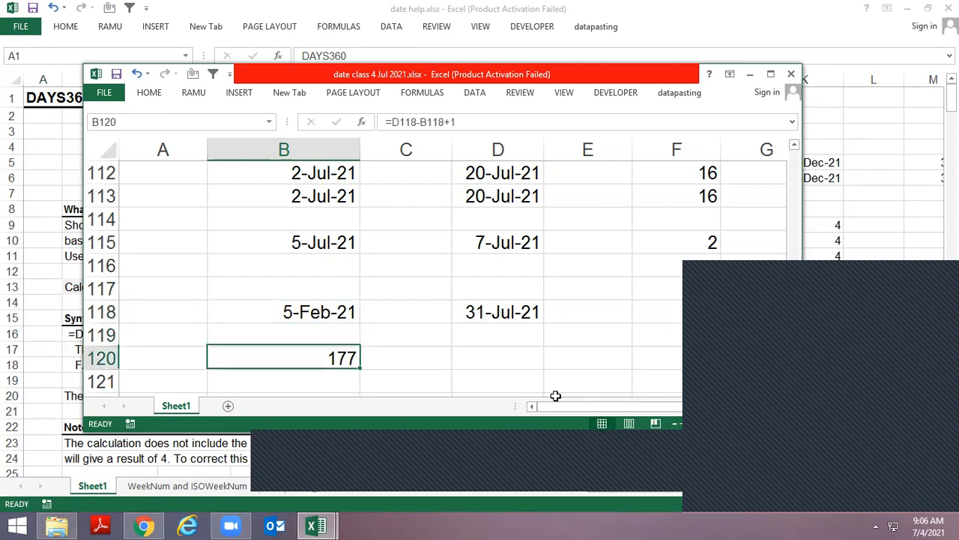
Enter 3 jul 2021 in B122 and 4 jul 2021 in D122 as a second pair of dates
key("Up")
type("3")
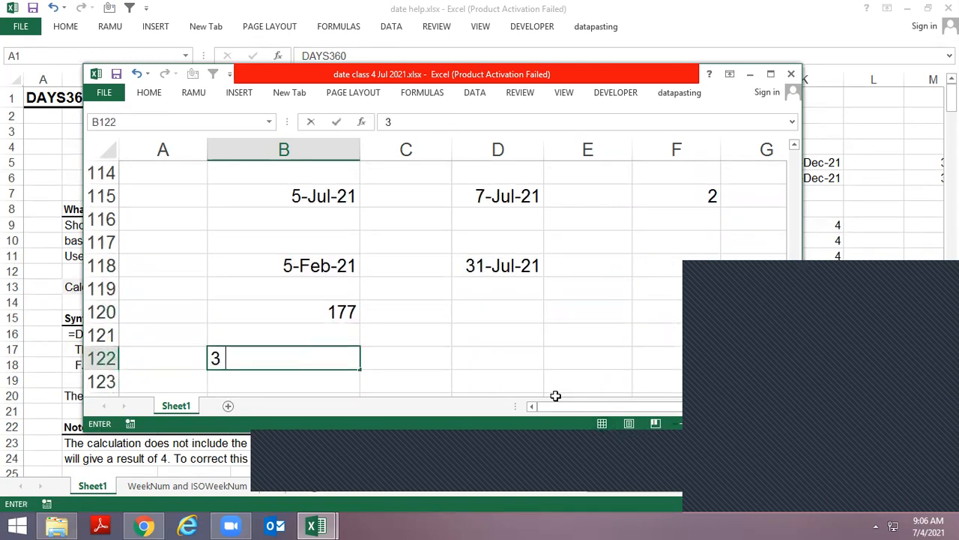
type(" jul 2021")
key("Tab")
key("Tab")
type("4 jul 2021")
key("Return")
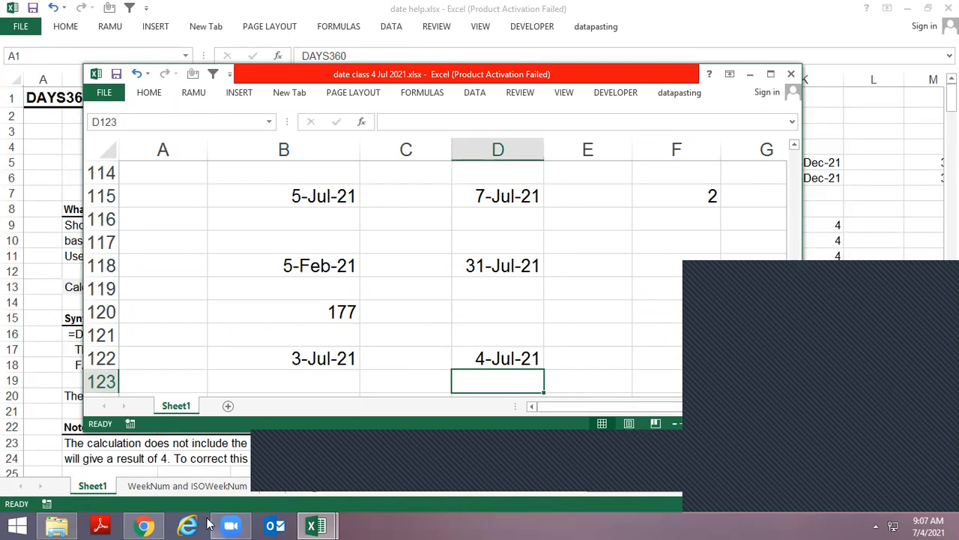
Switch to WhatsApp Web in Chrome, find the contact's chat and send the message "bolo"
left_click(144, 524)
scroll(210, 390, "down", 1)
scroll(209, 390, "down", 5)
scroll(203, 353, "up", 5)
left_click(129, 190)
type("pvk")
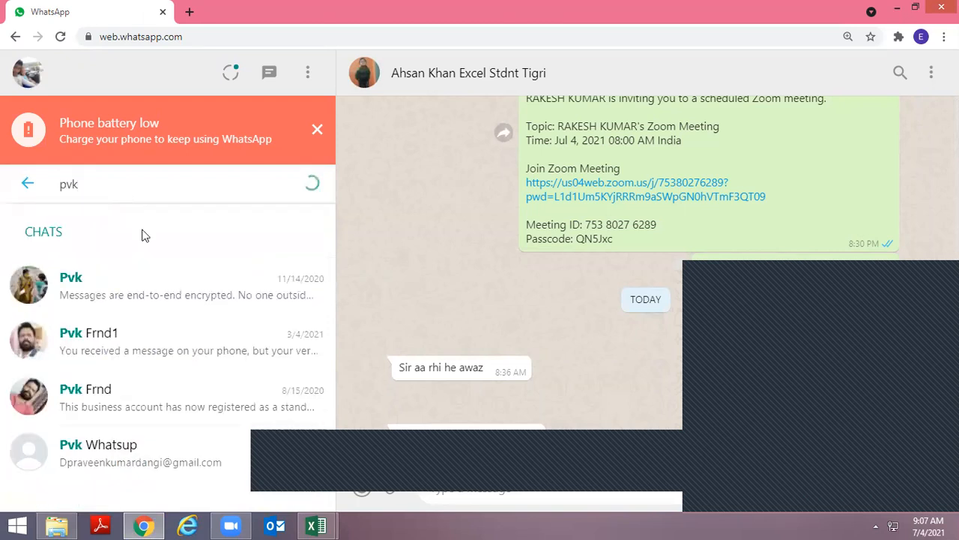
left_click(149, 443)
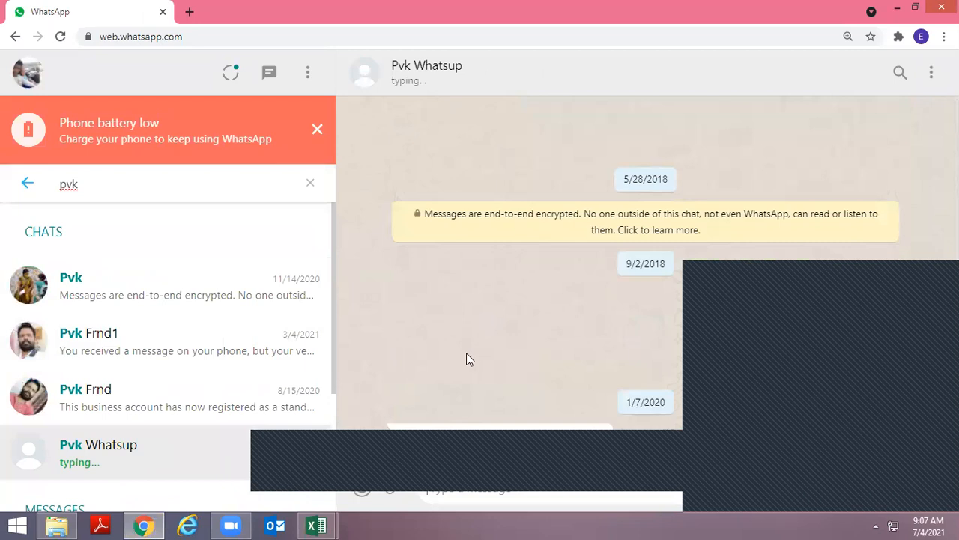
type("date")
key("Return")
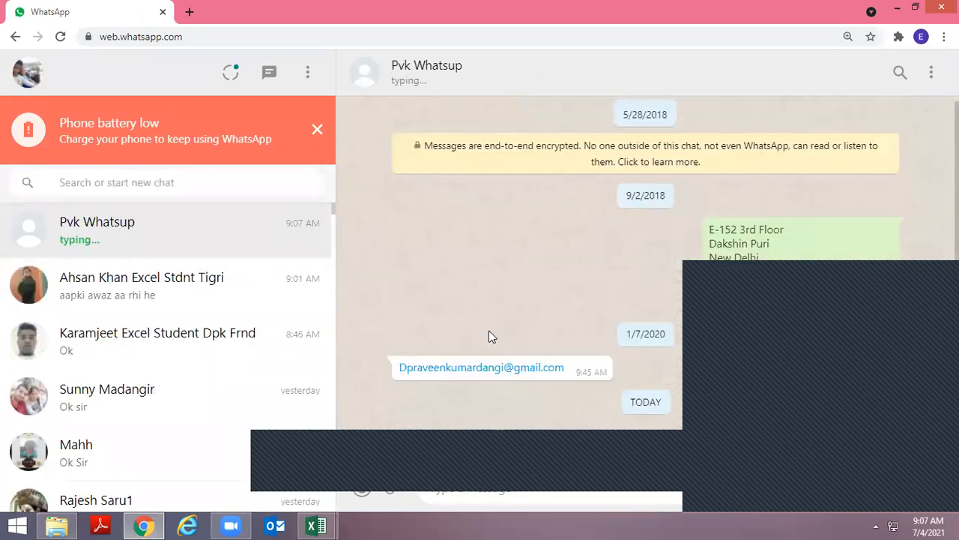
Back in the date class workbook, subtract B122 from D122 in B123 and format the result as a two-decimal number
key("alt+Tab")
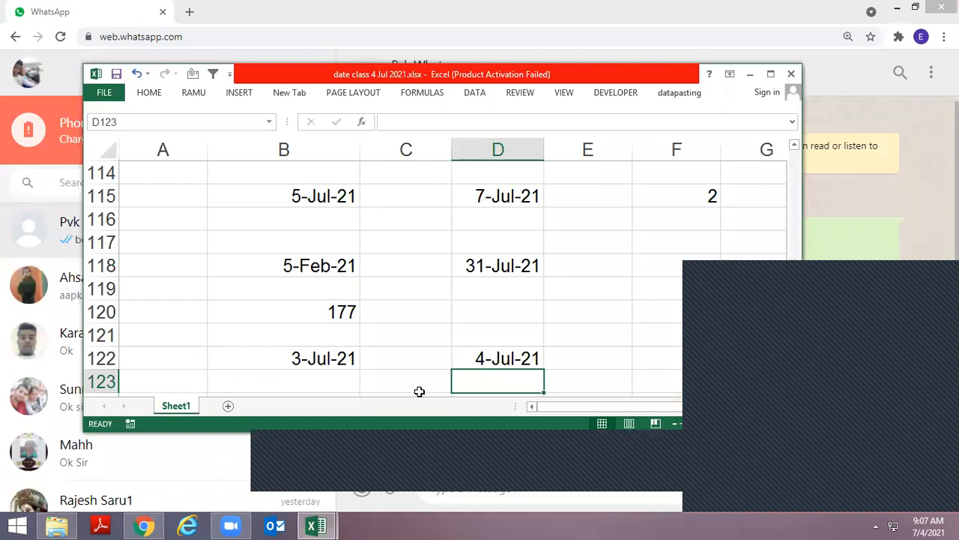
key("Left")
key("Left")
type("+")
key("Up")
key("Right")
key("Right")
type("-")
key("Left")
key("Up")
key("Right")
key("Return")
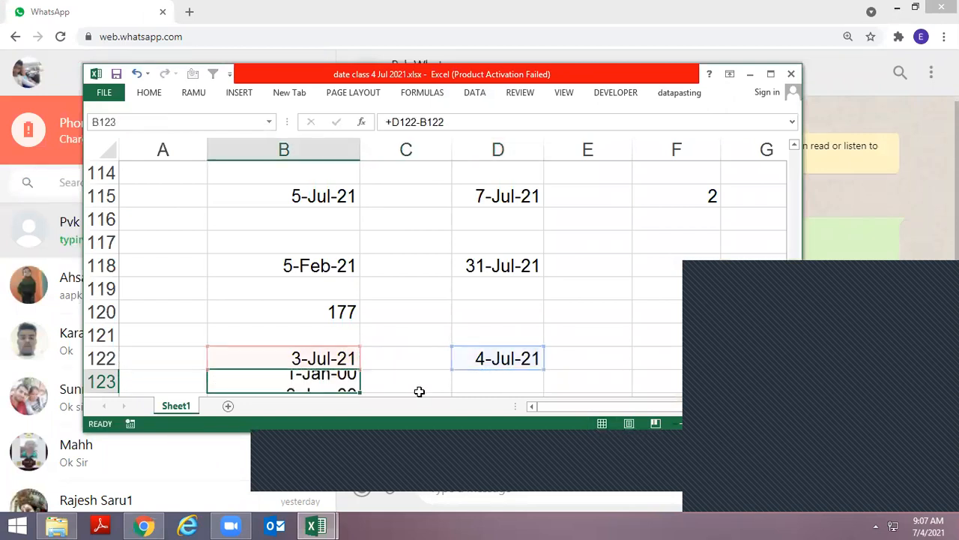
key("Up")
key("ctrl+shift+1")
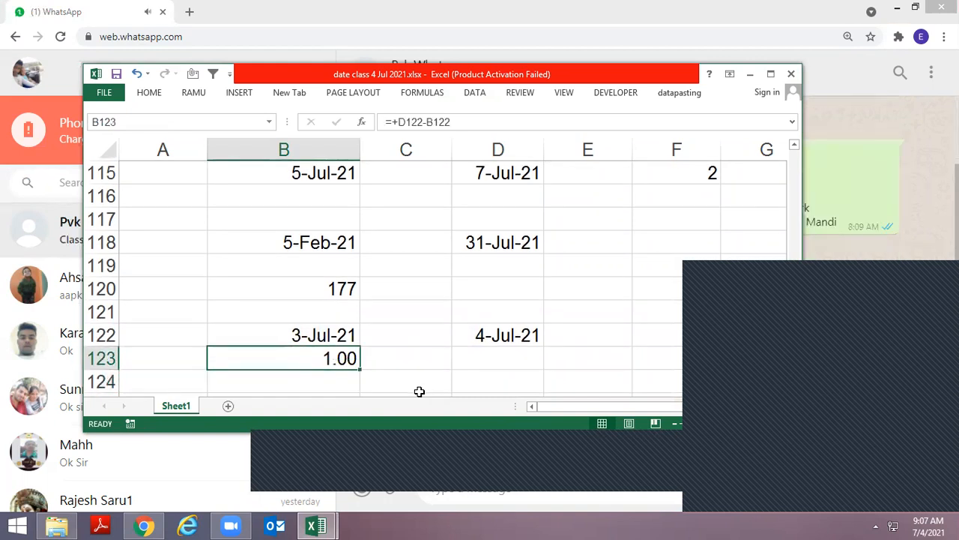
Return to WhatsApp Web, restore down its browser window and send a reply telling the contact to talk to another person
key("alt+Tab")
key("alt+Tab")
key("alt+Tab")
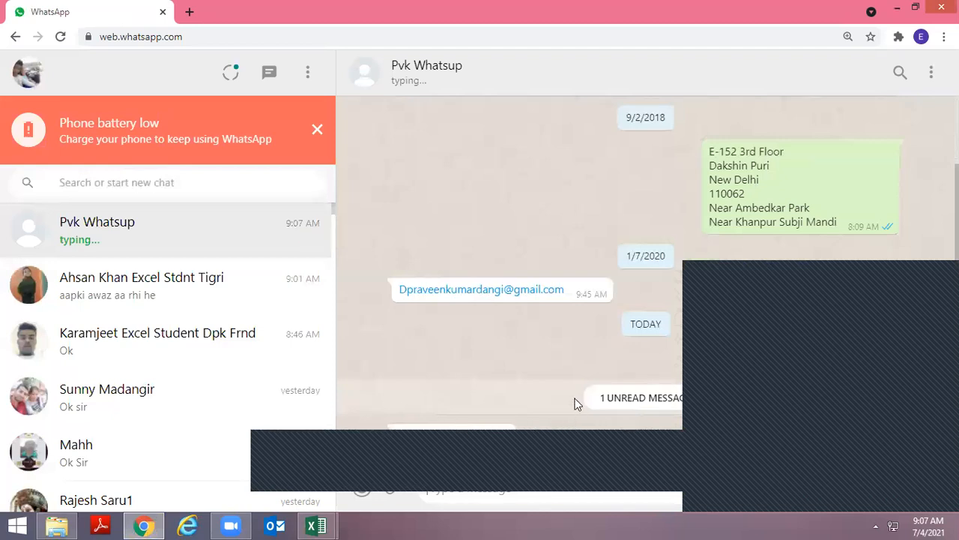
double_click(493, 6)
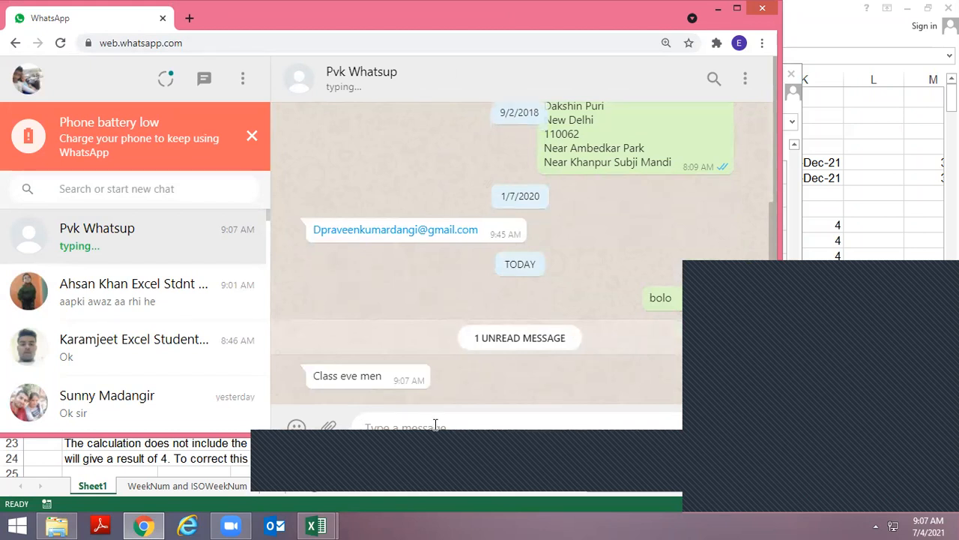
type("mahesh")
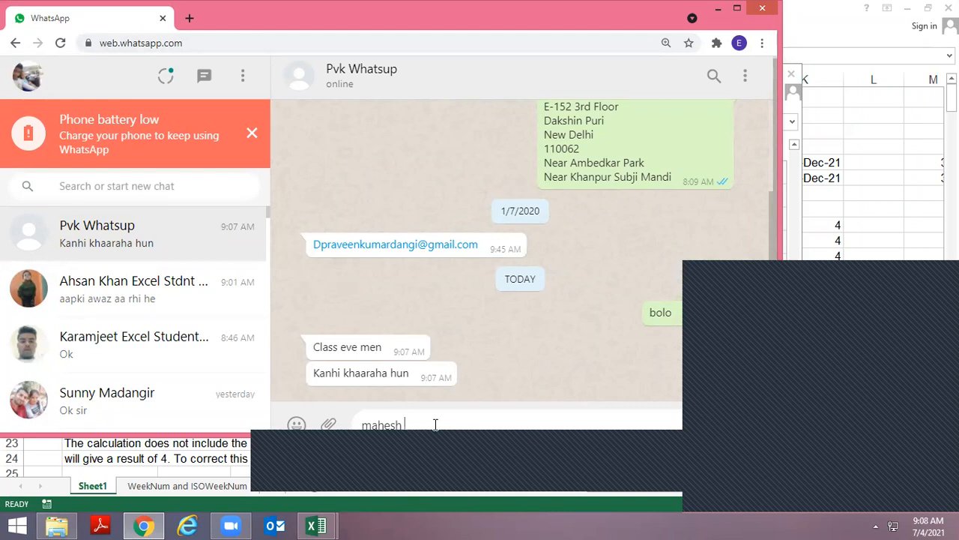
type("se bat kar lo")
key("Return")
Switch back to the date class 4 Jul 2021 workbook and maximize its window
key("alt+Tab")
key("alt+space")
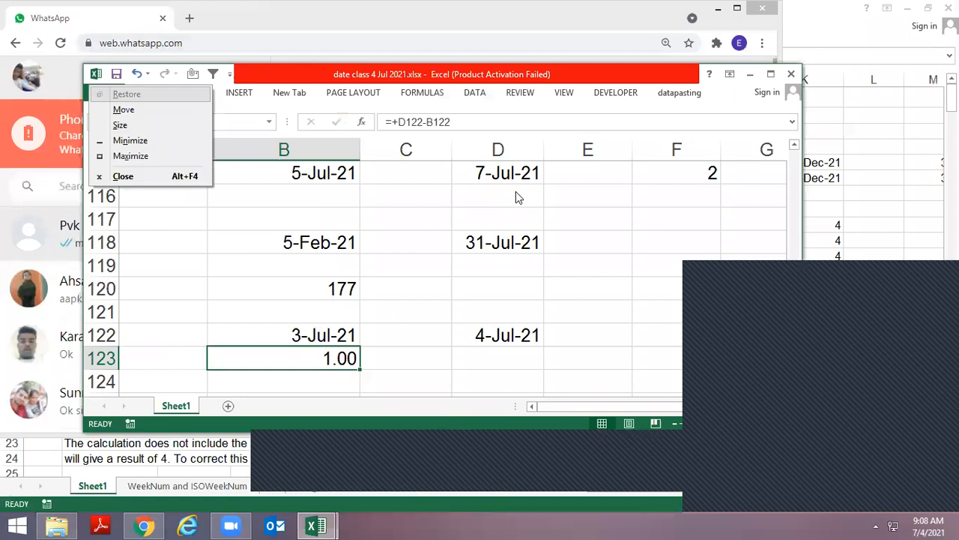
key("x")
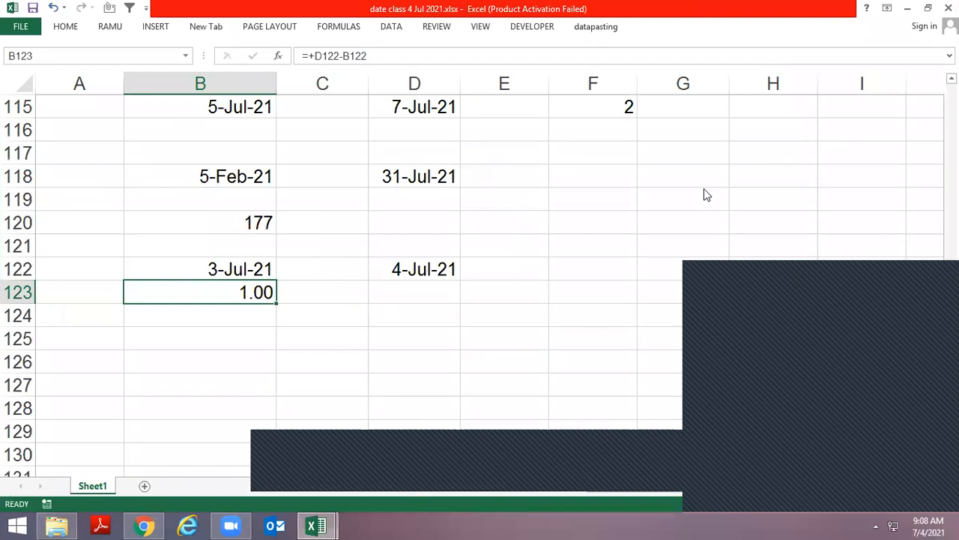
left_click_drag(774, 286, 704, 188)
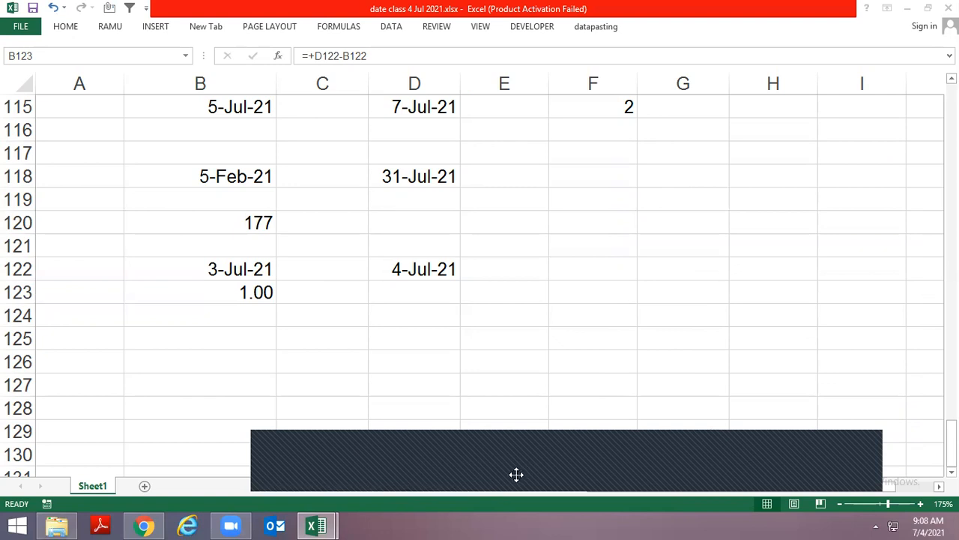
left_click(563, 259)
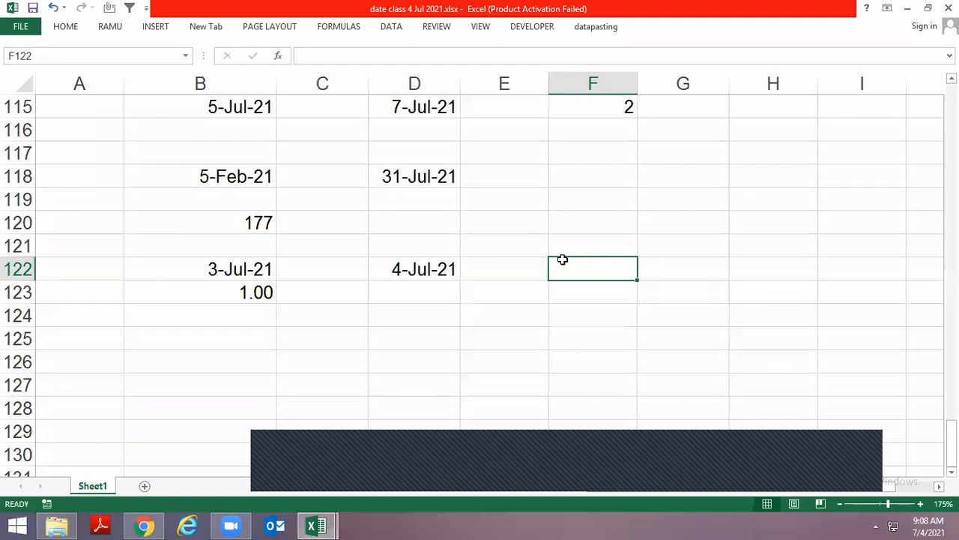
key("alt")
key("alt")
key("alt")
key("alt")
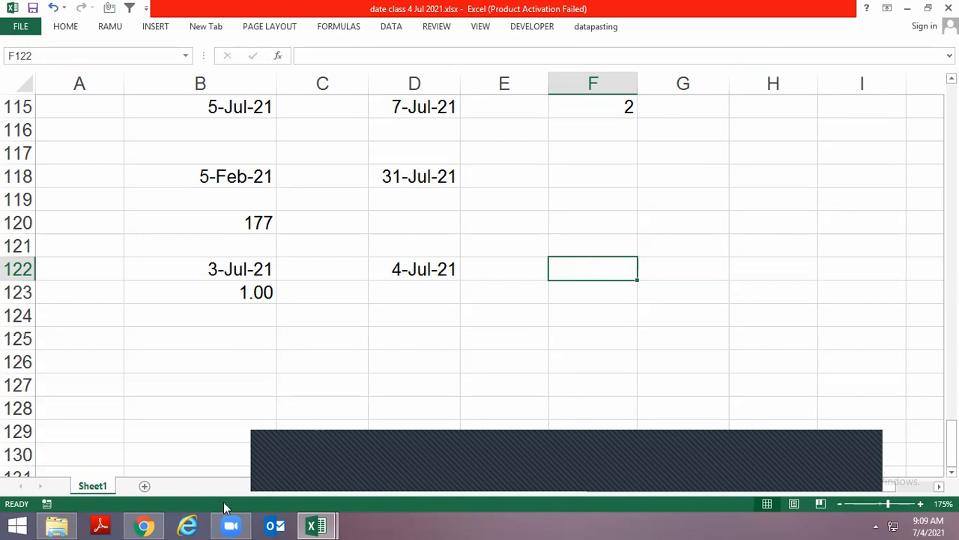
Switch to WhatsApp Web, open the student's chat with the unread photo, and examine the photo enlarged
left_click(156, 518)
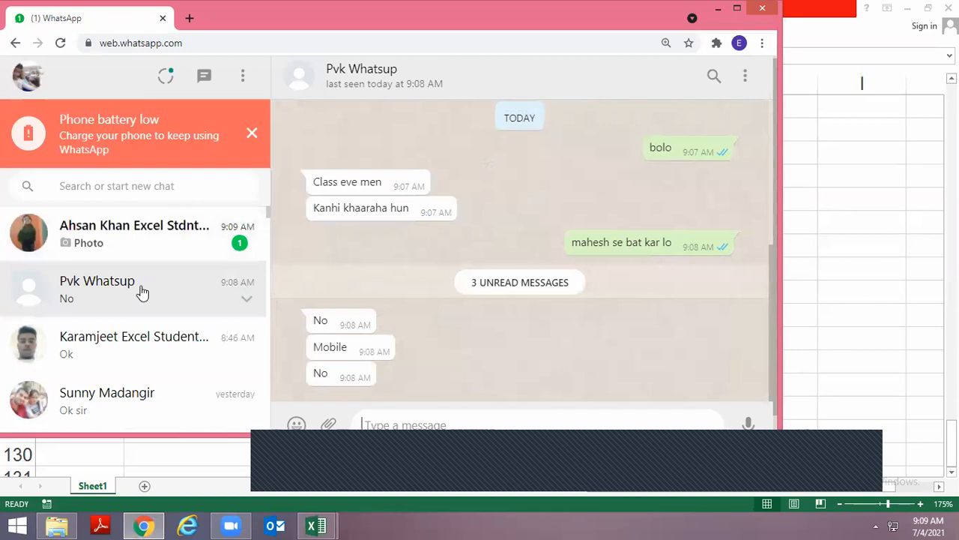
left_click(145, 243)
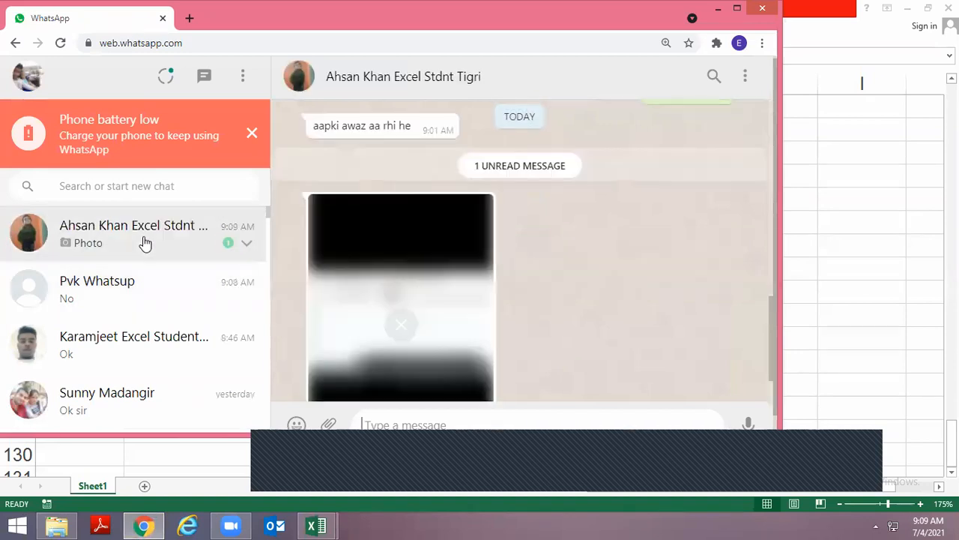
key("alt+space")
key("x")
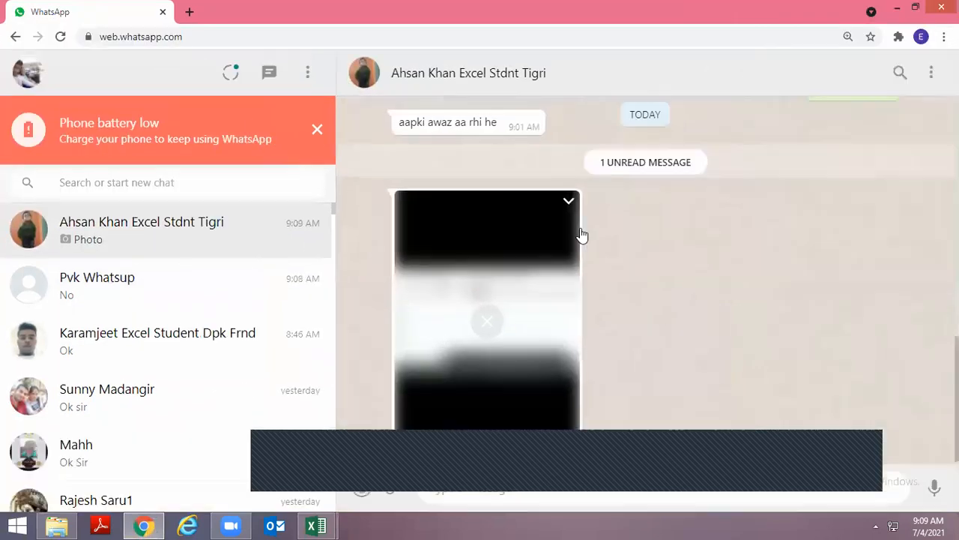
left_click(473, 279)
left_click(513, 280)
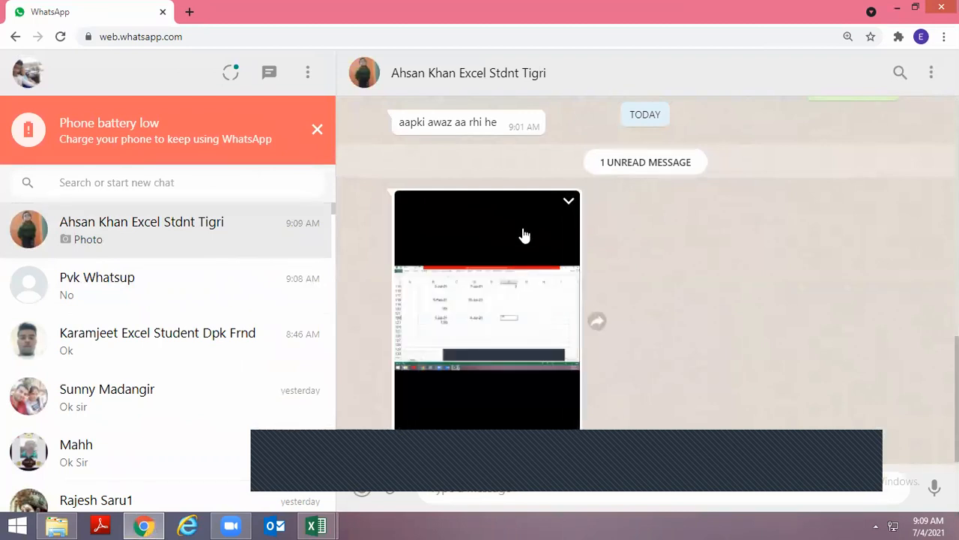
left_click(497, 278)
left_click(488, 231)
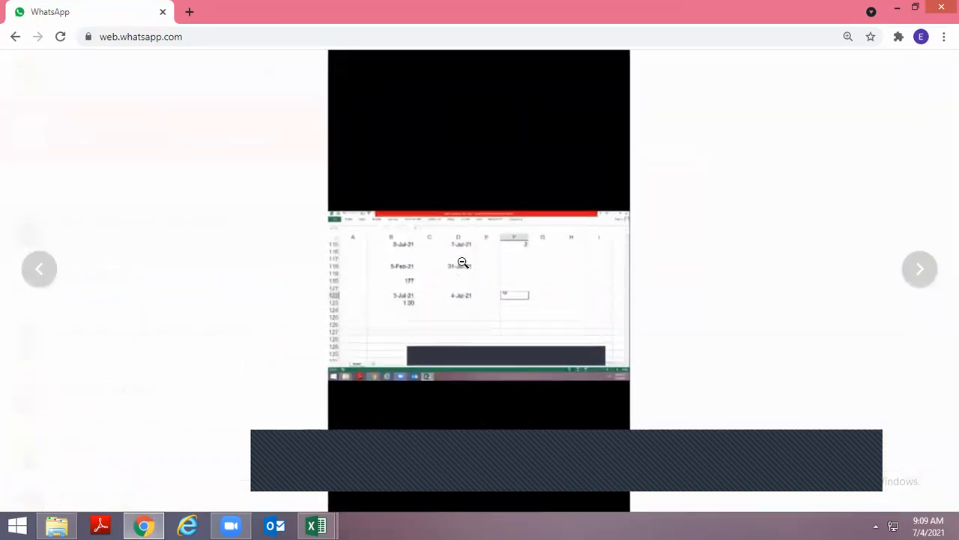
left_click(462, 262)
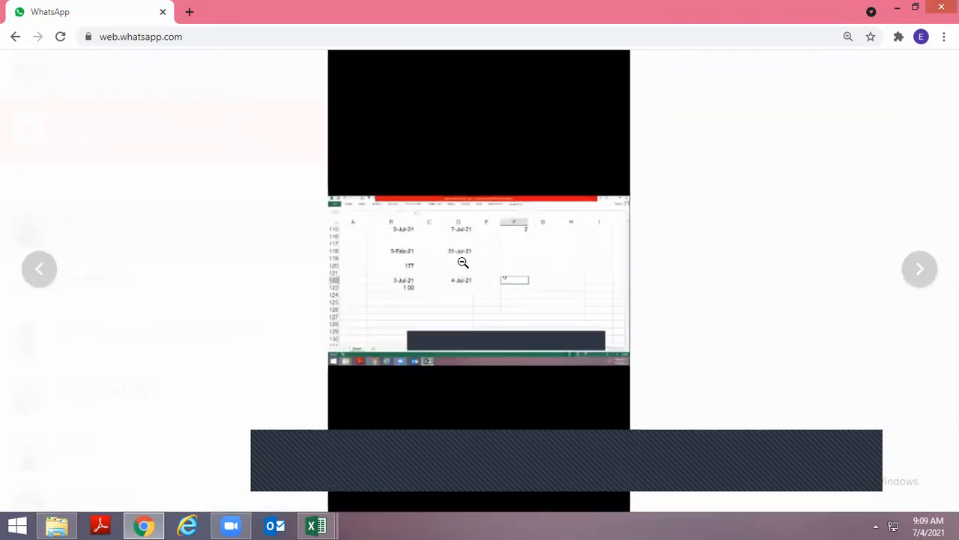
key("ctrl+plus")
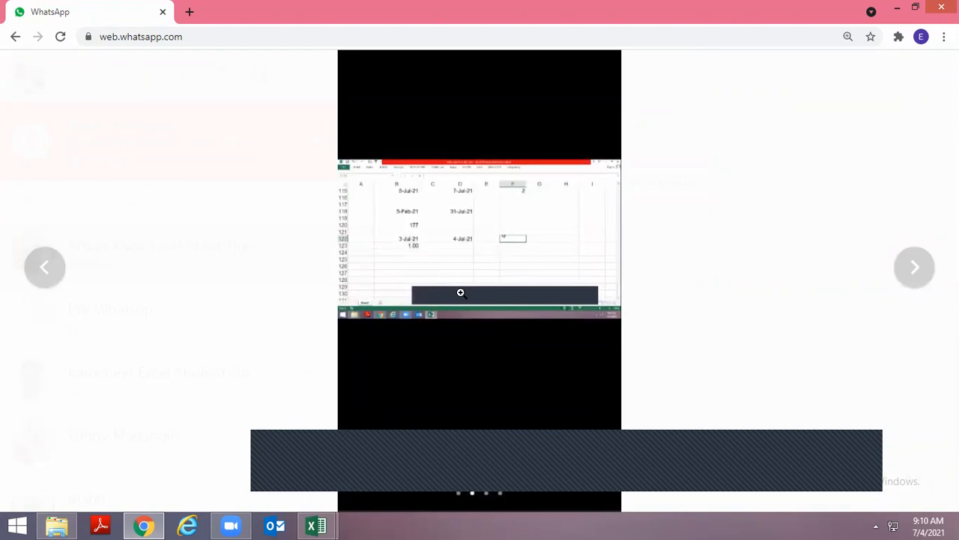
key("Escape")
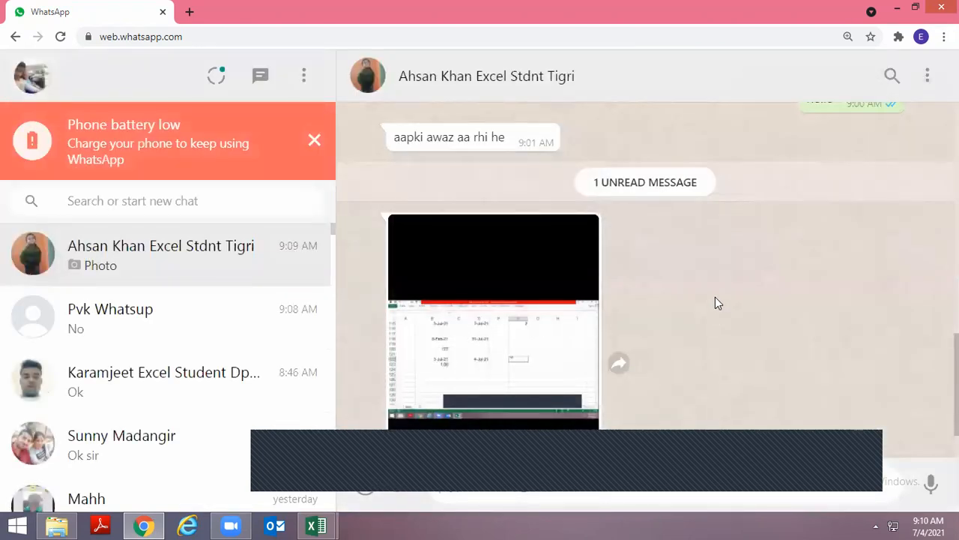
mouse_move(230, 523)
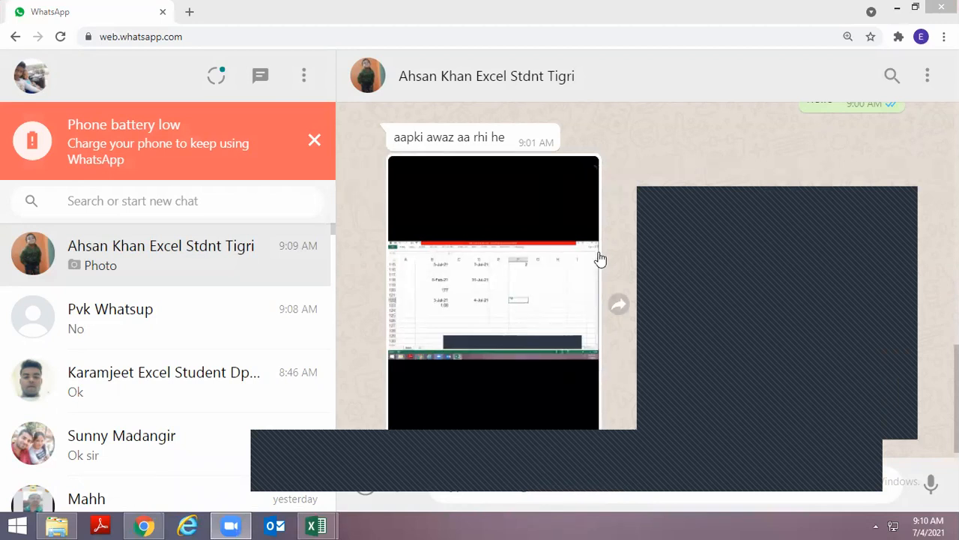
Switch back to the date class workbook and close the meeting pop-up covering the sheet
key("alt+Tab")
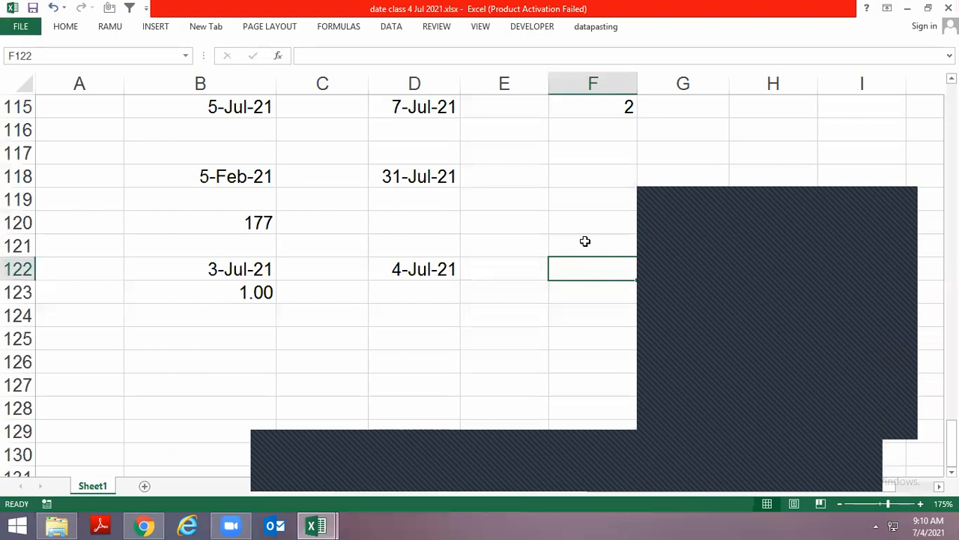
left_click(446, 324)
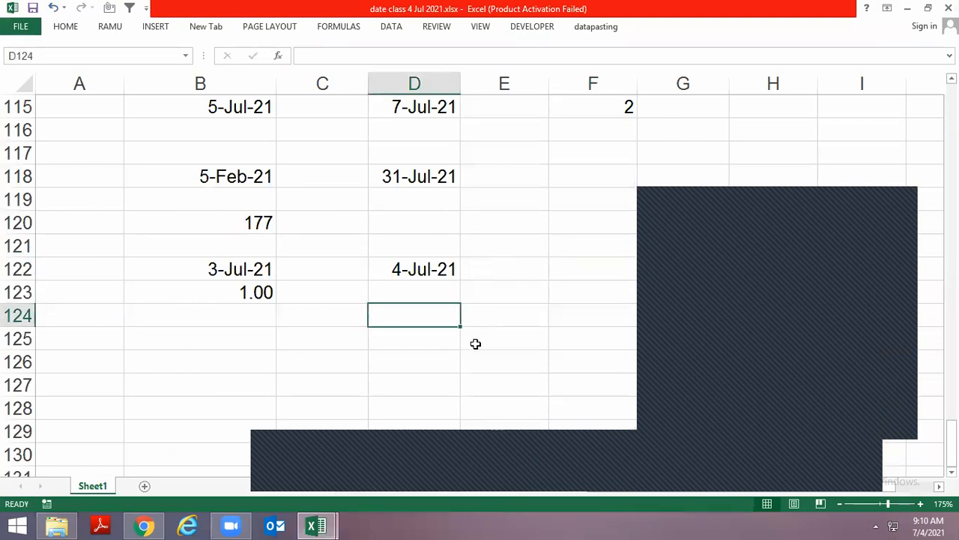
left_click(828, 254)
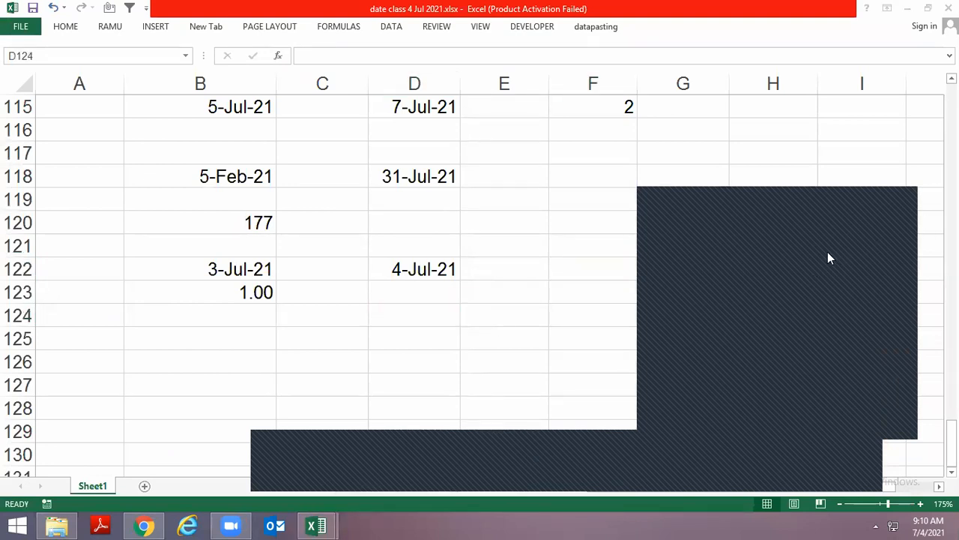
left_click(355, 302)
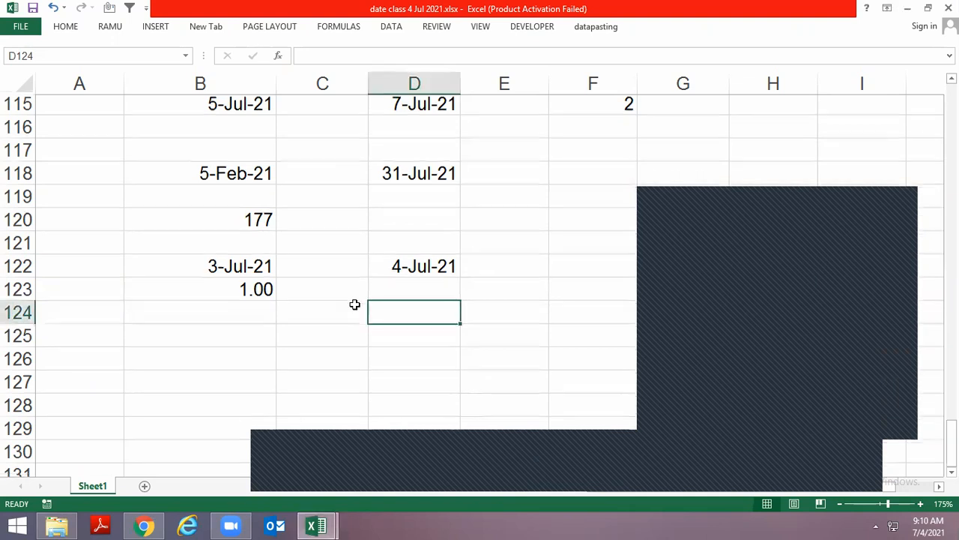
scroll(357, 307, "down", 2)
left_click(896, 196)
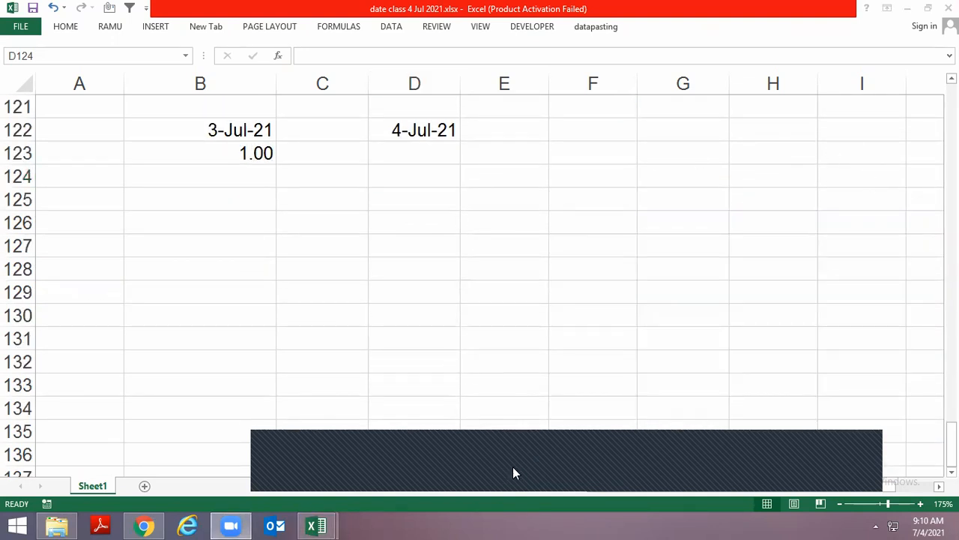
Extend the date subtraction in B123 to =+D122-B122+1 so the start day is counted too
left_click(233, 259)
scroll(237, 242, "up", 3)
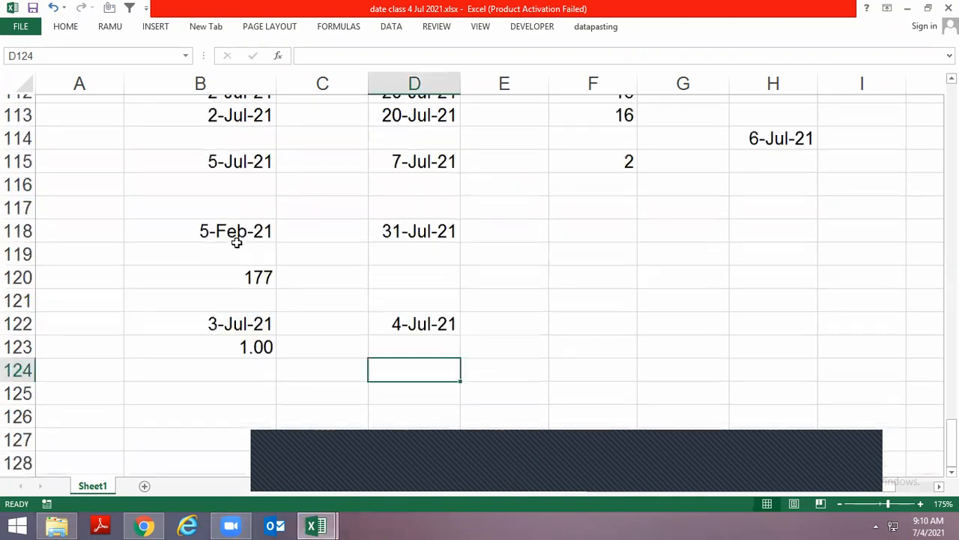
scroll(240, 310, "down", 1)
left_click(257, 270)
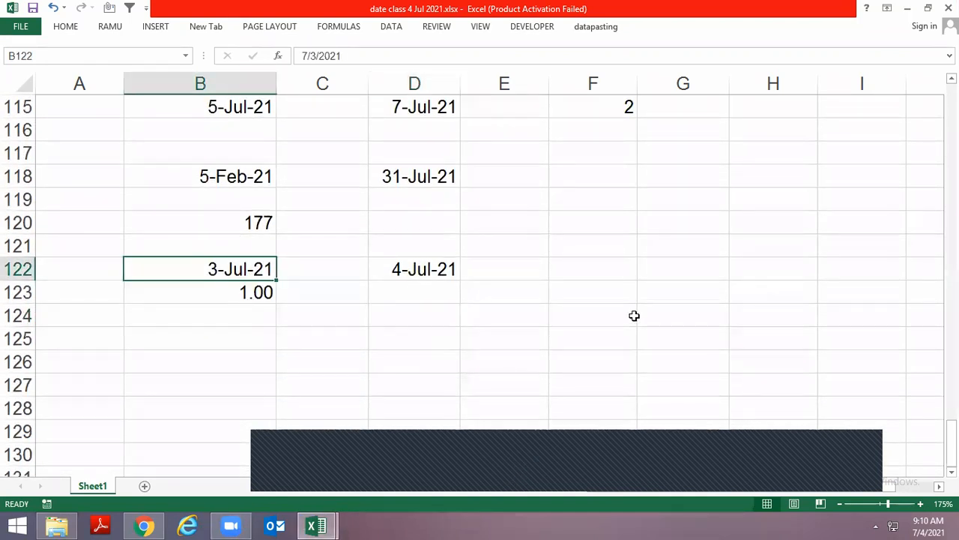
key("Down")
key("F2")
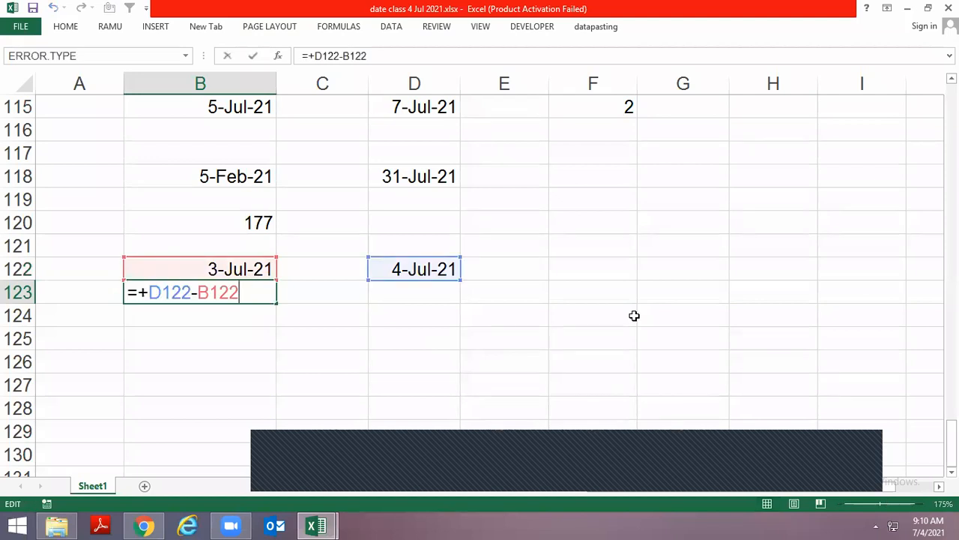
type("+")
type("1")
key("ctrl+Return")
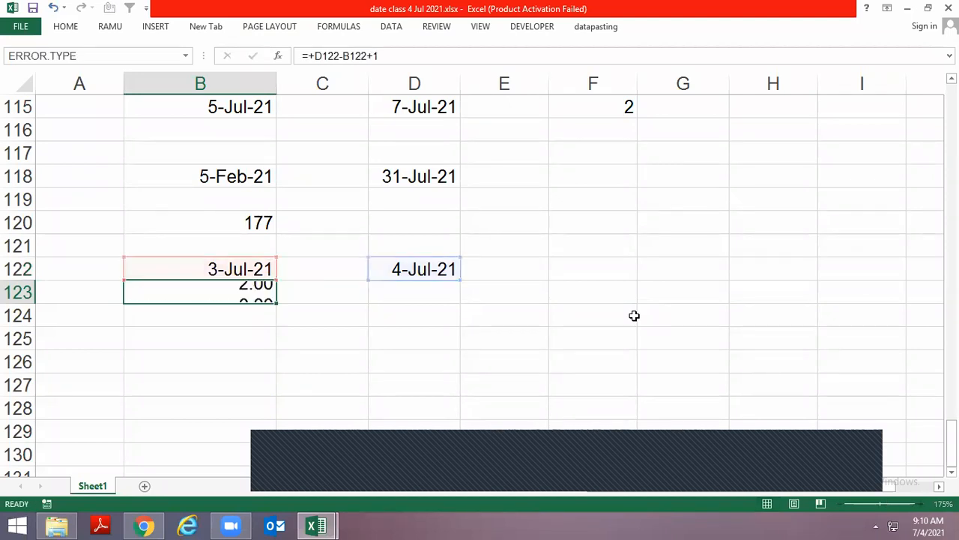
Switch to the date help workbook and review the DAYS360 explanation from its heading in A1
key("alt+Tab")
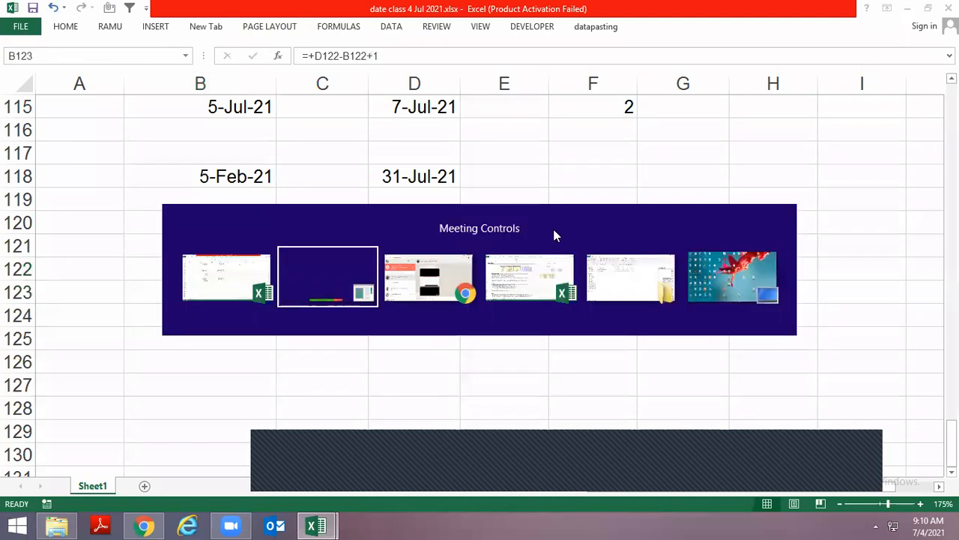
key("alt+Tab")
key("alt+Tab")
key("alt+Tab")
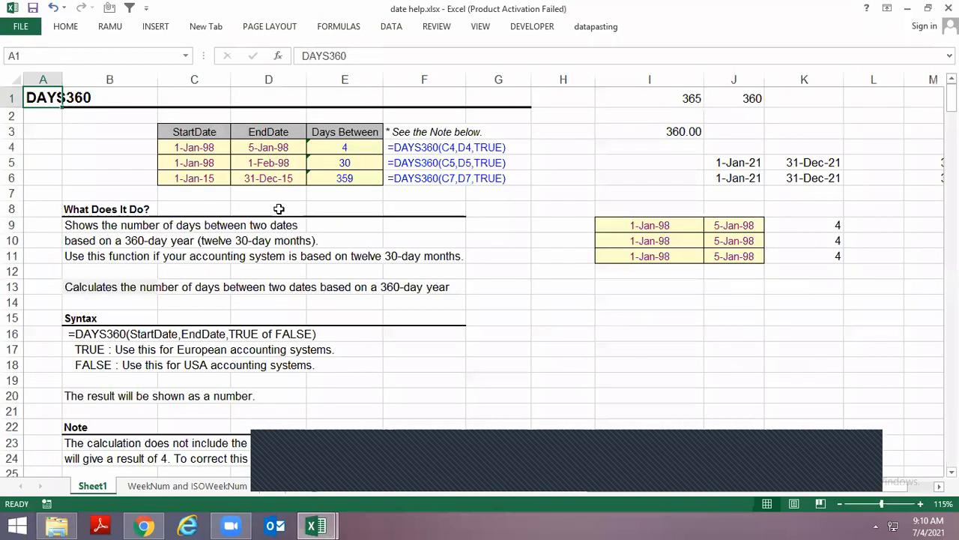
left_click(52, 118)
key("Up")
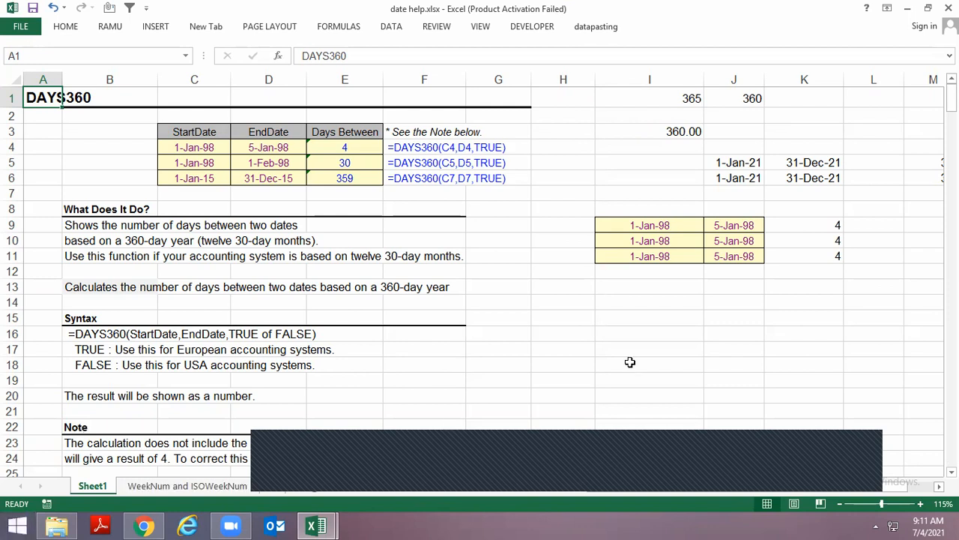
left_click(628, 315)
left_click(41, 102)
Enter the start date 1 jan 2021 in I14 of the DAYS360 sheet
left_click(652, 304)
type("1")
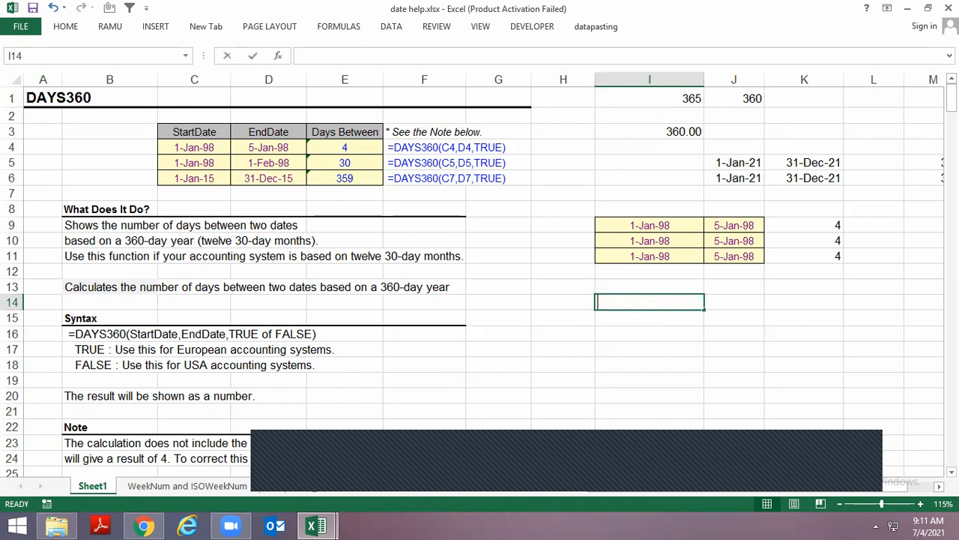
type(" learn")
key("Escape")
type("1 jan 2021")
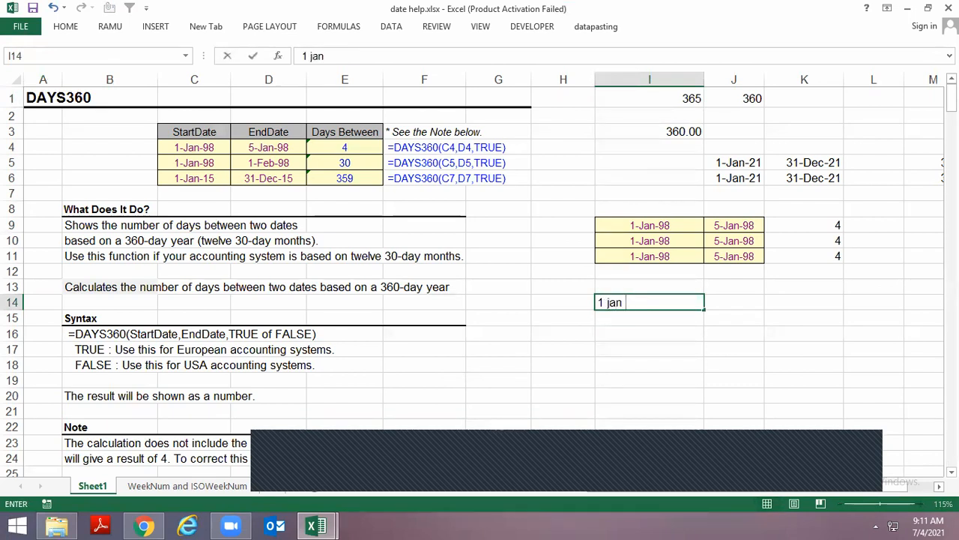
key("Tab")
Enter the end date 31 dec 2021 in J14 and calculate the difference with =J14-I14 in K14
type("31 day")
key("BackSpace")
type("ay")
key("BackSpace")
key("BackSpace")
key("BackSpace")
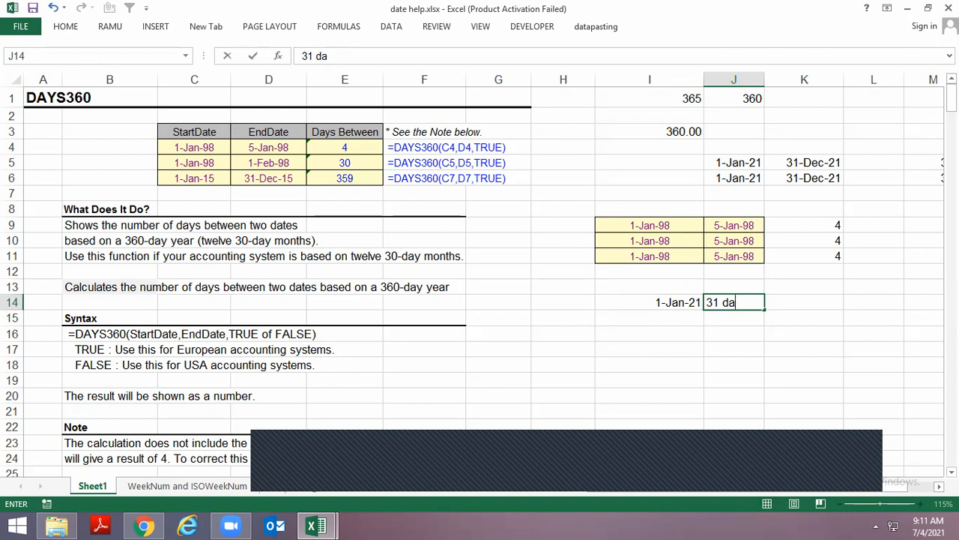
type("ex")
key("BackSpace")
type("c 2021")
key("Tab")
type("=J14-I14")
key("Return")
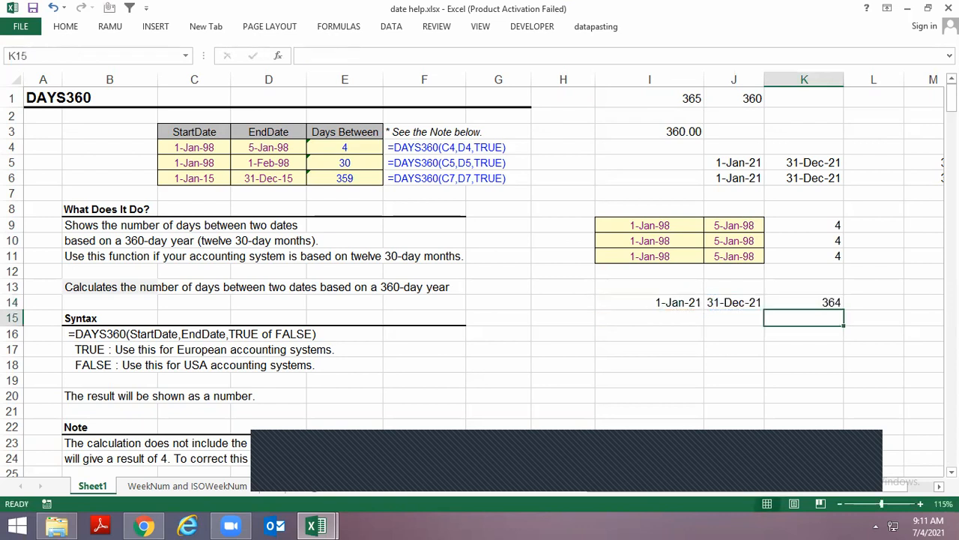
Fill the start and end dates from row 14 down into I15 and J15
key("Left")
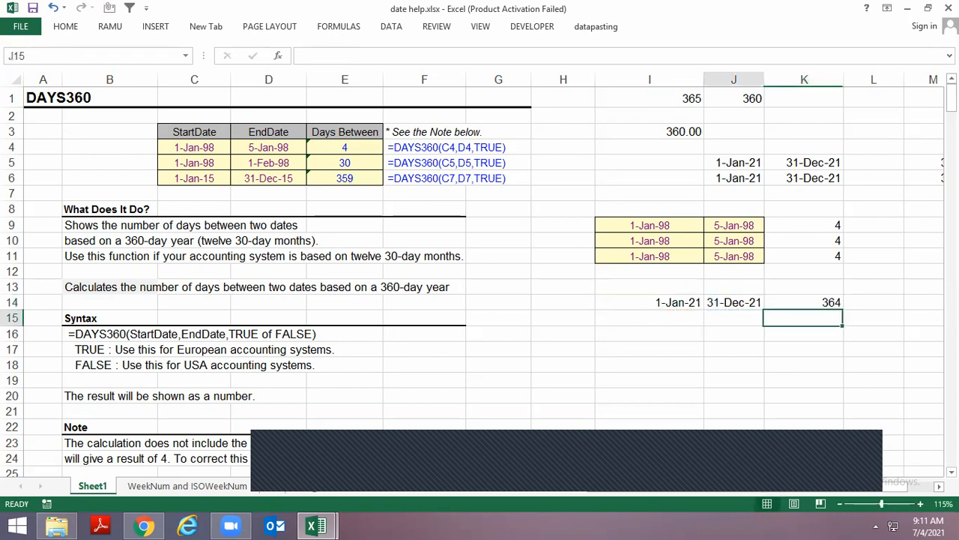
key("Left")
key("ctrl+d")
key("Right")
key("ctrl+d")
Calculate the days between the row 15 dates in K15 with =DAYS(J15,I15)
key("Right")
type("=days")
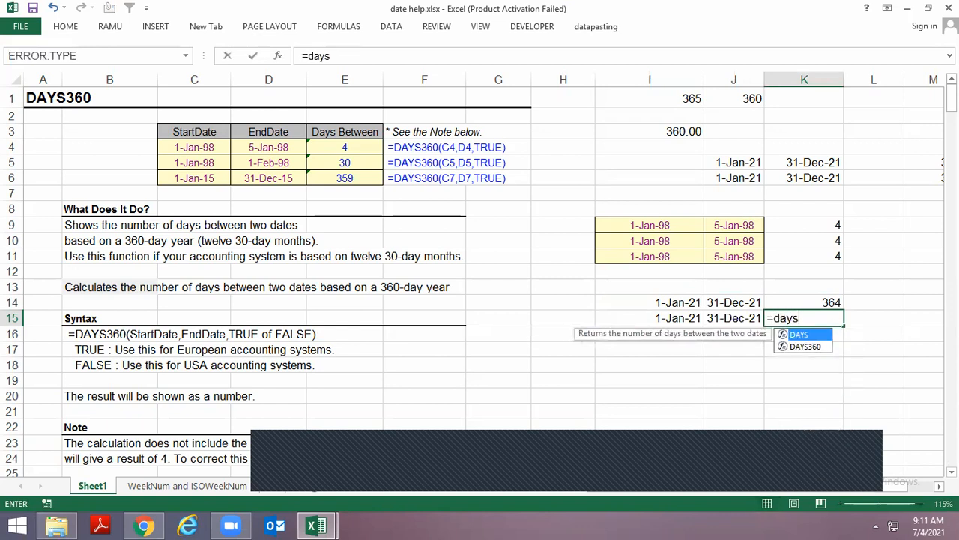
key("Tab")
key("Left")
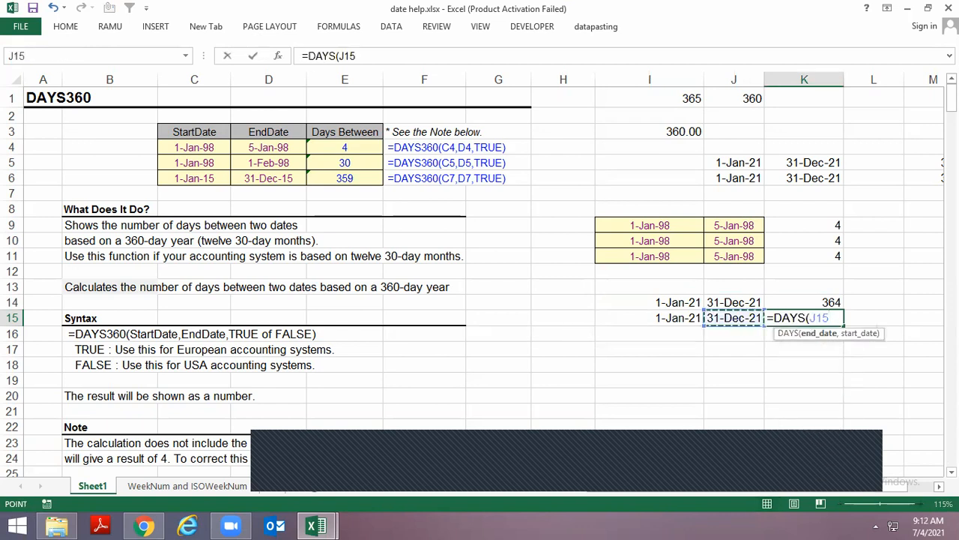
type(",")
key("Left")
key("Left")
type(")")
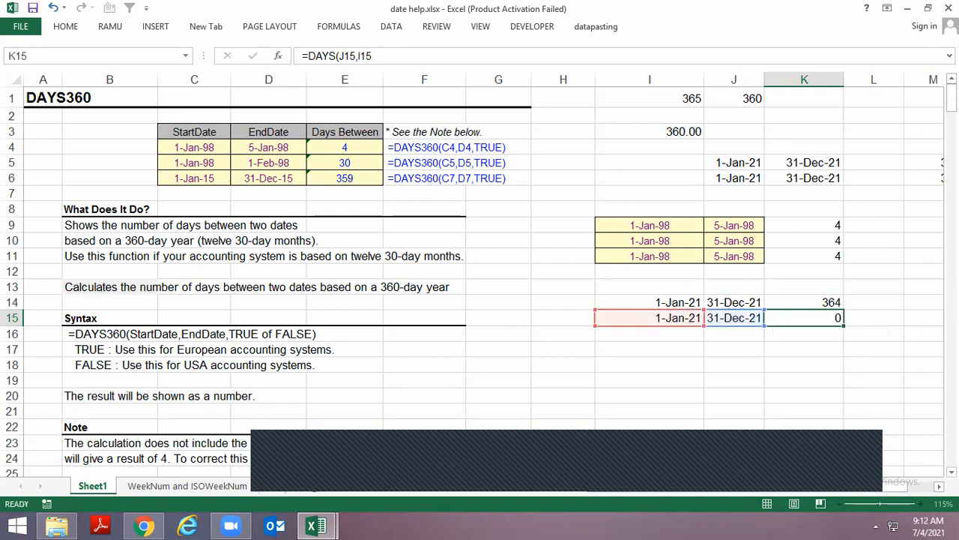
key("Return")
key("Up")
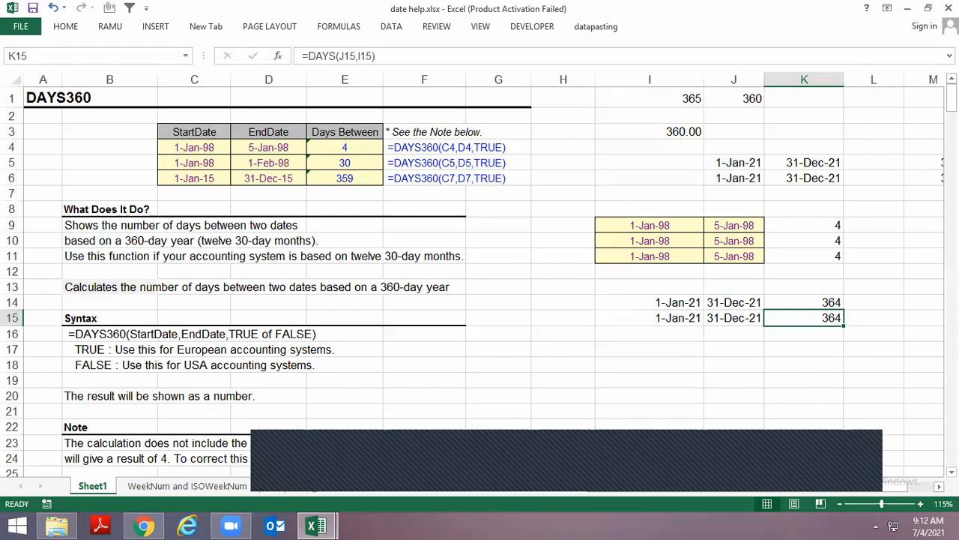
Fill the start and end dates from row 15 down into I16 and J16
key("Down")
key("Left")
key("Left")
key("ctrl+d")
key("Right")
key("ctrl+d")
Try the 360-day count in K16 with the end date first, as =DAYS360(J16,I16)
key("Right")
key("ctrl+d")
key("F2")
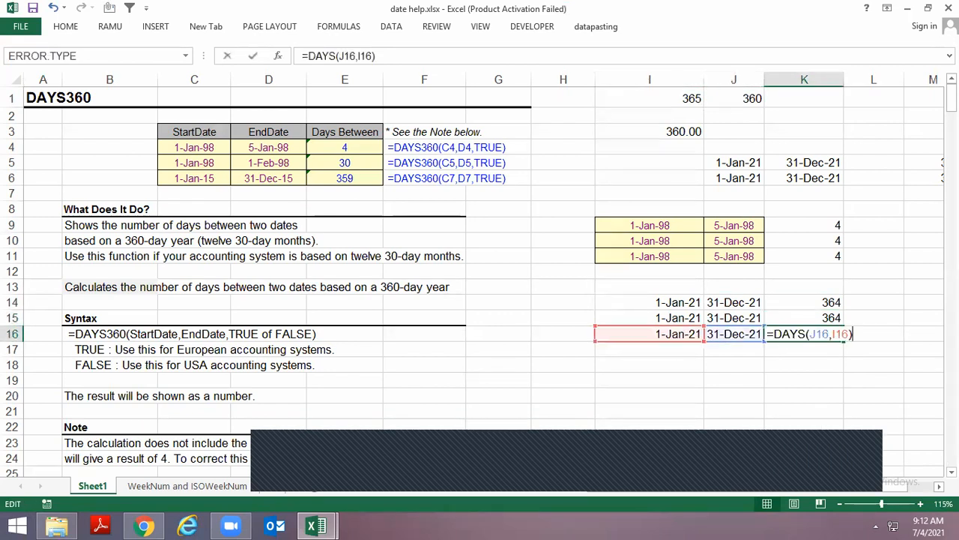
type("360")
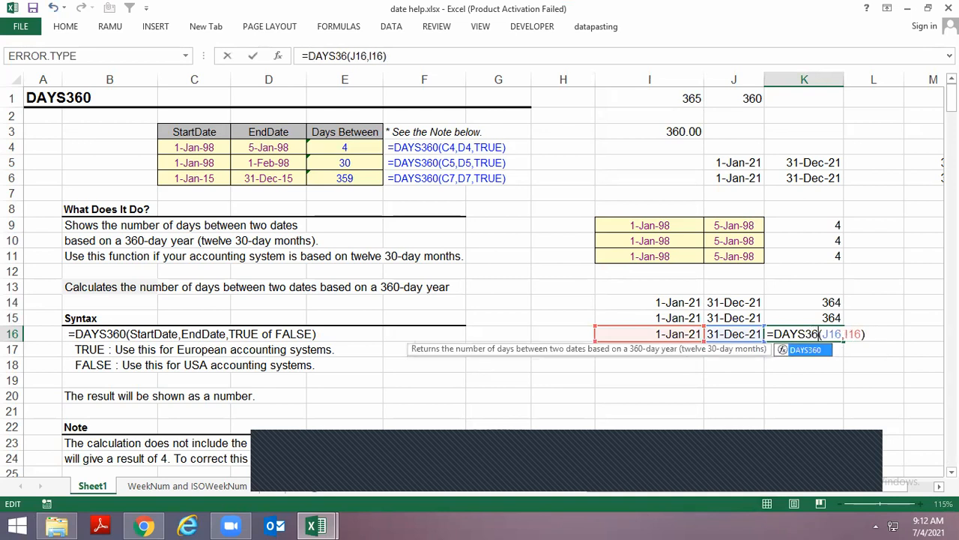
key("ctrl+Return")
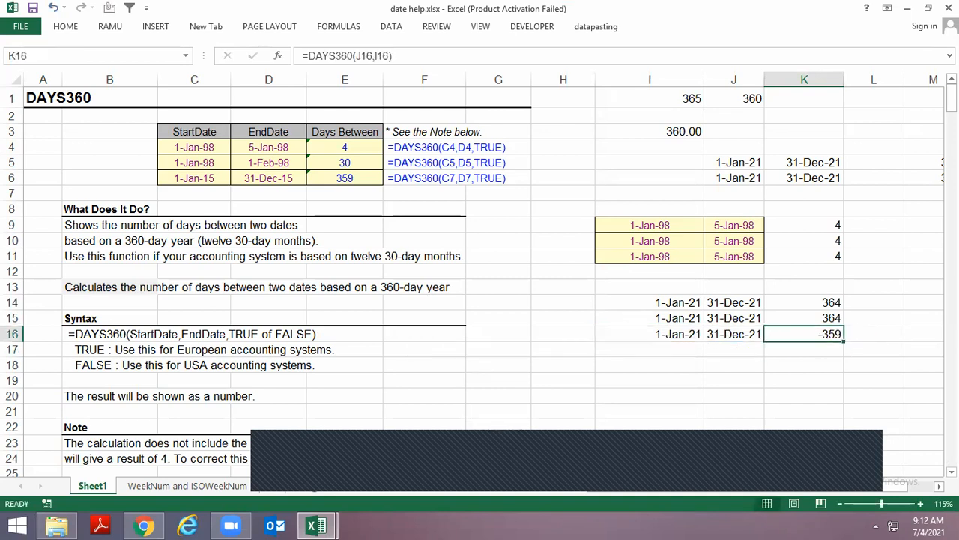
Replace the K16 formula with =DAYS360(I16,J16) so that the start date comes first
type("=day")
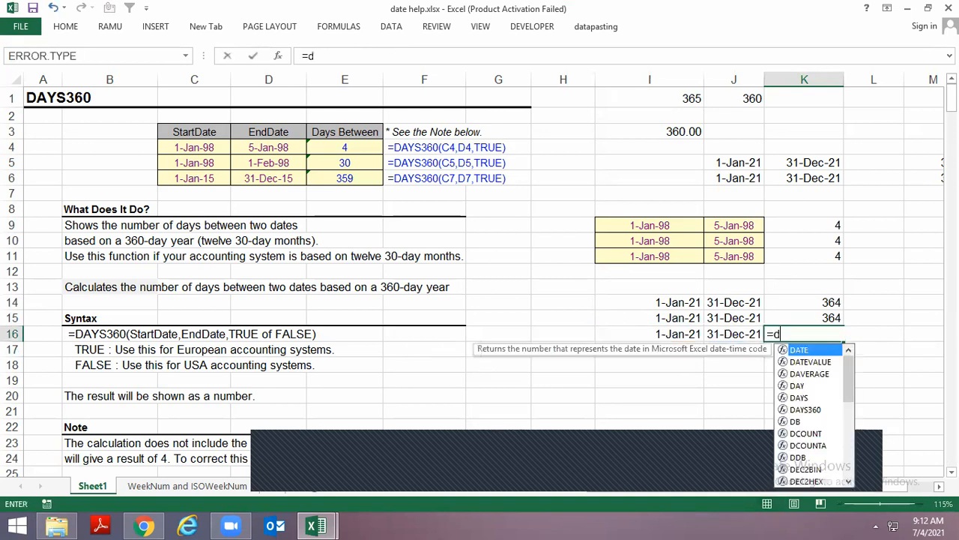
key("Down")
key("Down")
key("Tab")
key("Left")
key("Left")
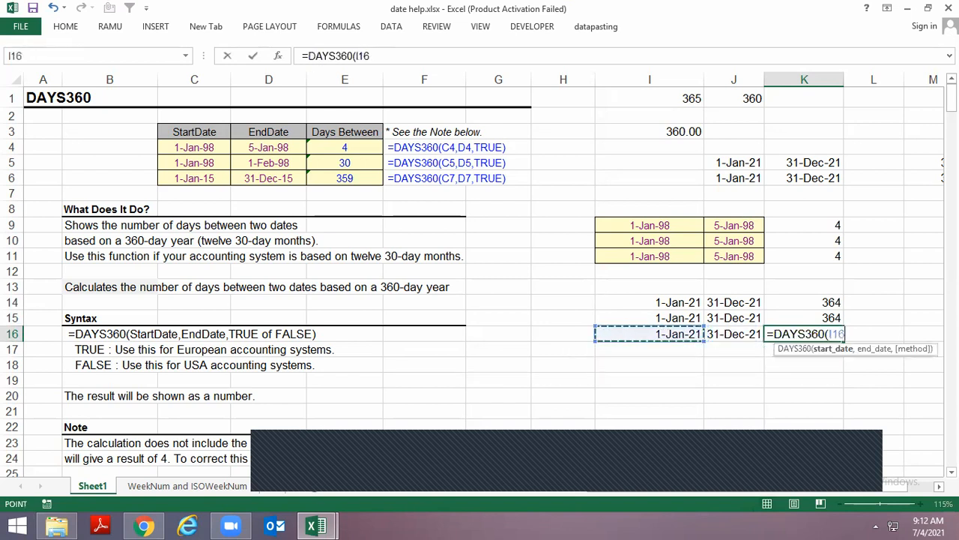
type(",")
key("Left")
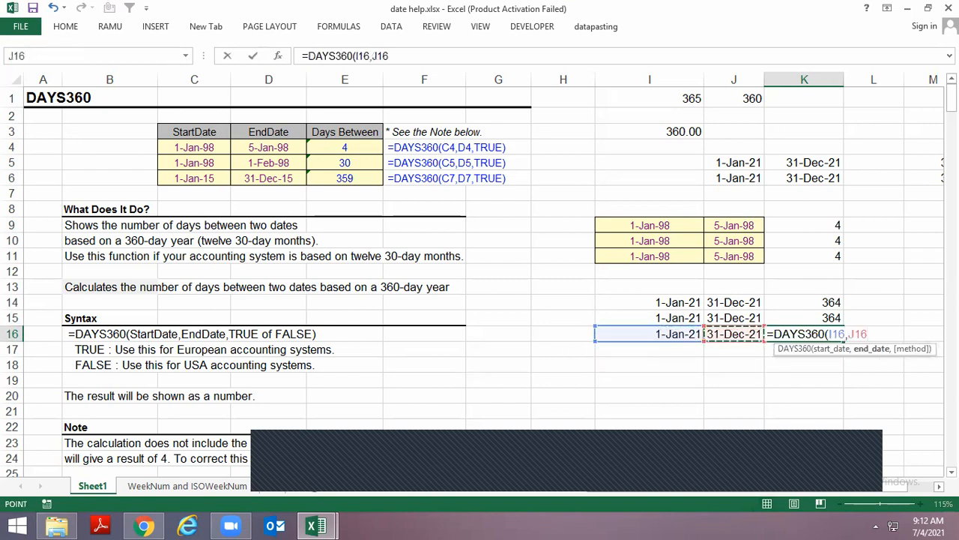
key("Return")
key("Up")
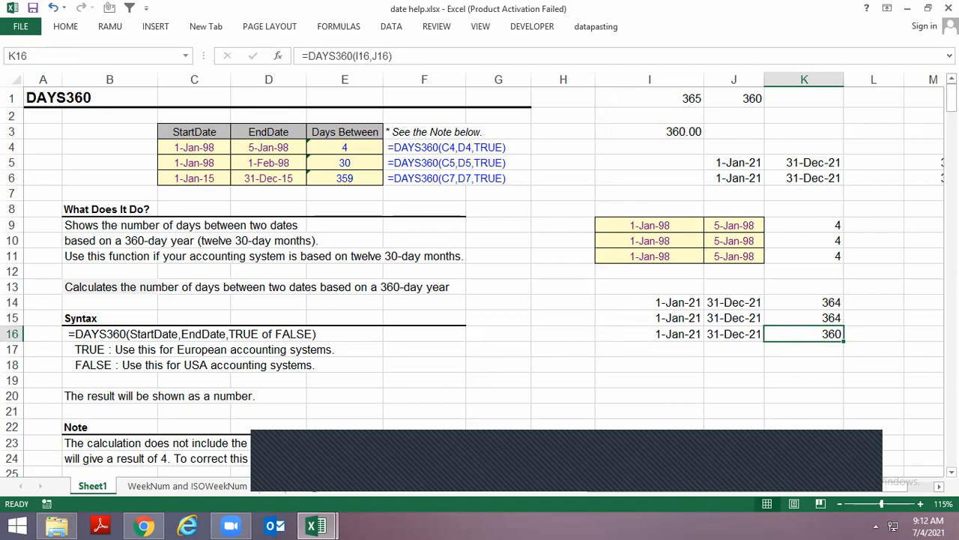
Examine the DAYS360 description in the What Does It Do section, rows 9 to 11
key("Left")
key("Left")
key("Left")
key("Left")
key("Left")
key("Left")
key("Left")
key("Up")
key("Up")
key("Up")
key("Up")
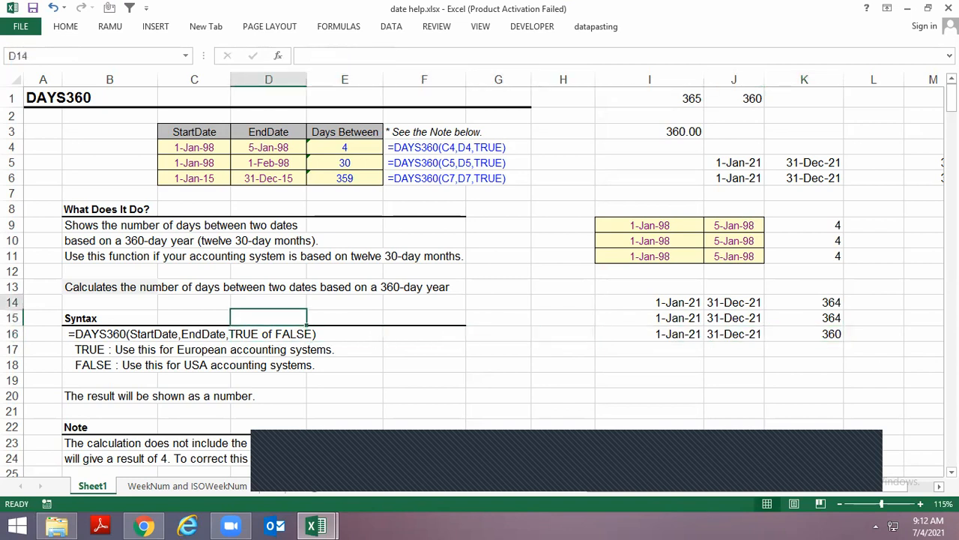
key("Left")
key("Left")
key("Left")
key("Up")
key("Up")
key("Up")
key("Right")
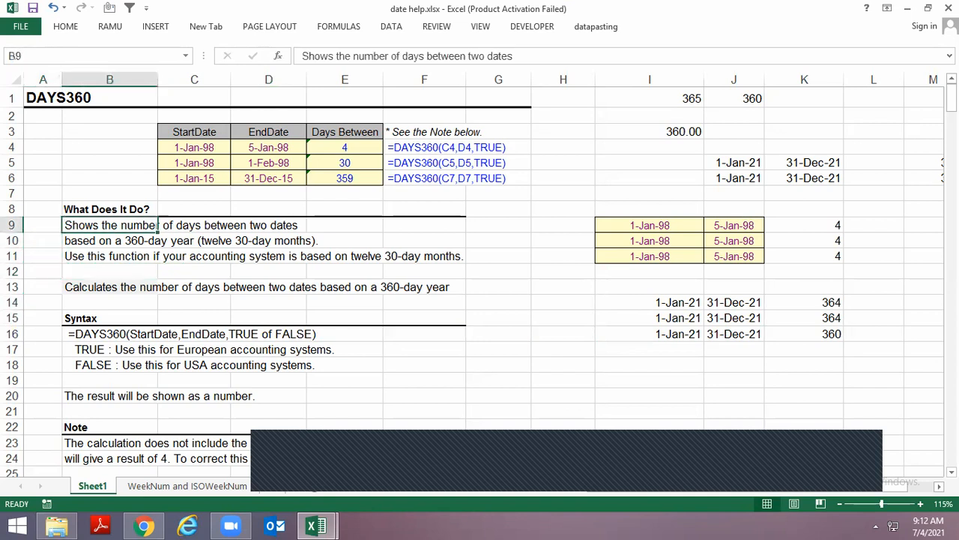
key("Down")
key("Down")
key("Up")
key("Right")
key("Down")
key("Up")
key("Left")
key("Left")
key("Right")
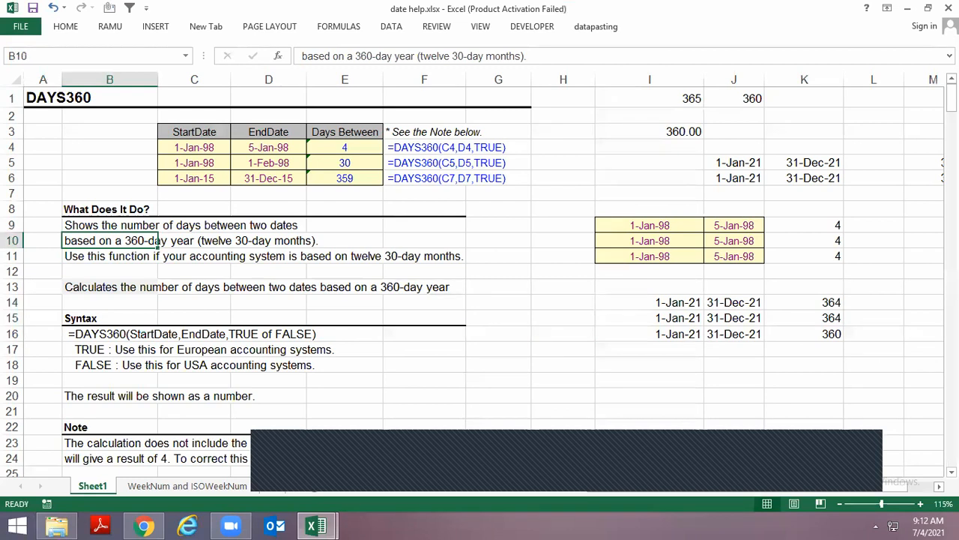
Examine the DAYS360 syntax notes on the TRUE and FALSE options for European and USA accounting systems
key("Down")
key("Down")
key("Down")
key("Down")
key("Down")
key("Down")
key("Down")
key("Down")
key("Up")
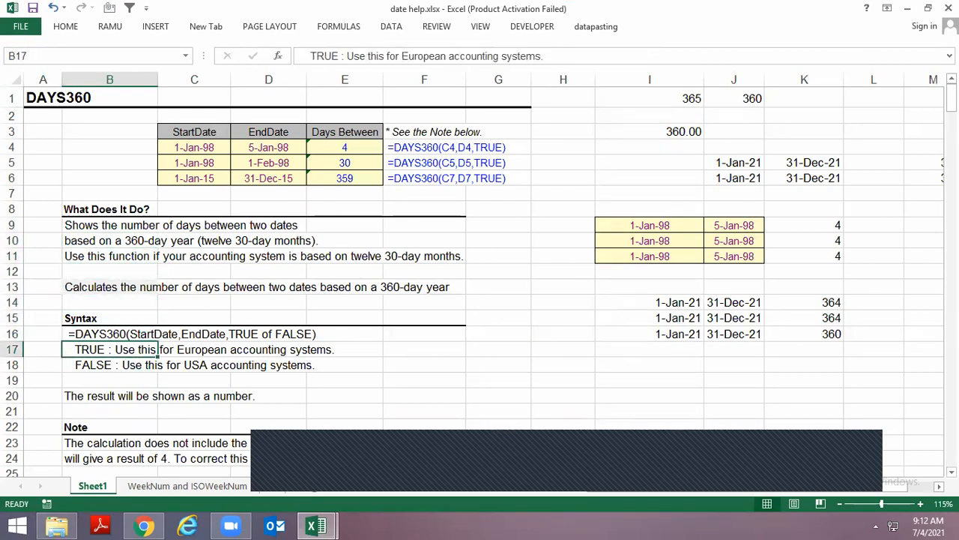
key("Down")
key("Down")
key("Down")
key("Up")
key("Up")
key("Up")
key("Down")
key("Up")
key("Down")
key("Down")
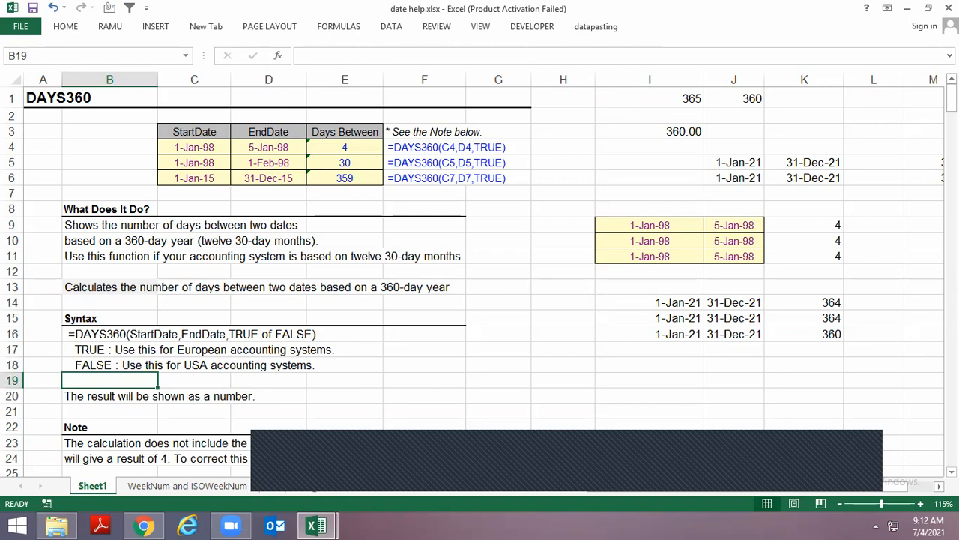
Clear the old results from H32:H34 beside the YEARFRAC table
scroll(495, 343, "down", 3)
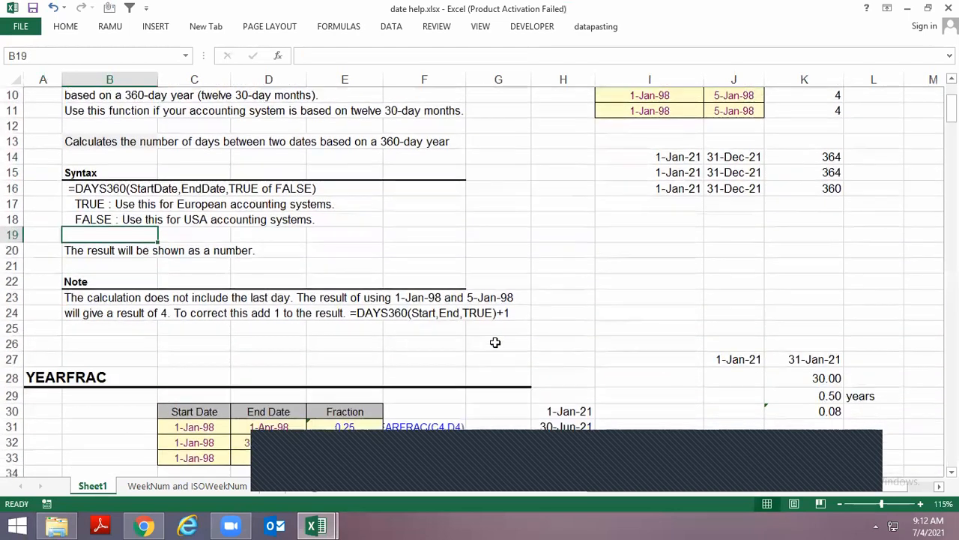
scroll(496, 343, "down", 1)
scroll(536, 248, "down", 1)
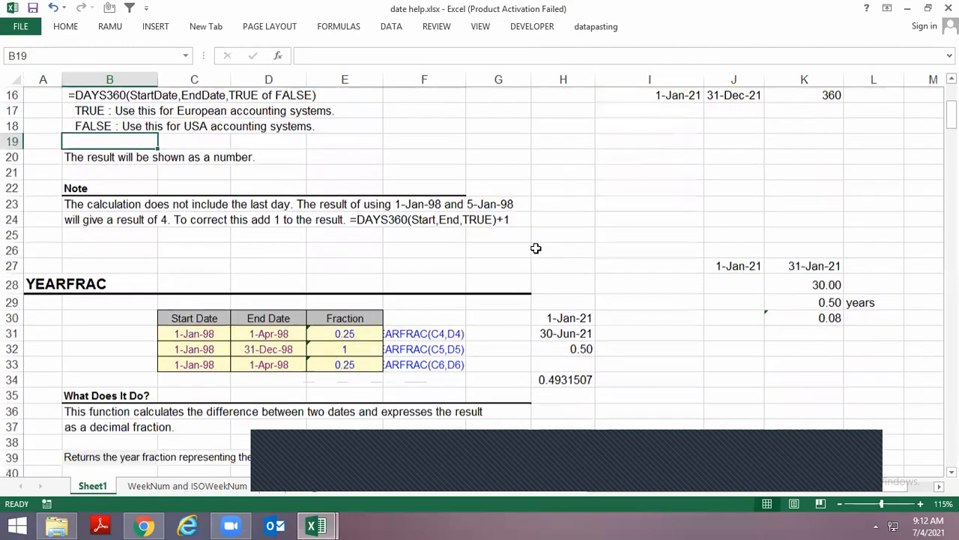
left_click(60, 282)
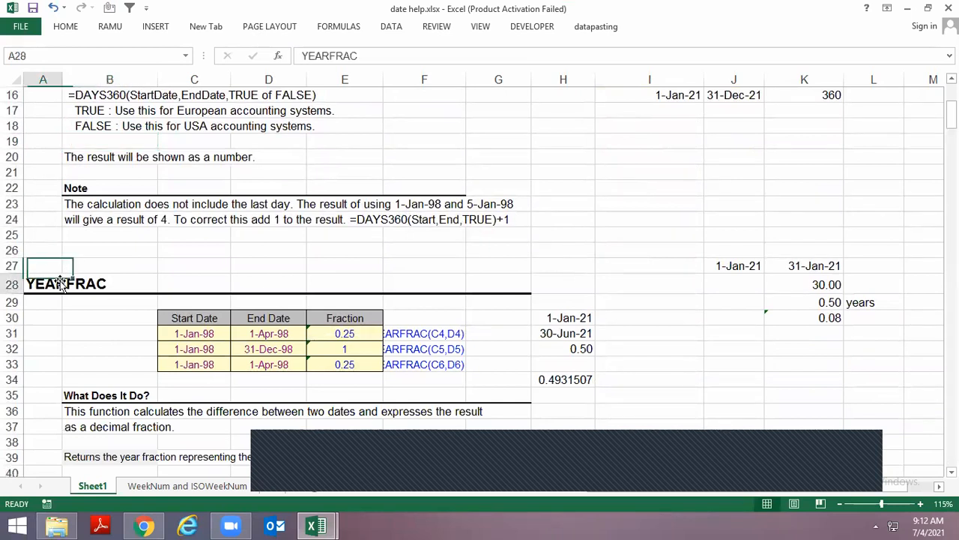
left_click(649, 338)
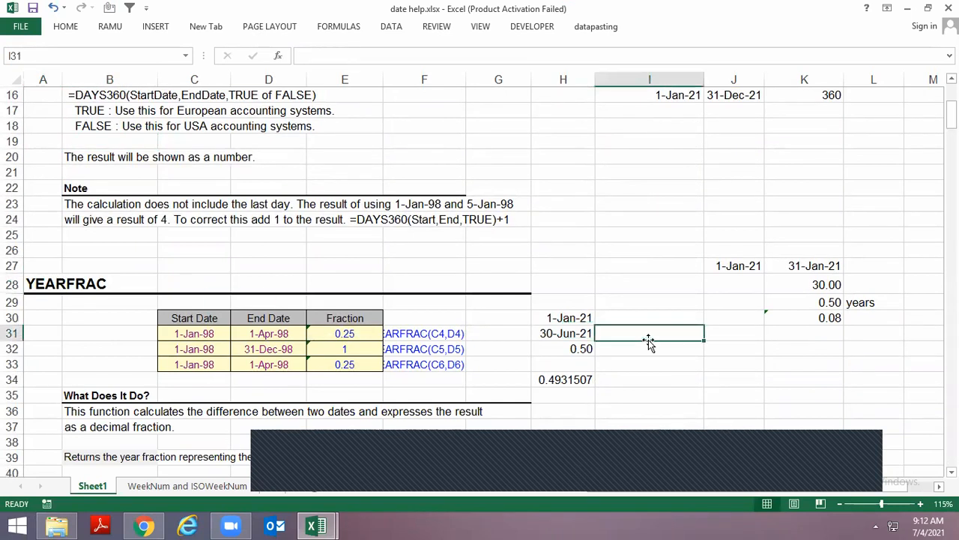
key("Left")
key("Down")
key("shift+Down")
key("shift+Down")
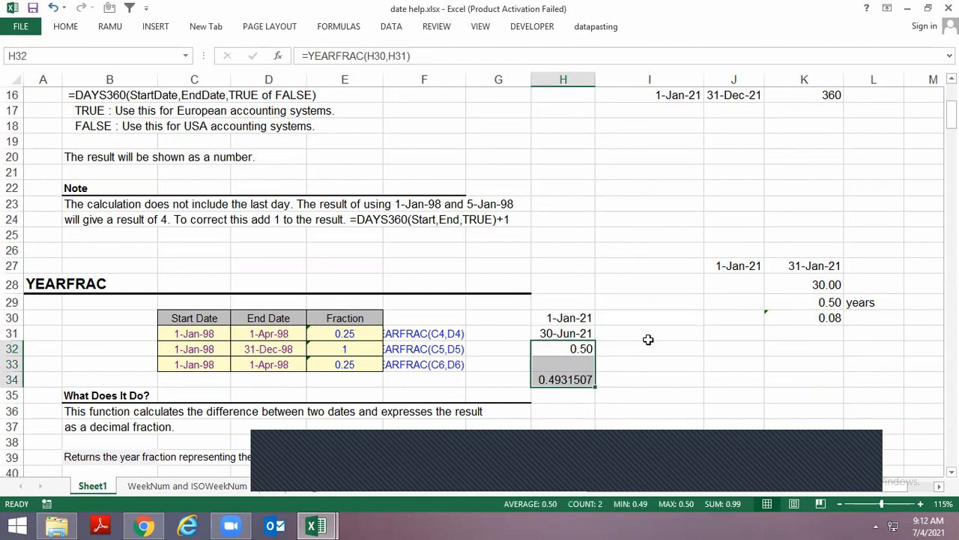
key("Delete")
key("Up")
key("Up")
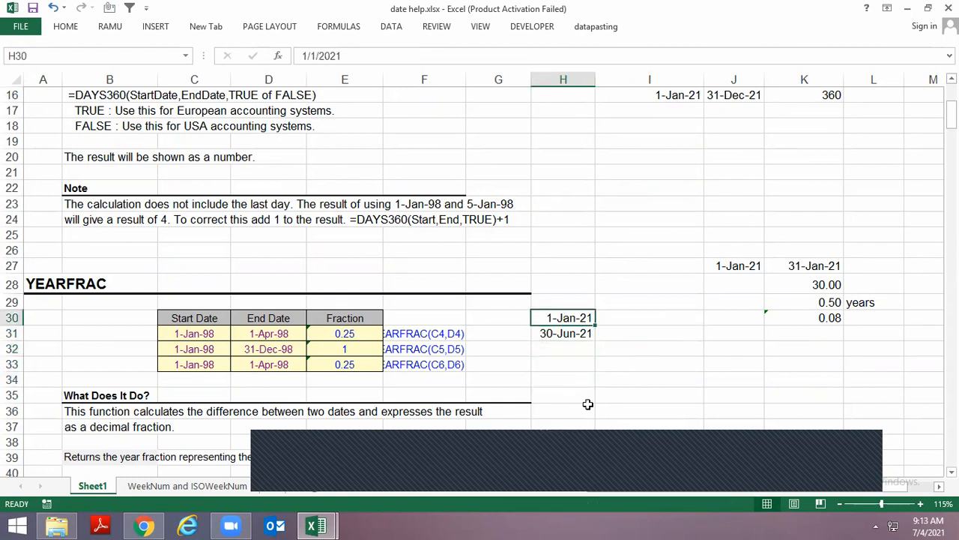
Enter 1 Jan 2021 in I30 and 31 Dec 2021 in I31, formatting I31 as a date
key("Down")
key("Right")
key("Right")
key("Right")
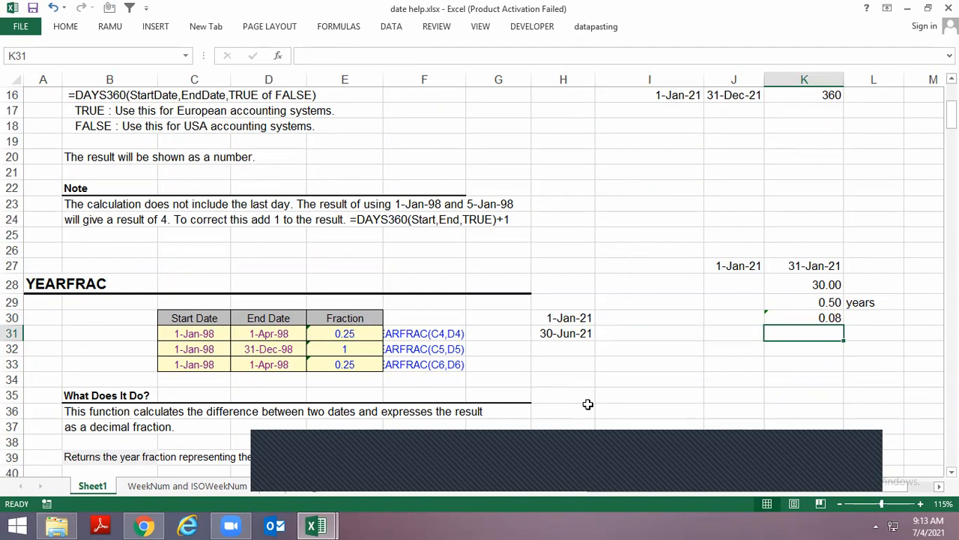
key("Left")
key("Left")
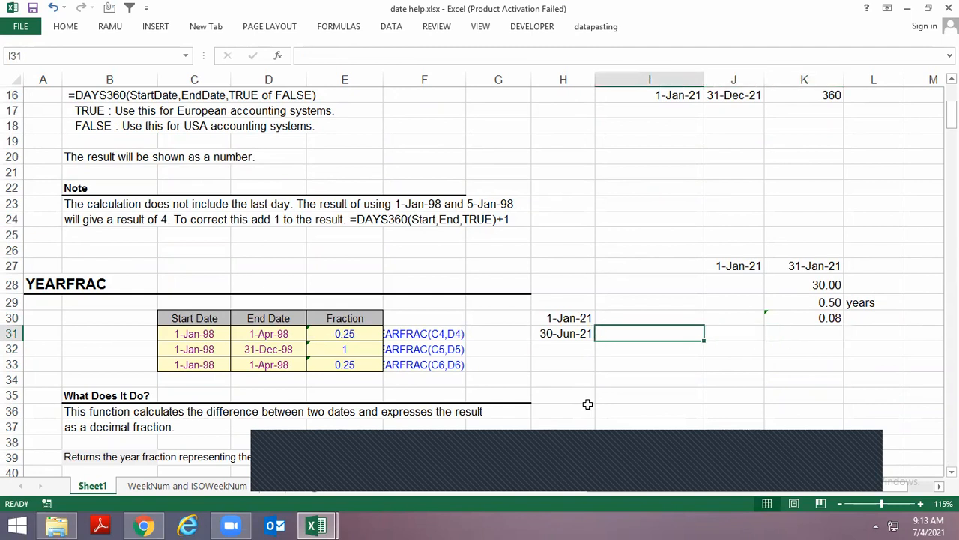
key("Up")
type("1 jan 2021")
key("Return")
type("31 dec 2021")
key("Return")
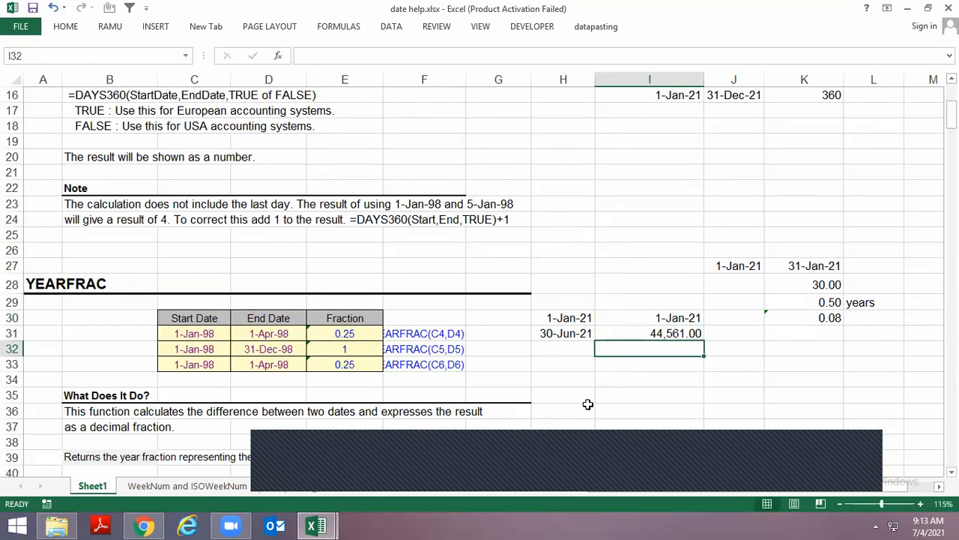
key("Up")
key("ctrl+shift+3")
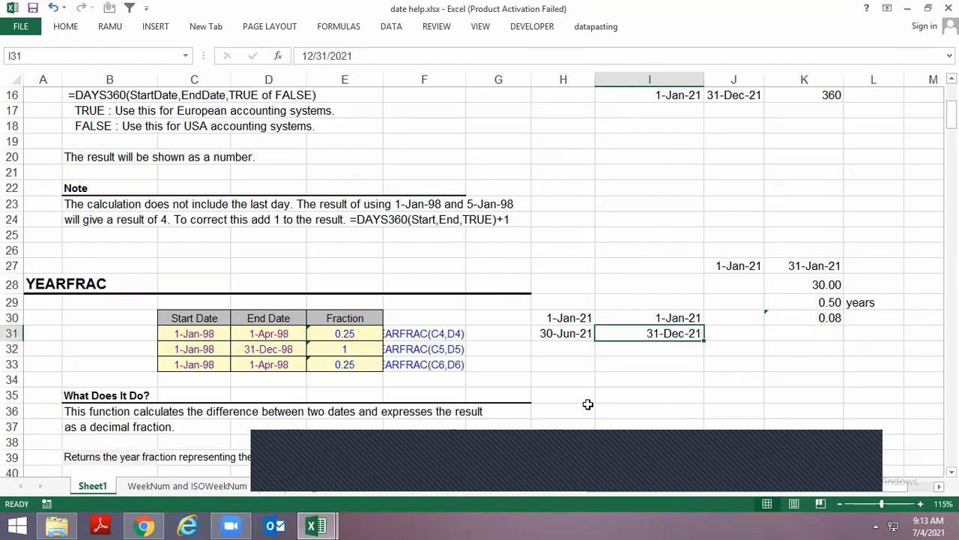
Calculate the year fraction between the two column I dates in I32 with =YEARFRAC(I30,I31)
key("Down")
type("=yea")
key("Down")
key("Tab")
key("Up")
key("Up")
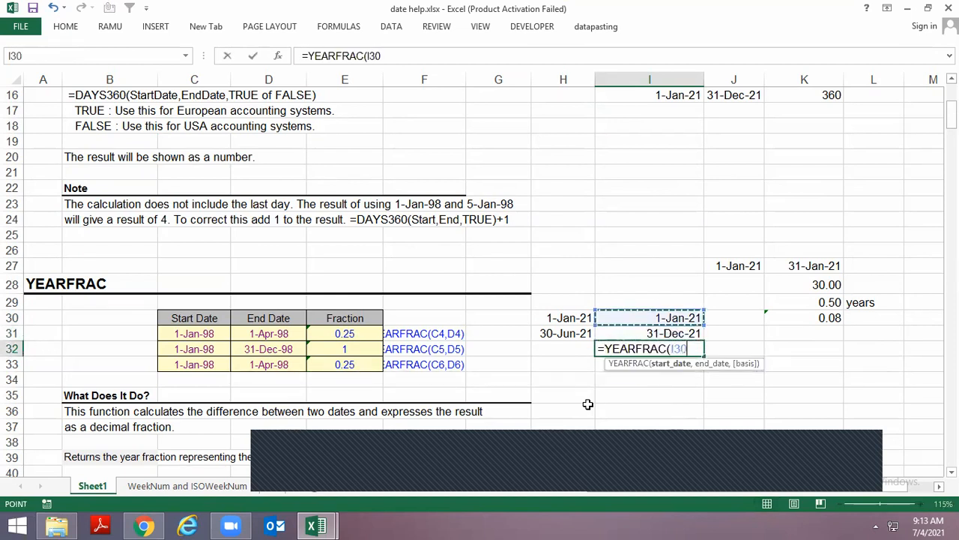
type(",")
key("Up")
key("Return")
key("Up")
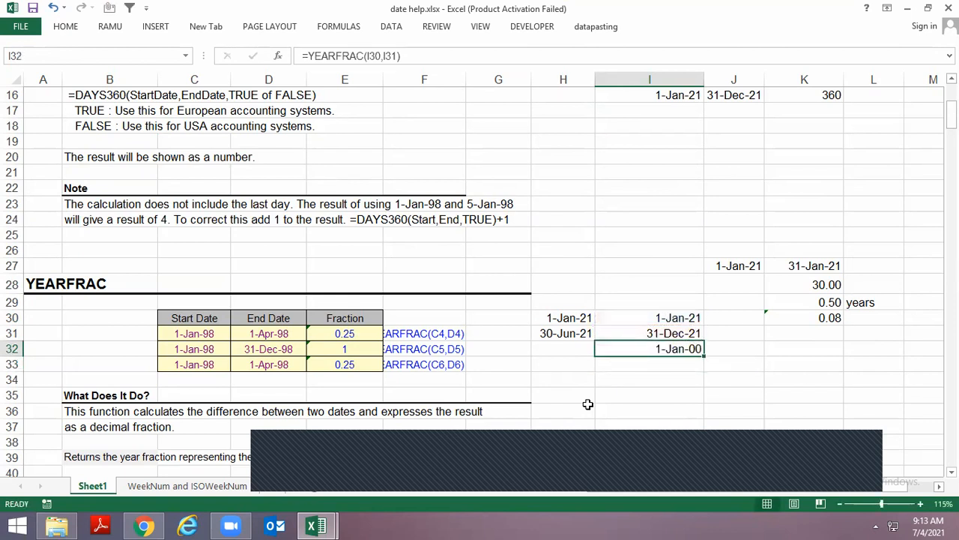
Format I32 as a number with two decimals and copy its YEARFRAC formula to H32
key("ctrl+shift+1")
key("ctrl+c")
key("Left")
key("ctrl+v")
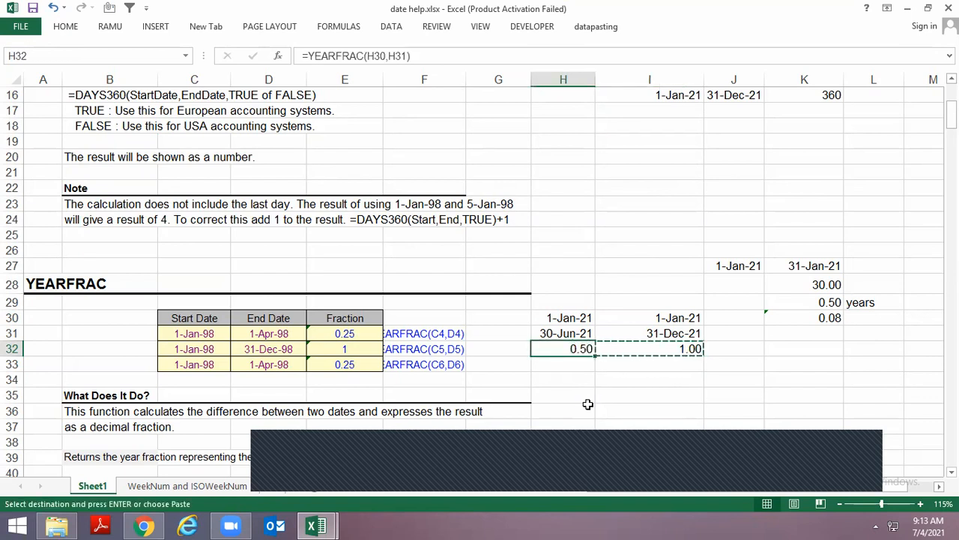
key("Escape")
key("Up")
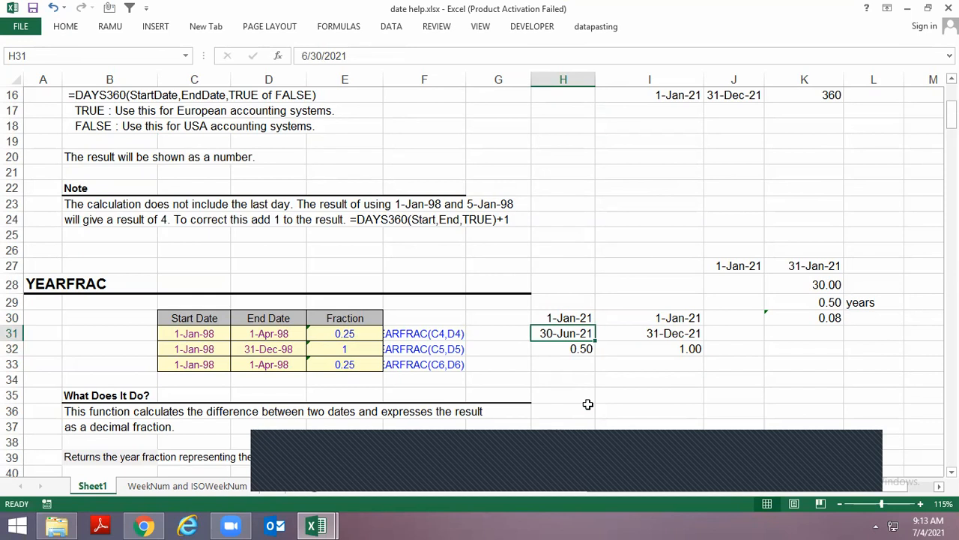
Enter 0.5 in I34 as a sample decimal below the YEARFRAC results
key("Down")
key("Down")
key("Down")
key("Down")
key("Down")
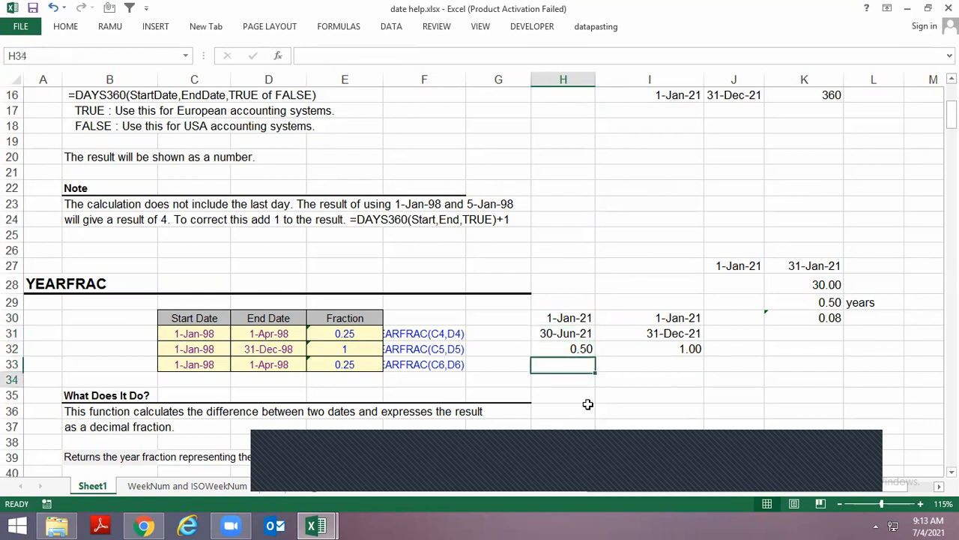
key("Up")
key("Up")
key("Right")
type("5")
key("Return")
key("Up")
type("0.5")
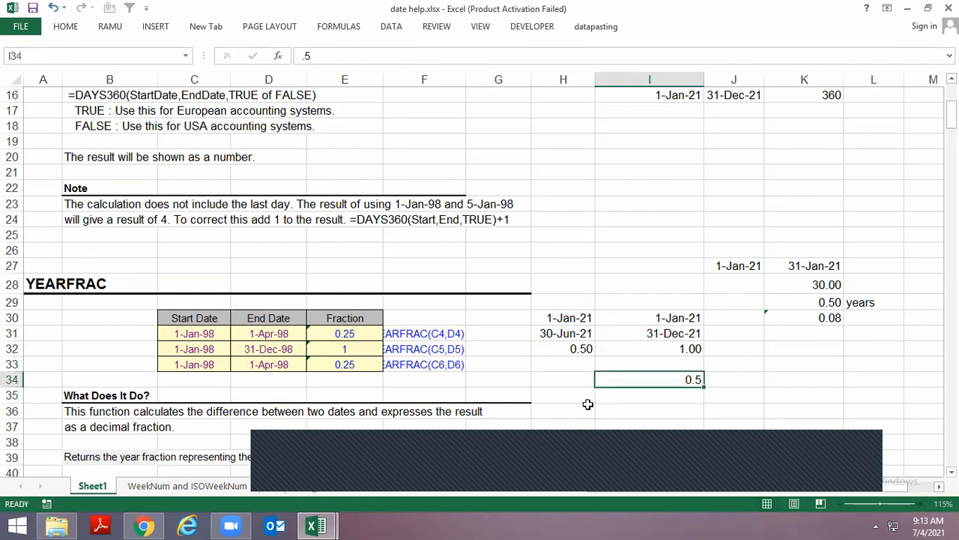
Apply the Fraction number format, up to one digit, to the empty cell J34
key("Right")
key("ctrl+1")
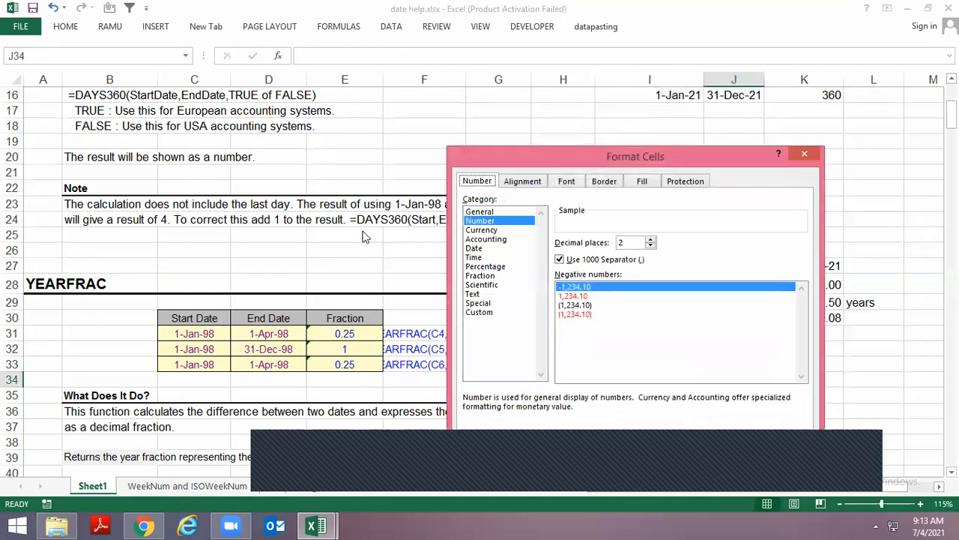
left_click(491, 286)
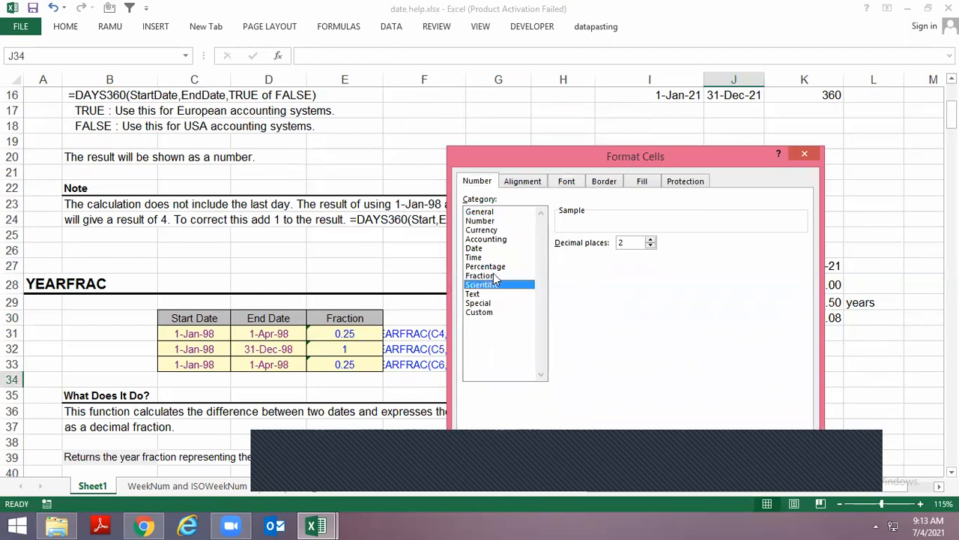
left_click(483, 275)
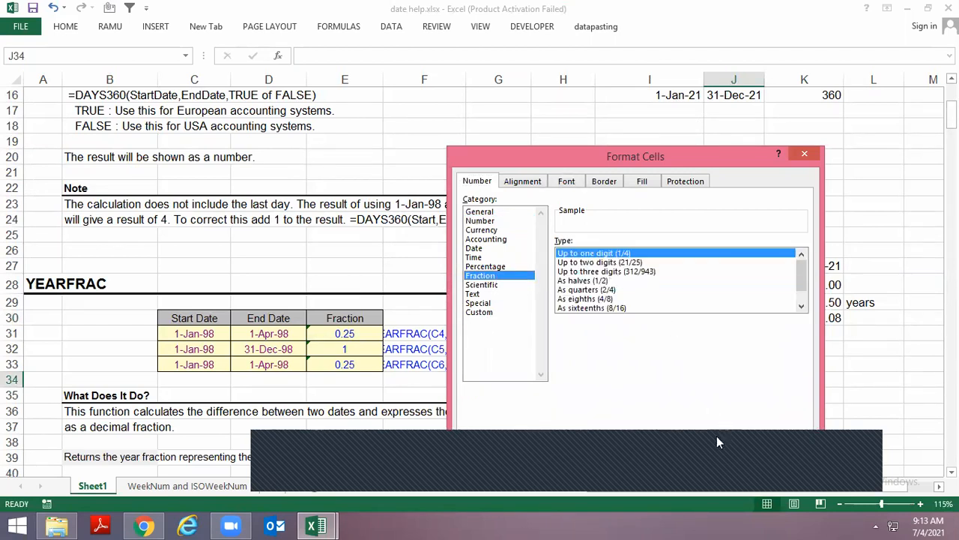
left_click(731, 457)
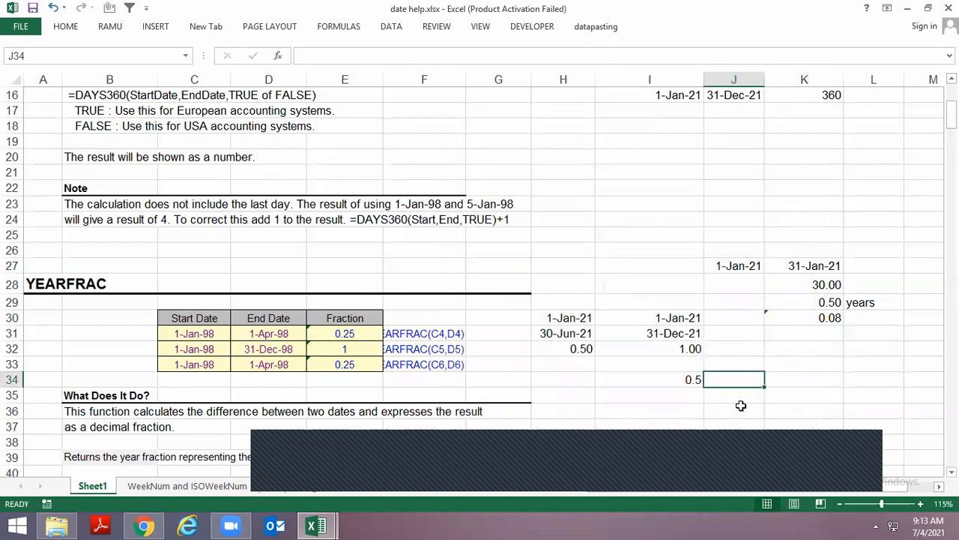
Format the 0.5 in I34 as a fraction of up to one digit
left_click(694, 382)
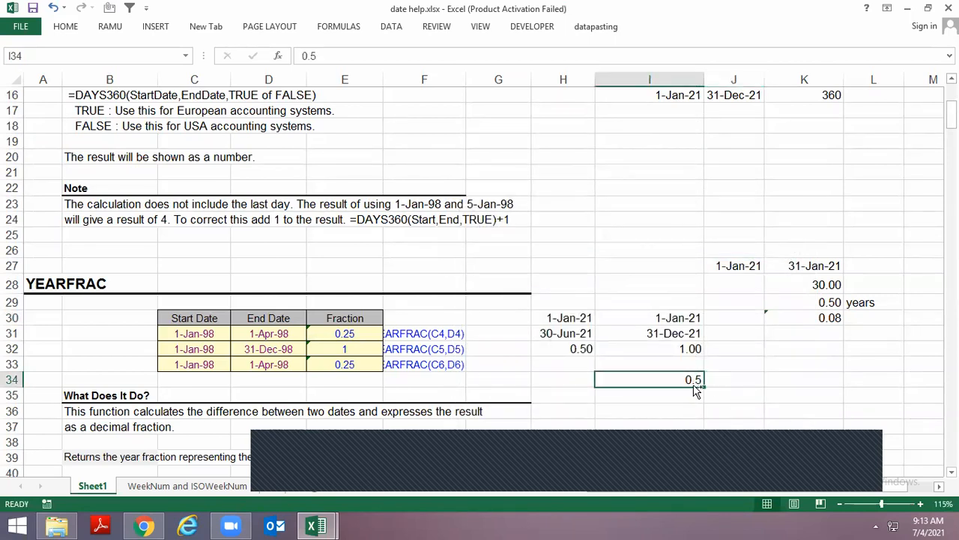
key("ctrl+1")
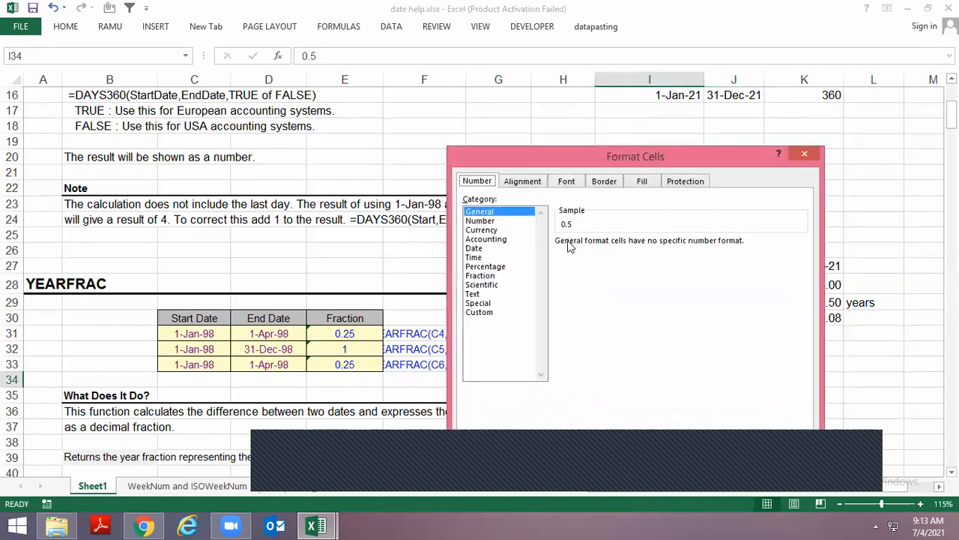
left_click(484, 276)
left_click(730, 457)
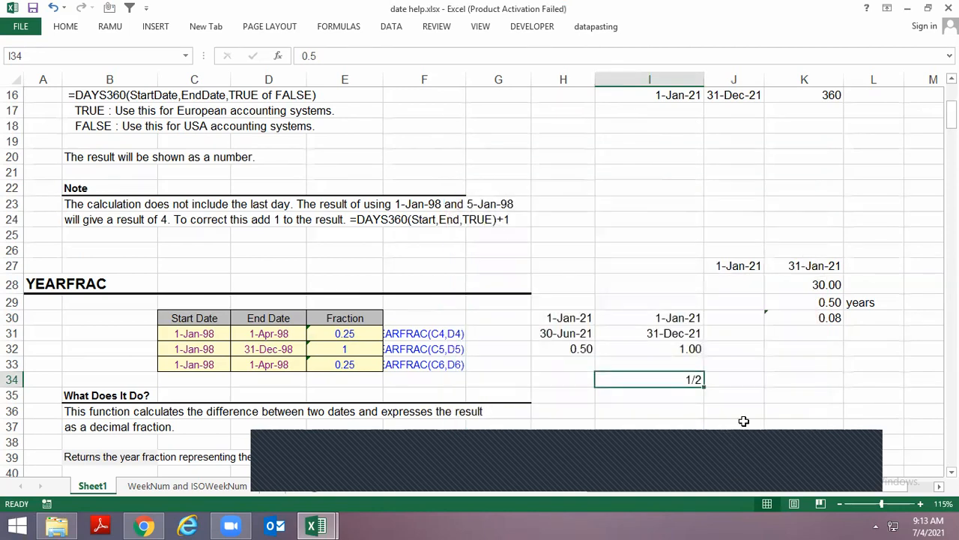
left_click(578, 344)
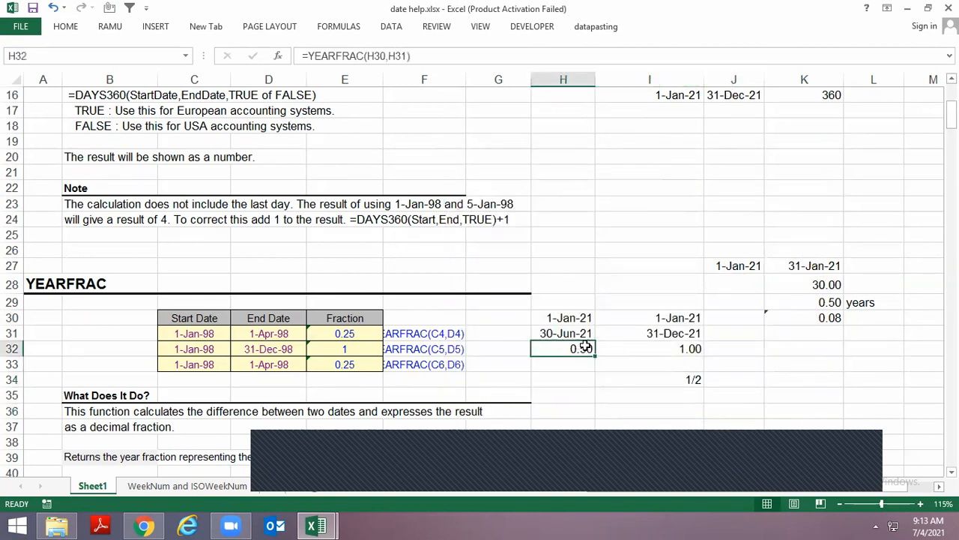
Browse the remaining date examples on the sheet, and switch to the date class 4 Jul 2021.xlsx workbook at B125
scroll(583, 346, "down", 7)
scroll(587, 348, "down", 10)
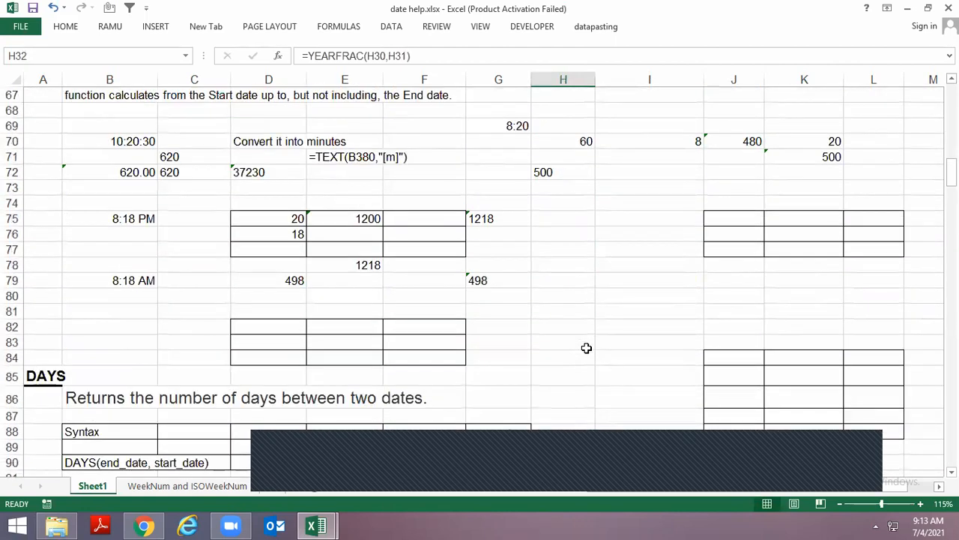
scroll(587, 348, "down", 3)
scroll(145, 272, "up", 7)
scroll(149, 272, "up", 4)
scroll(200, 227, "down", 3)
key("alt+Tab")
left_click(236, 344)
scroll(250, 351, "down", 2)
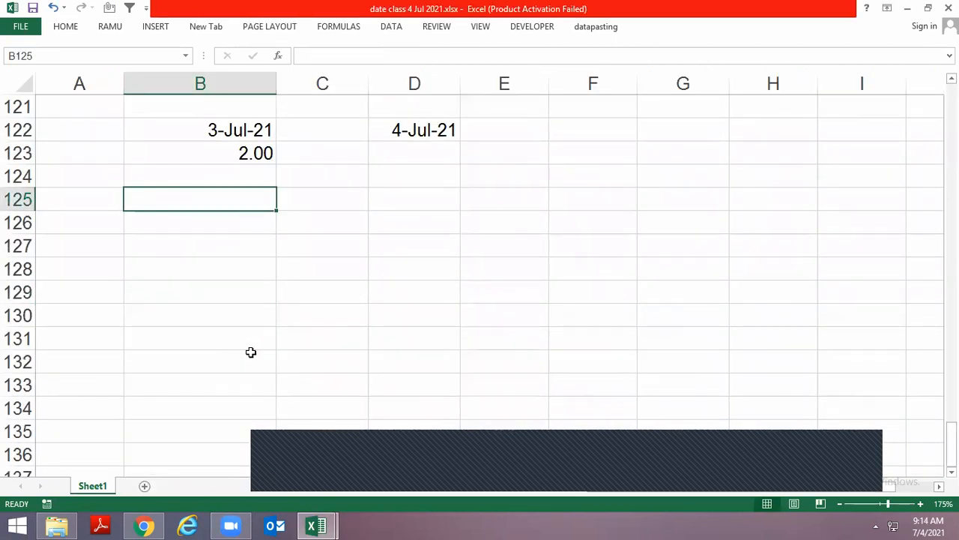
Enter the current time, 9:14 AM, as a fixed value in B125
scroll(270, 374, "up", 2)
key("F2")
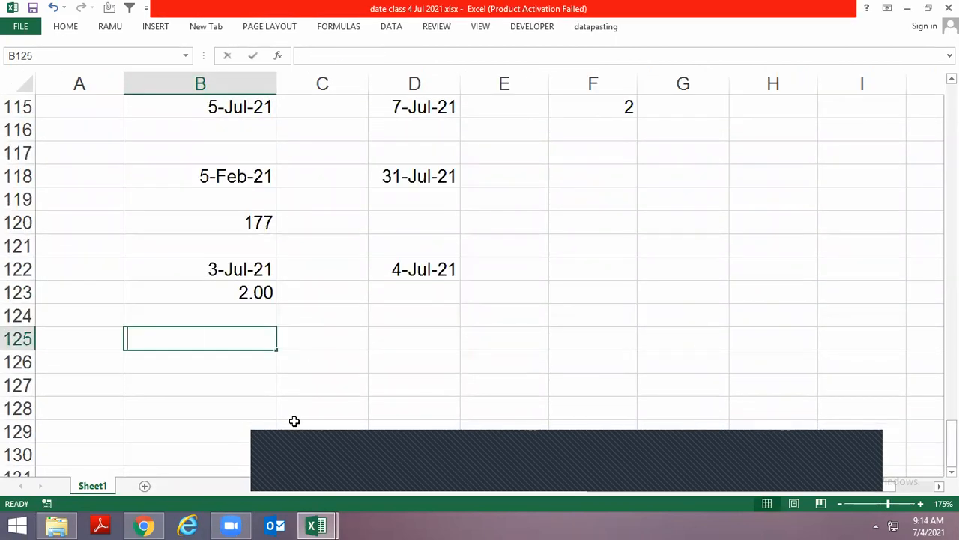
key("ctrl+semicolon")
key("Return")
key("Up")
key("ctrl+shift+semicolon")
key("Return")
key("Up")
key("F2")
key("Left")
key("Left")
key("Left")
key("BackSpace")
key("BackSpace")
type("35")
key("Return")
key("Up")
key("Right")
key("Right")
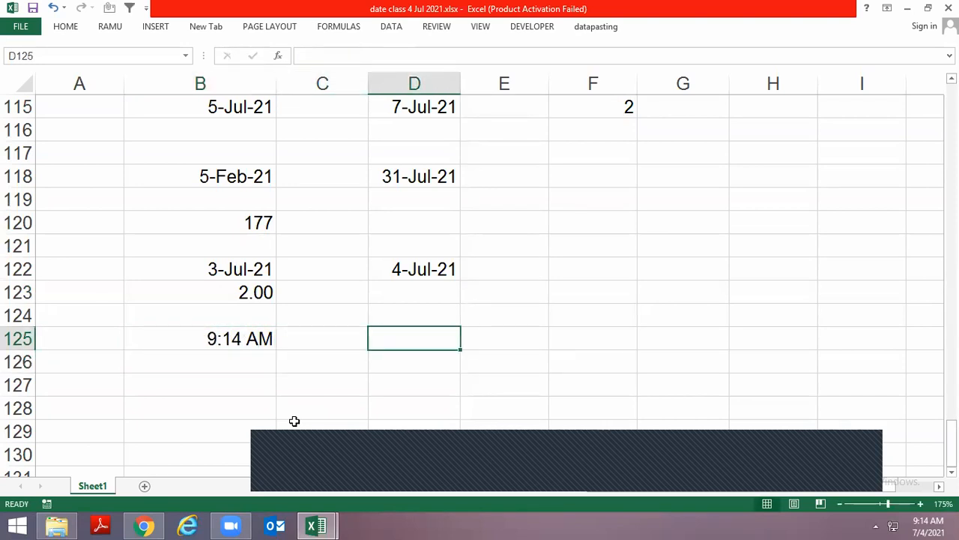
Enter =HOUR(B125) in D125 to extract the hour from the time
type("=hou")
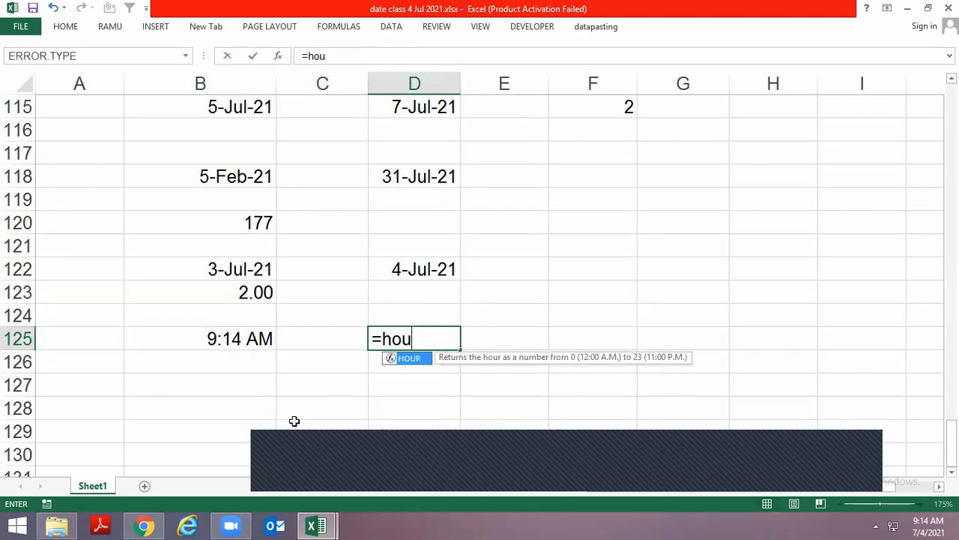
key("Tab")
key("Left")
key("Left")
key("Return")
Multiply the hour formula in D125 by 60 and apply the two-decimal number format to it
key("Up")
key("F2")
type("*60")
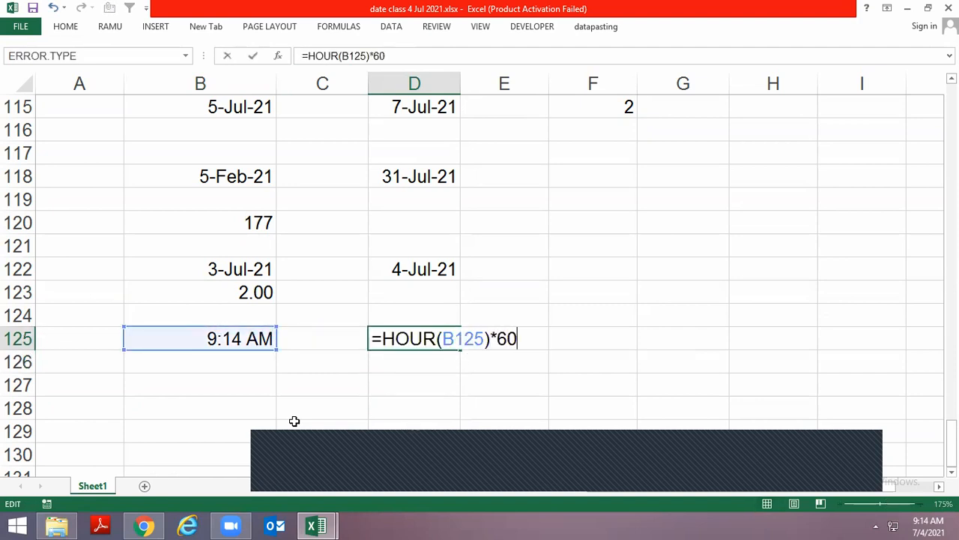
key("Return")
key("Up")
key("ctrl+shift+1")
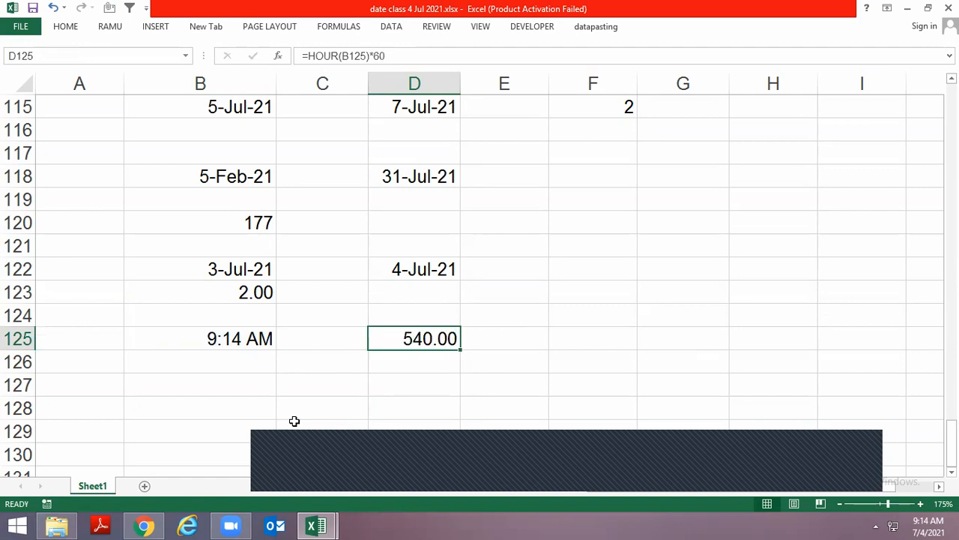
Try the formula =MIN(B125) in D126 for the minutes part of the time
key("Down")
type("=min")
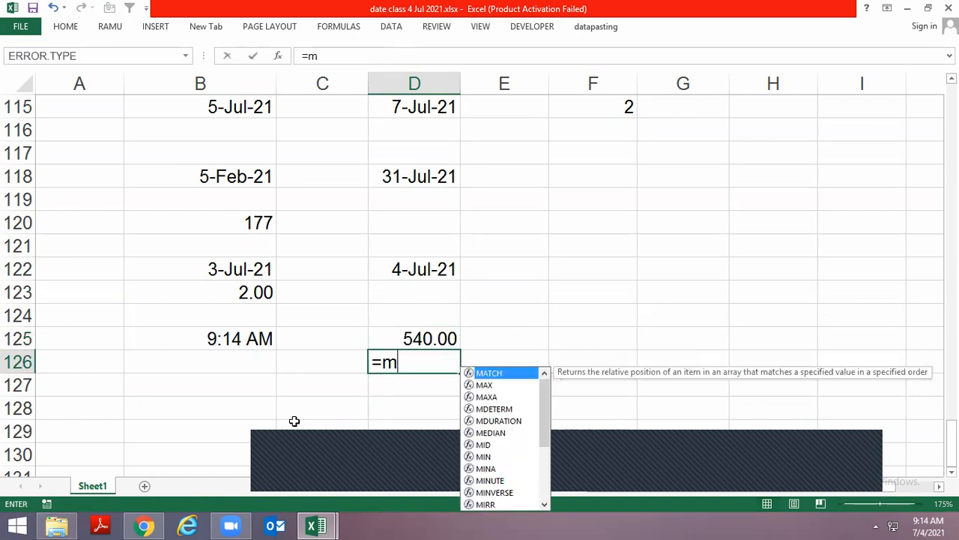
key("Tab")
key("Left")
key("Left")
key("Up")
key("Return")
Apply the two-decimal number format to D126
key("Up")
key("ctrl+shift+1")
key("Down")
key("Up")
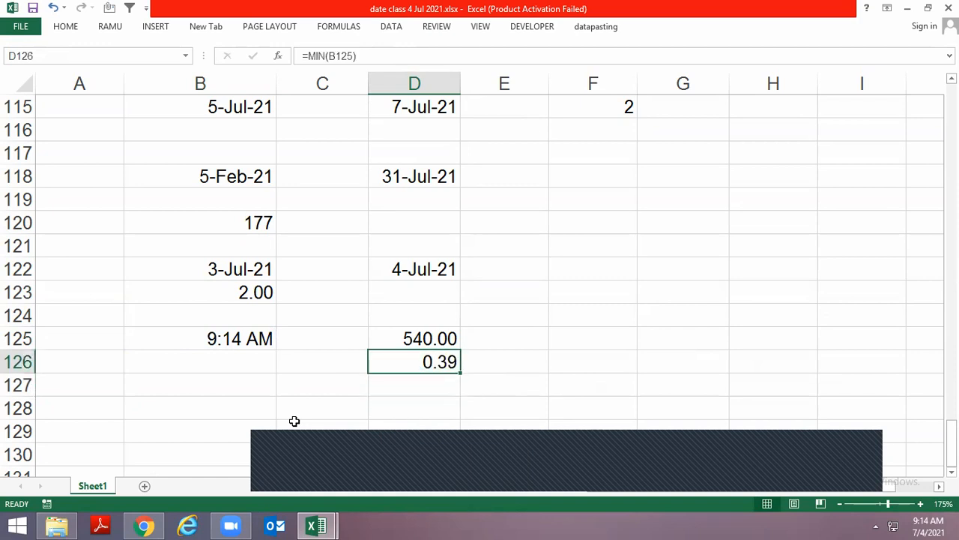
Replace the formula in D126 with =MINUTE(B125) to extract the minutes
type("=mi")
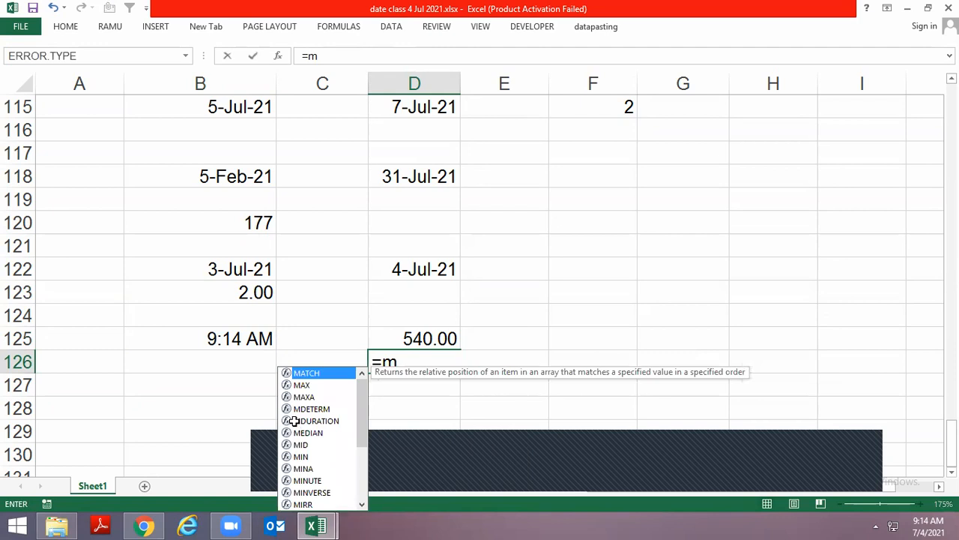
key("Down")
key("Down")
key("Down")
key("Tab")
key("Up")
key("Left")
key("Left")
key("Return")
Enter +D125+D126 in D127 to total the minutes
type("+")
key("Up")
key("Up")
type("+")
key("Up")
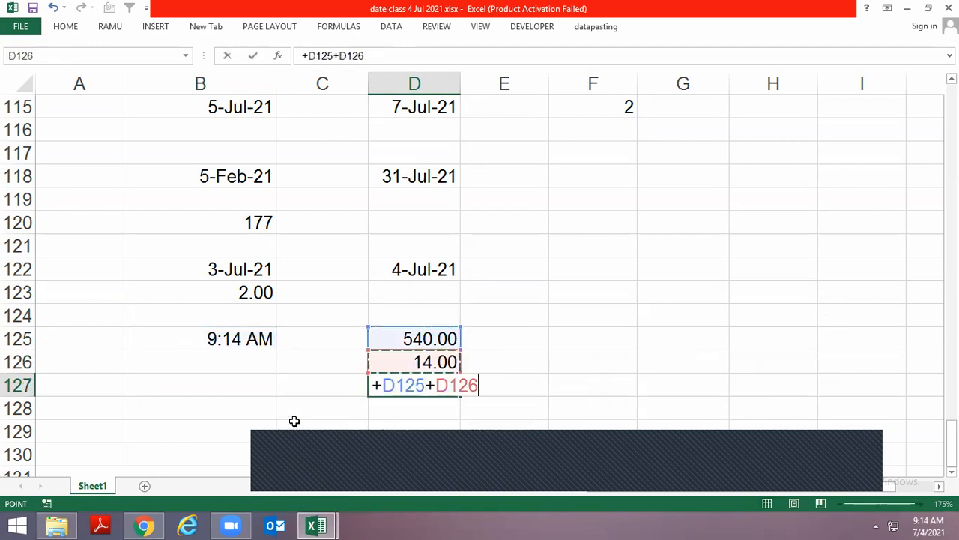
key("ctrl+Return")
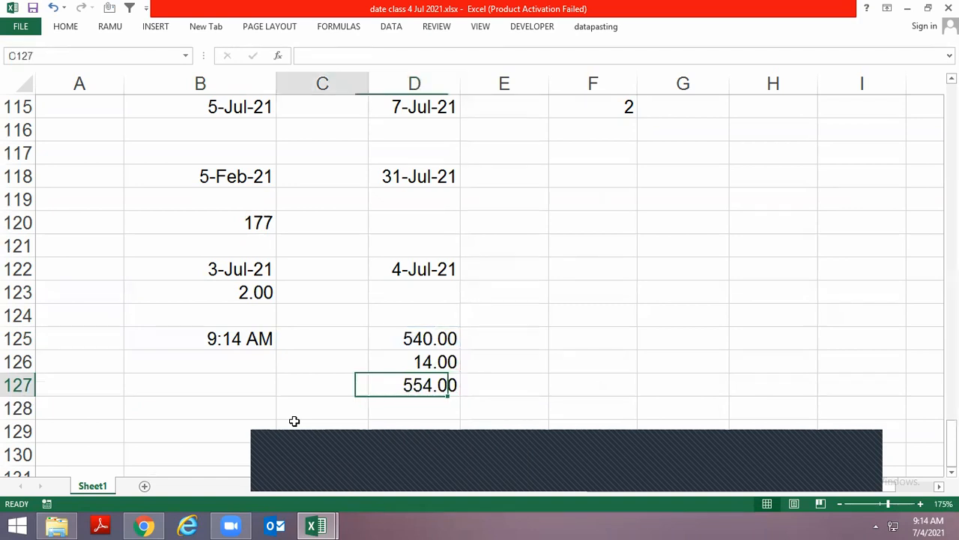
Compare the time in B125 with the hour, minute and total results in D125:D127
key("Left")
key("Left")
key("Up")
key("Up")
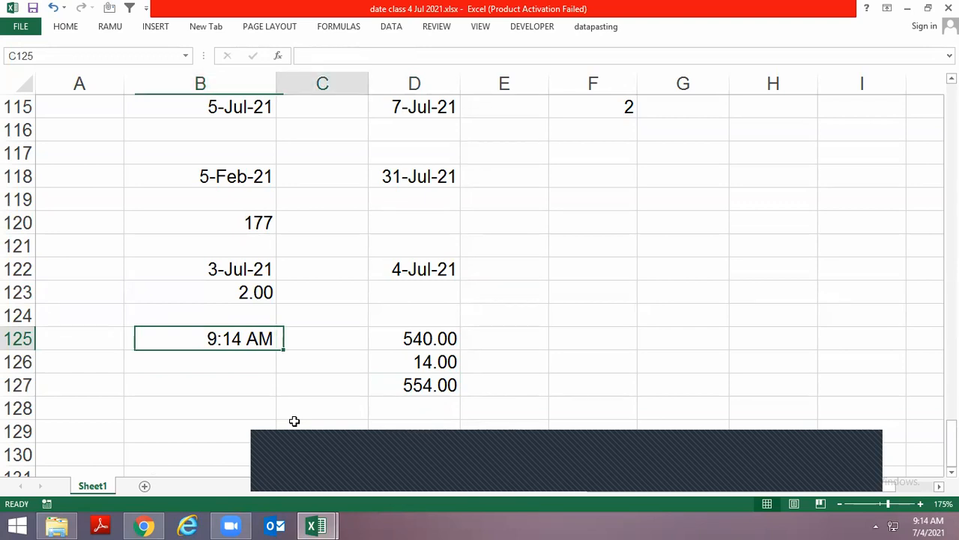
key("Right")
key("Right")
key("Down")
key("Down")
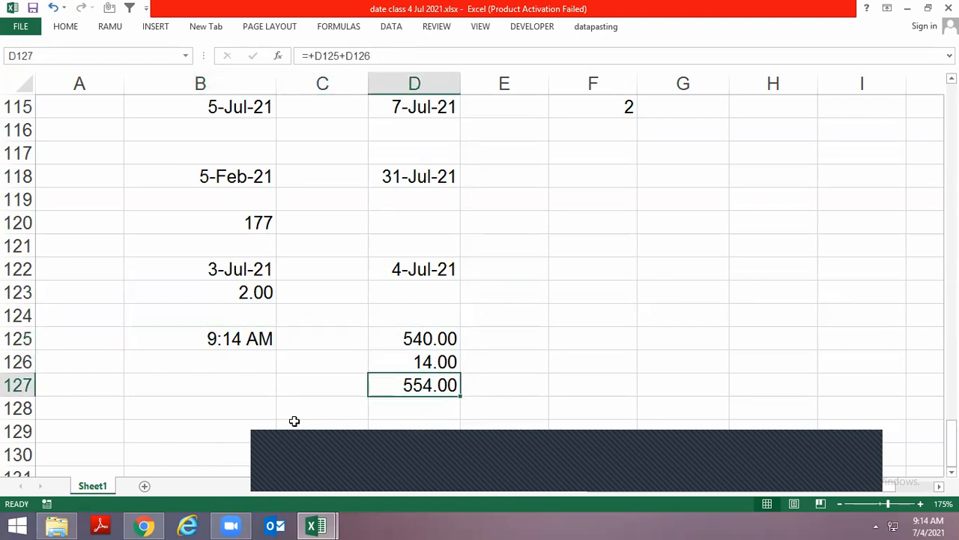
key("Down")
key("Down")
key("Down")
key("Down")
key("Up")
key("Up")
key("Left")
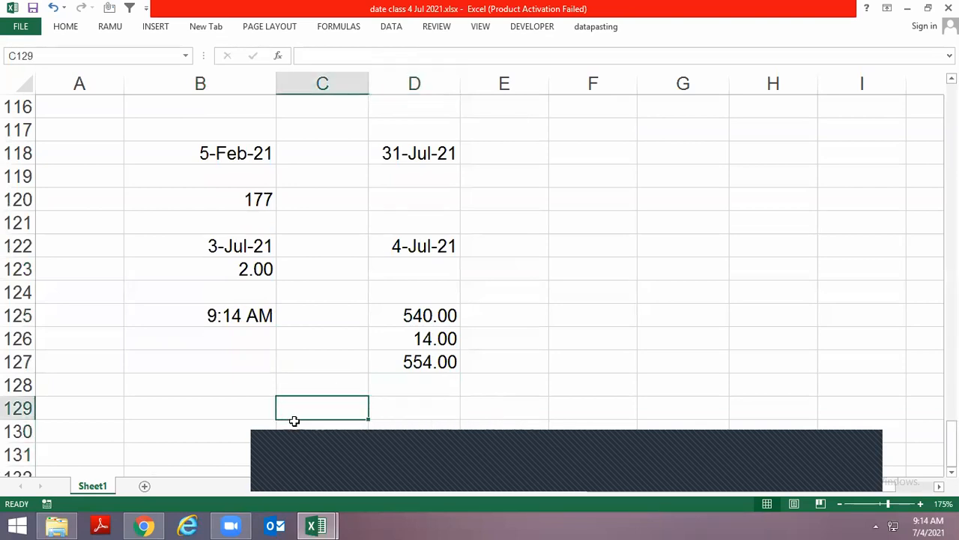
Enter =TEXT(B125,"[m]") in C128 to convert the time directly to total minutes
key("Right")
key("Up")
key("Up")
key("Left")
key("Down")
type("=")
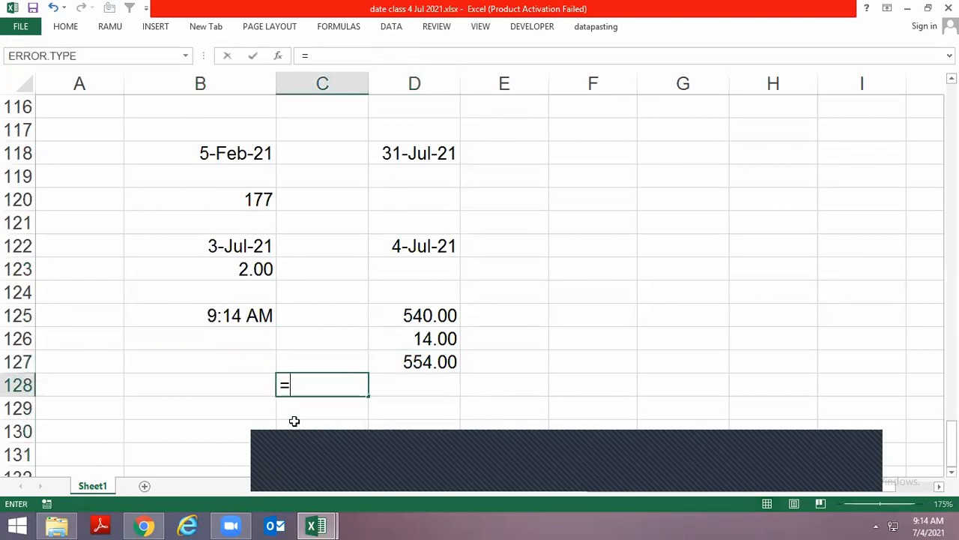
type("tex")
key("Tab")
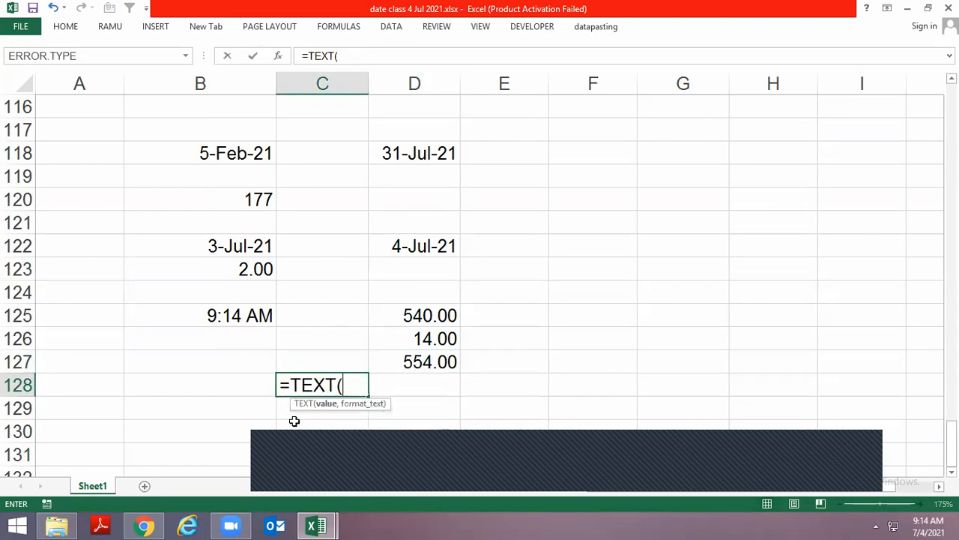
key("Left")
key("Up")
key("Up")
key("Up")
type(",\"[m]\"")
key("Return")
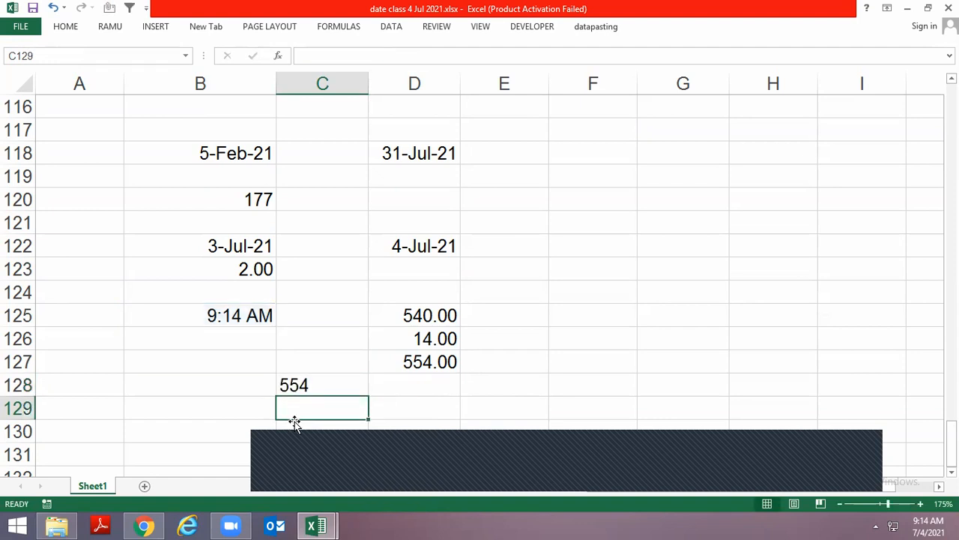
key("Up")
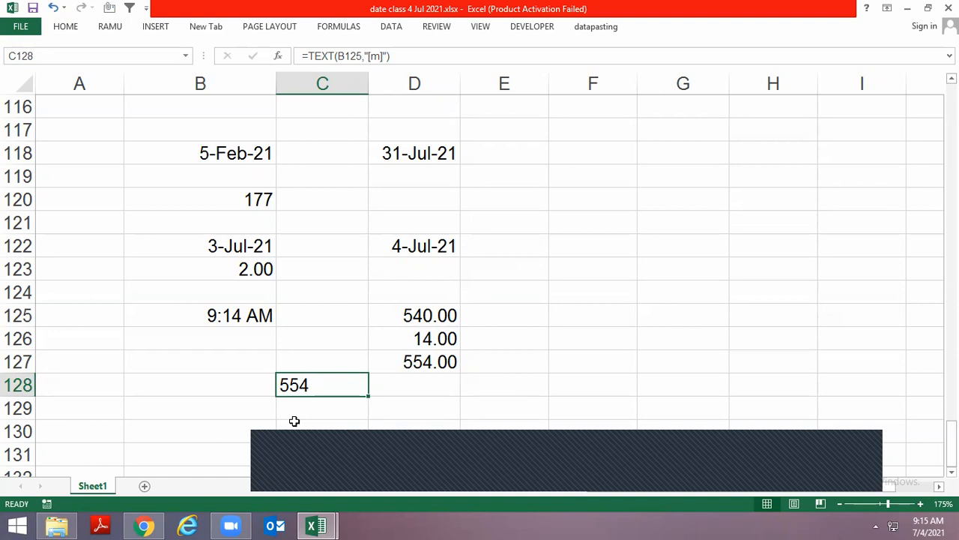
Insert the current time in B130 as a second sample below the first example
key("Left")
key("Down")
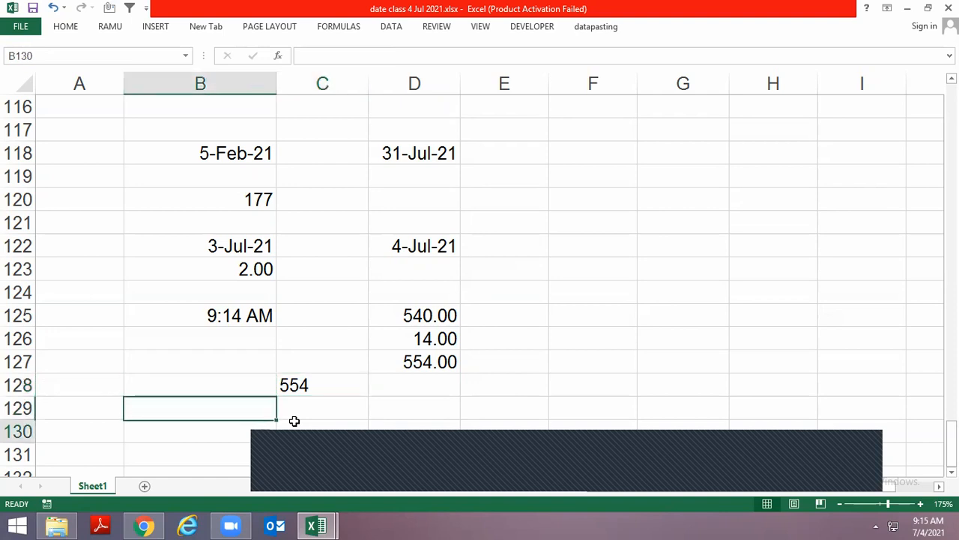
key("Down")
key("Down")
key("Down")
key("Up")
key("Up")
Change the sample time in B130 to 4:20 AM
key("Up")
key("Down")
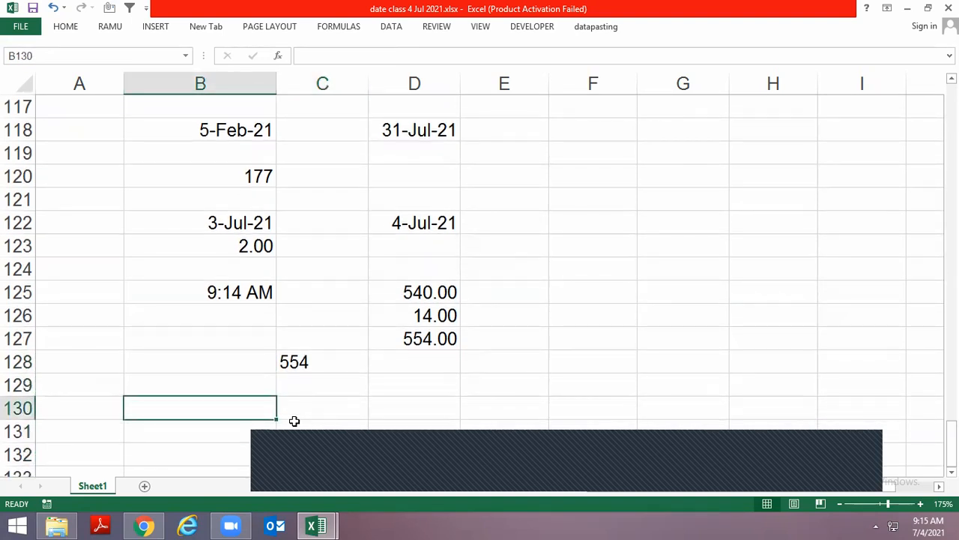
key("ctrl+semicolon")
key("ctrl+Return")
key("ctrl+shift+semicolon")
key("Return")
key("Up")
key("F2")
key("Left")
key("Left")
key("Left")
key("Left")
key("Left")
key("Left")
key("Left")
key("Left")
Try an HOUR formula in D130 that refers to A130
key("Left")
key("BackSpace")
type("4")
key("Right")
key("Delete")
key("Delete")
type("20")
key("Tab")
key("Tab")
type("=hour")
key("Tab")
key("Left")
key("Left")
key("Left")
key("ctrl+Return")
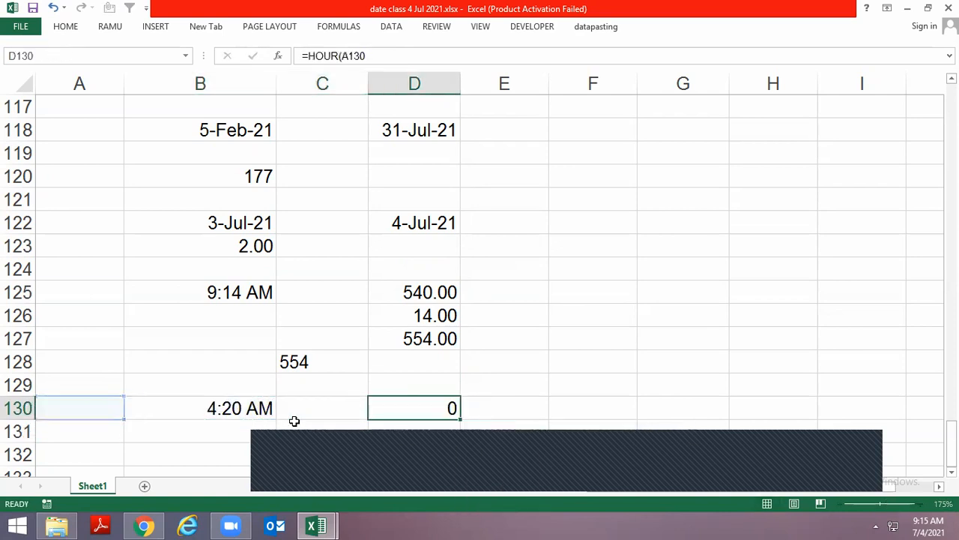
Replace the formula in D130 with =HOUR(B130)
type("=hour")
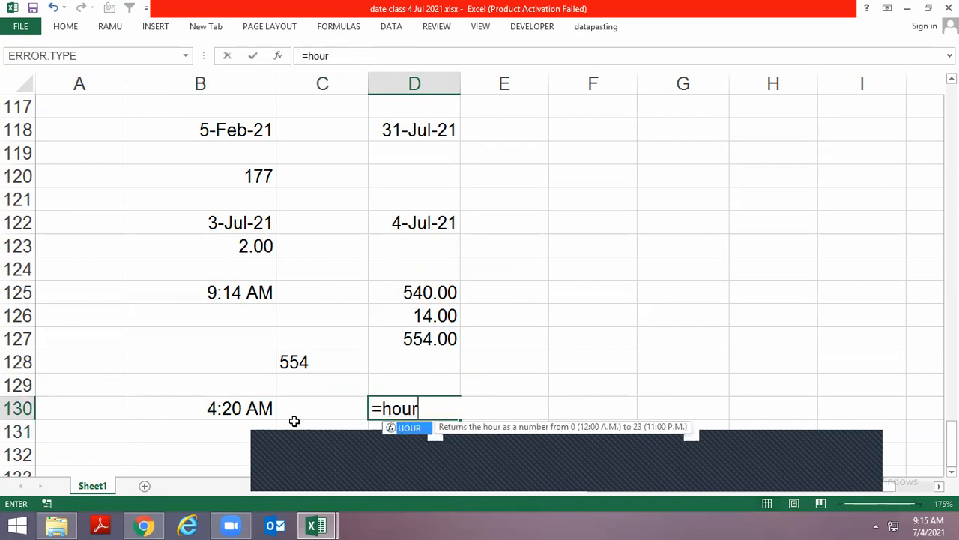
key("Tab")
key("Left")
key("Left")
key("Return")
Multiply the hour formula in D130 by 60 and apply the two-decimal number format to it
key("Up")
key("F2")
type("*60")
key("ctrl+Return")
key("Down")
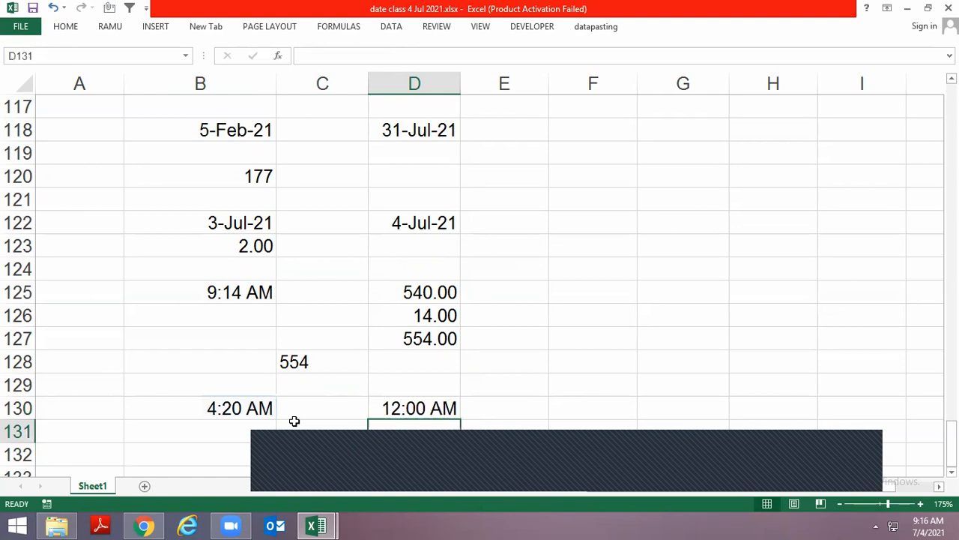
key("Up")
key("ctrl+shift+1")
Enter =MINUTE(B130) in D131 to extract the minutes of the second time
key("Down")
type("=min")
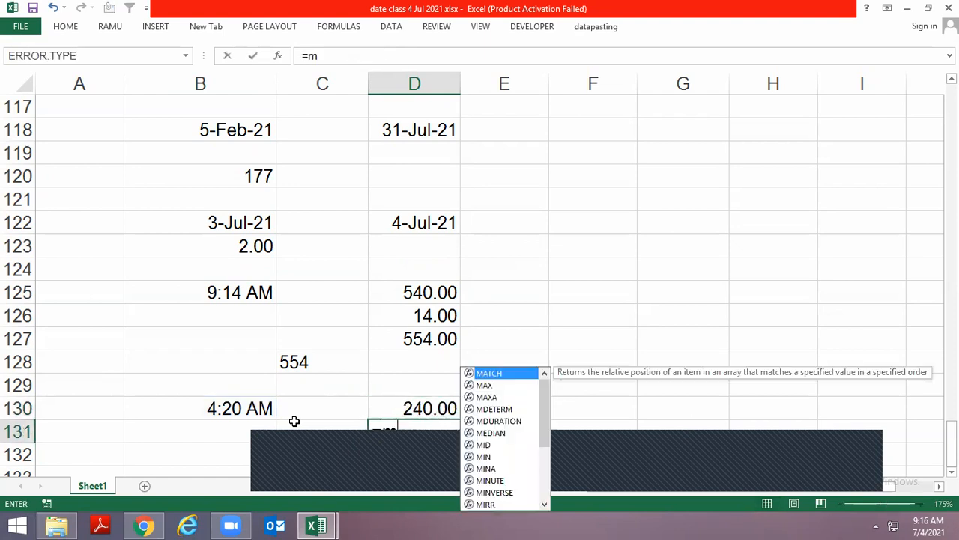
key("Down")
key("Down")
key("Tab")
key("Left")
key("Up")
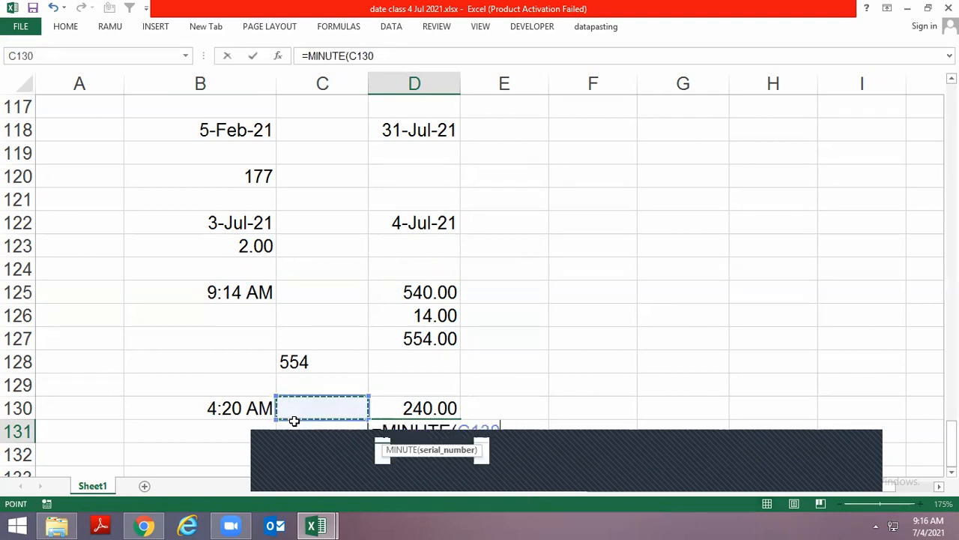
key("Return")
Enter +D130+D131 in D132 to total the minutes of the second time
type("+")
key("Up")
key("Up")
type("+")
key("Up")
key("Return")
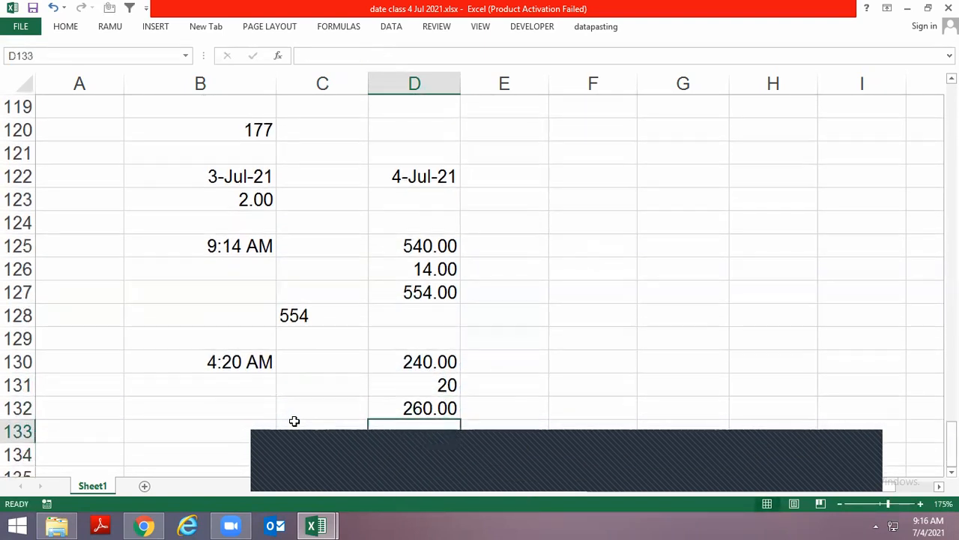
Copy the TEXT minutes formula from C128 to C133 so that it converts the time in B130
key("Up")
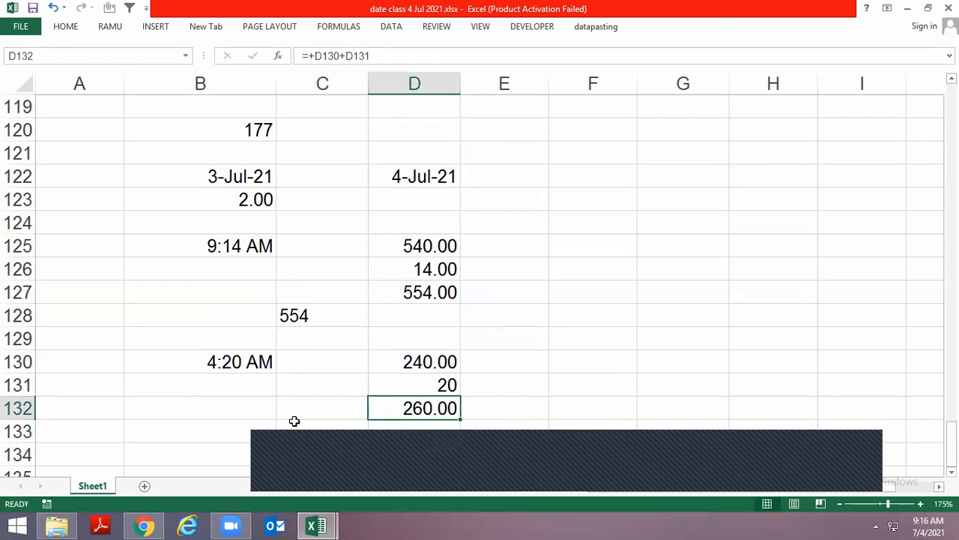
key("Left")
key("Left")
key("Up")
key("Up")
key("Up")
key("Up")
key("Right")
key("ctrl+c")
key("Down")
key("Down")
key("Down")
key("Down")
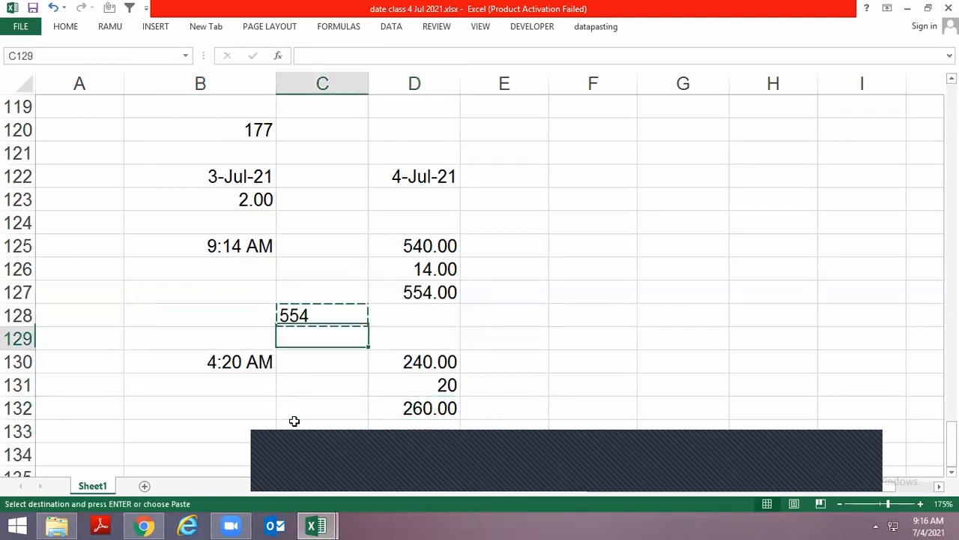
key("Down")
key("ctrl+v")
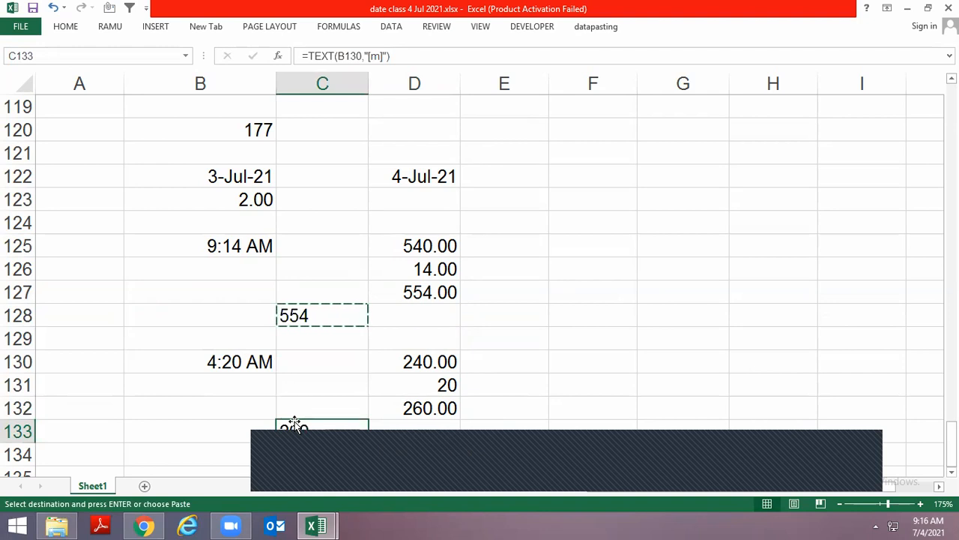
Examine the TEXT minutes formula in C133 and the time in B130 that it converts
key("F2")
key("Escape")
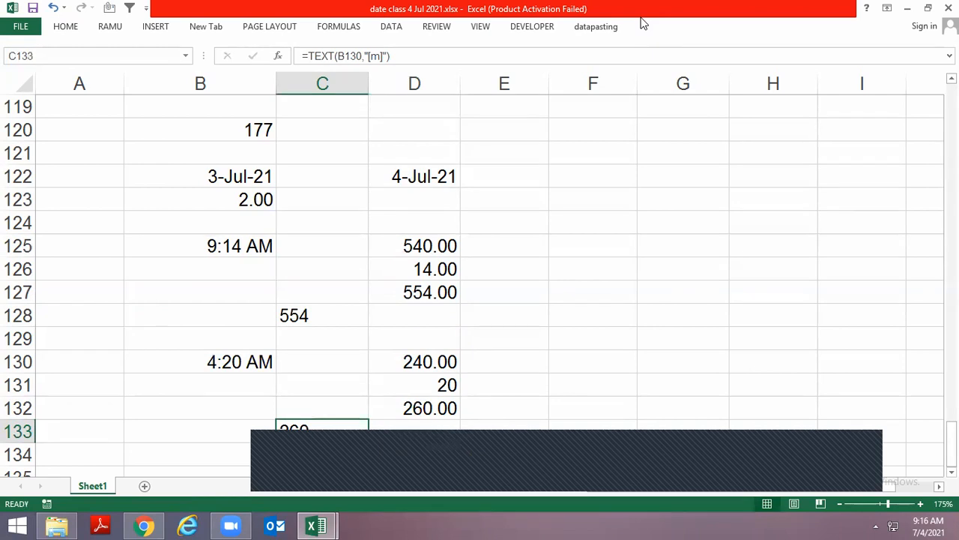
key("Left")
key("Left")
key("Up")
key("Up")
key("Up")
key("Right")
key("Right")
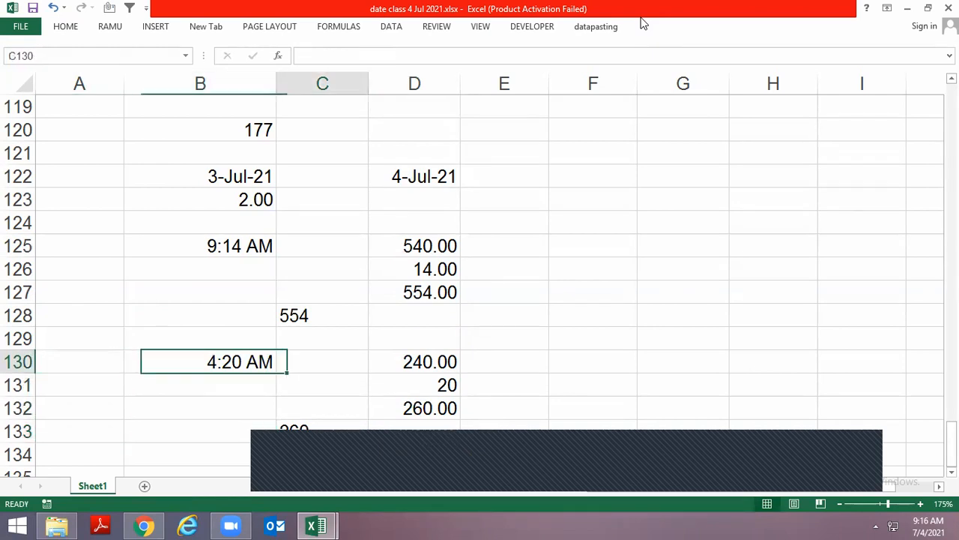
Change the time in B130 to 4:20 PM
key("Left")
key("F2")
key("Left")
key("Left")
key("Left")
key("Delete")
key("ctrl+Return")
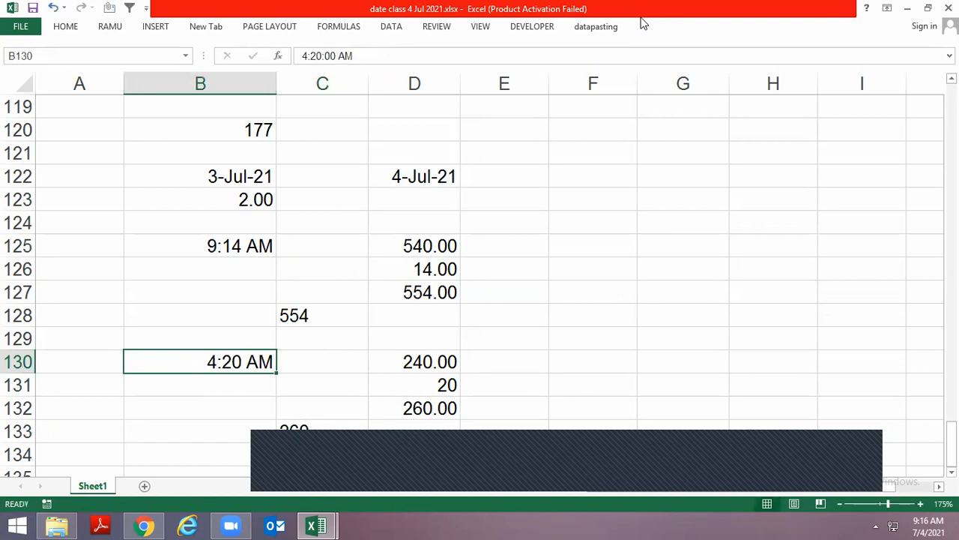
key("F2")
key("Left")
key("Left")
key("Delete")
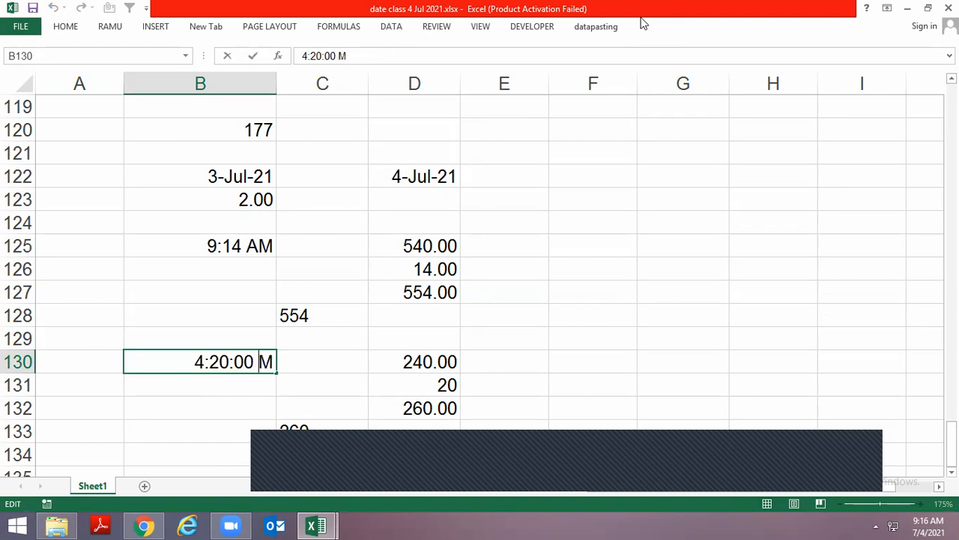
type("p")
key("Return")
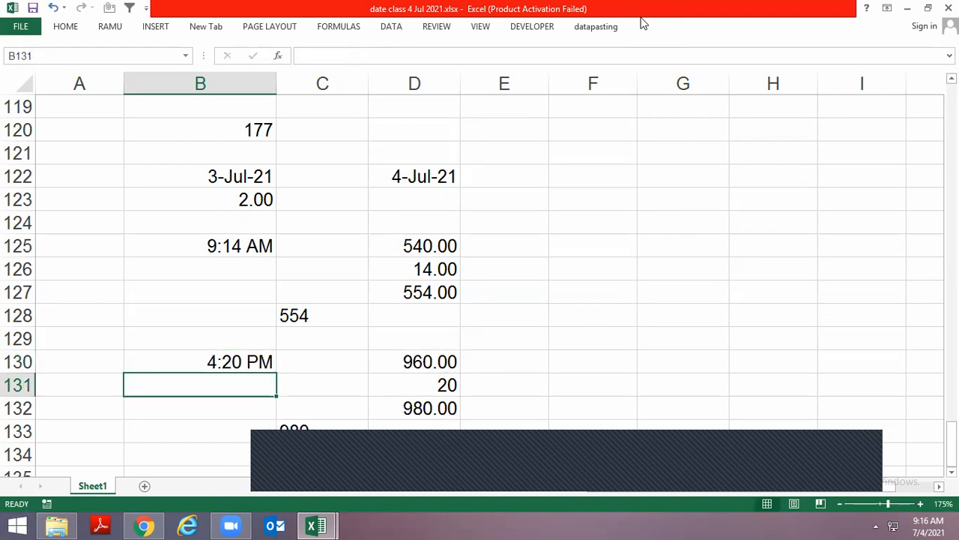
Examine the time in B130, the TEXT formula in C133 and the hour formula in D130
key("Up")
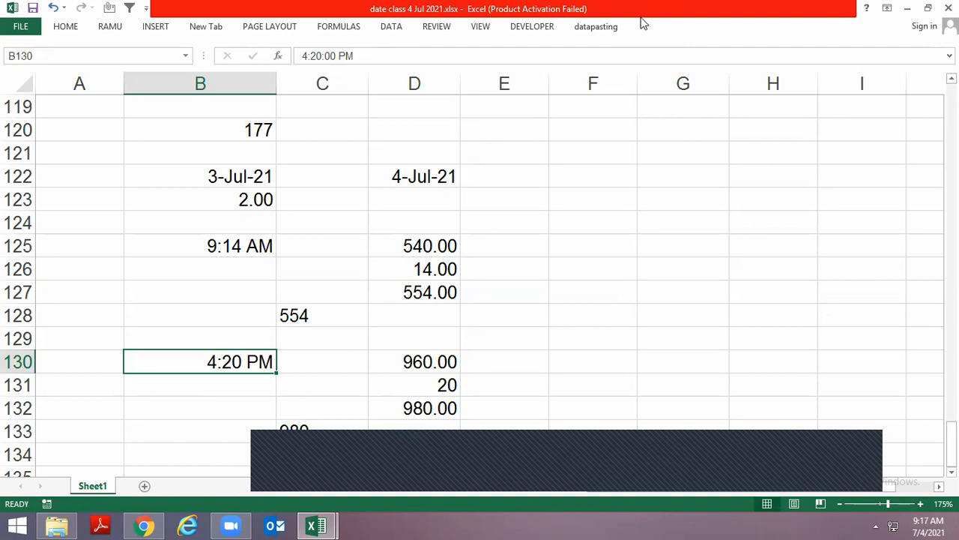
key("Right")
key("Down")
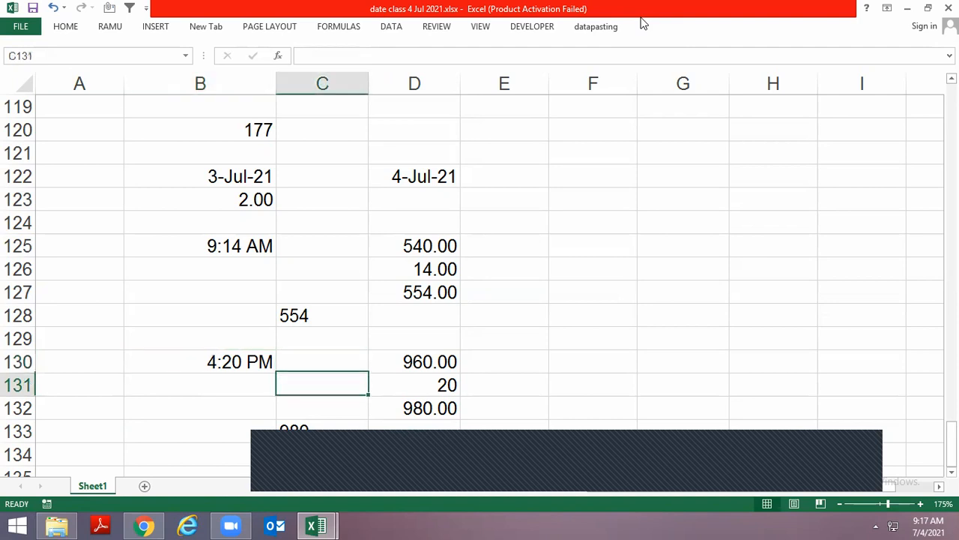
key("Down")
key("Down")
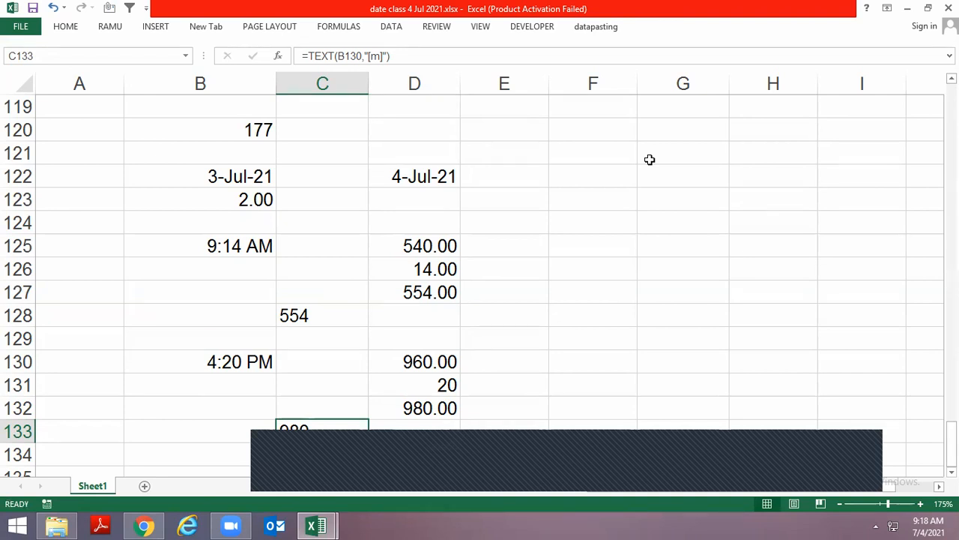
key("Up")
key("Up")
key("Right")
key("Up")
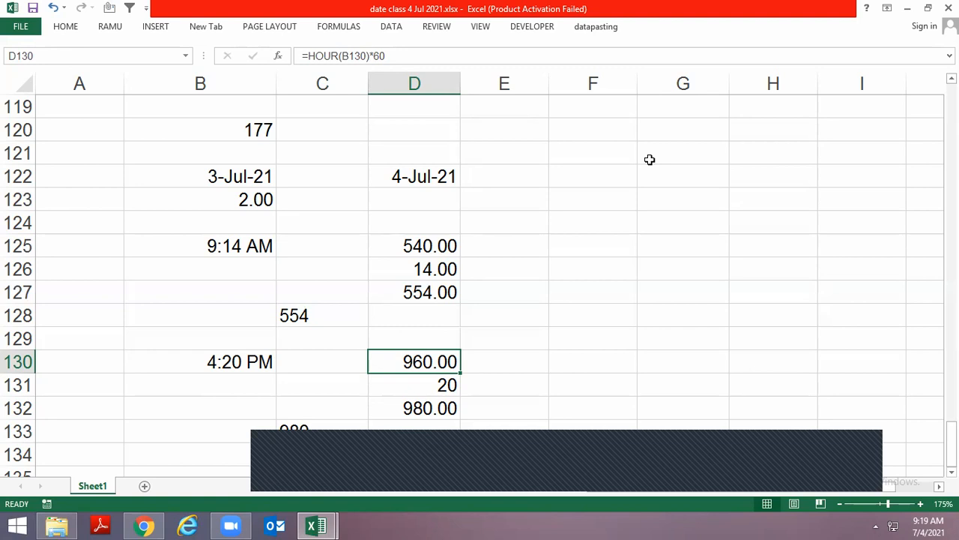
Duplicate the text of the TEXT formula in C133 into C134, keeping its reference to B130
key("Left")
key("Left")
key("Down")
key("Down")
key("Down")
key("Right")
key("Down")
key("Down")
key("Down")
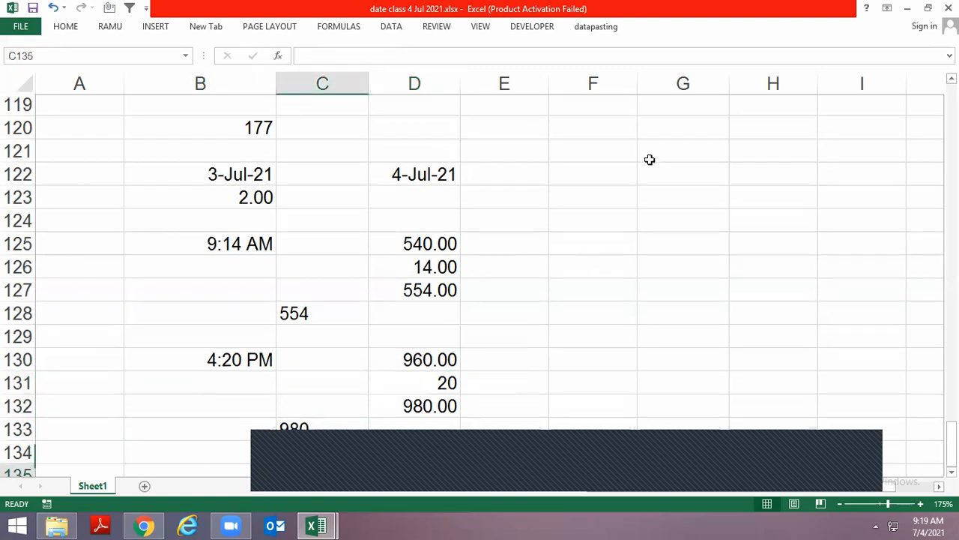
key("Up")
key("Up")
key("Up")
key("F2")
key("shift+Home")
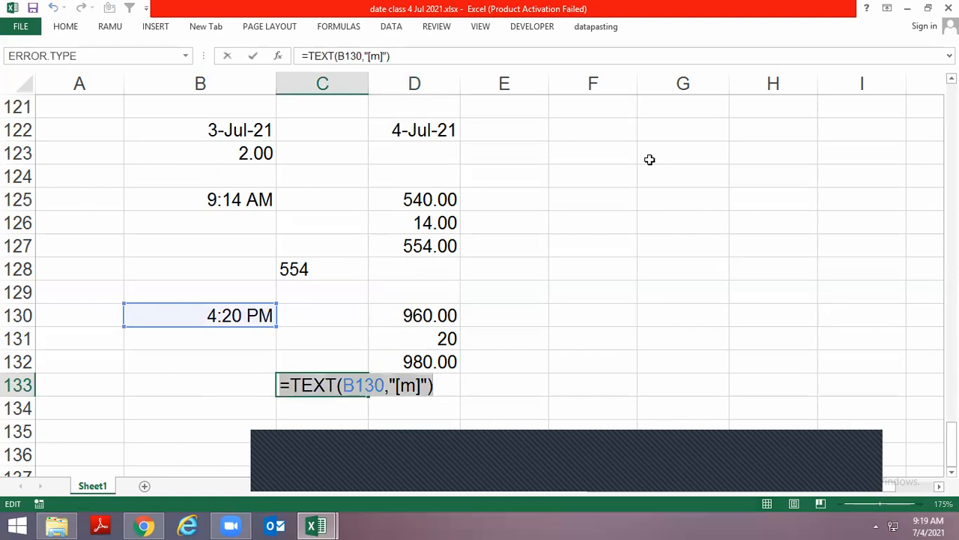
key("ctrl+c")
key("Return")
key("ctrl+v")
Change the format code in C134 to [s], making the formula =TEXT(B130,"[s]") for seconds
key("F2")
key("Left")
key("Left")
key("Left")
key("Left")
key("Delete")
type("s")
key("Return")
key("Up")
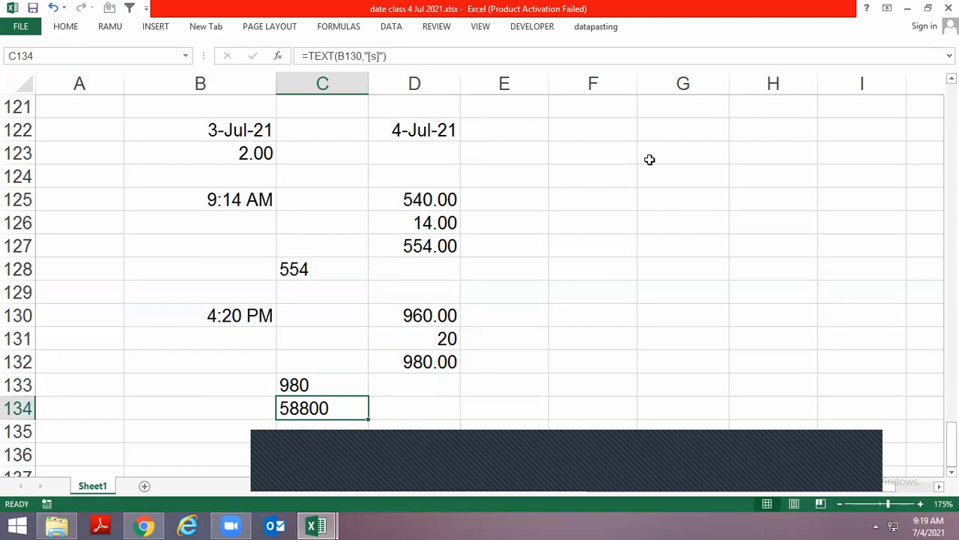
Insert the current time, 9:20 AM, as a static value in B135
key("Left")
key("Down")
key("Down")
key("Down")
key("Up")
key("Up")
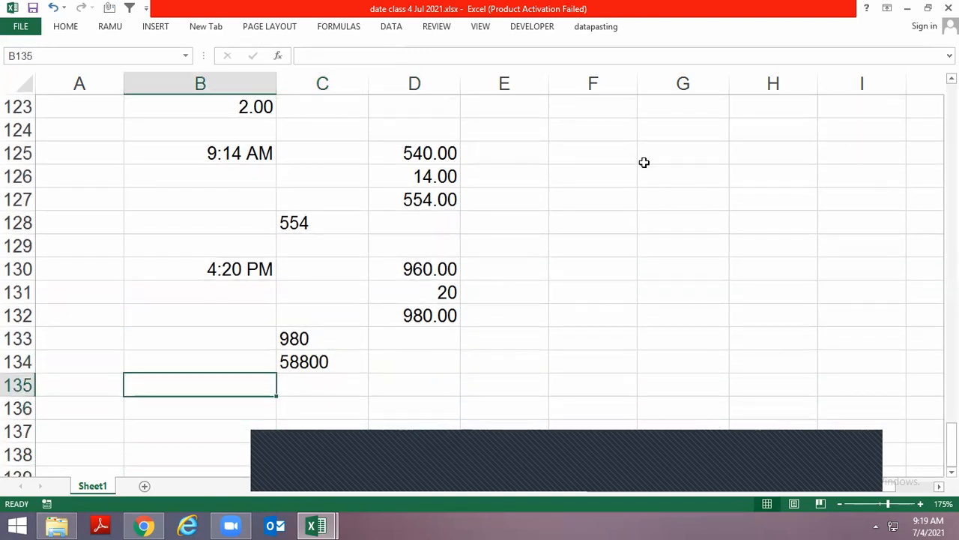
key("ctrl+semicolon")
key("Escape")
key("ctrl+shift+semicolon")
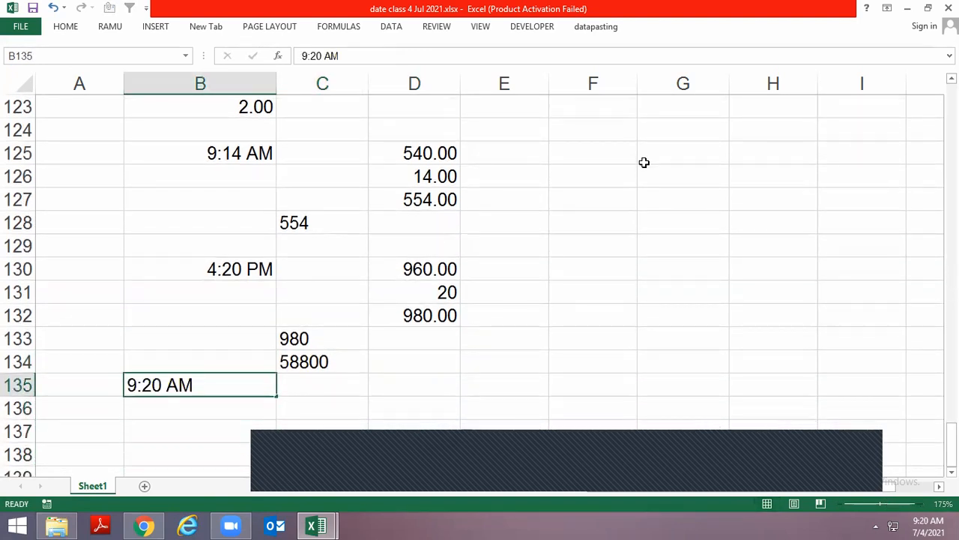
key("ctrl+Return")
Copy the TEXT seconds formula from C134 to C136 and point its reference to B135
key("Up")
key("Right")
key("ctrl+c")
key("Down")
key("Down")
key("Return")
key("F2")
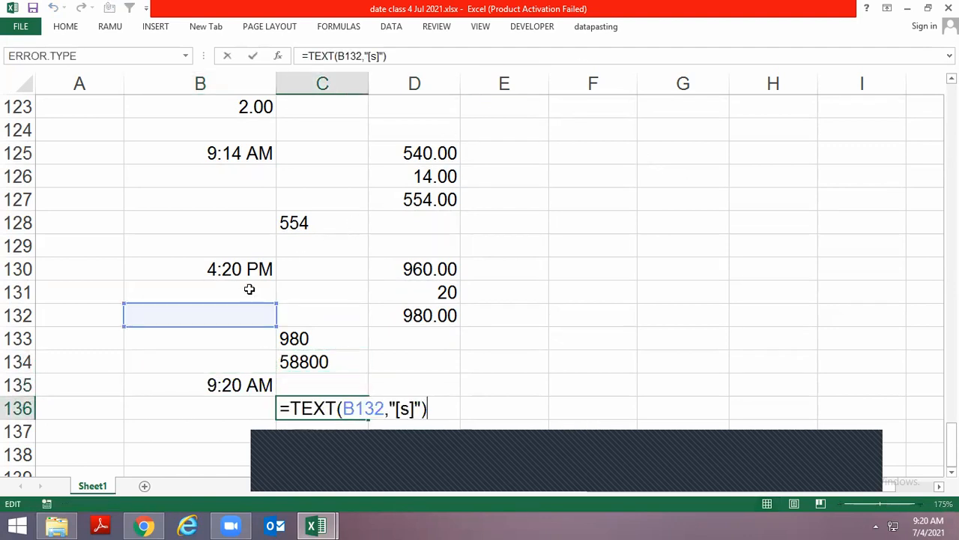
left_click_drag(238, 304, 237, 385)
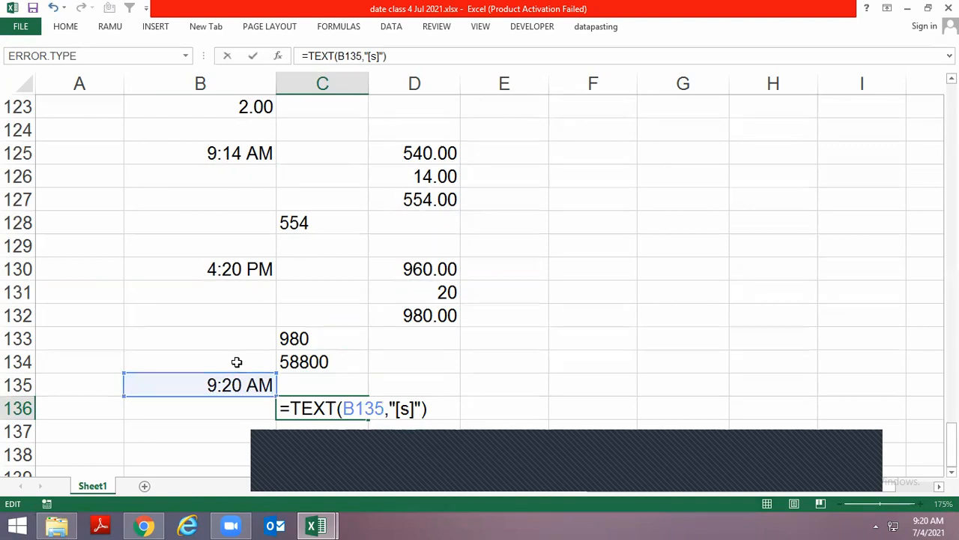
key("ctrl+Return")
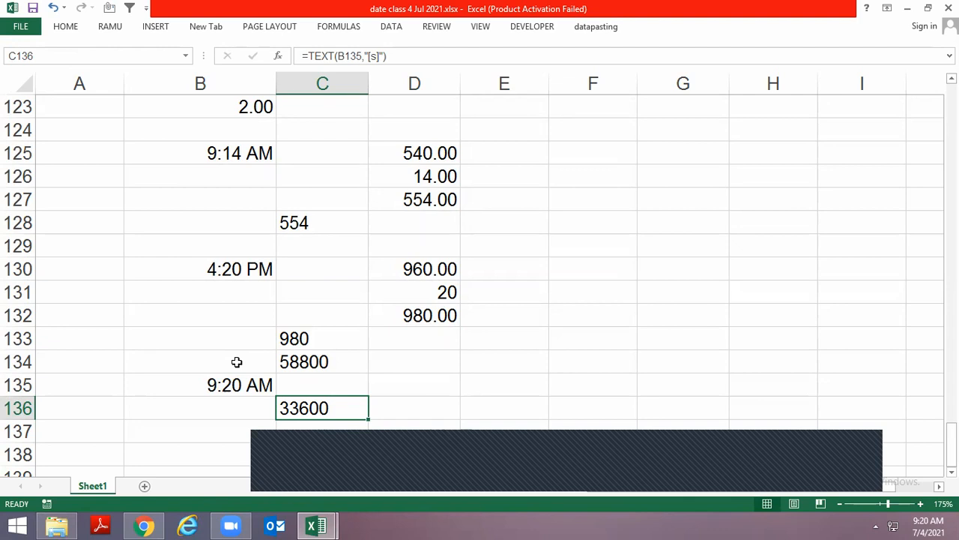
key("Left")
key("Up")
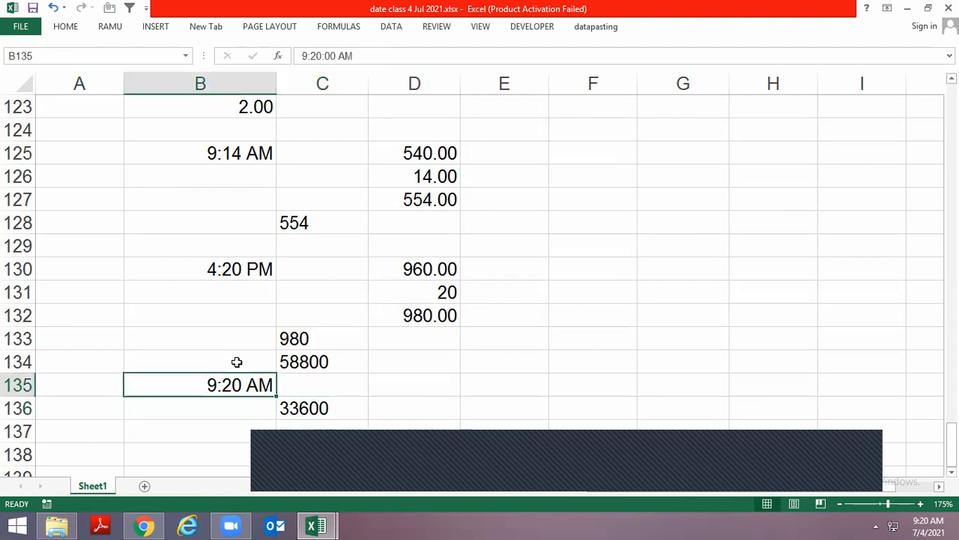
key("Right")
key("Down")
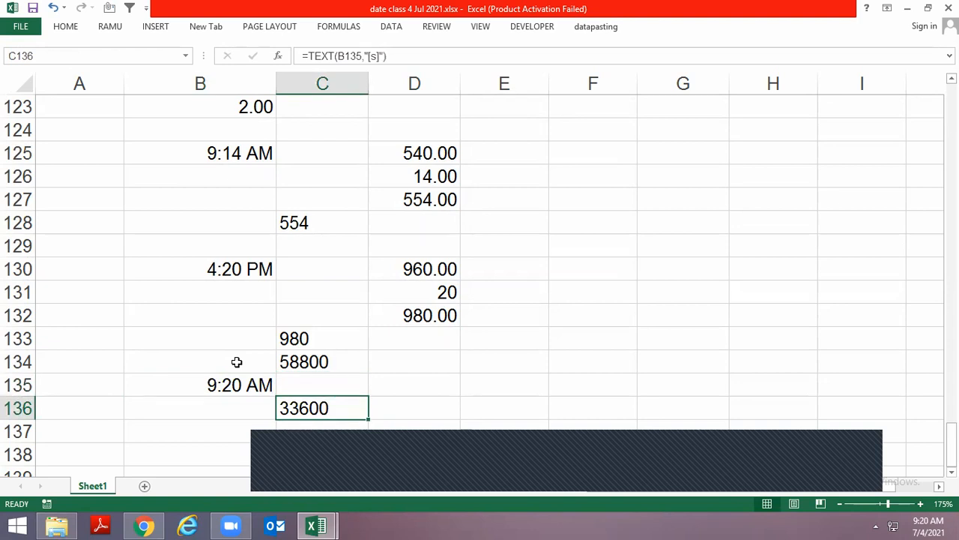
Switch to the date help.xlsx workbook and open the sheet with the Make Calender example
key("alt+Tab")
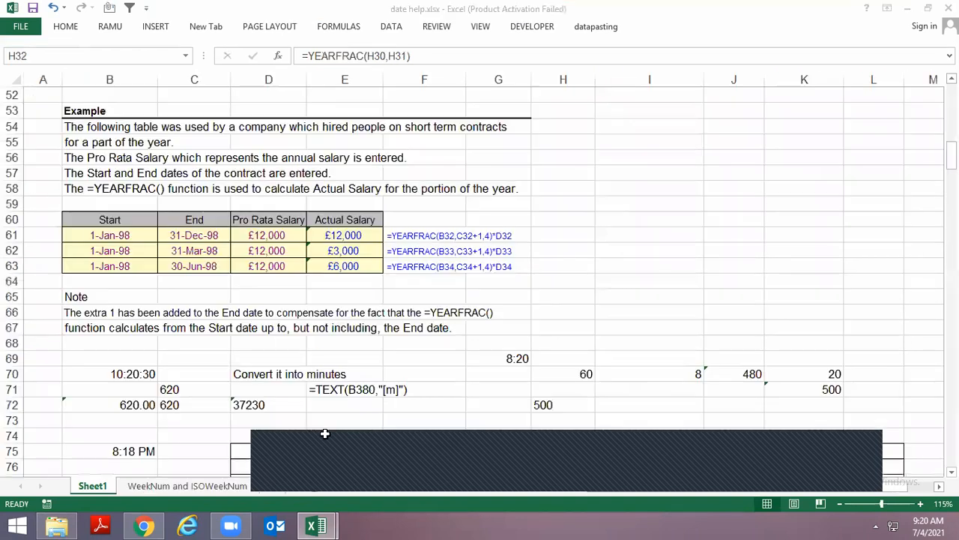
scroll(490, 392, "down", 9)
scroll(489, 417, "down", 11)
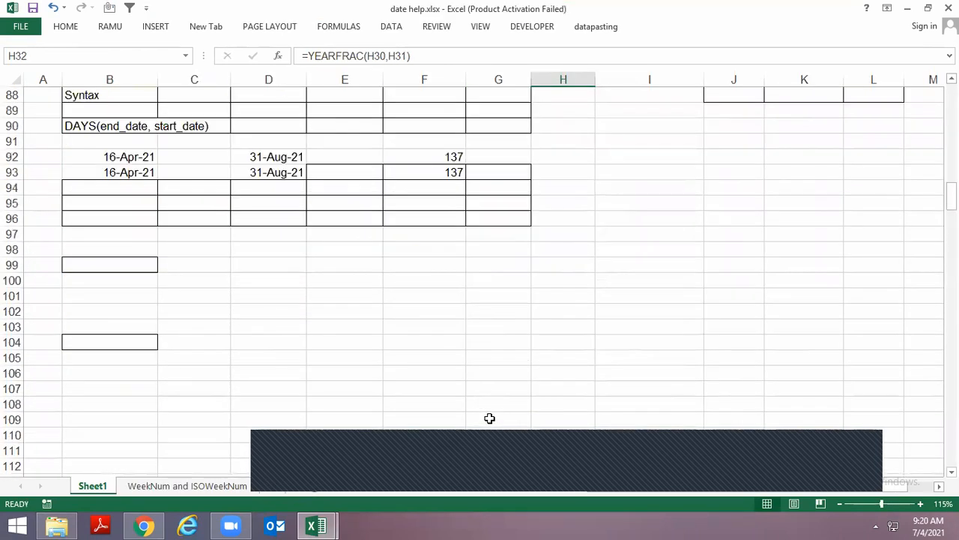
scroll(484, 379, "up", 12)
key("ctrl+Page_Down")
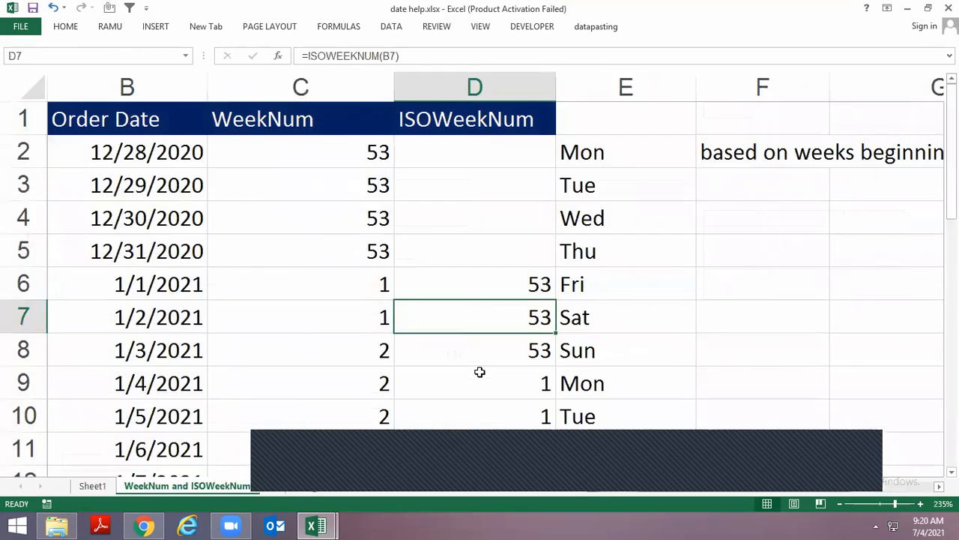
key("ctrl+Page_Down")
key("ctrl+Page_Up")
key("ctrl+Page_Up")
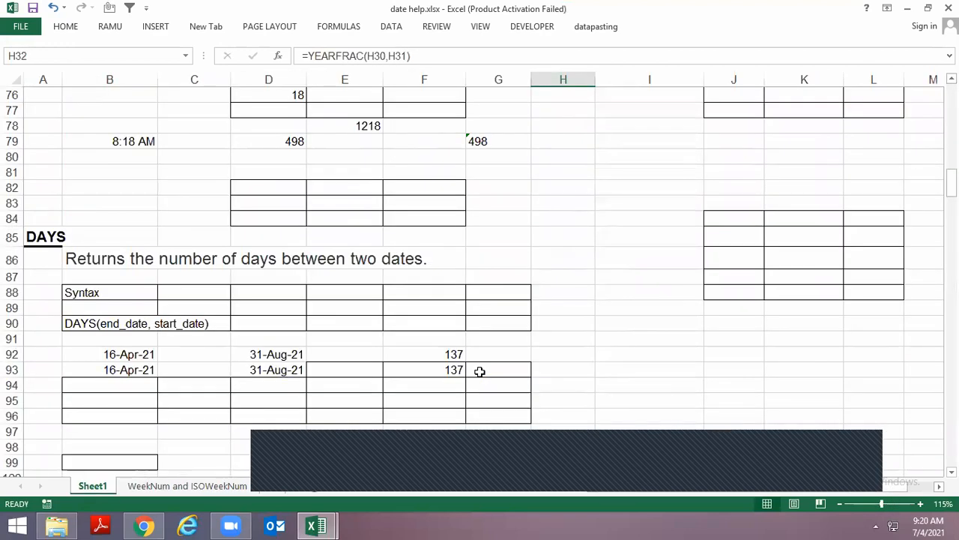
key("ctrl+Page_Down")
key("ctrl+Page_Down")
Examine the date cells of the calendar grid and the year cell C2
key("Down")
key("Down")
key("Down")
key("Down")
key("Down")
key("Down")
key("Down")
key("Right")
key("Right")
key("Down")
key("Down")
key("Down")
key("Down")
key("Up")
key("Up")
key("Up")
key("Up")
key("Up")
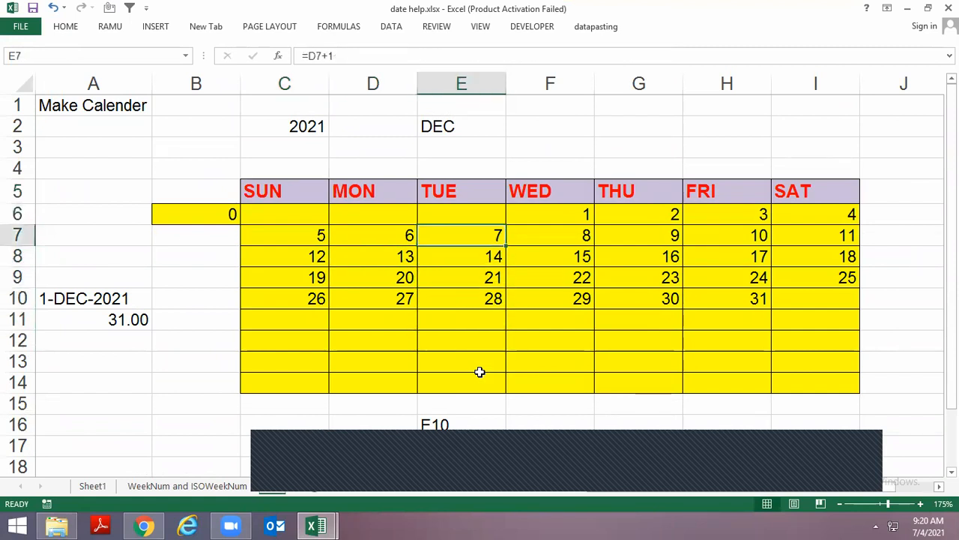
key("Left")
key("Up")
key("Up")
key("Up")
key("Up")
key("Up")
key("Up")
key("Down")
key("Left")
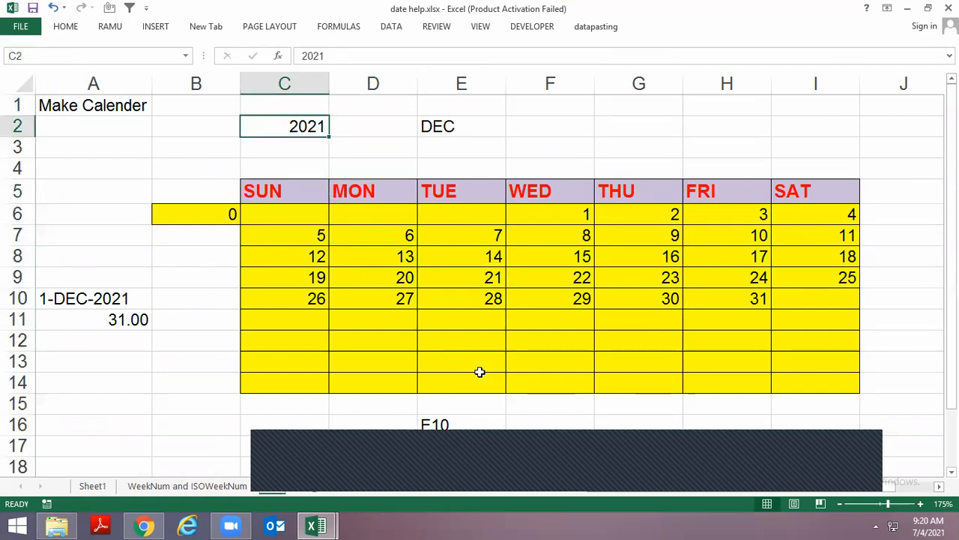
Set the calendar month in E2 to jan, followed by feb
key("Right")
key("Right")
type("j")
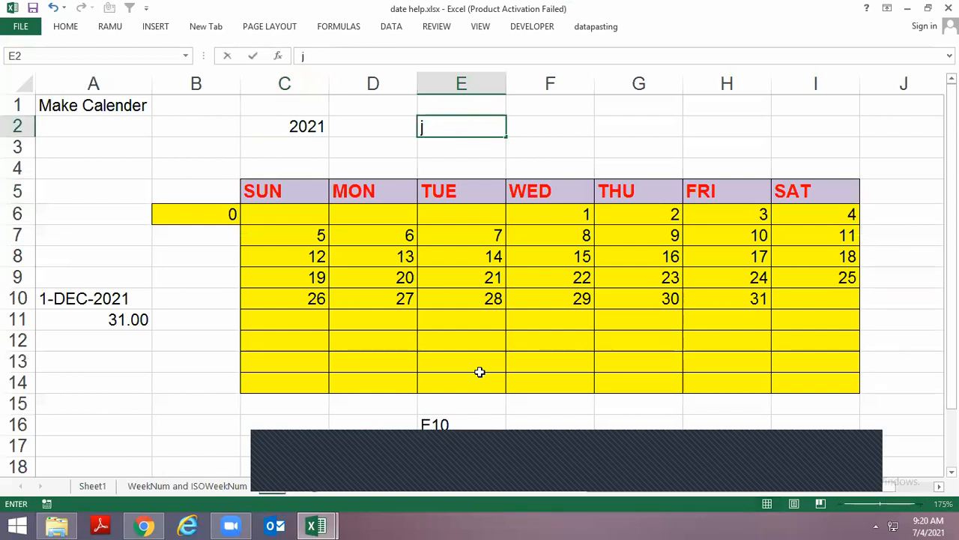
type("an")
key("Return")
key("Up")
type("feb")
key("Return")
Set the calendar month in E2 successively to mar, apr and may
key("Up")
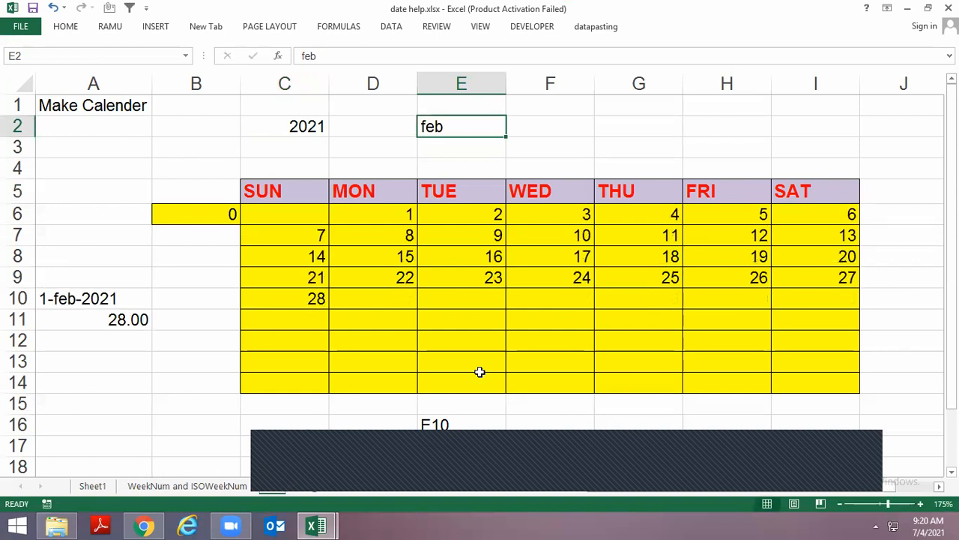
type("mar")
key("Return")
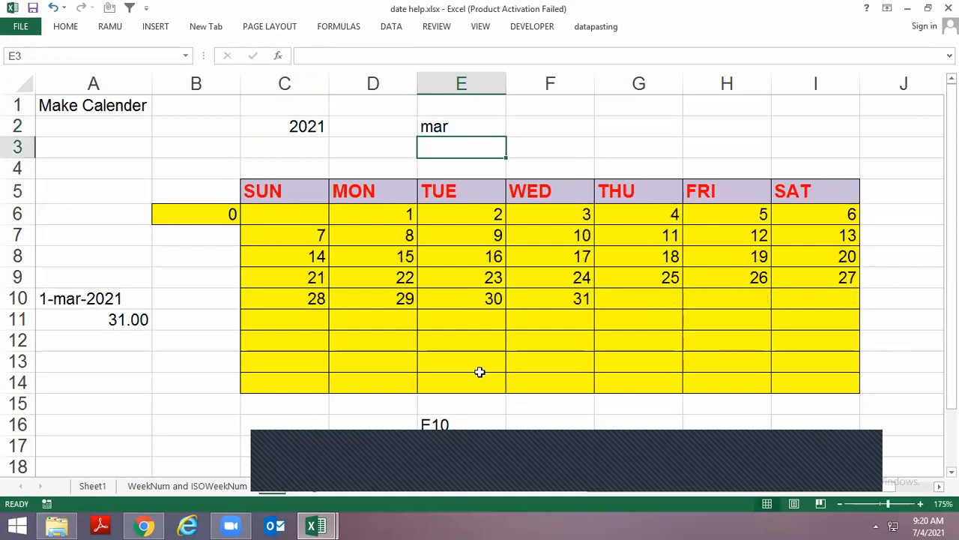
key("Up")
type("apr")
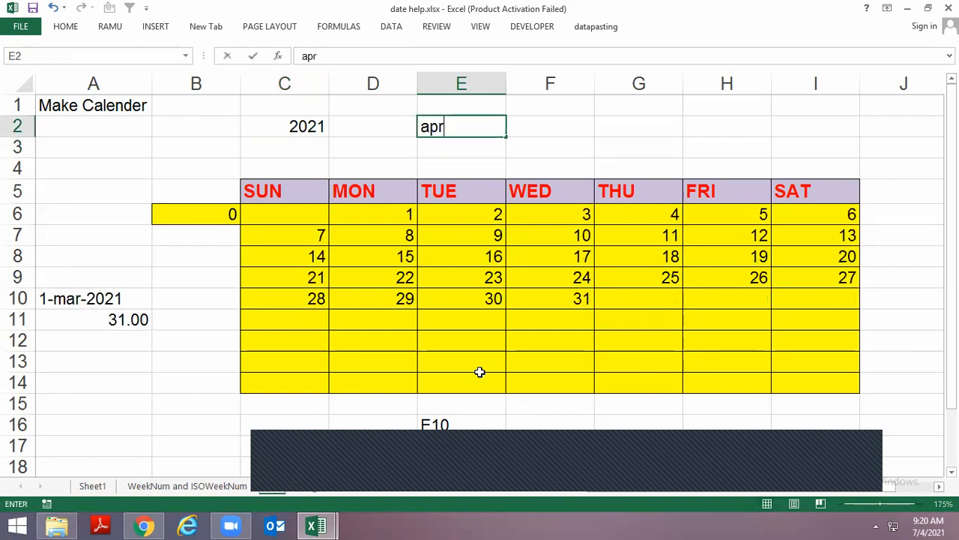
key("Return")
key("Up")
type("may")
key("Return")
Set the calendar month in E2 to jun, followed by jul
key("Up")
type("jun")
key("Return")
key("Up")
type("j")
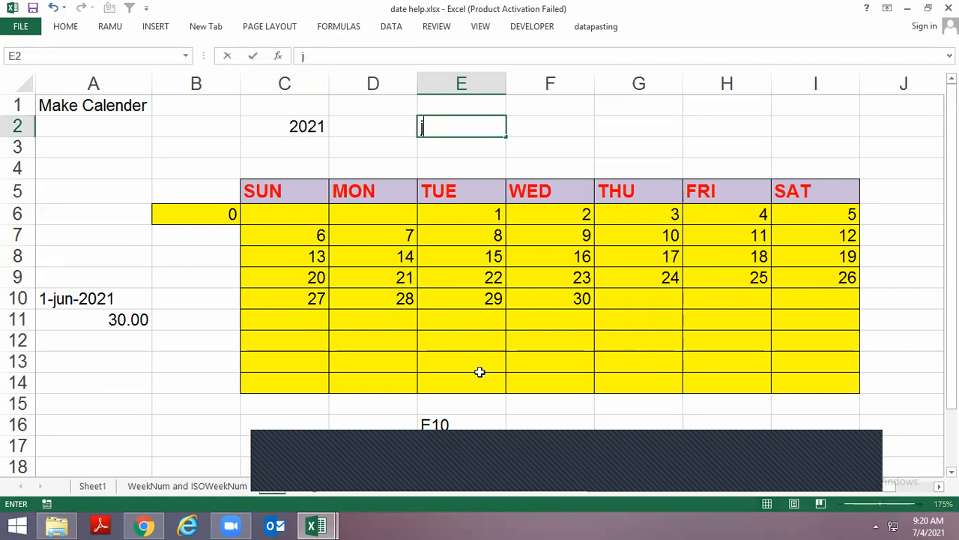
type("ul")
key("Return")
Set the calendar month in E2 to aug
key("Up")
type("a")
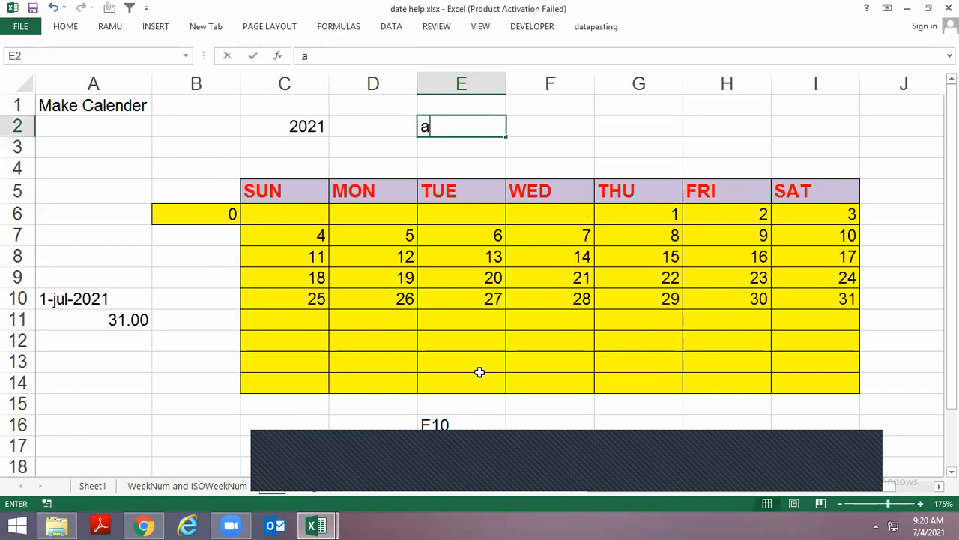
type("ug")
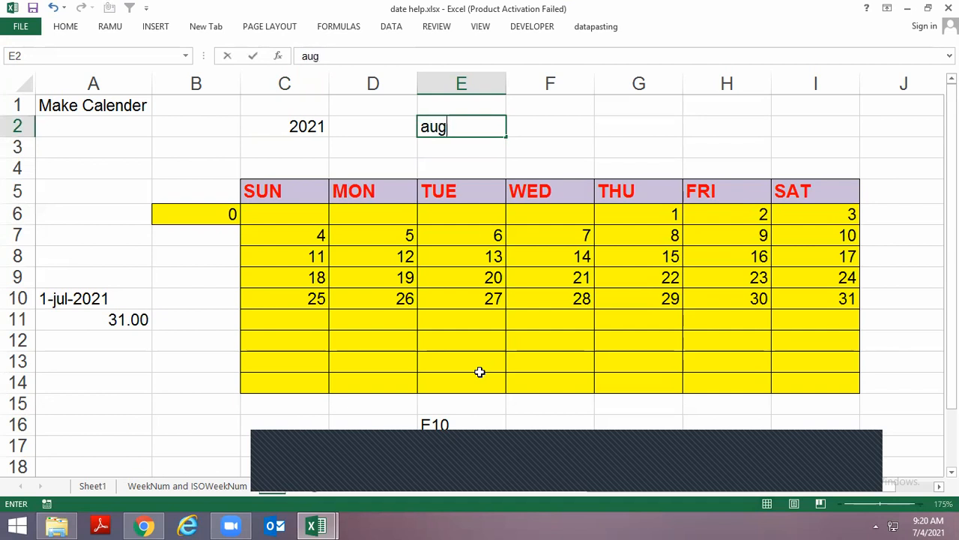
key("Return")
key("Up")
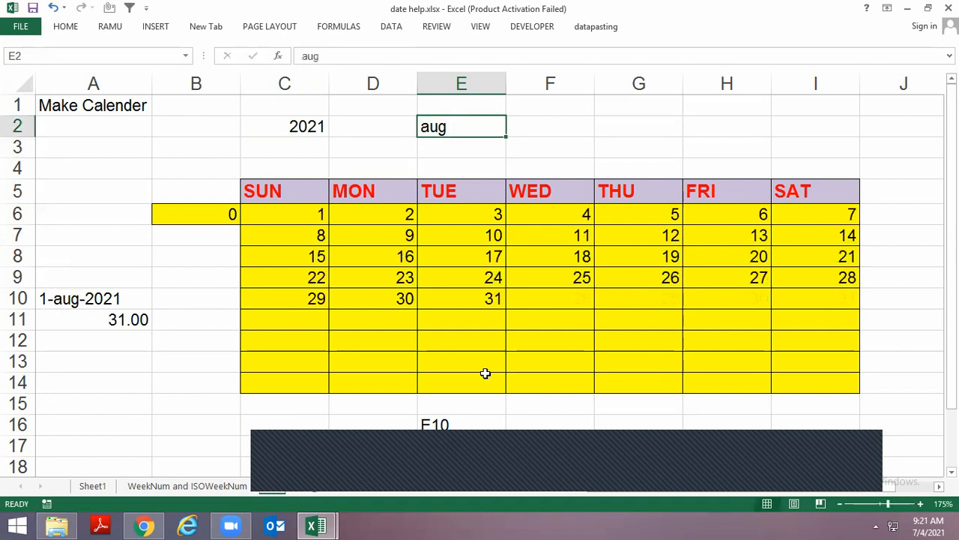
Set the calendar year in C2 to 2005 and select the month cell E2
key("Left")
key("Left")
type("2021")
key("Escape")
type("00")
key("Escape")
type("2005")
key("Return")
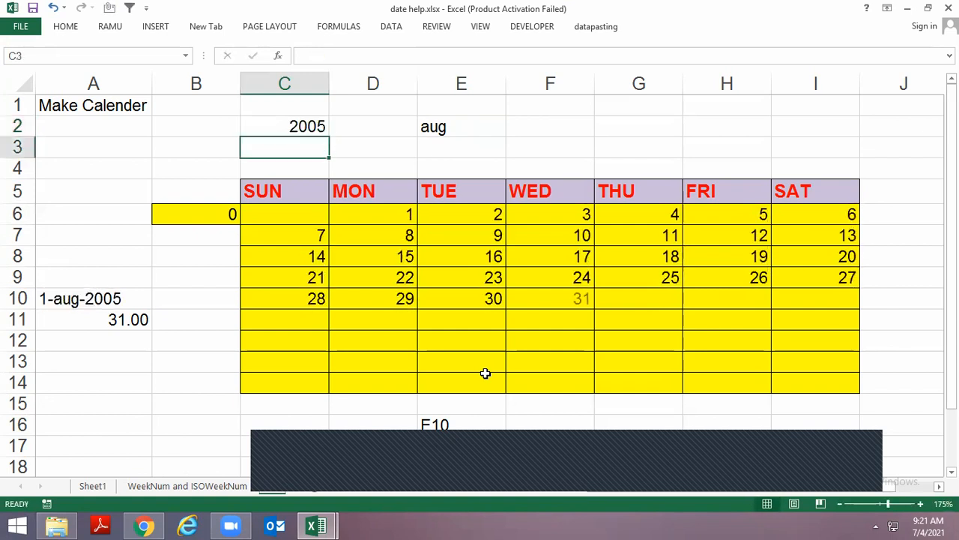
key("Right")
key("Up")
key("Right")
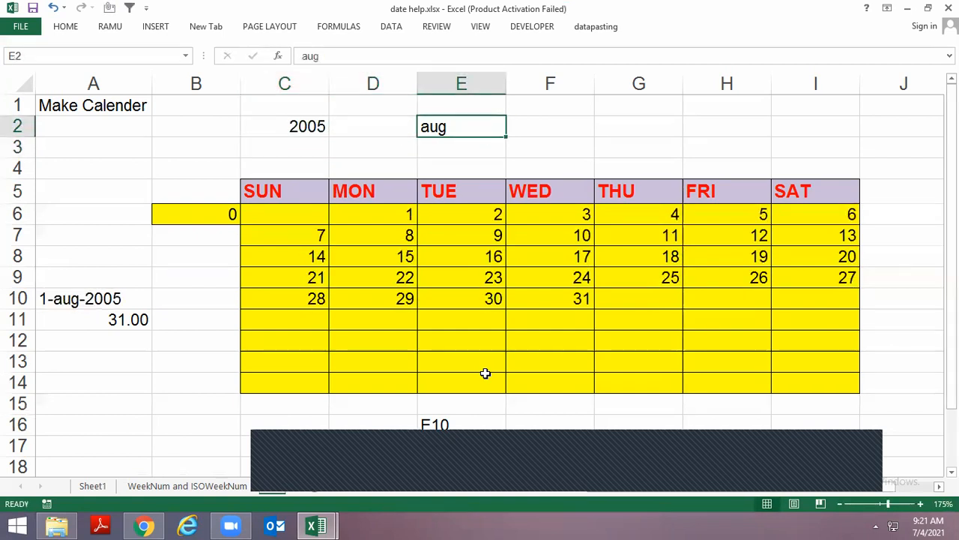
Set the calendar month in E2 to mar, followed by jul
type("mar")
key("Return")
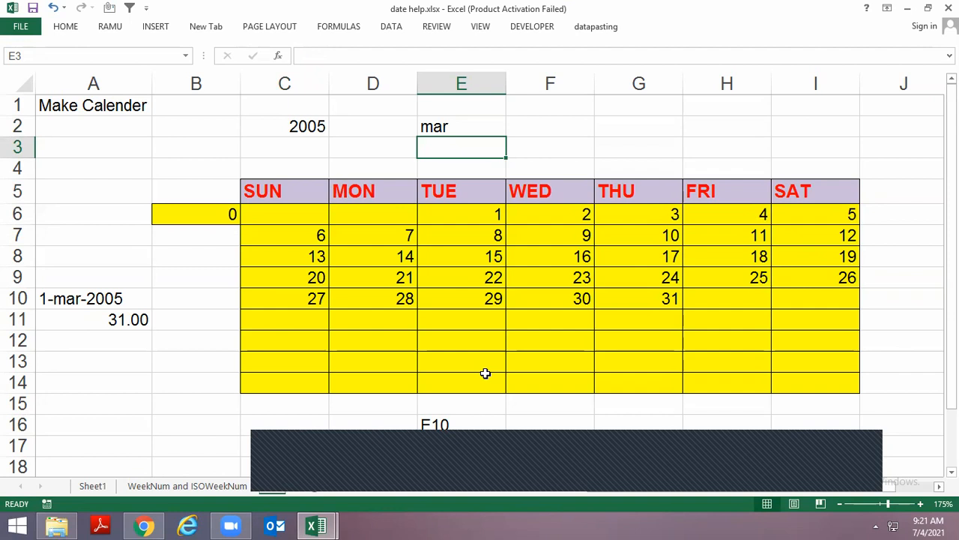
key("Up")
type("jul")
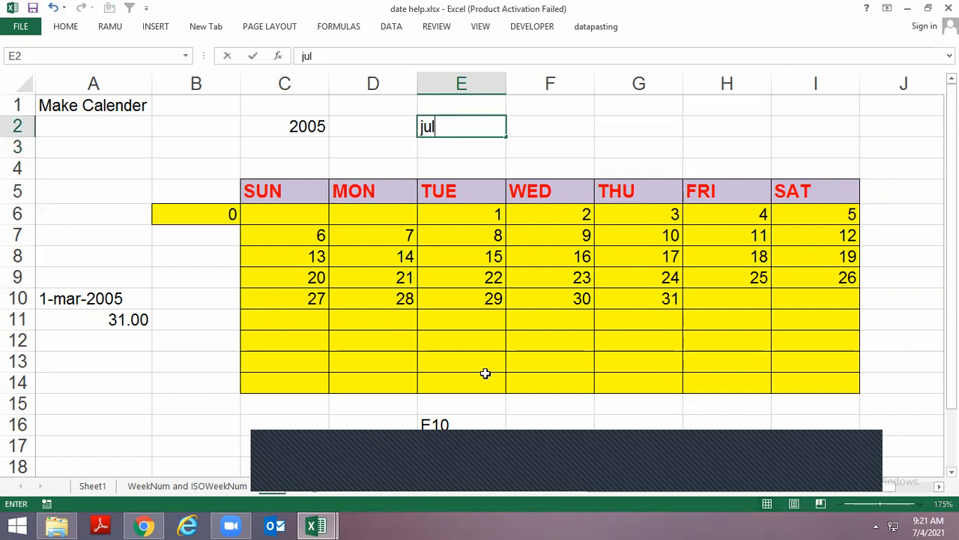
key("Return")
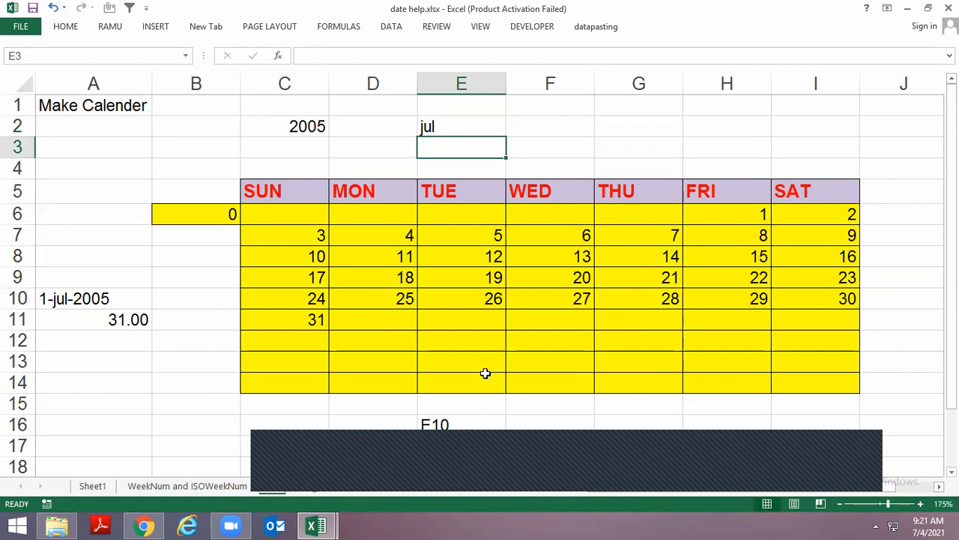
Set the calendar year in C2 to 2020 and the month in E2 to jun
key("Left")
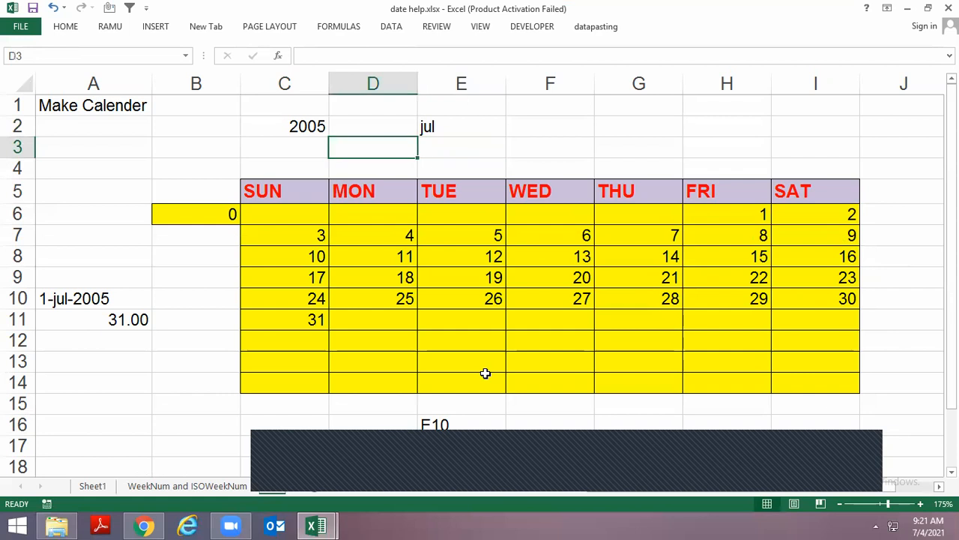
key("Left")
key("Up")
type("2020")
key("ctrl+Return")
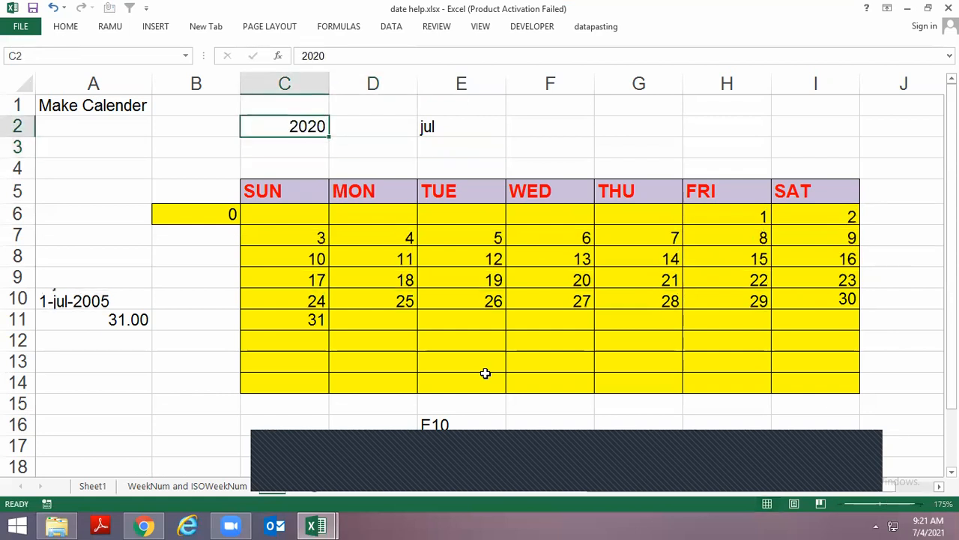
key("Right")
key("Right")
type("jun")
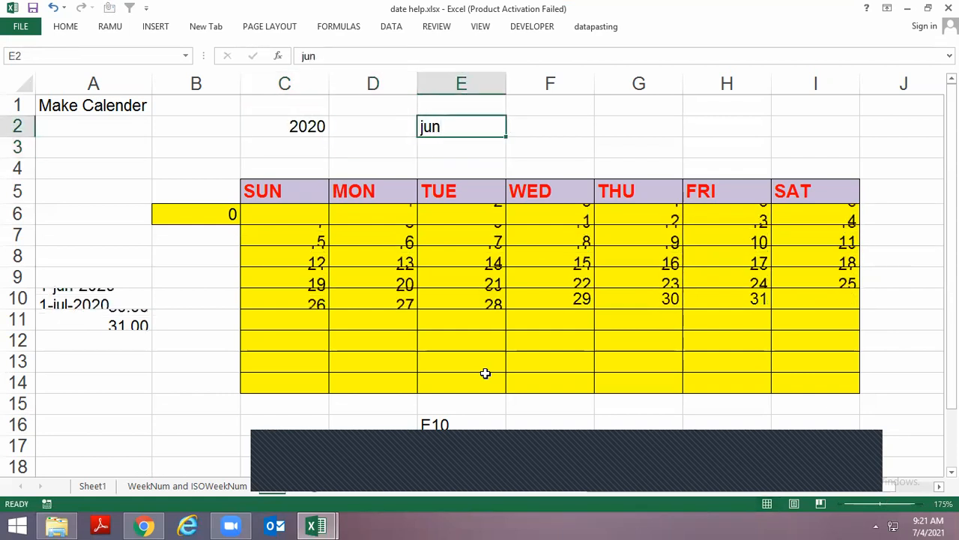
key("Up")
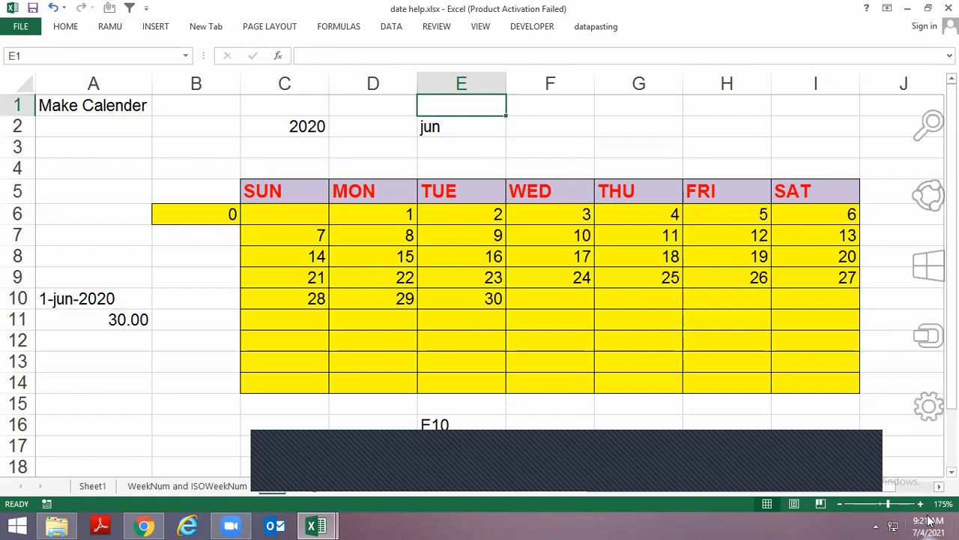
Consult the system clock's calendar and set the calendar month in E2 to jul
left_click(927, 525)
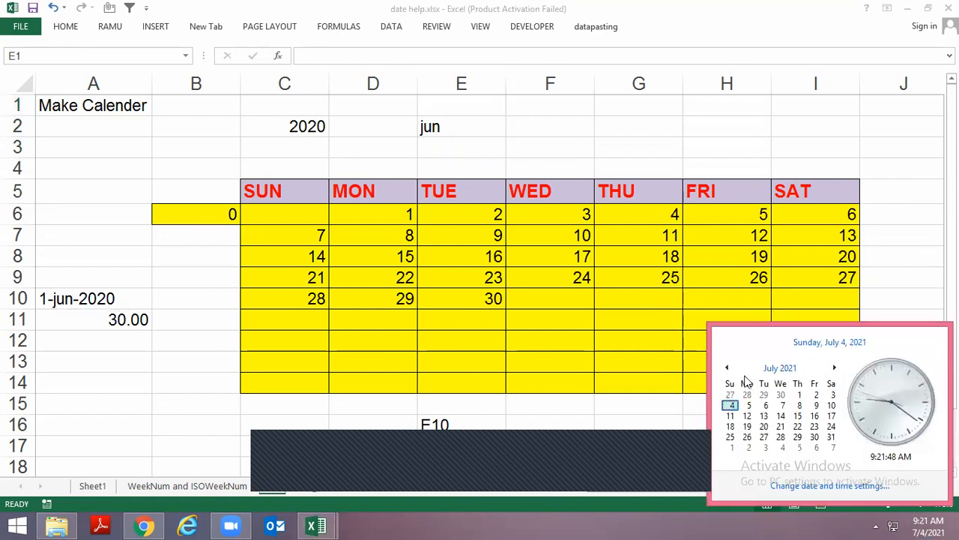
left_click(446, 129)
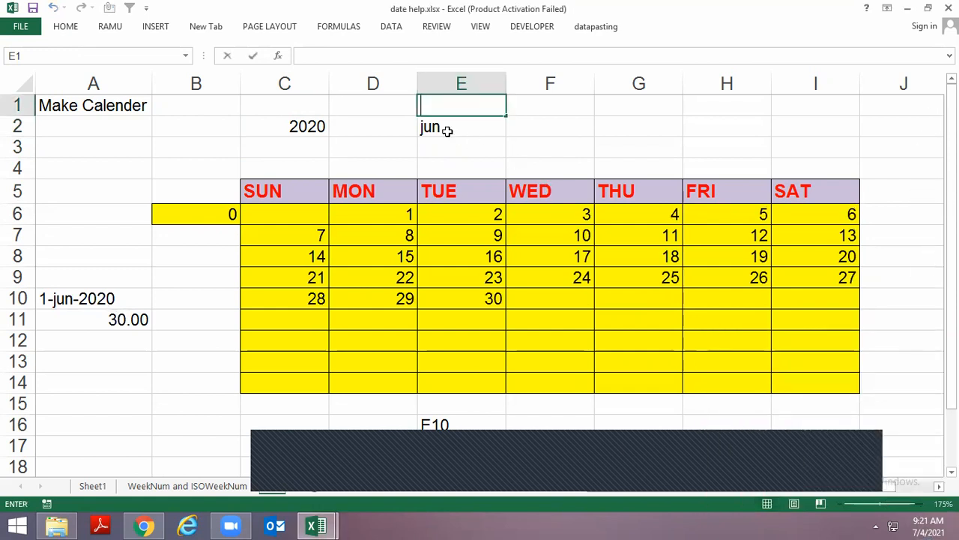
left_click(447, 130)
type("jul")
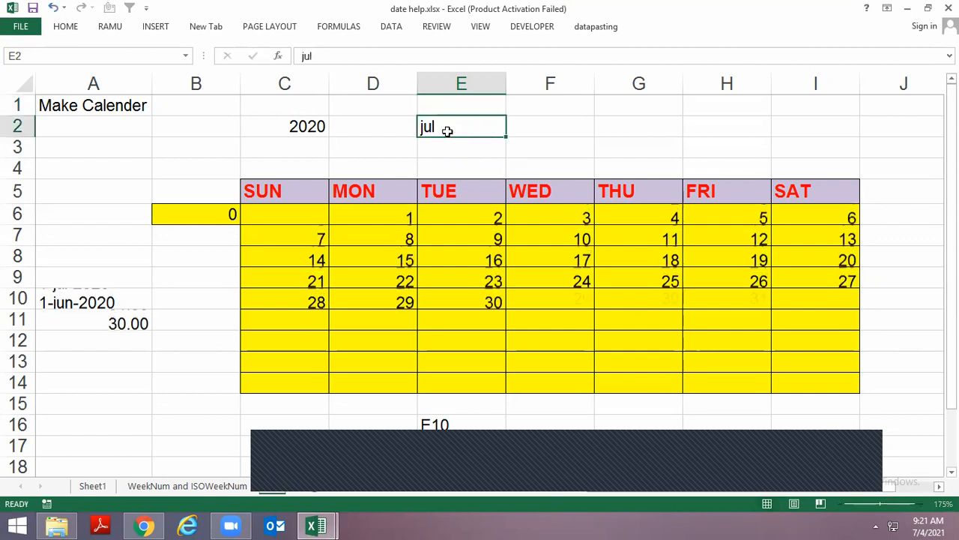
key("Return")
Set the calendar year in C2 to 2021 and compare the sheet's calendar with the system clock's calendar
left_click(919, 524)
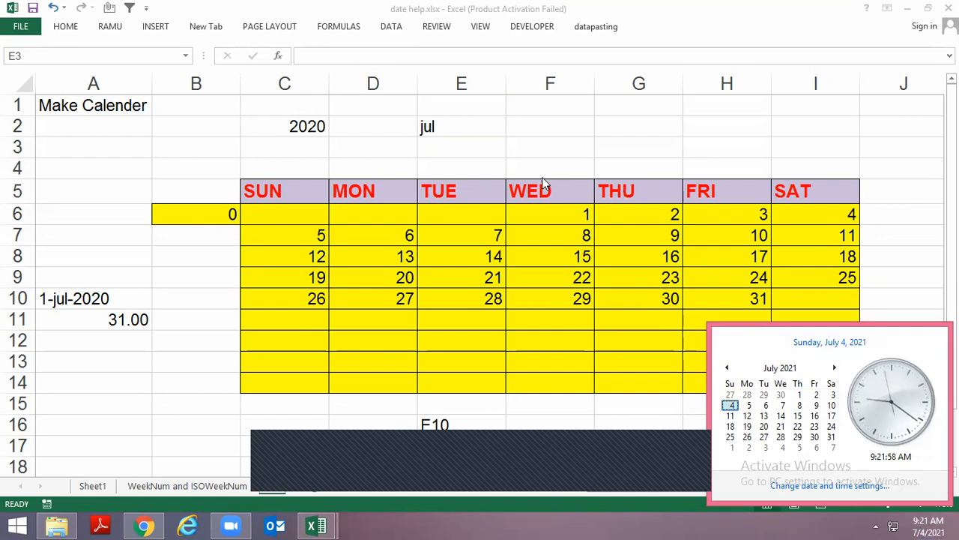
left_click(300, 129)
left_click(297, 127)
type("2021")
key("Return")
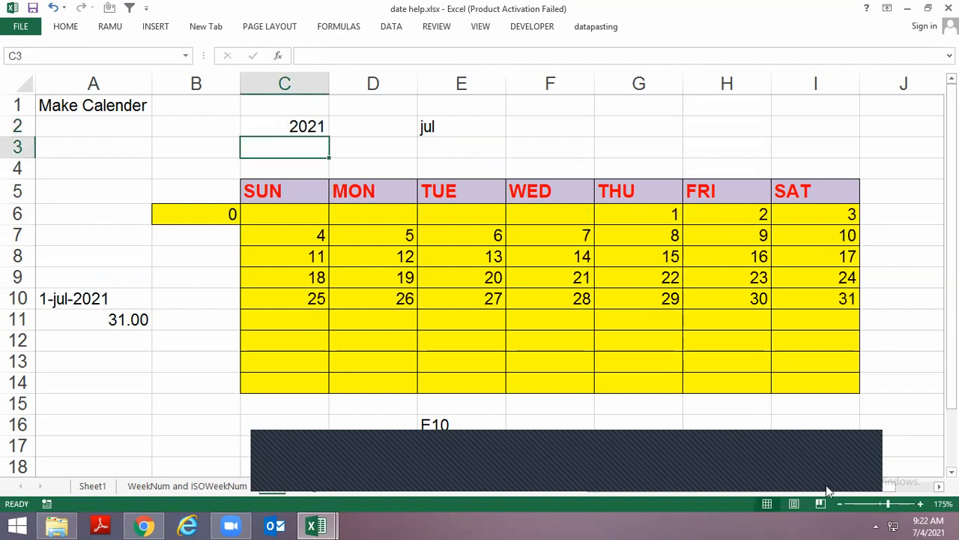
left_click(921, 525)
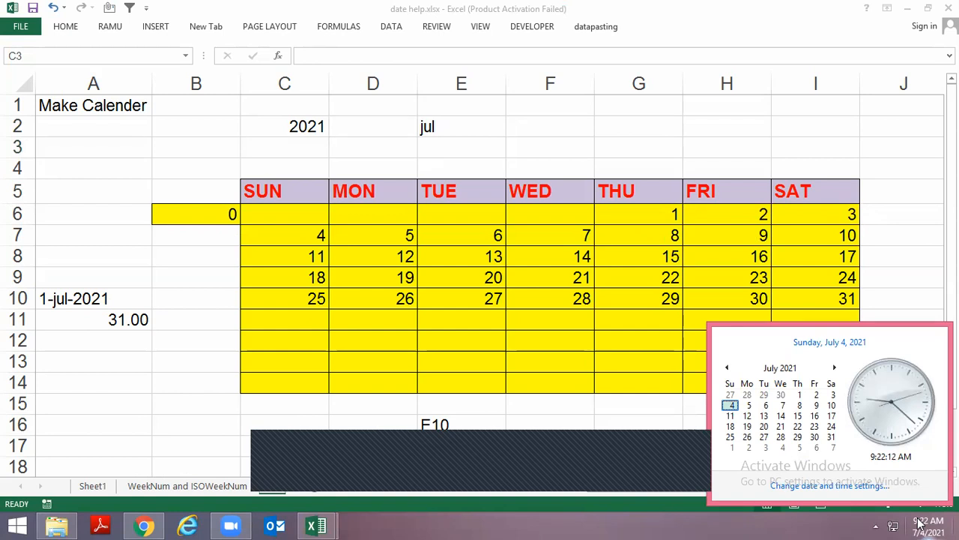
left_click(528, 152)
left_click(70, 153)
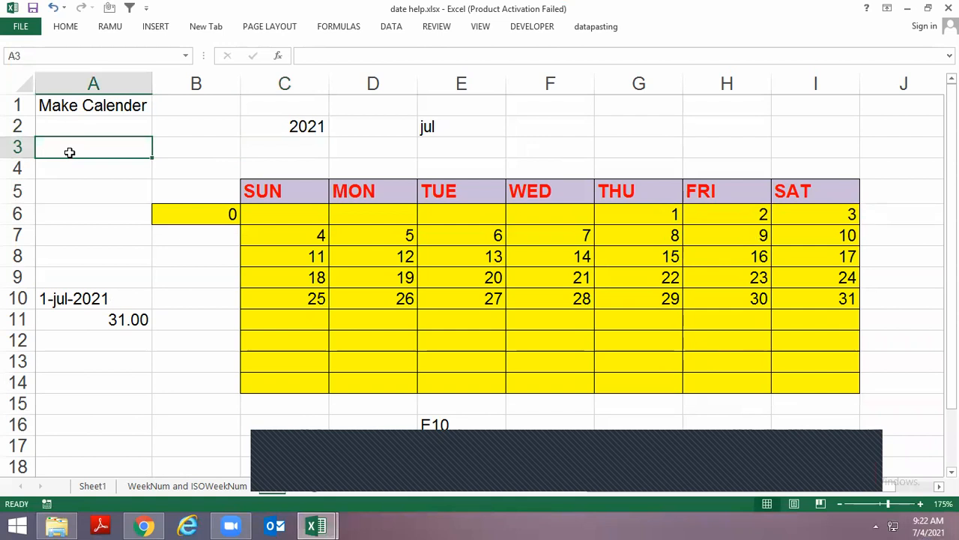
key("alt+Tab")
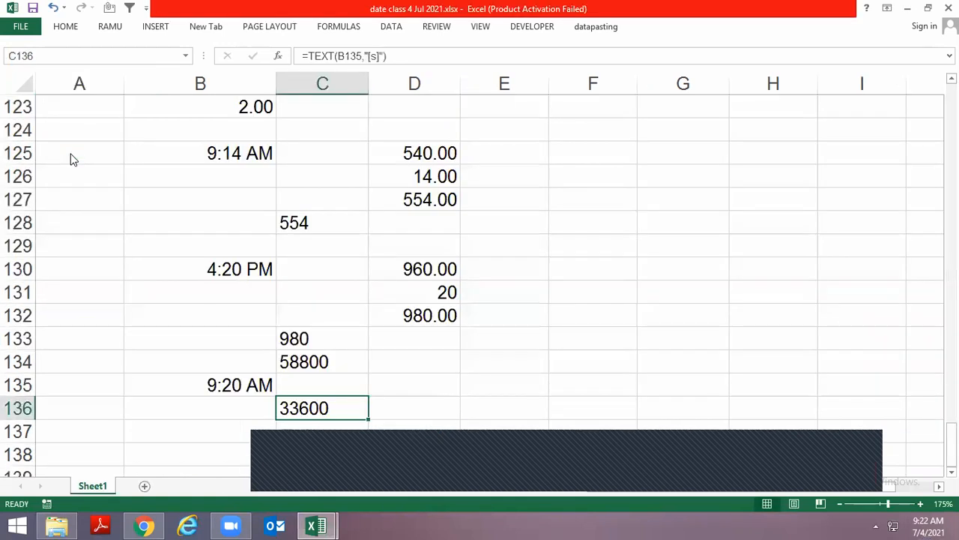
key("alt+Tab")
key("Tab")
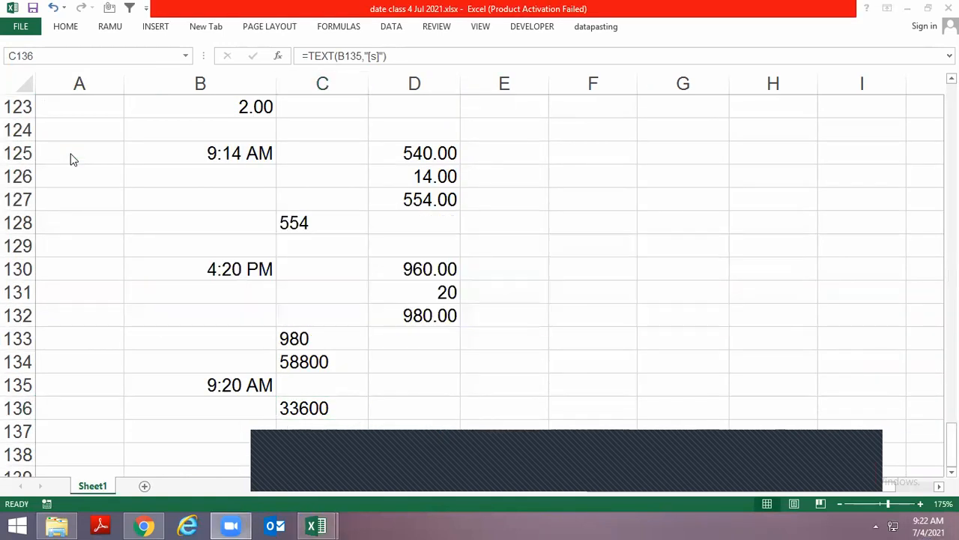
key("alt+Tab")
key("Tab")
key("alt+Tab")
key("Tab")
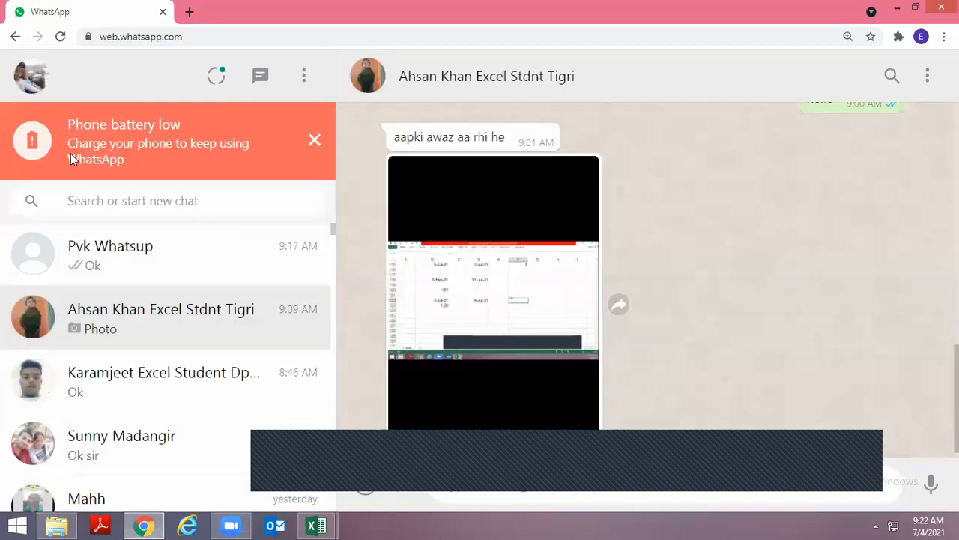
key("alt+Tab")
key("Tab")
key("Tab")
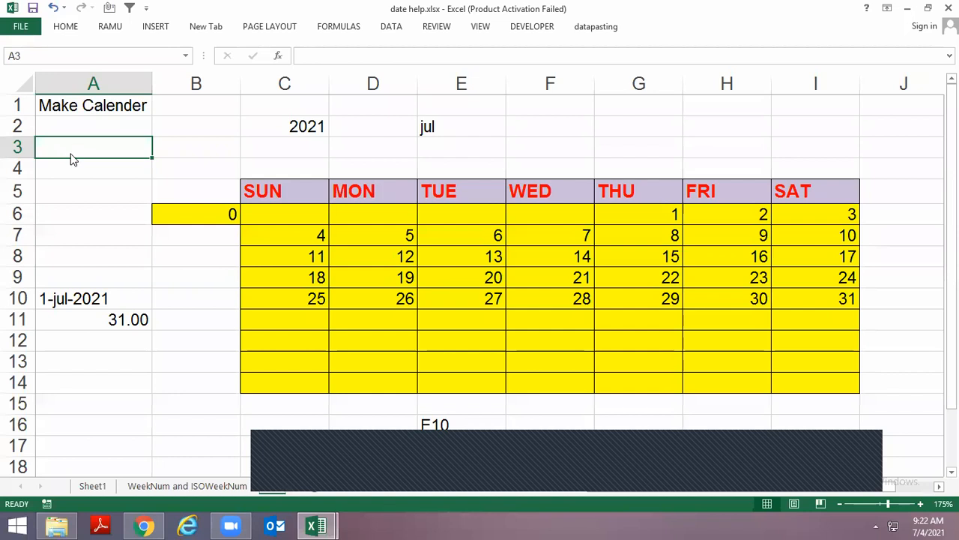
key("alt+Tab")
key("Tab")
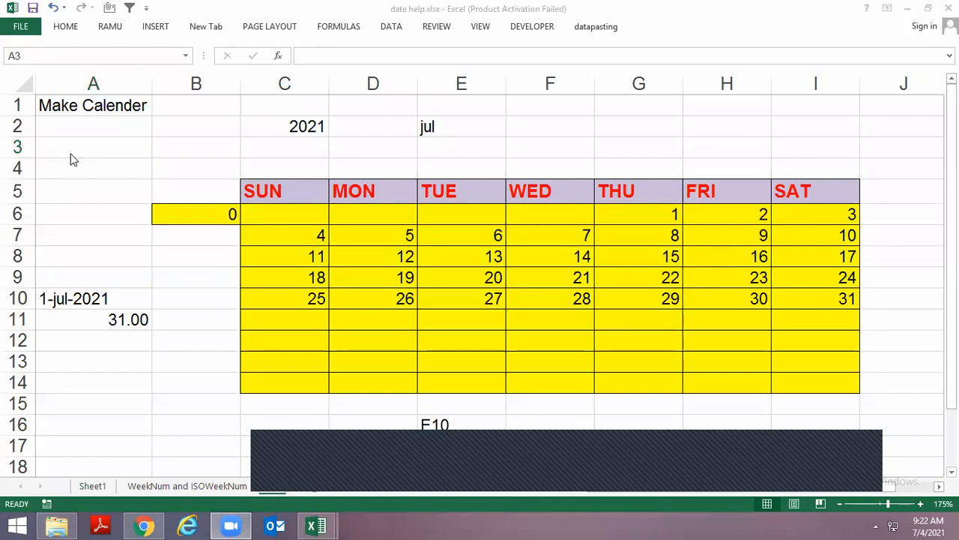
left_click(65, 139)
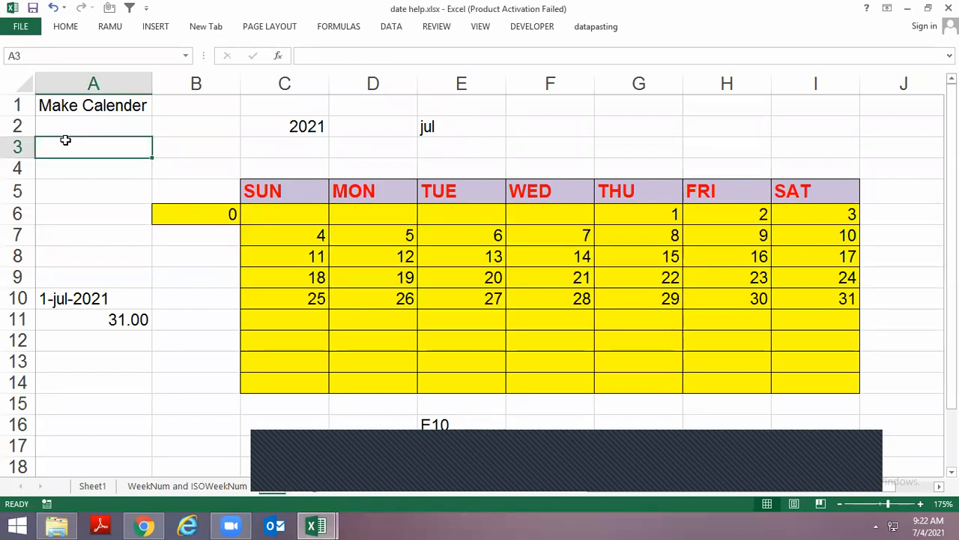
Show Sheet1 of the date help workbook, and switch to the date class 4 Jul 2021 workbook
key("ctrl+Page_Down")
key("ctrl+Page_Up")
key("alt+Tab")
key("Tab")
key("Tab")
key("Tab")
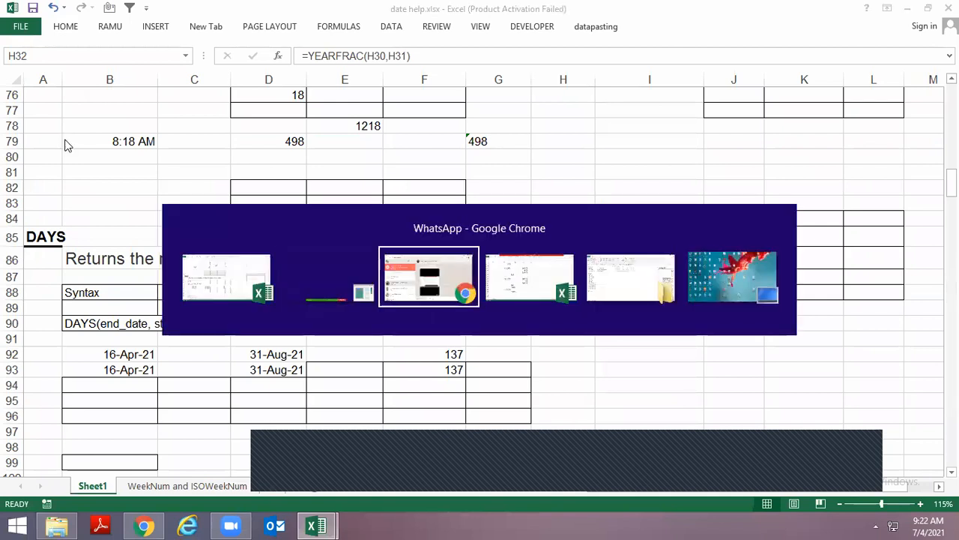
scroll(379, 276, "down", 3)
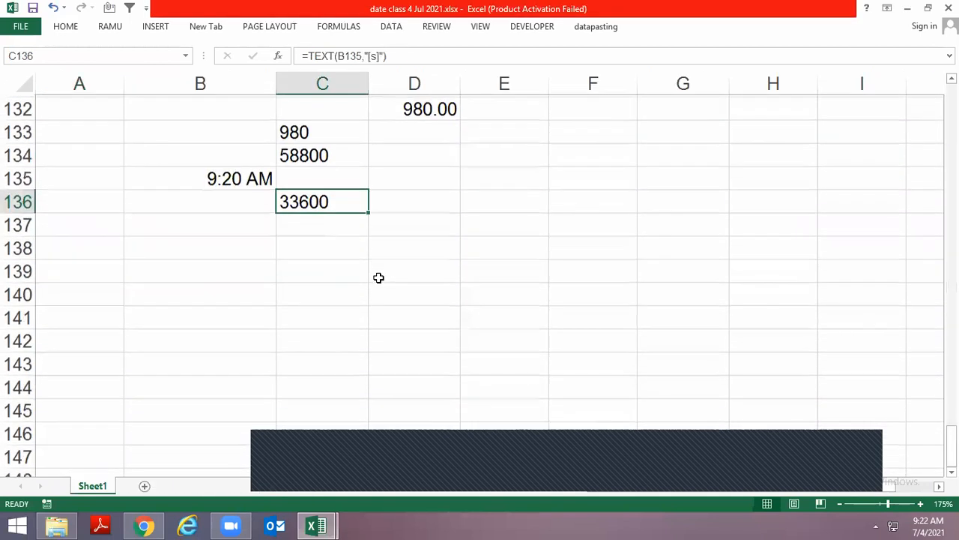
scroll(379, 276, "up", 2)
Restore the date class workbook window from full screen, reposition it and enlarge it
left_click(343, 33)
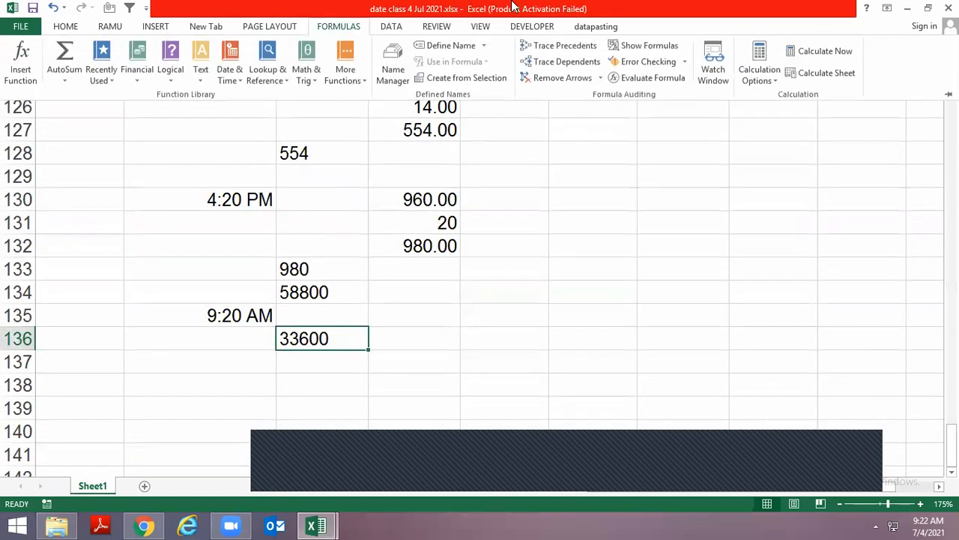
double_click(515, 7)
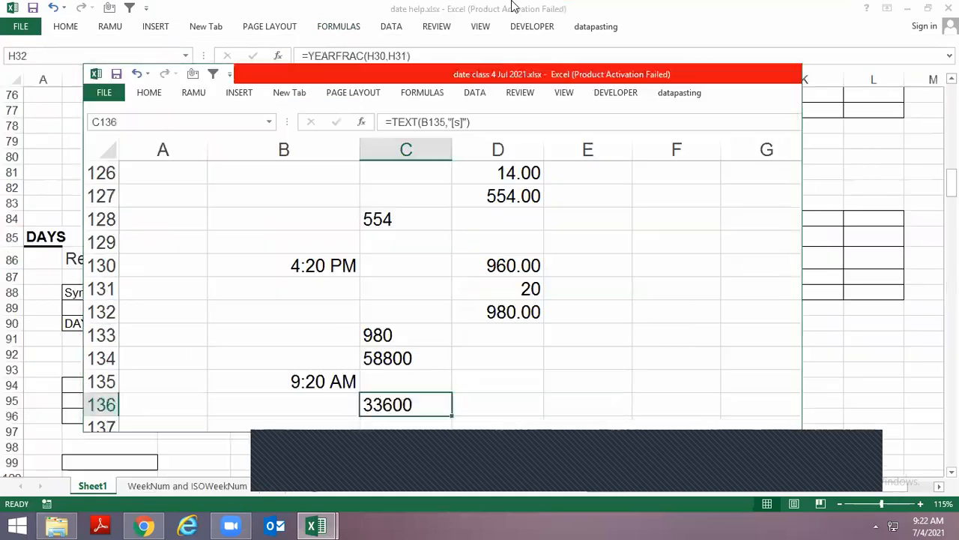
left_click(416, 93)
left_click(242, 147)
left_click_drag(377, 69, 342, 25)
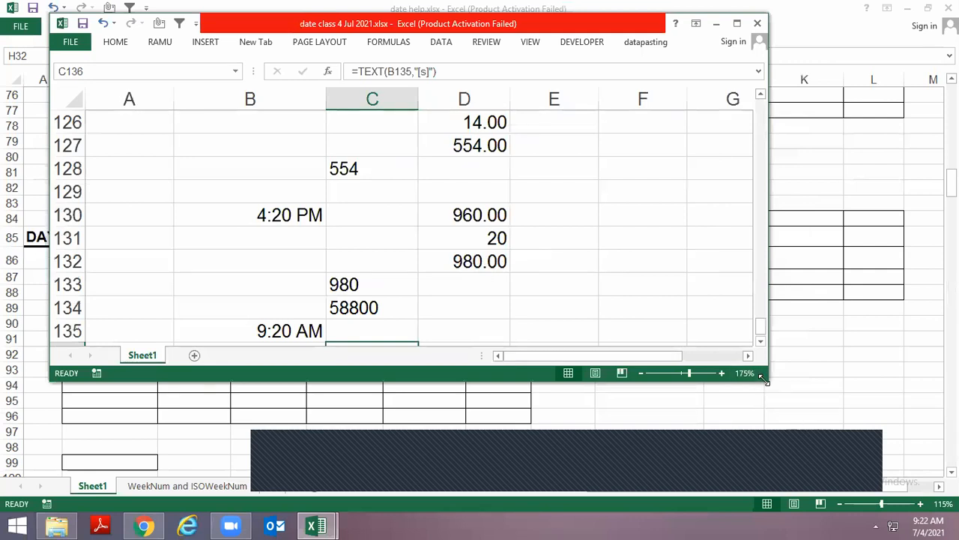
left_click_drag(764, 380, 890, 443)
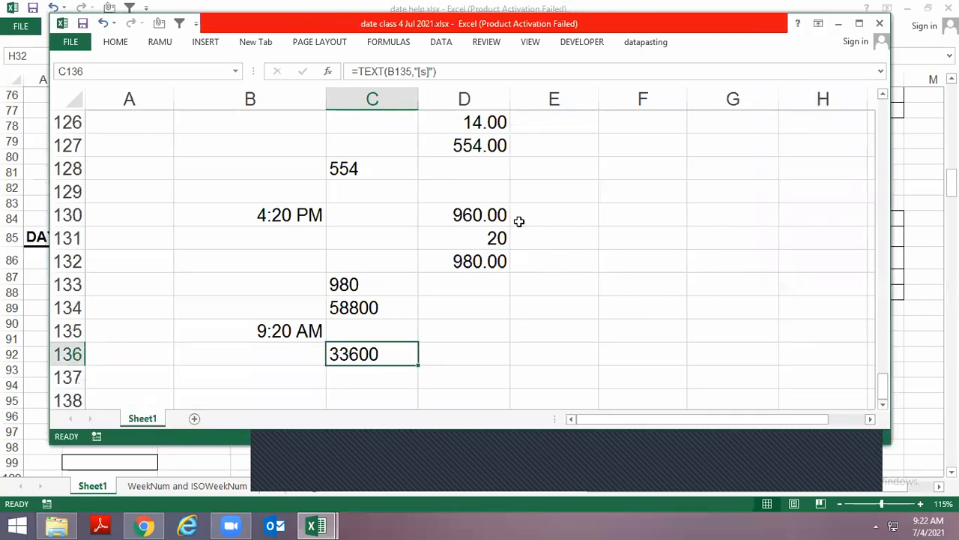
Move the workbook window aside and examine the list of Date & Time functions
left_click(386, 43)
left_click(285, 98)
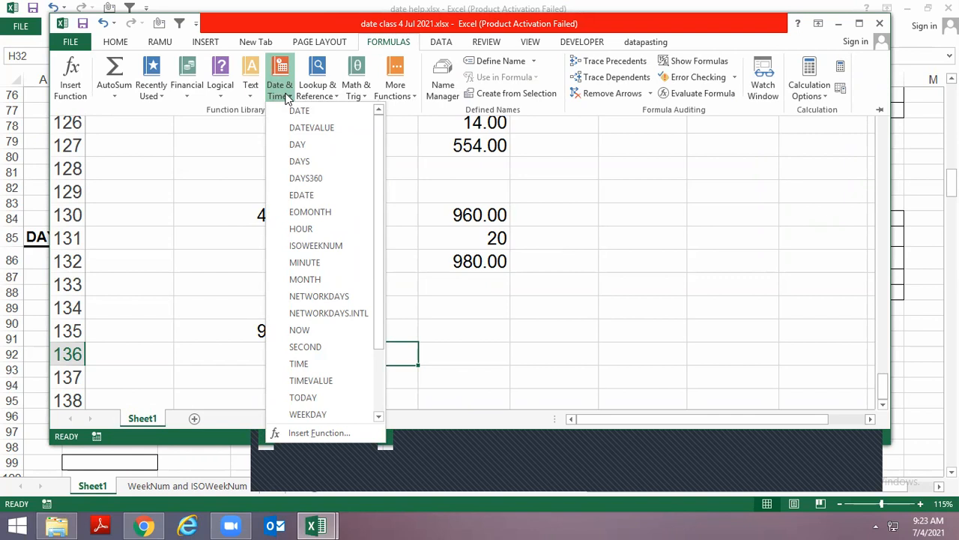
left_click_drag(417, 28, 540, 29)
left_click(509, 41)
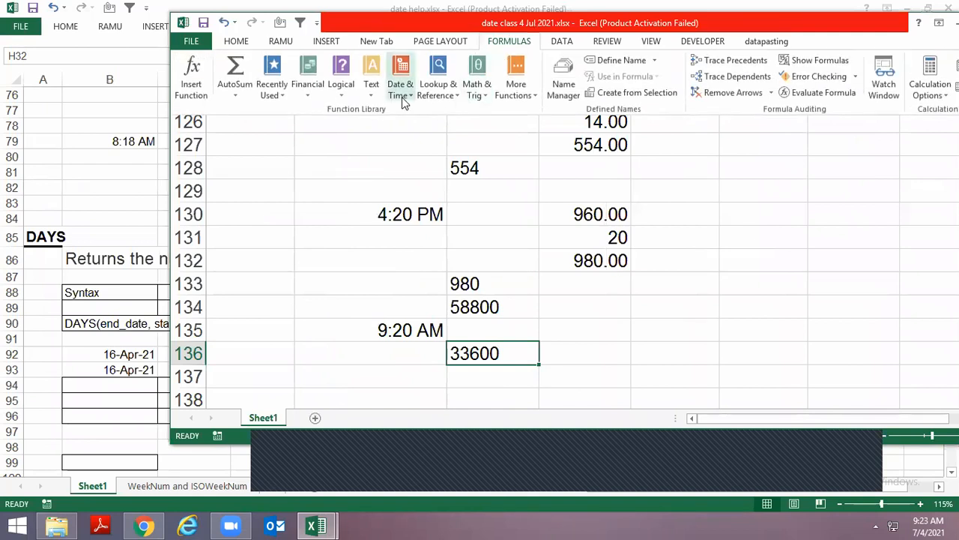
left_click(401, 89)
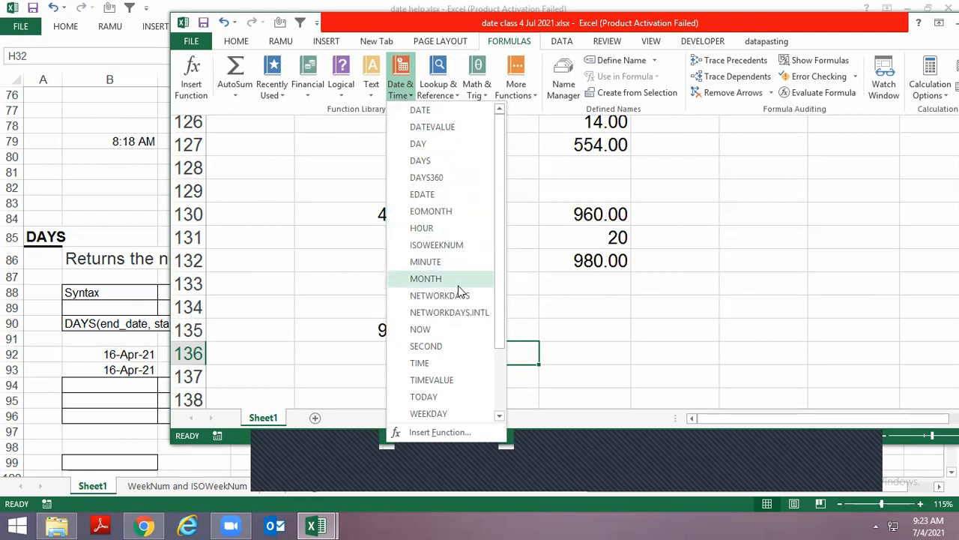
left_click_drag(500, 315, 501, 338)
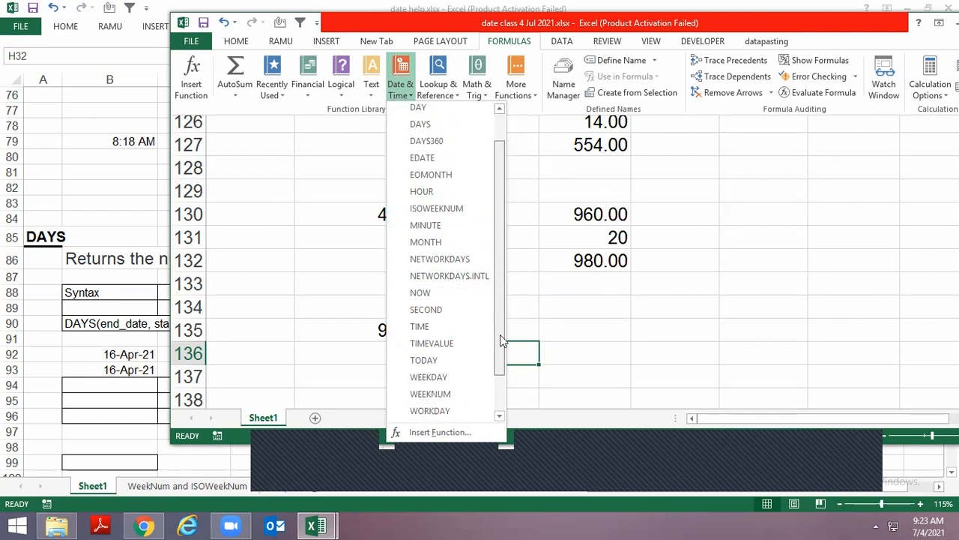
left_click(529, 280)
Enter =NOW() in C141 to return the current date and time
scroll(482, 280, "down", 3)
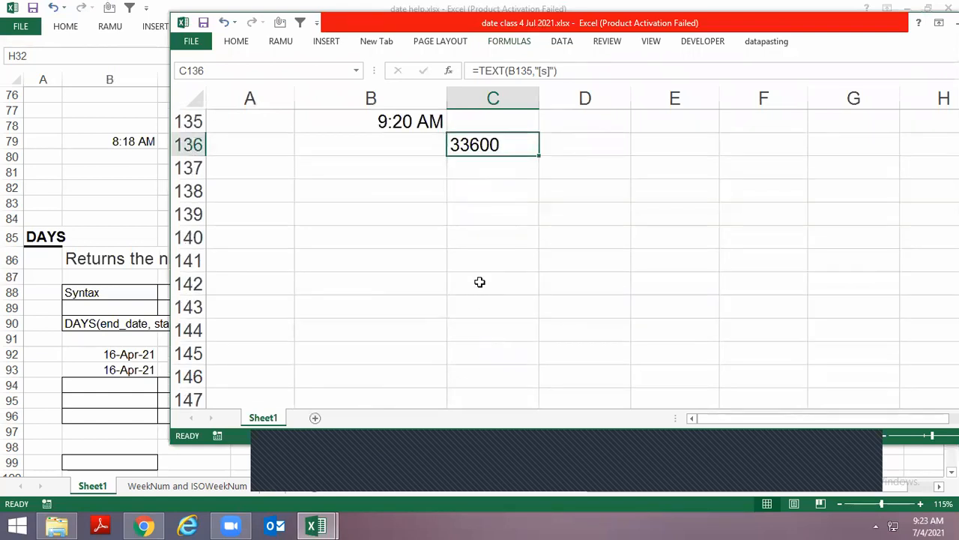
left_click(485, 264)
type("=now")
key("Tab")
key("Return")
key("Up")
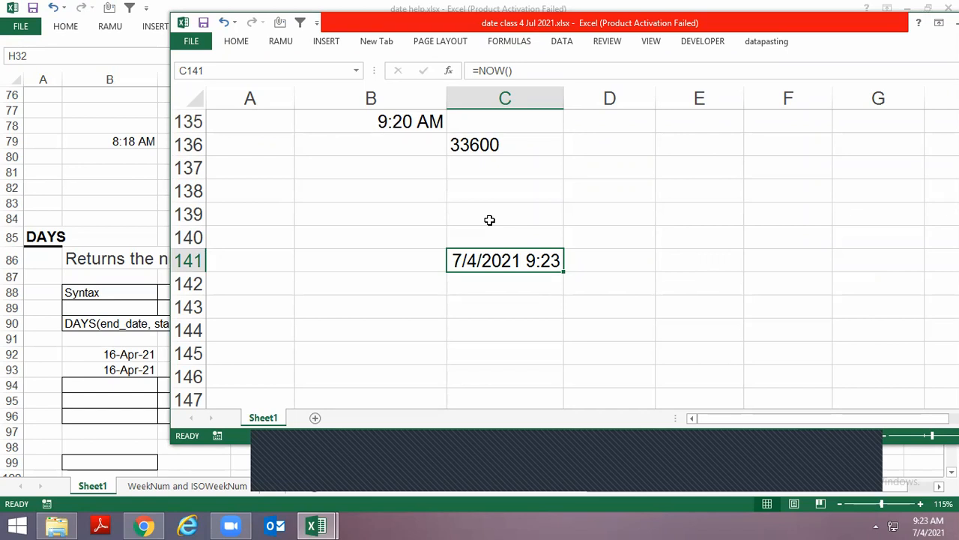
Enter a SECOND formula in C142 that extracts the seconds from the date and time in C141
key("Down")
type("=secon")
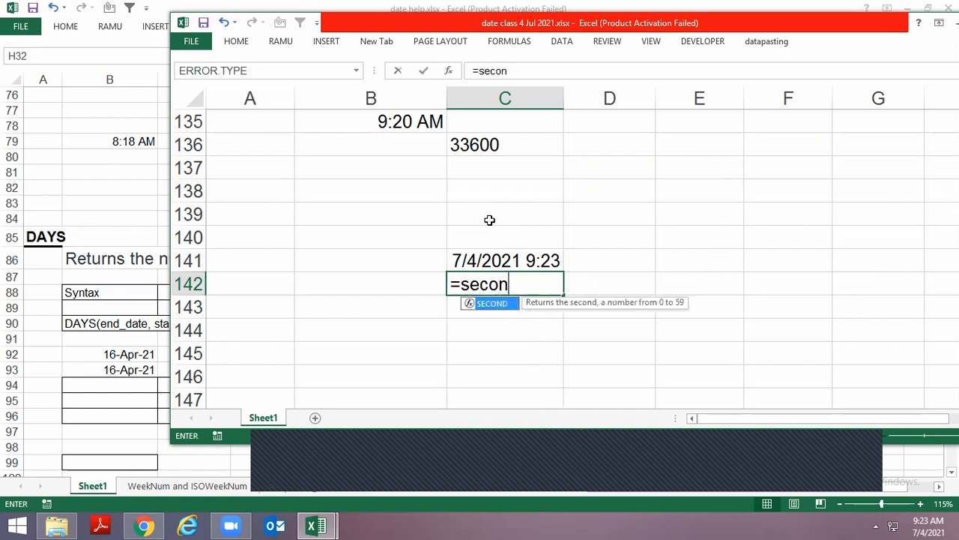
key("Tab")
key("Up")
key("Return")
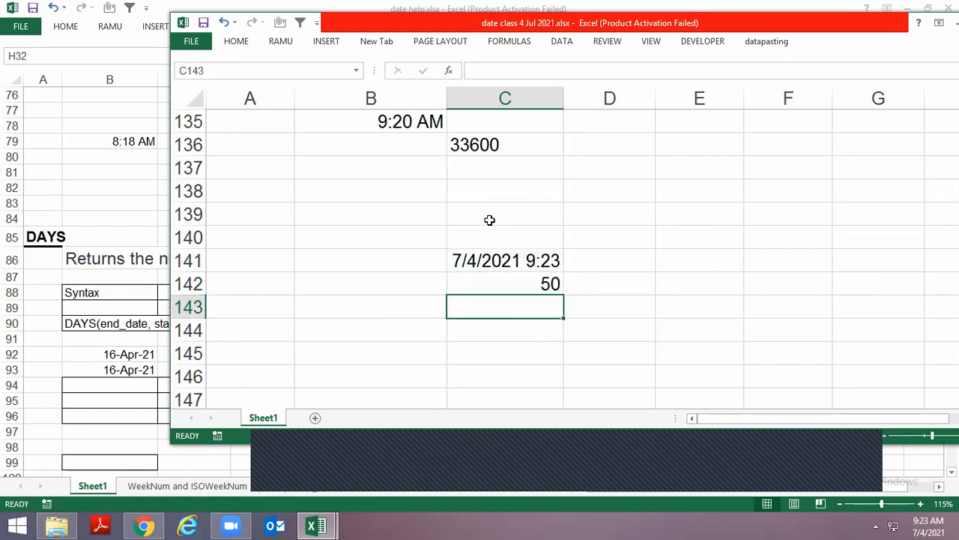
Enter 1, 3 and 5 in C143:C145 to make the NOW and SECOND formulas recalculate
type("1")
key("Return")
type("3")
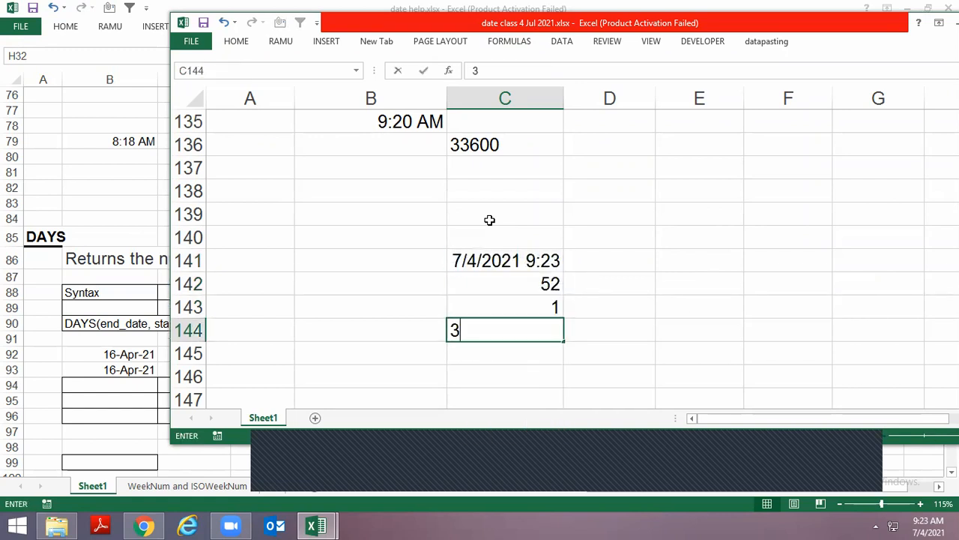
key("Return")
type("5")
key("Return")
key("Up")
key("Up")
key("Up")
key("Up")
key("Up")
key("Up")
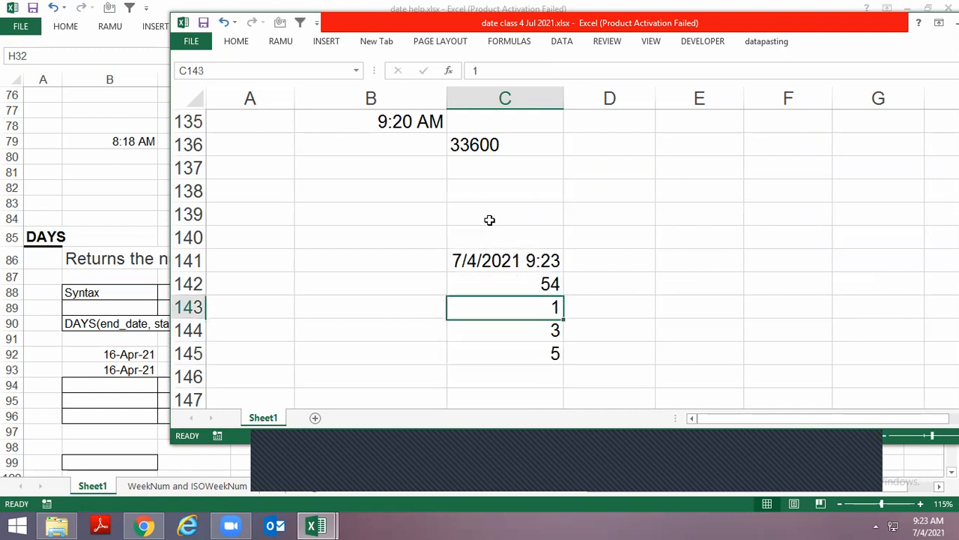
key("Down")
key("Down")
Enter 1 and then 3 in C143 to trigger recalculation of the seconds again
key("Down")
key("Down")
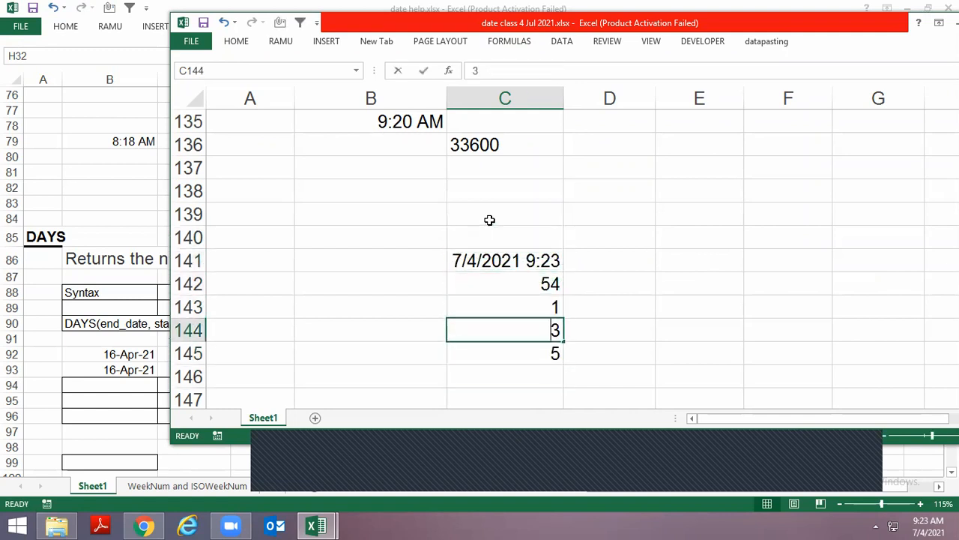
Enter more test values of 4 and 3 beneath the SECOND formula to keep refreshing the seconds
type("4")
key("Return")
type("3")
key("Return")
key("Up")
type("4")
key("Return")
key("Up")
type("4")
key("Return")
key("Up")
Clear the test numbers beneath the SECOND formula
key("Up")
key("Up")
key("shift+Down")
key("shift+Down")
key("Delete")
key("Up")
key("shift+Down")
key("Down")
type("1")
key("Return")
key("Up")
type("3")
key("Return")
key("Up")
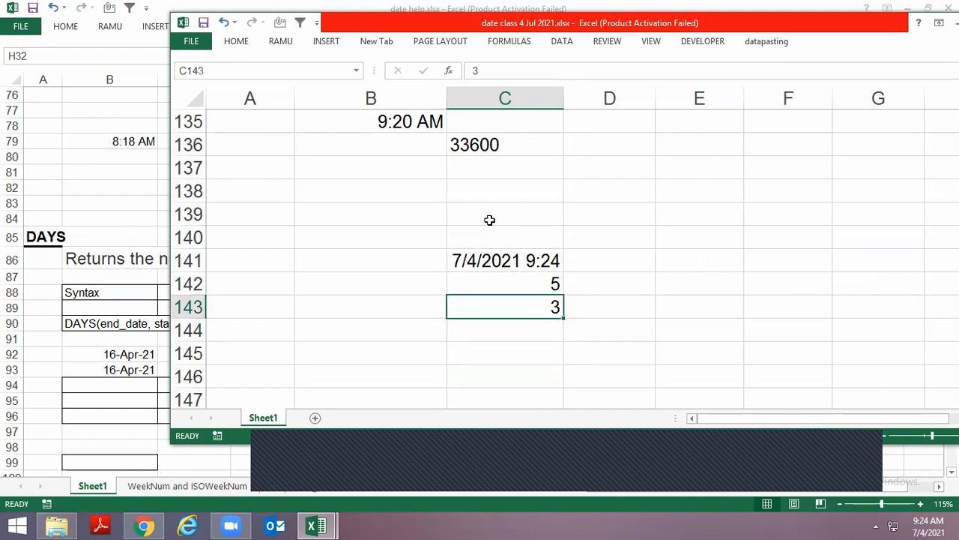
Enter =TODAY() in C143 to return the current date
type("=today")
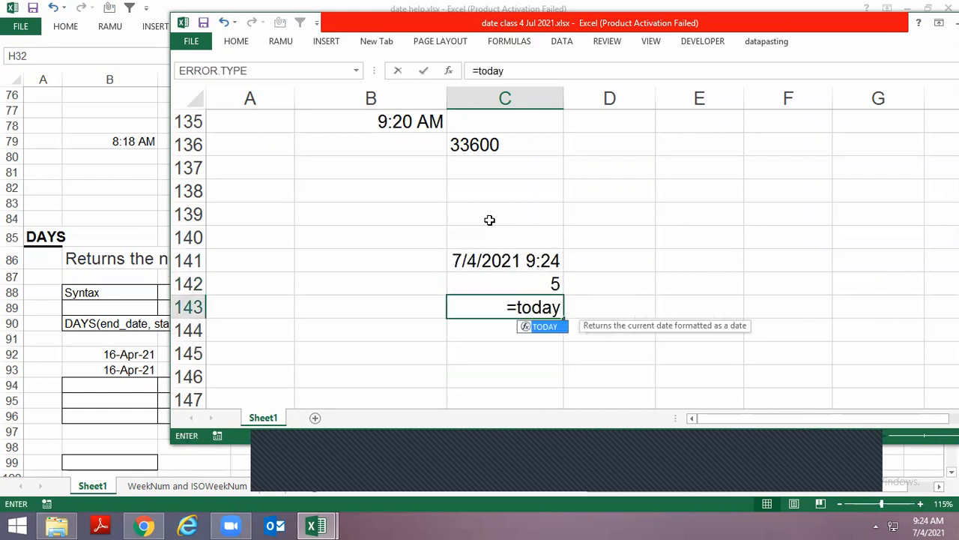
type("()")
key("Return")
key("Up")
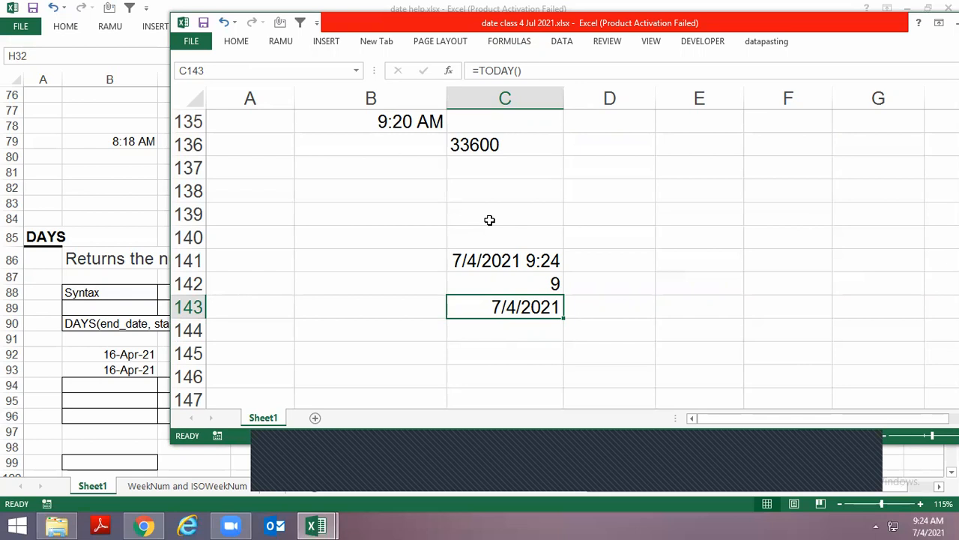
Examine the full list of Date & Time functions from DATE to YEARFRAC
left_click(513, 42)
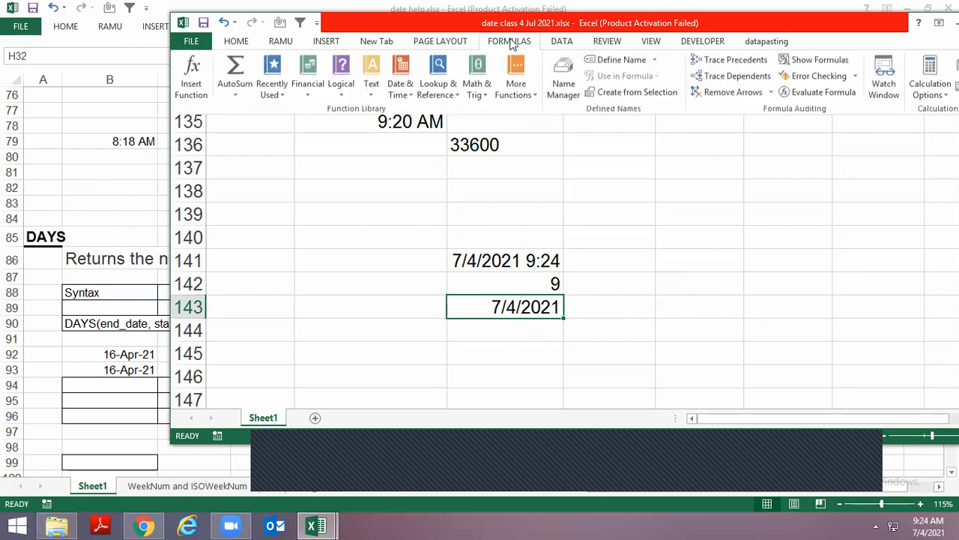
left_click(405, 92)
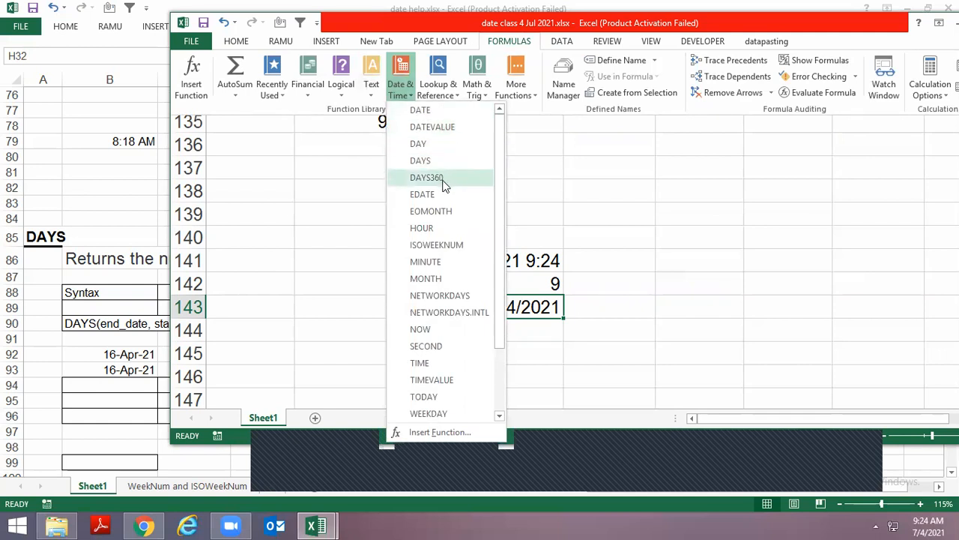
left_click_drag(505, 269, 504, 339)
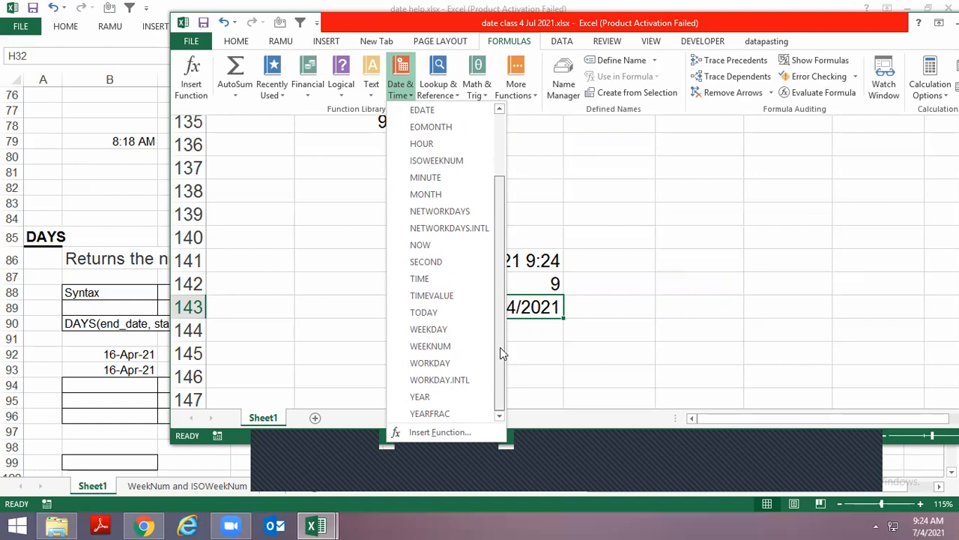
key("Escape")
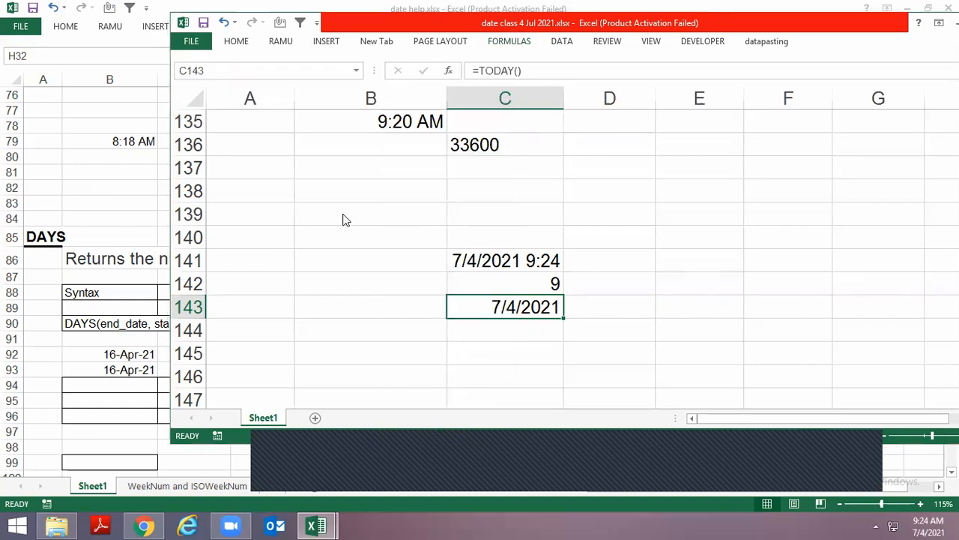
Switch to the date help workbook and review its YEARFRAC and DAYS sections
key("alt+Tab")
key("alt+Tab")
scroll(129, 214, "up", 15)
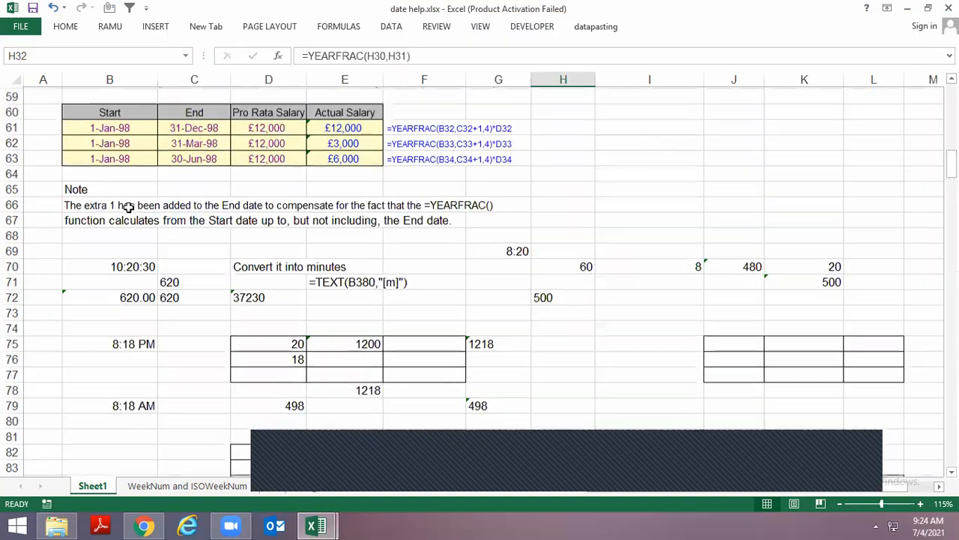
scroll(125, 209, "up", 5)
scroll(53, 247, "down", 1)
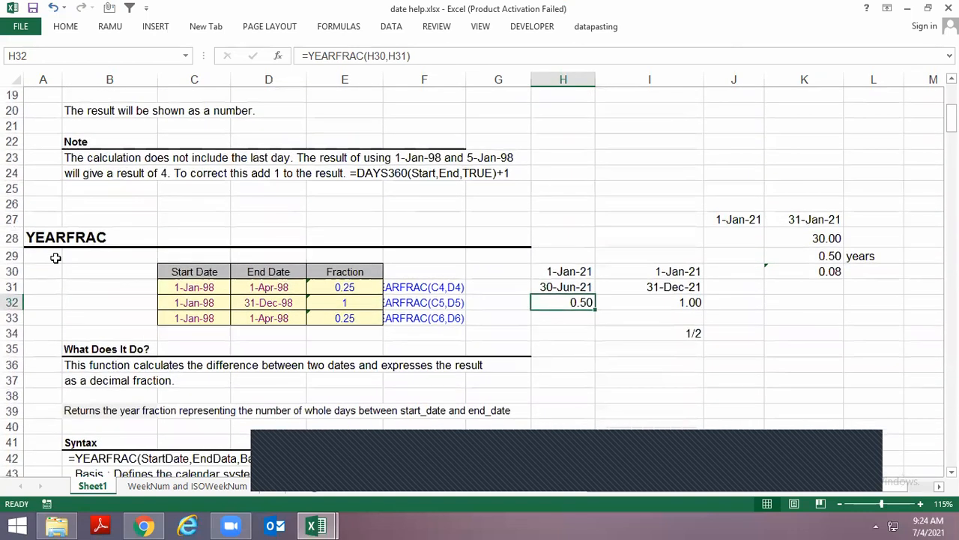
left_click(52, 245)
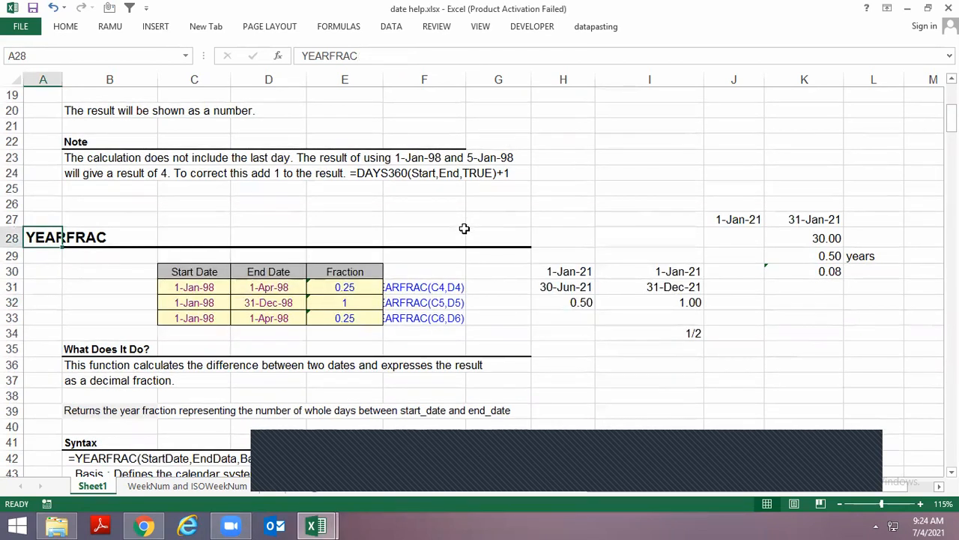
scroll(463, 223, "down", 11)
scroll(461, 248, "down", 7)
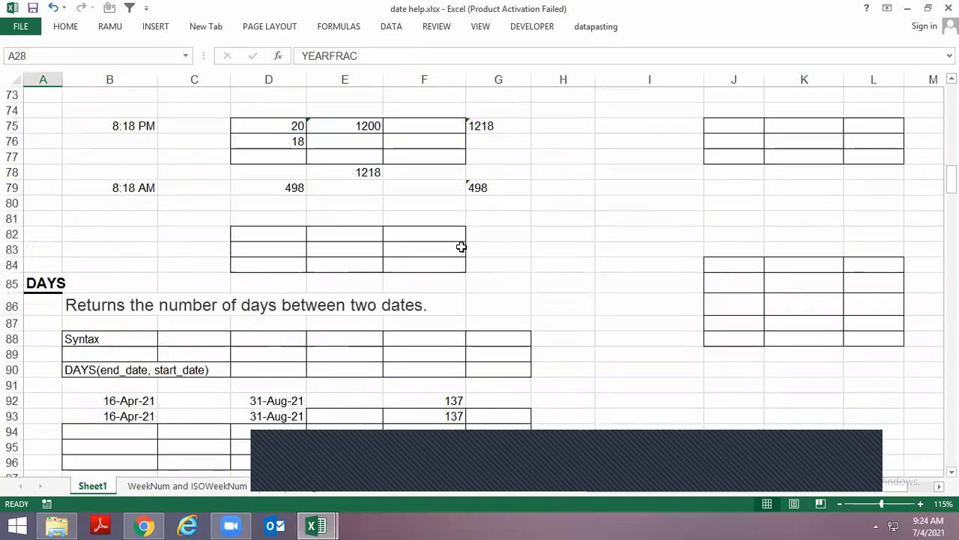
Close the date help workbook without saving its changes
key("alt+space")
key("Up")
key("Return")
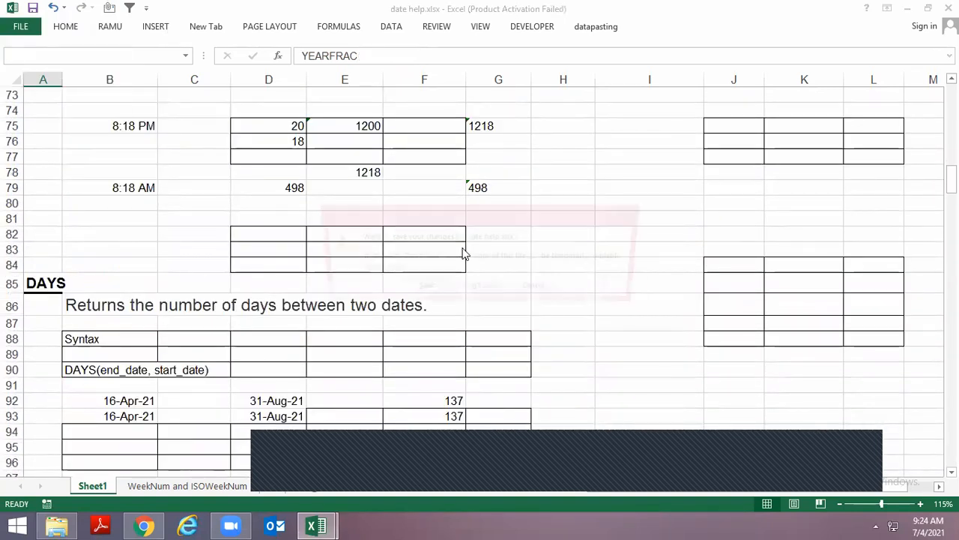
key("n")
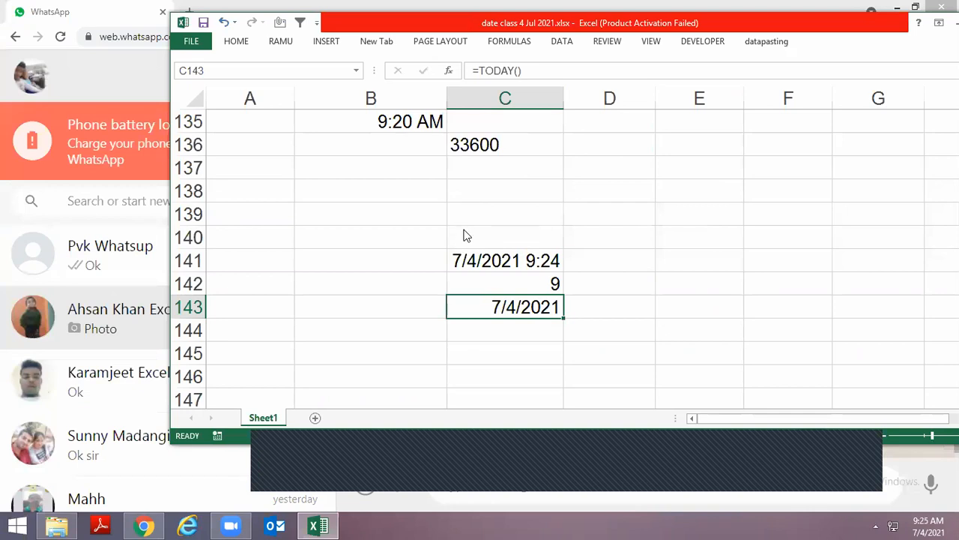
Maximize the date class workbook window
key("alt+space")
key("x")
key("alt+Tab")
key("alt+Tab")
key("alt+Tab")
key("alt+Tab")
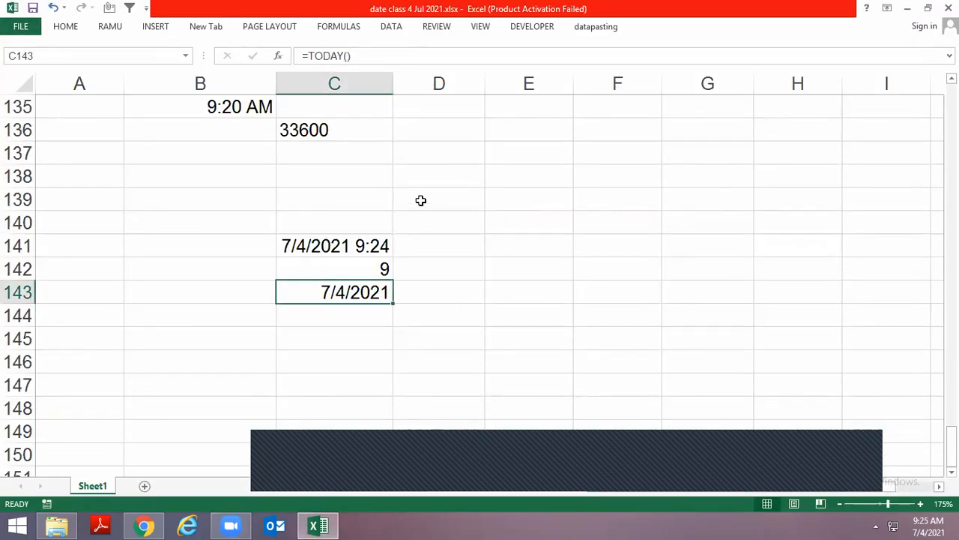
scroll(359, 204, "down", 2)
key("Down")
key("Down")
left_click(190, 202)
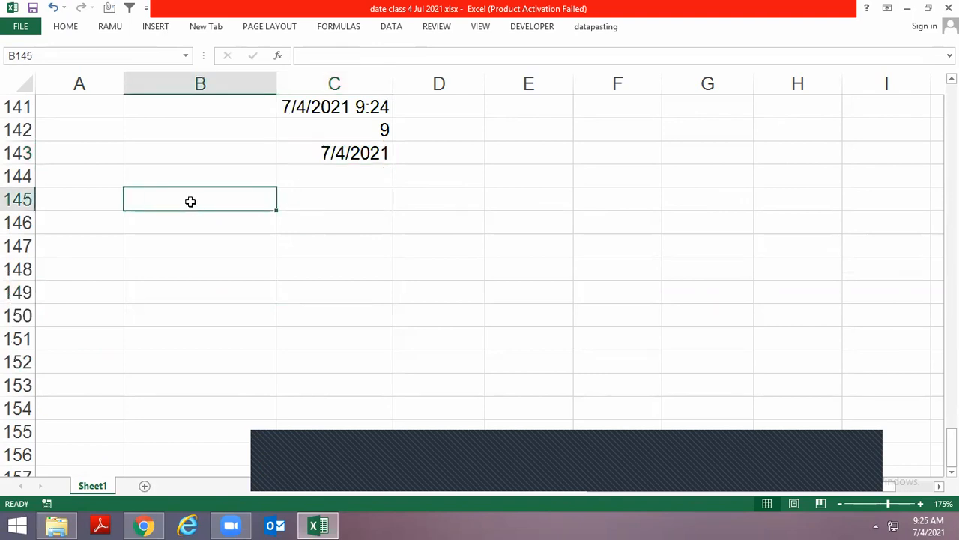
key("ctrl+Left")
key("ctrl+Right")
key("ctrl+Left")
key("ctrl+Right")
key("ctrl+Left")
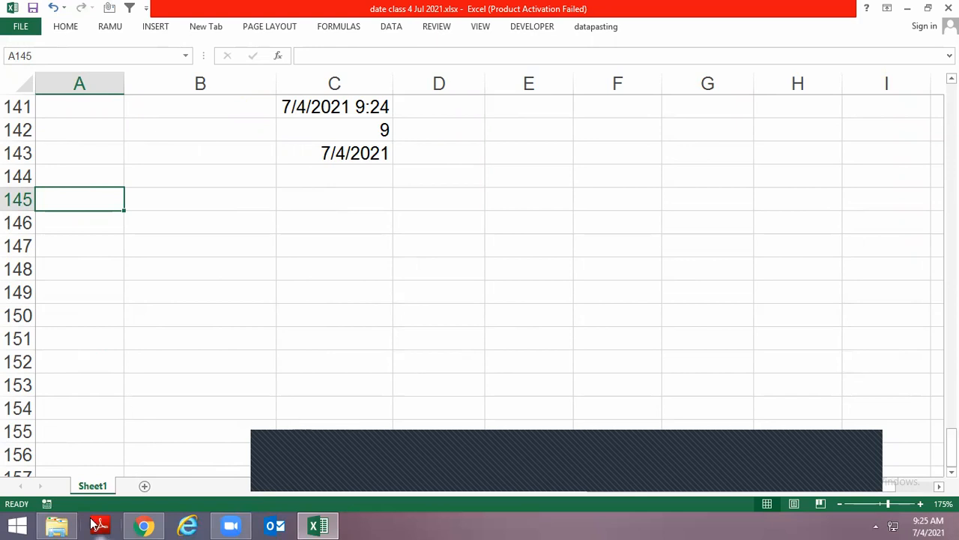
Switch to WhatsApp Web in Chrome and check two student chats containing the Zoom meeting invitations
left_click(144, 526)
scroll(145, 343, "down", 3)
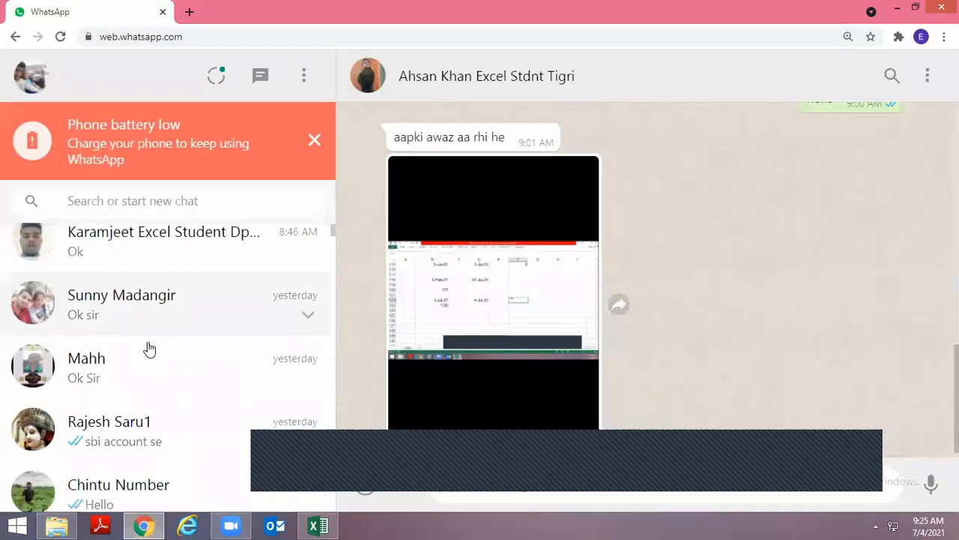
left_click(128, 309)
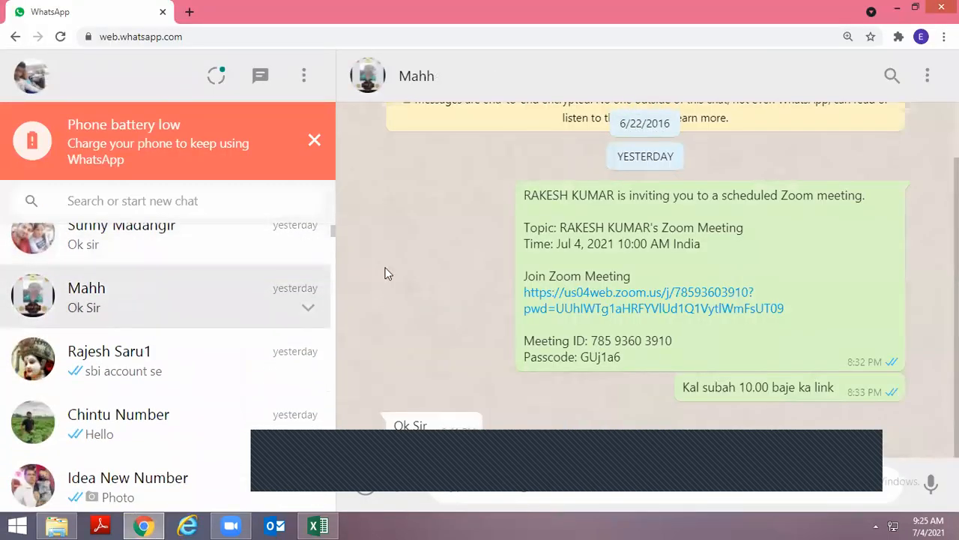
scroll(496, 328, "up", 1)
scroll(483, 299, "down", 1)
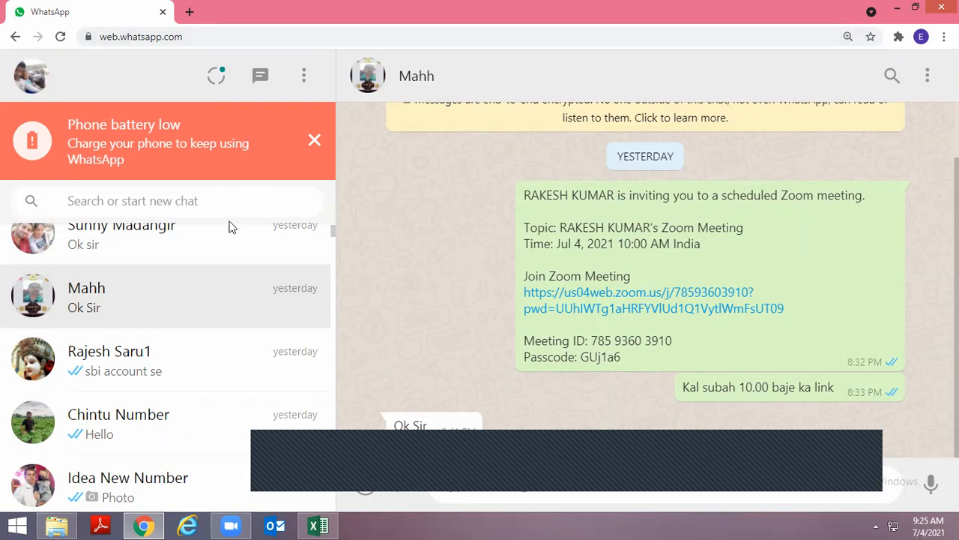
left_click(207, 248)
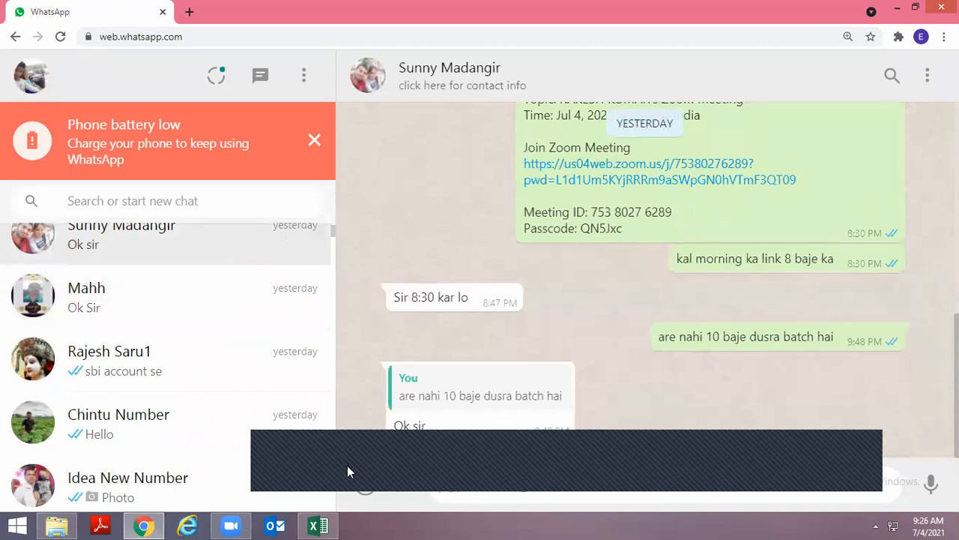
Return to the date class workbook in Excel, select C146 and open the Zoom meeting controls
left_click(321, 525)
left_click(323, 225)
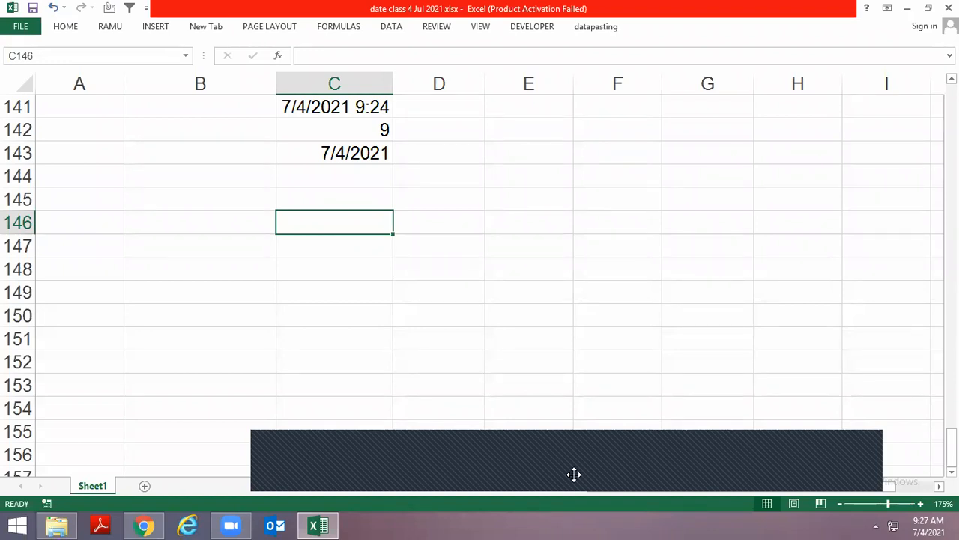
left_click(517, 452)
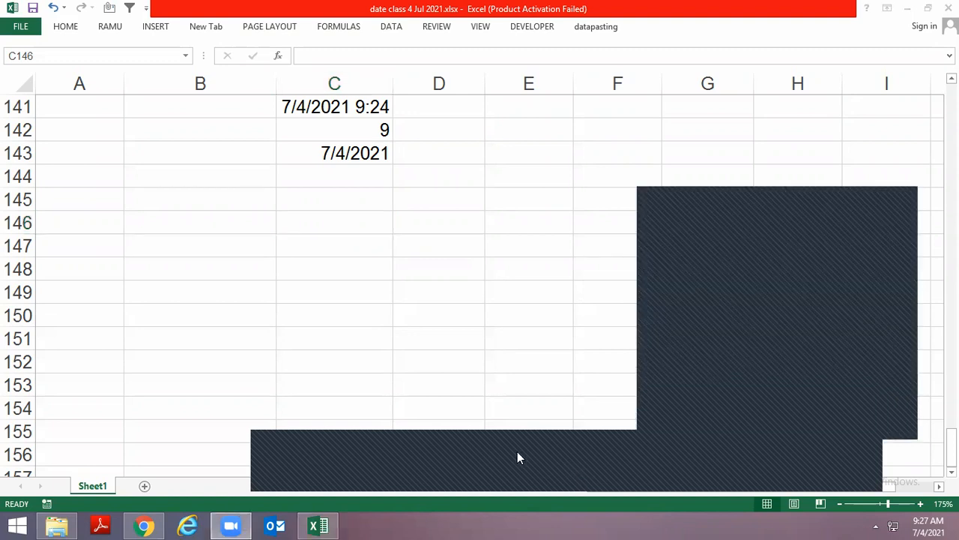